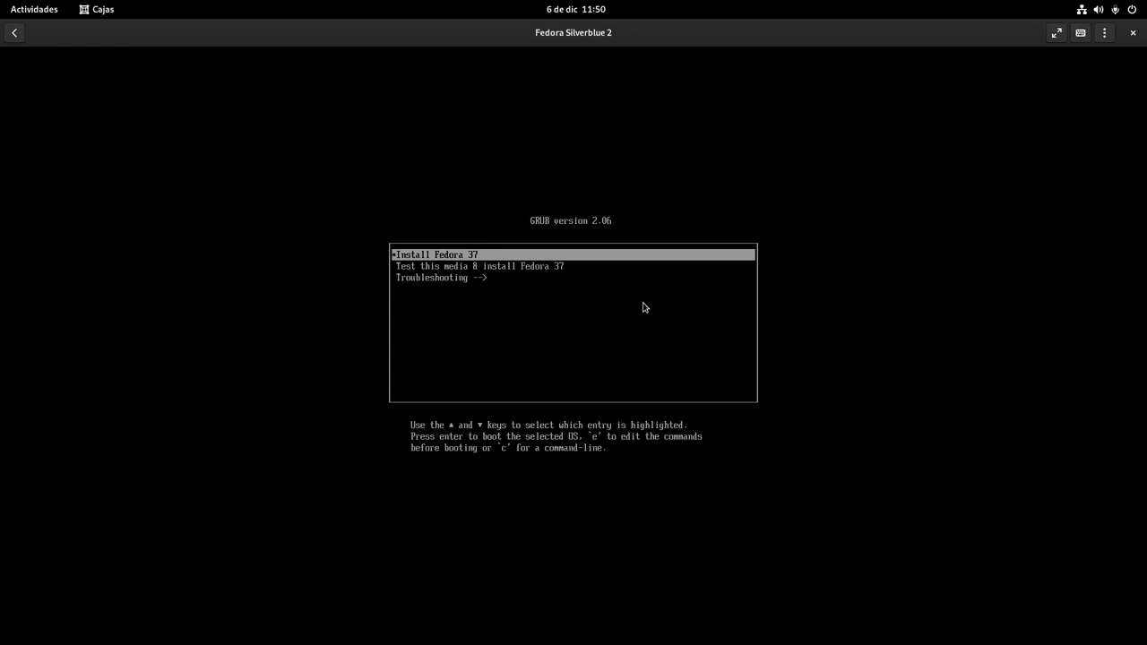
Step: Boot the Install Fedora 37 entry and accept Español (España) as the installation language
key(Return)
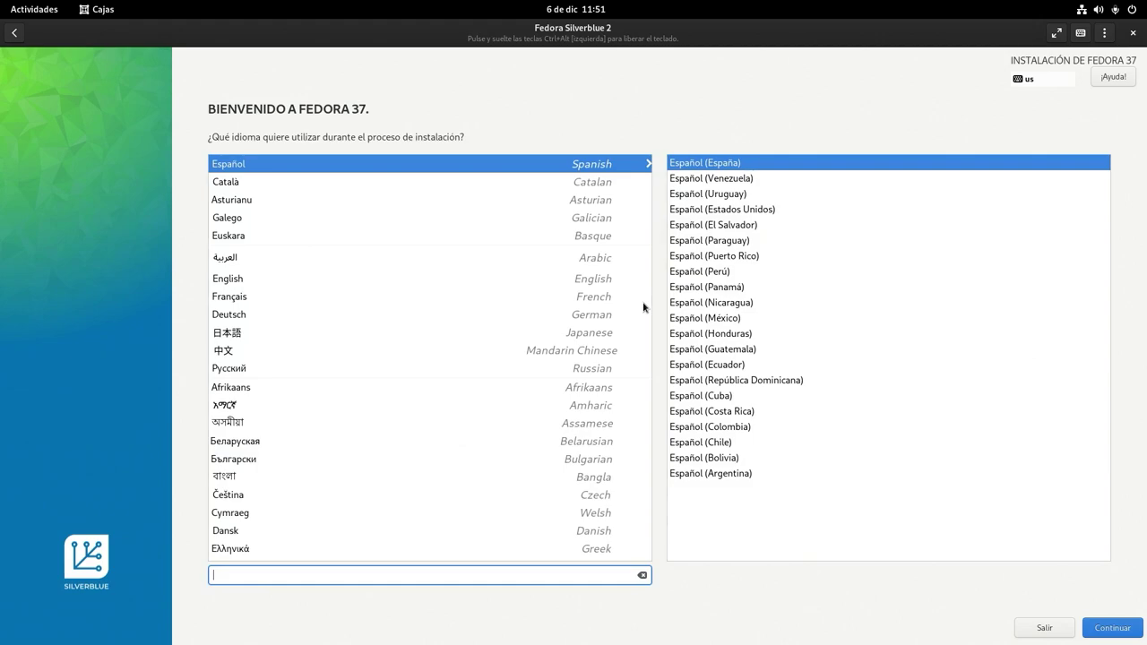
click(1112, 631)
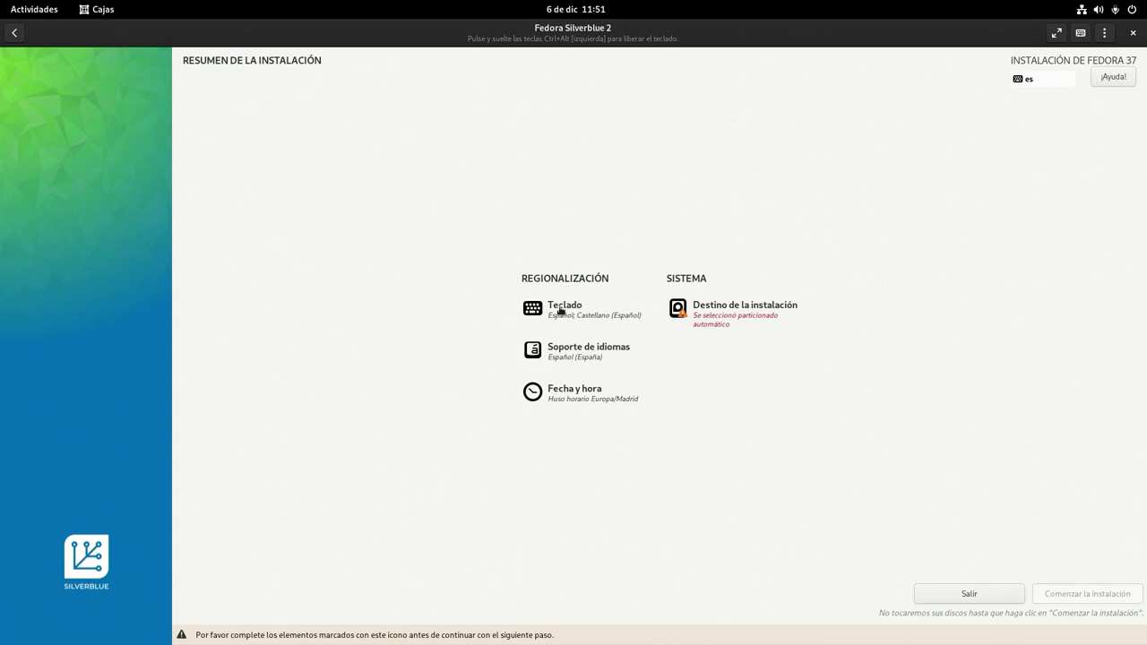
Step: Review the installer's date and time, language support and keyboard layout settings without changing them
click(564, 398)
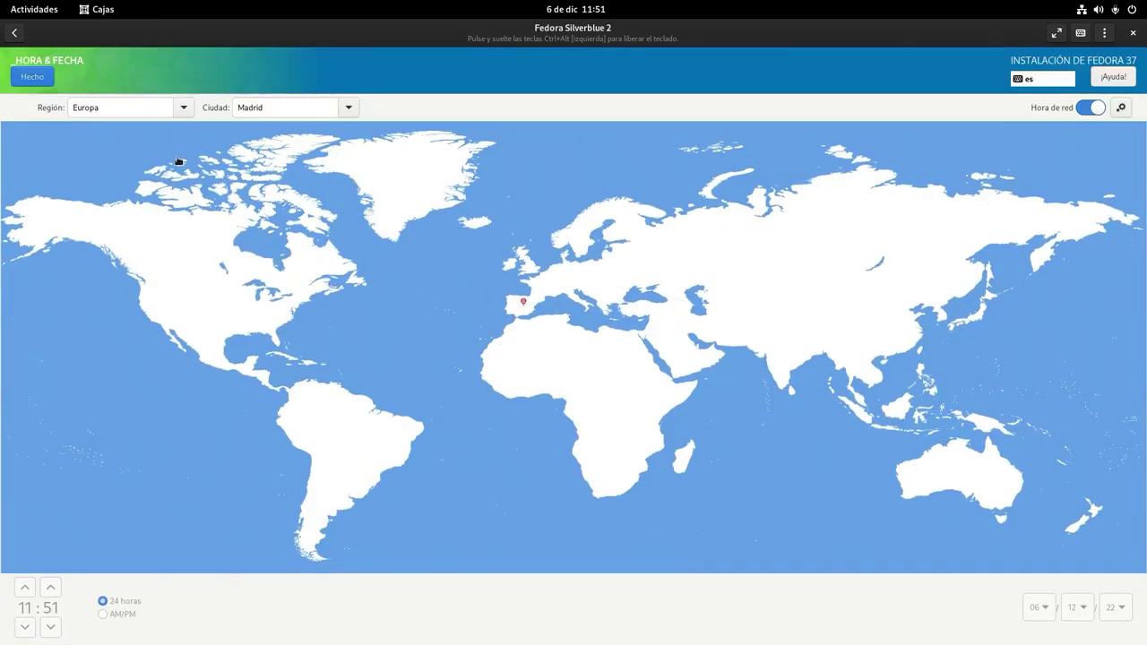
click(27, 77)
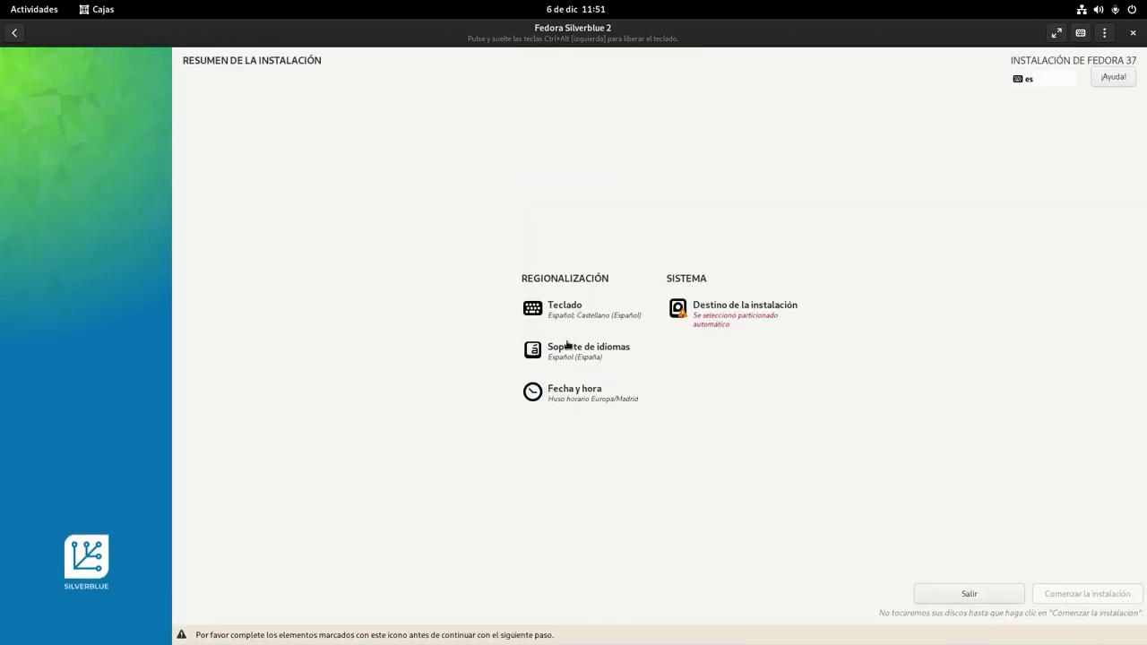
click(534, 346)
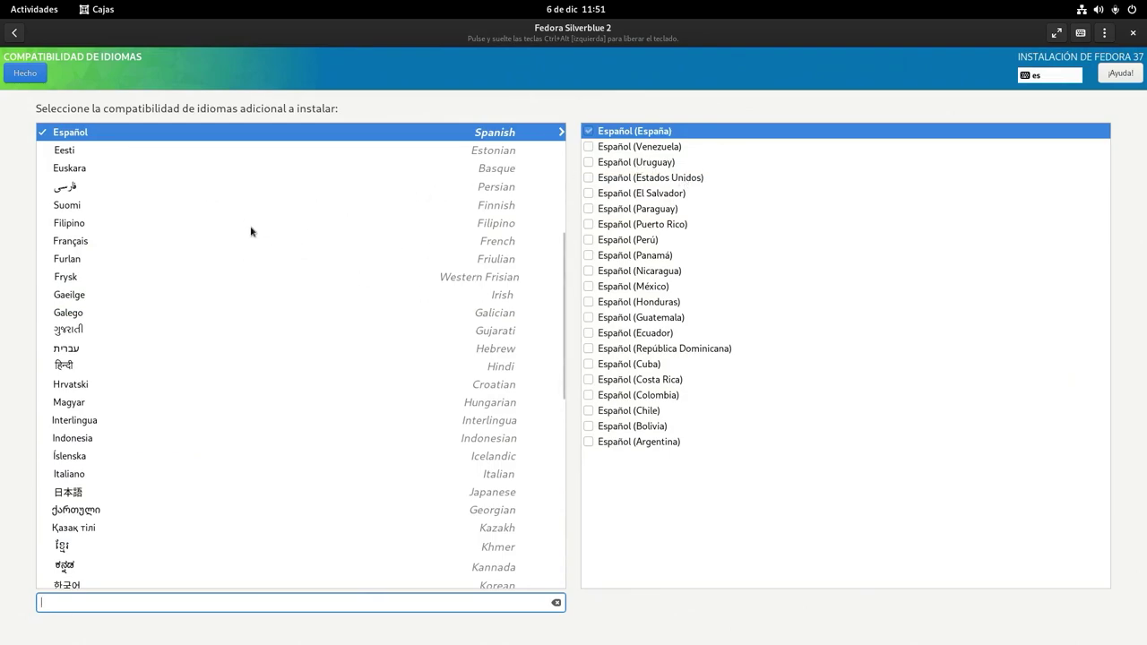
click(27, 76)
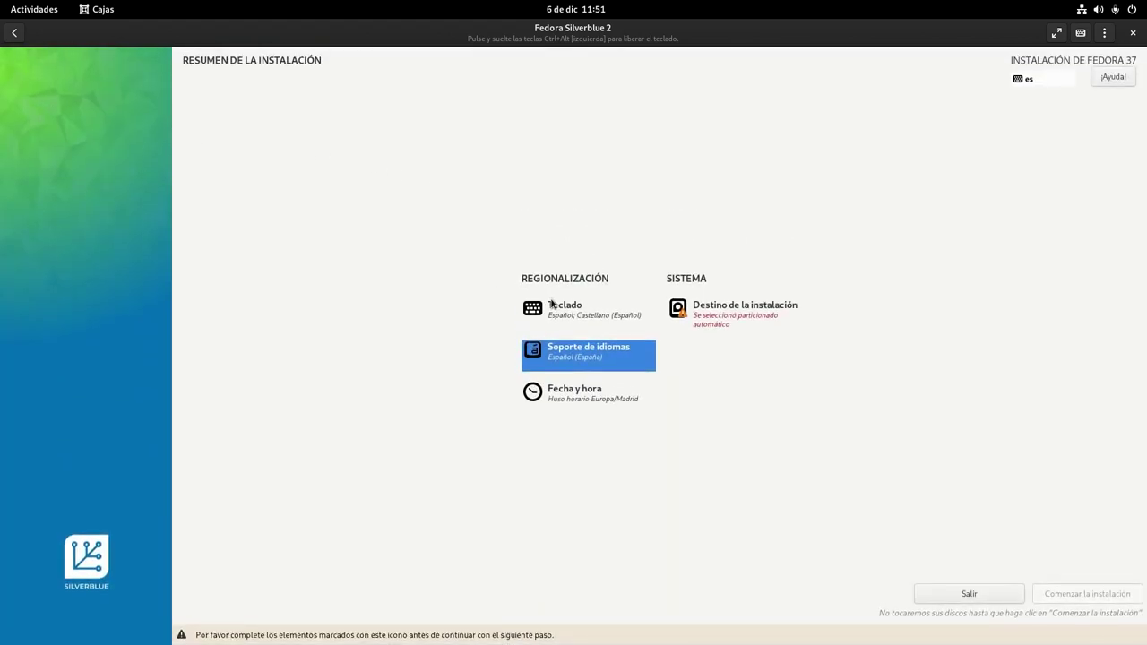
click(570, 312)
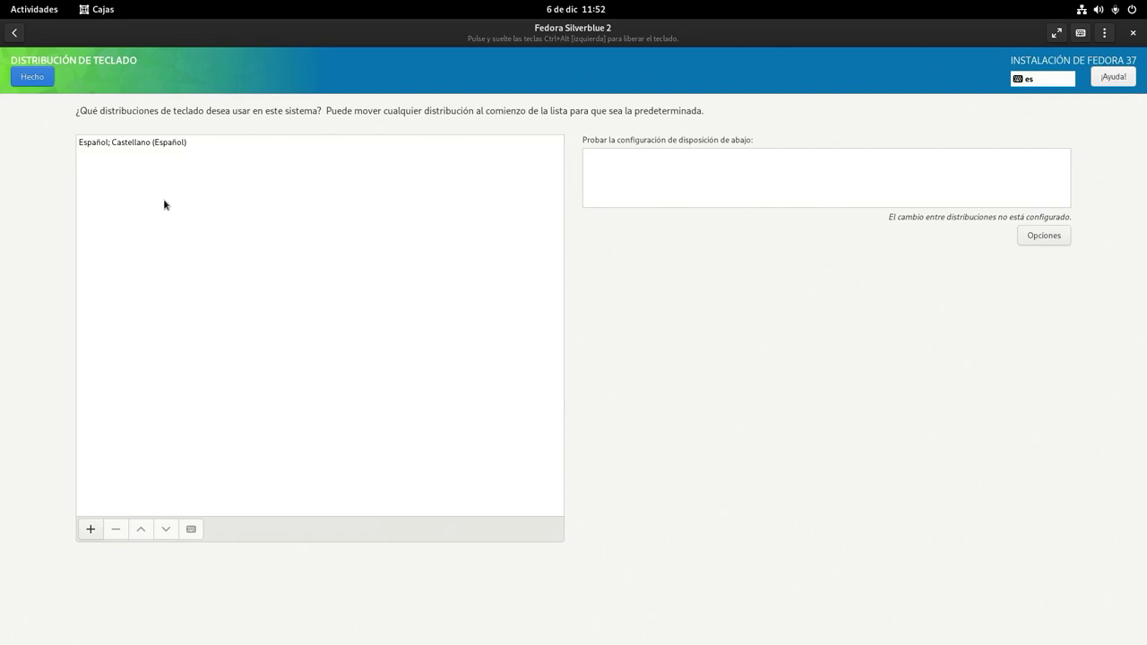
click(32, 78)
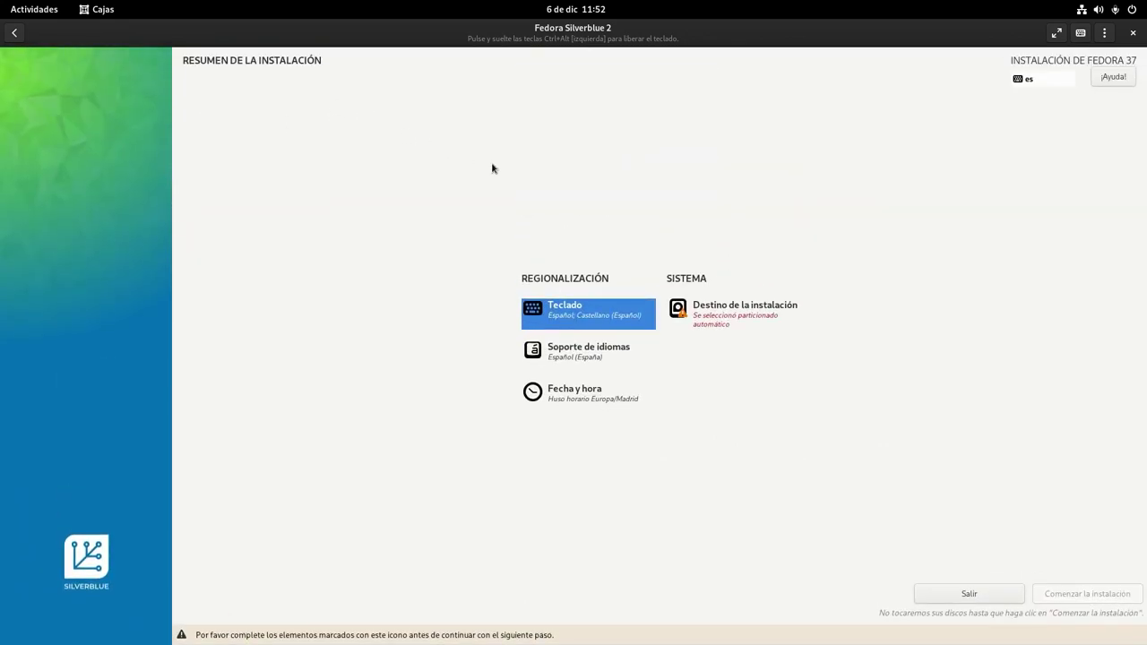
Step: Accept the 40 GiB local disk with automatic storage configuration as the destination and start the installation
click(723, 321)
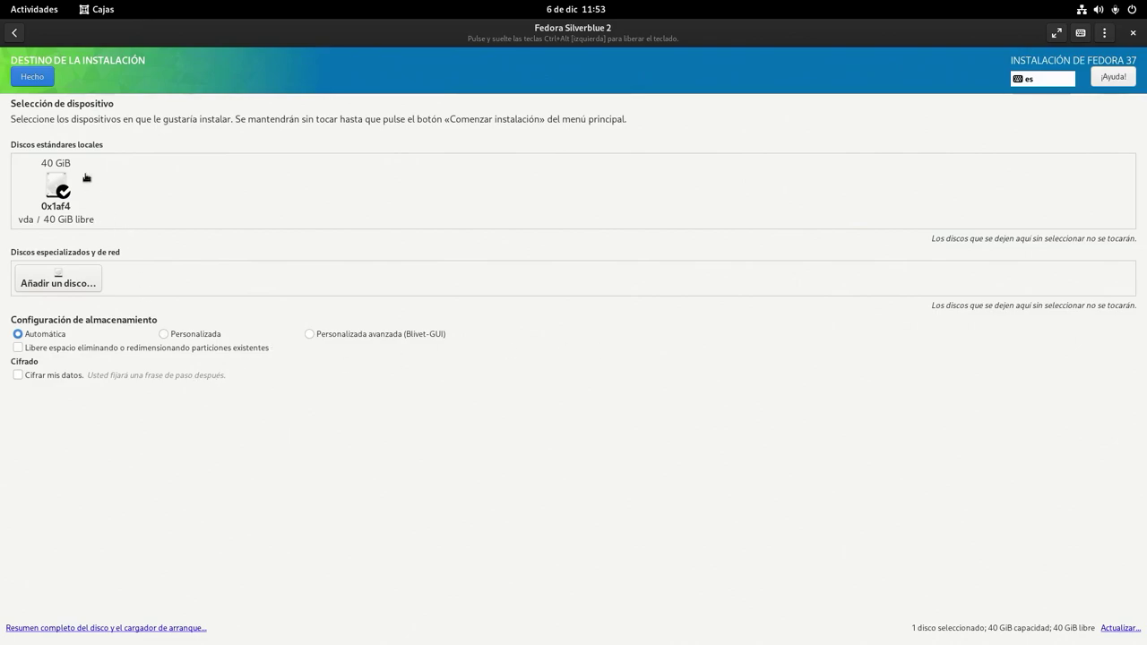
click(41, 78)
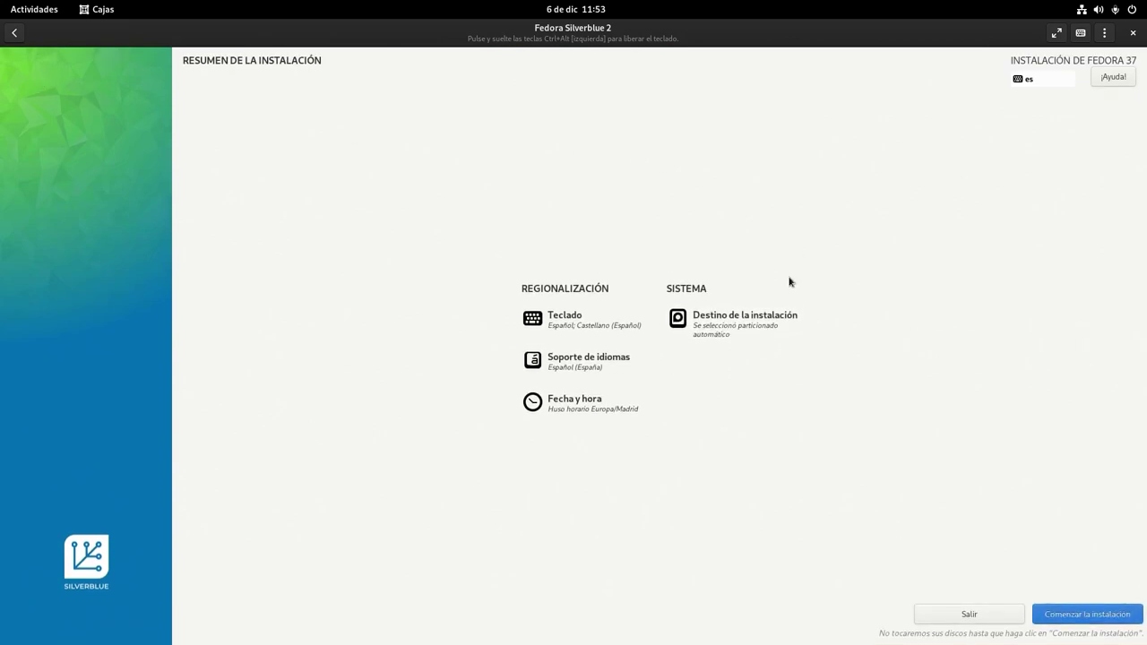
click(1086, 617)
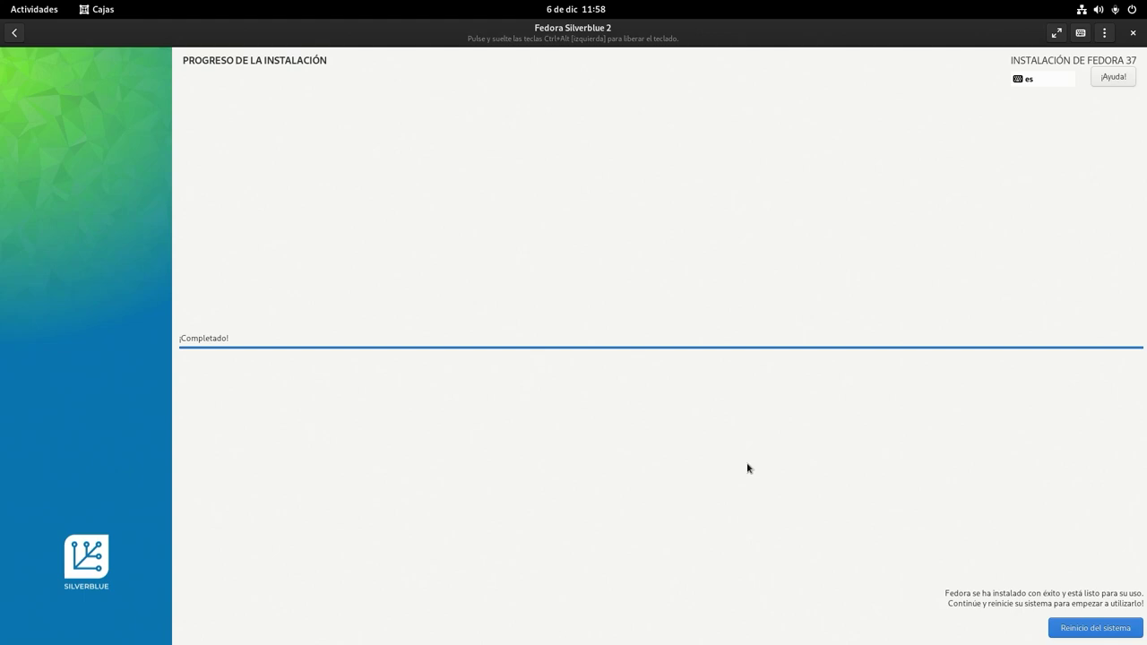
Step: Restart the finished installation, return to the machine overview and shut down the Fedora Silverblue 2 machine
click(1078, 633)
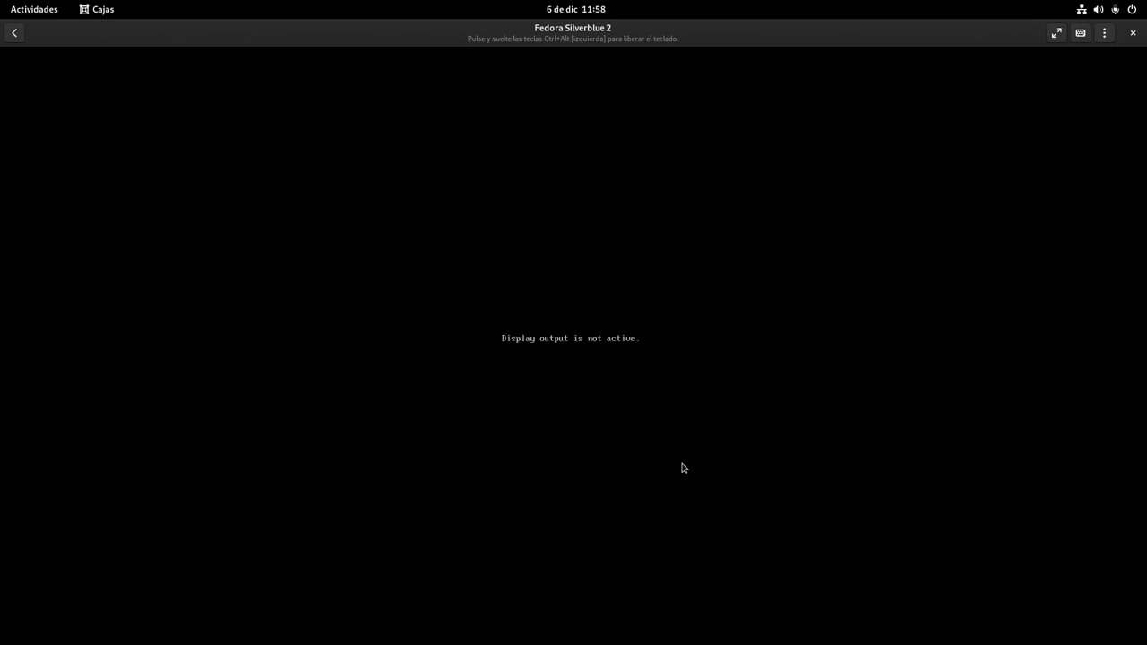
click(15, 36)
right_click(54, 118)
click(54, 222)
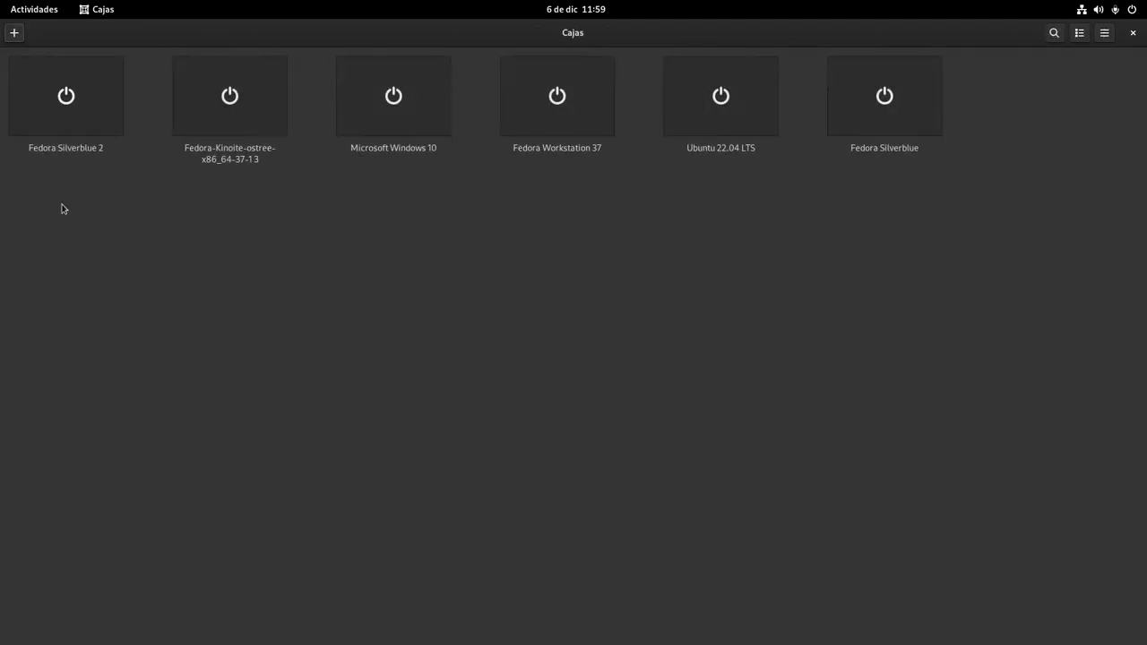
Step: Remove the Fedora-Silverblue-ostree-x86_64-37-1.7.iso image from the CD/DVD drive of the Fedora Silverblue 2 machine
right_click(80, 114)
click(63, 272)
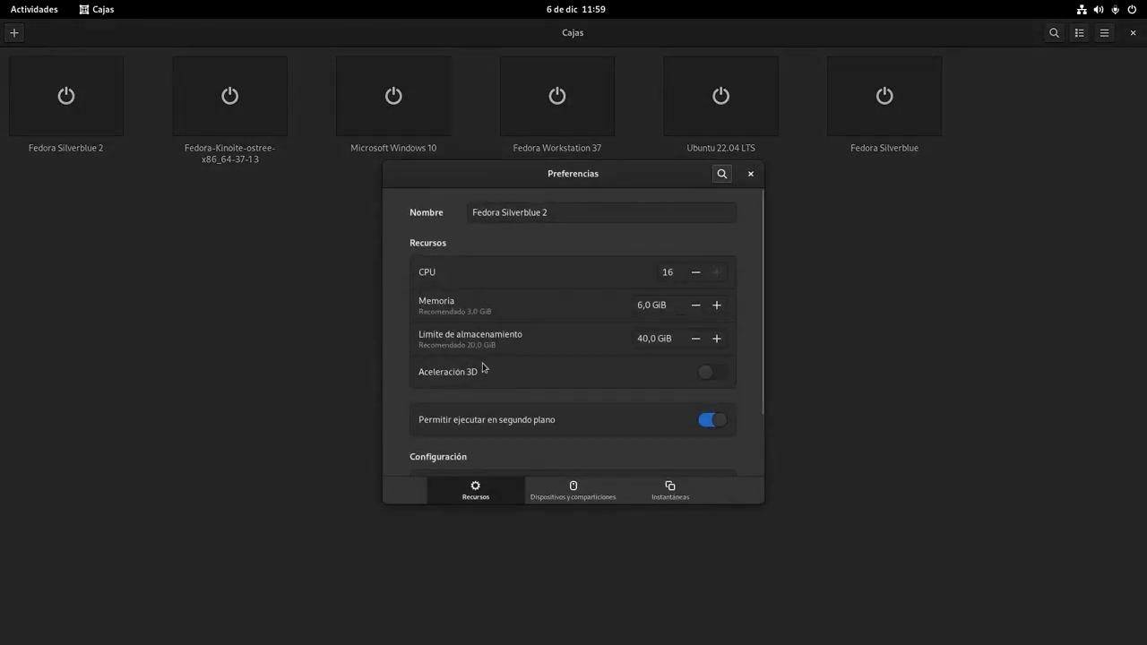
click(663, 500)
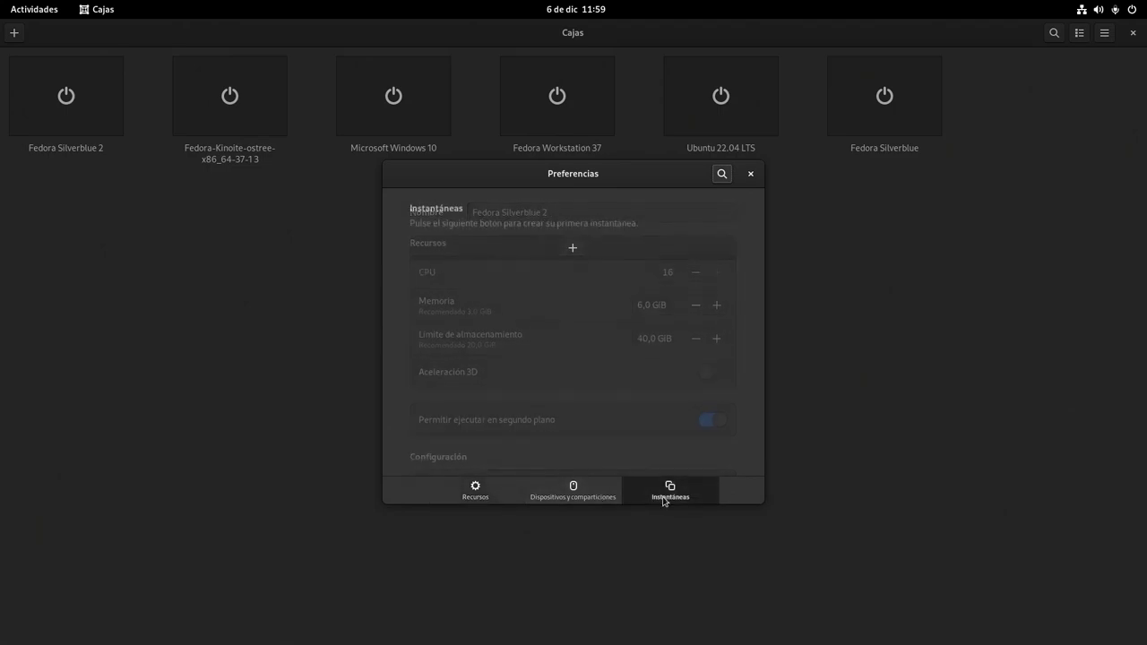
click(601, 488)
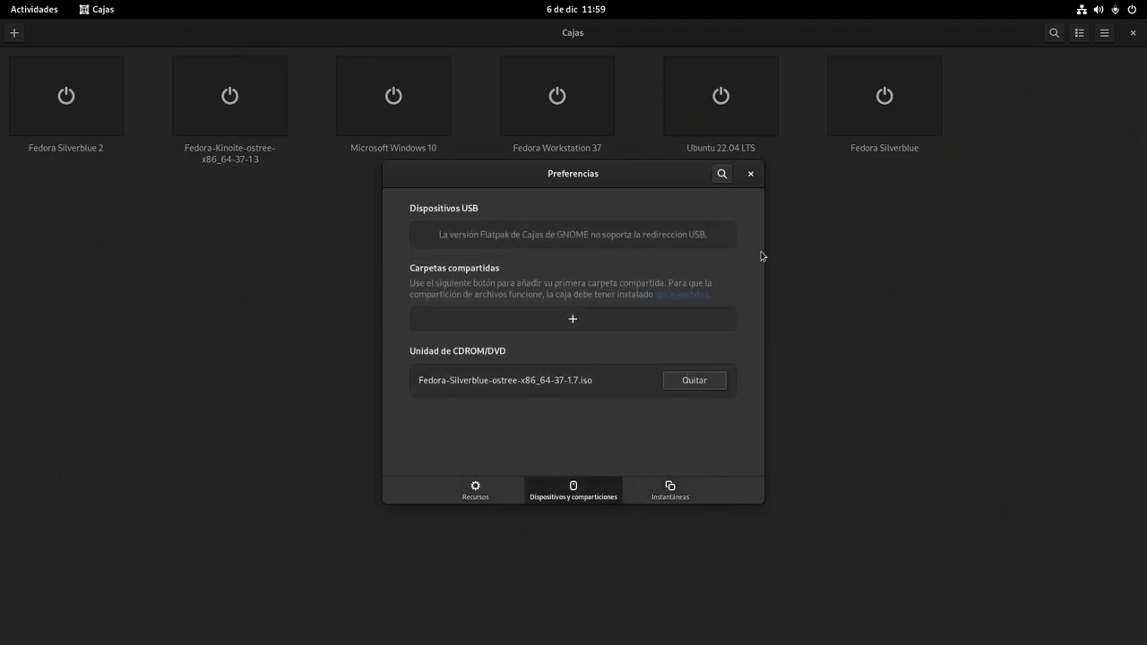
click(712, 380)
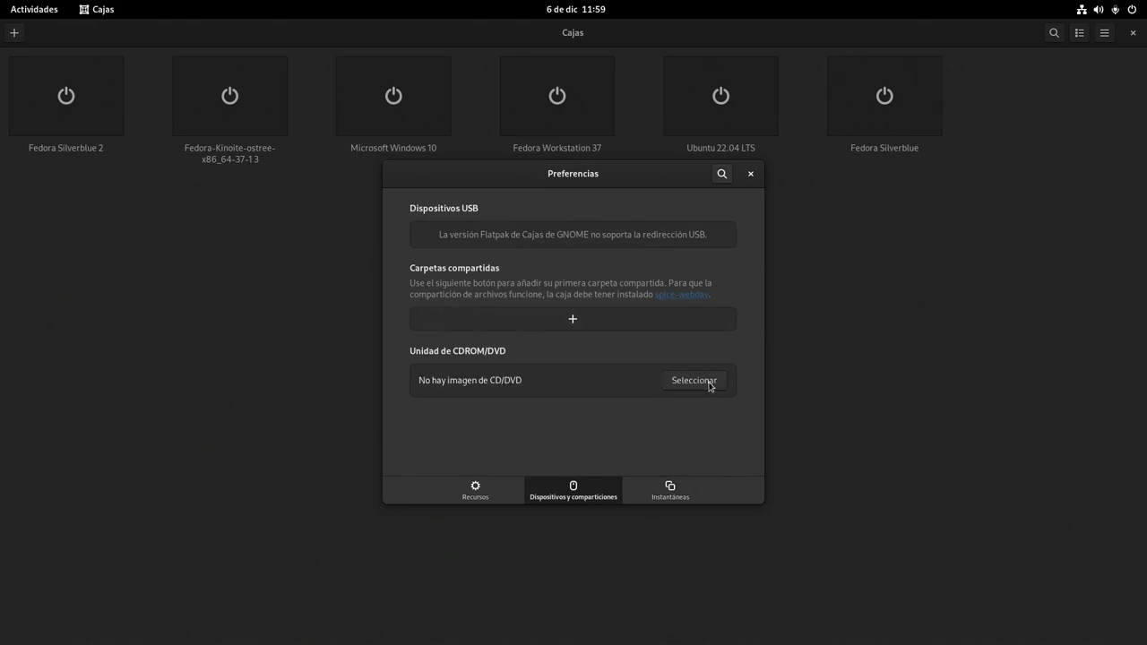
click(751, 175)
Step: Start the Fedora Silverblue 2 machine and move its initial setup window towards the middle of the desktop
click(68, 95)
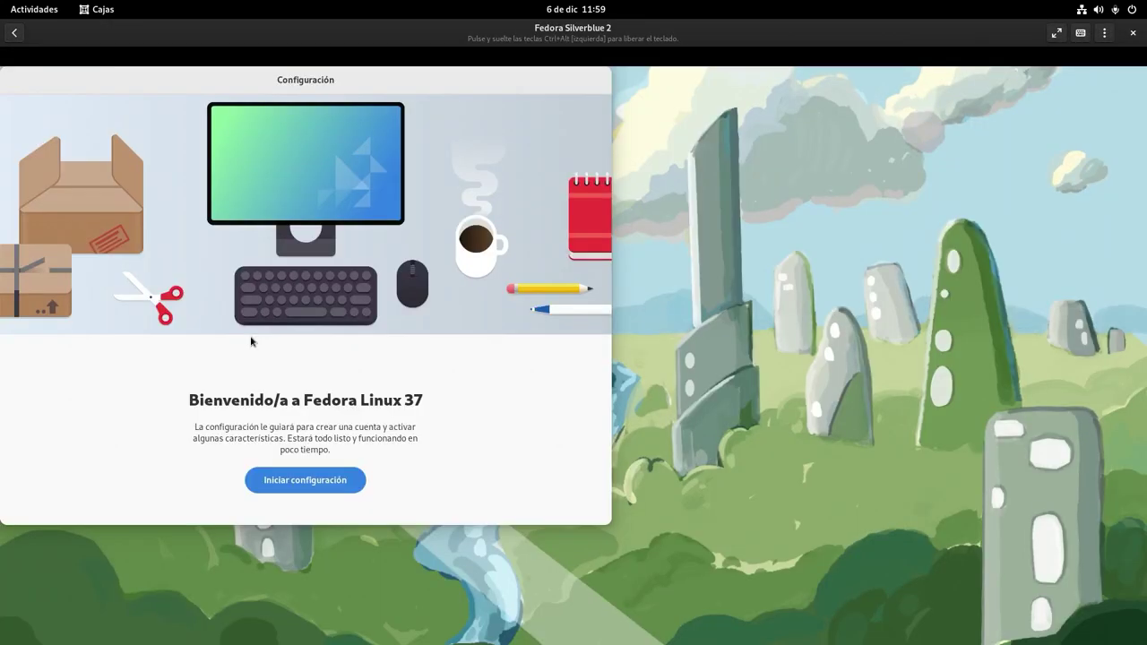
drag(482, 95, 793, 112)
drag(713, 103, 693, 105)
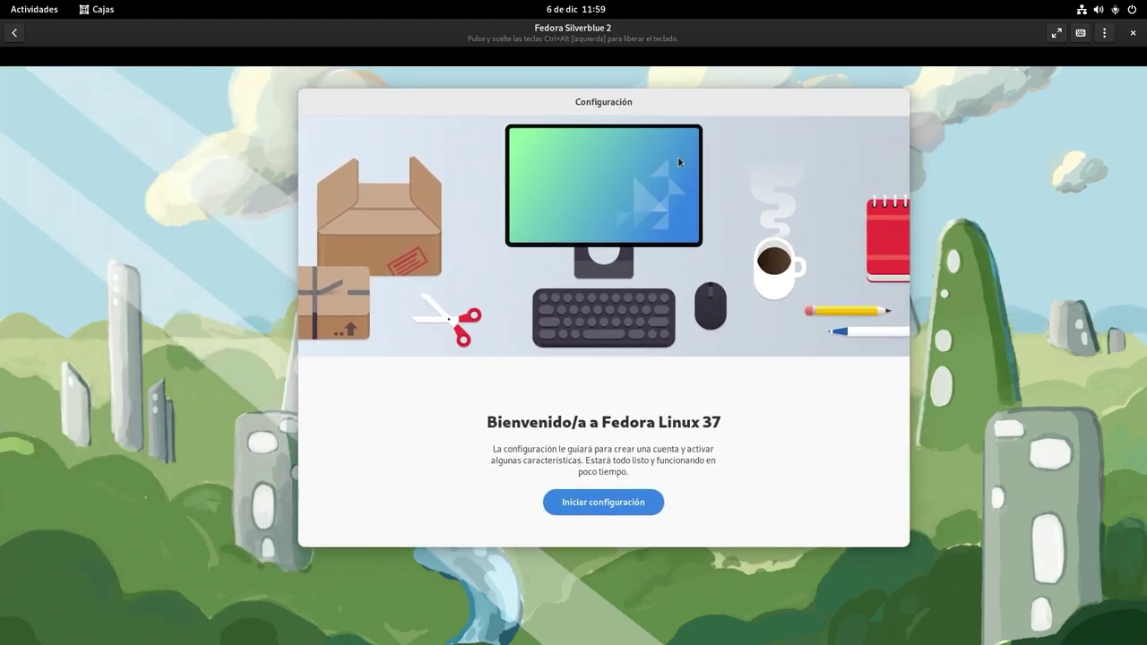
Step: Begin the initial setup, proceed through the privacy and third-party repository pages and skip connecting online accounts
click(582, 504)
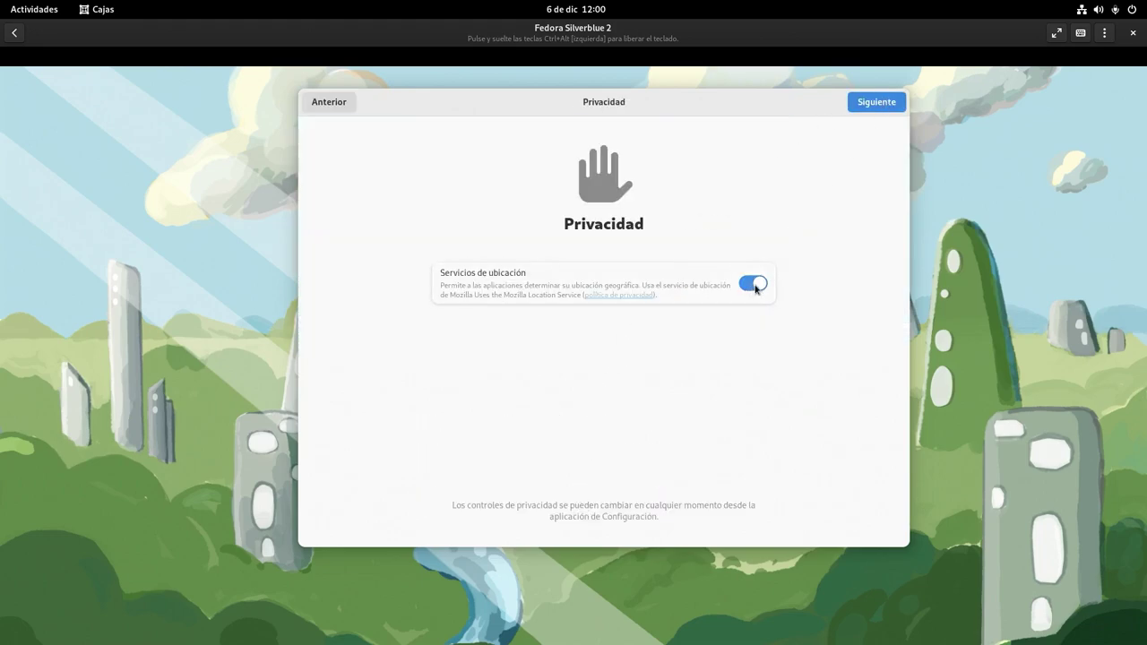
click(883, 104)
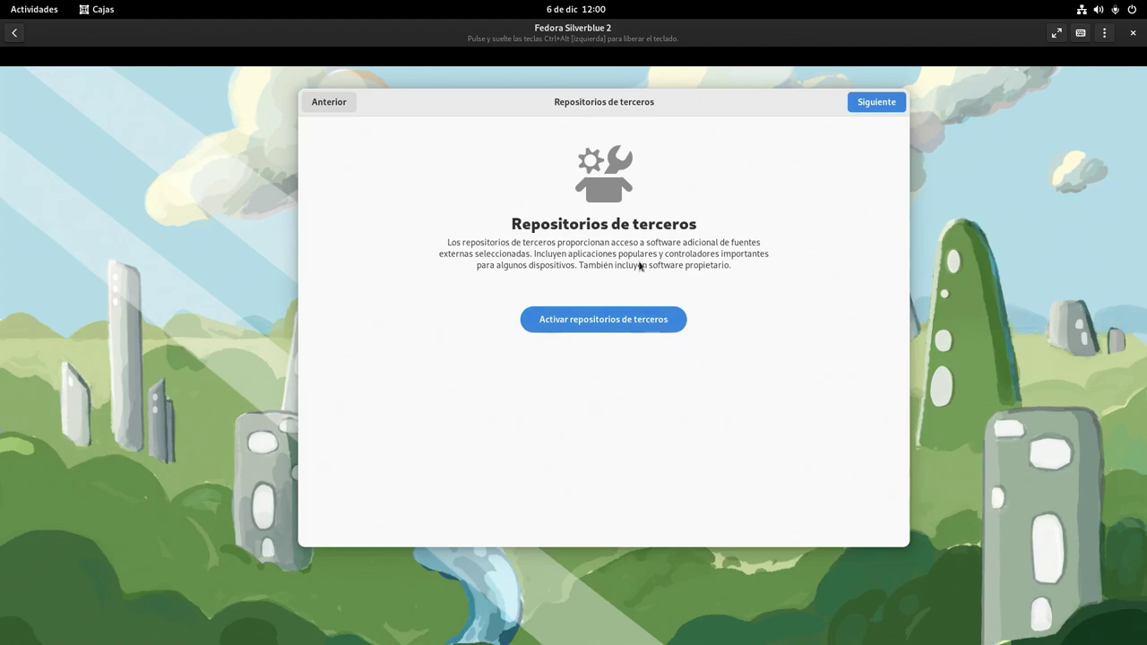
click(887, 105)
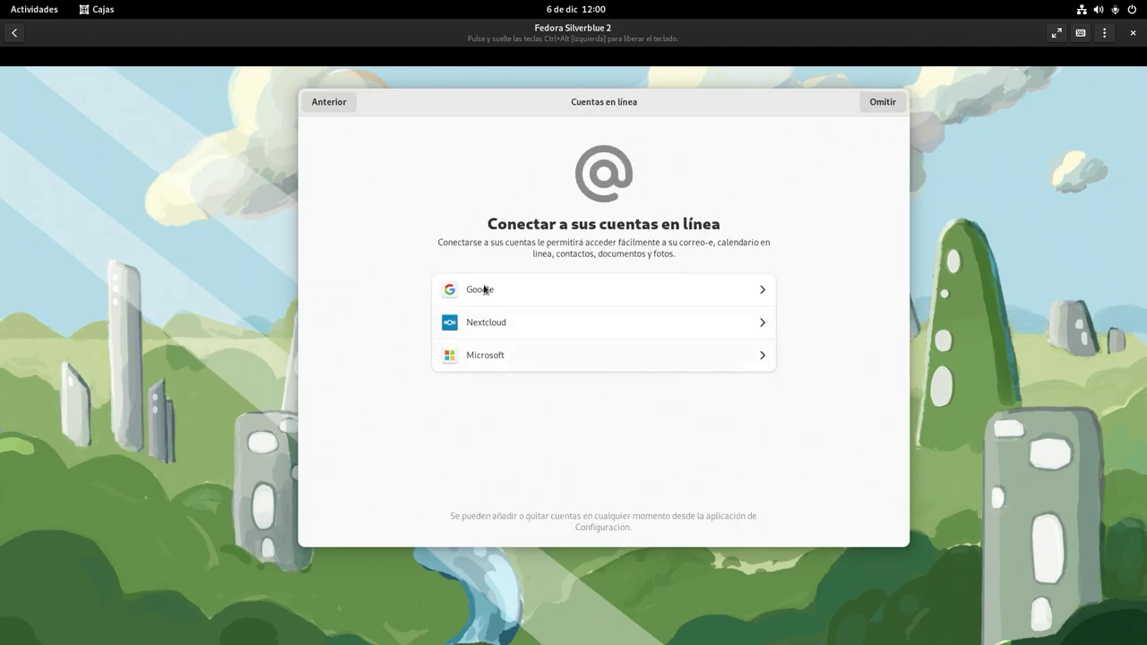
click(875, 105)
Step: Enter the account holder's full name and username, and continue to the password page
text(Eduardo Medina)
key(Tab)
text(edu)
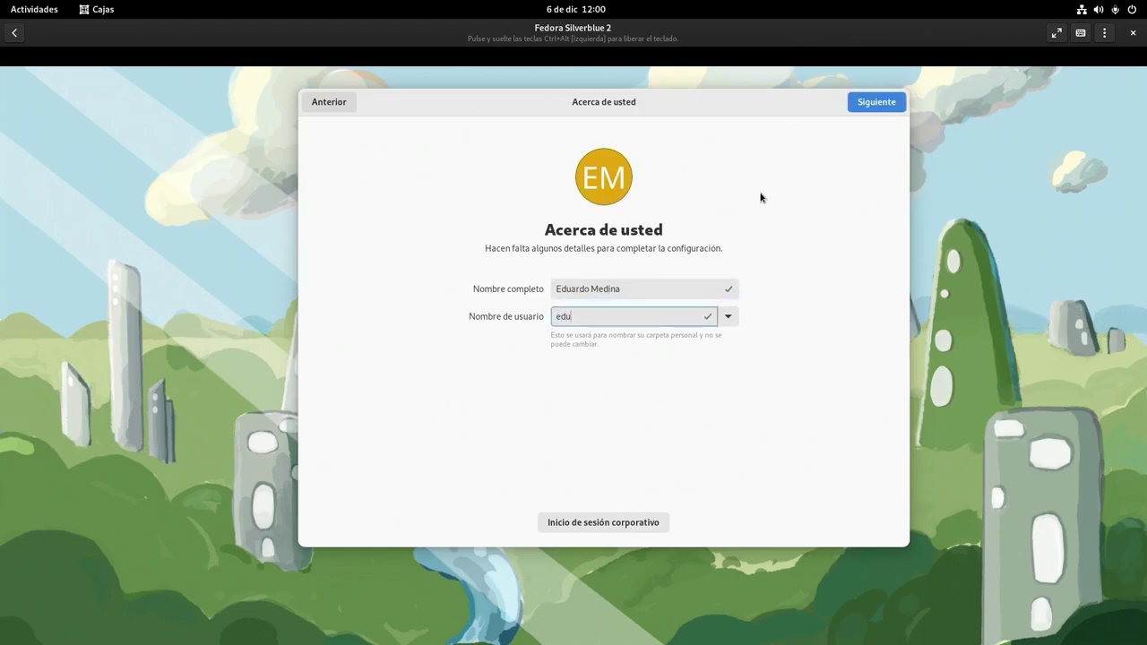
click(874, 103)
Step: Set and confirm the account password for the new user
text(••••••)
key(Tab)
text(••••••)
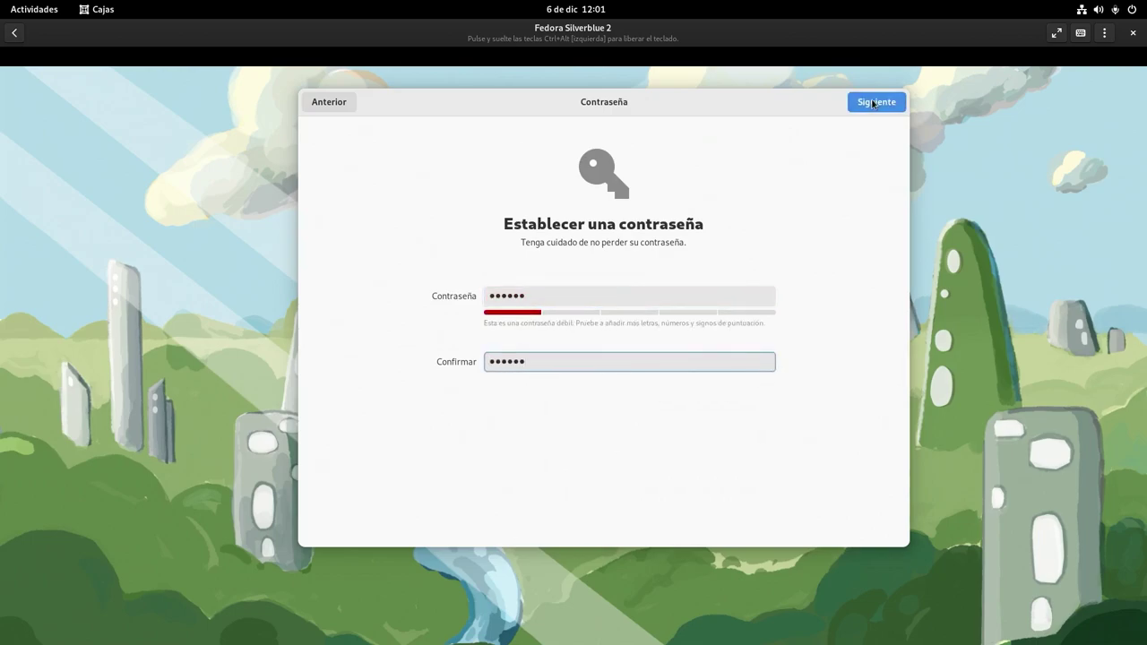
click(872, 103)
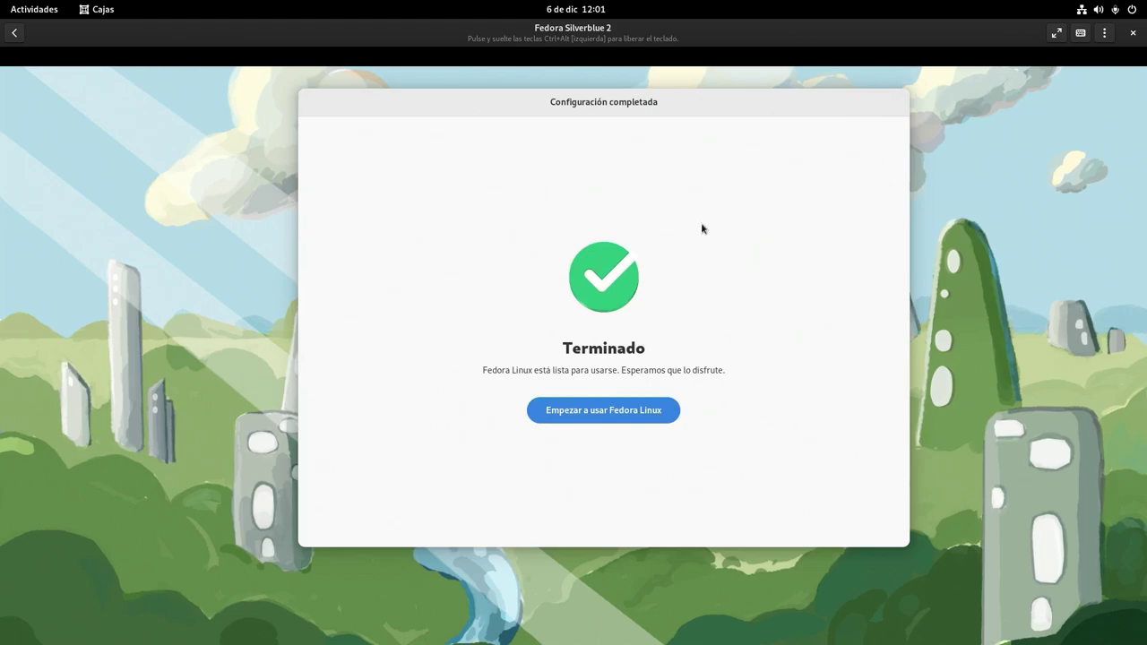
Step: Finish the initial setup to start using Fedora Linux and decline the GNOME 43 tour
click(655, 409)
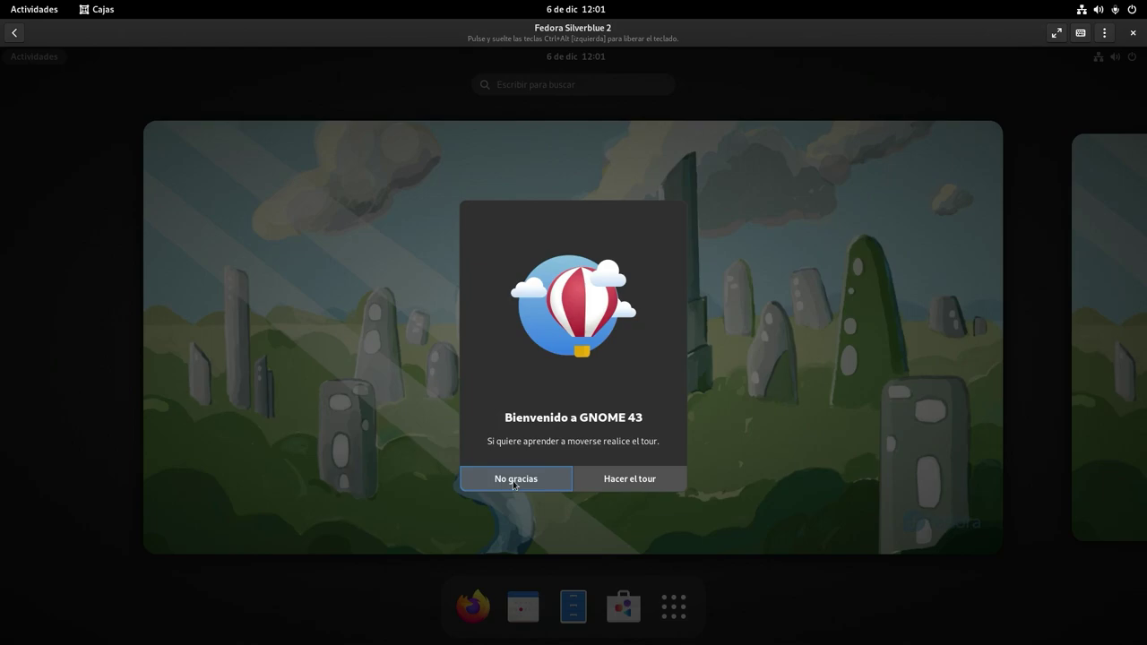
click(515, 481)
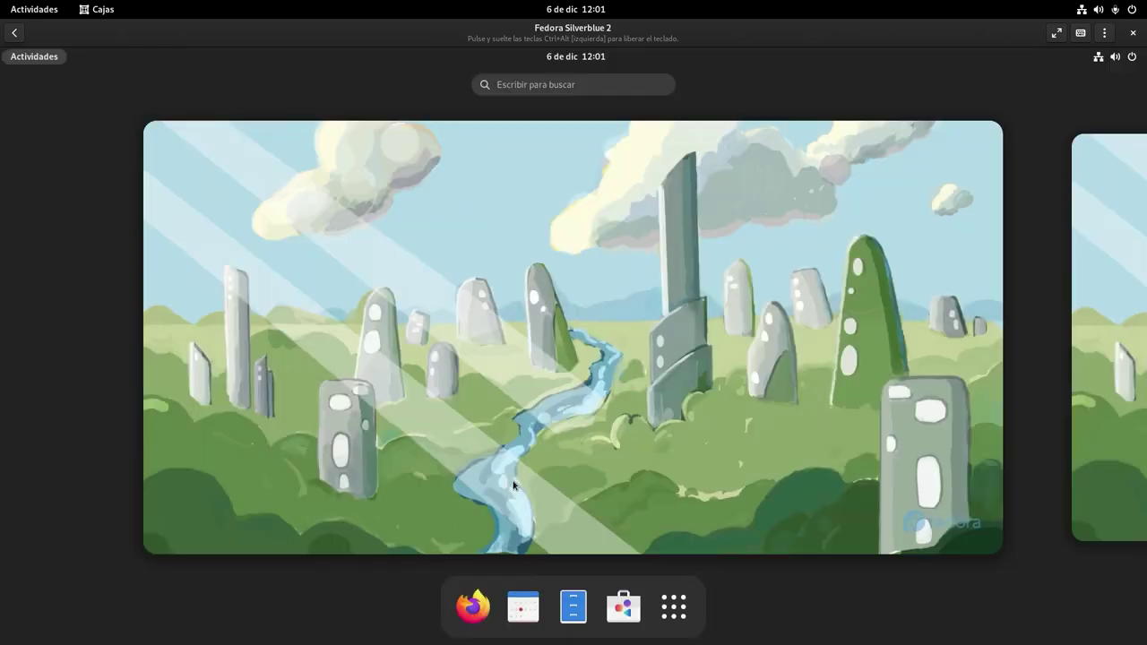
Step: Open Software, look through the available system and application updates, and start updating all applications
click(625, 609)
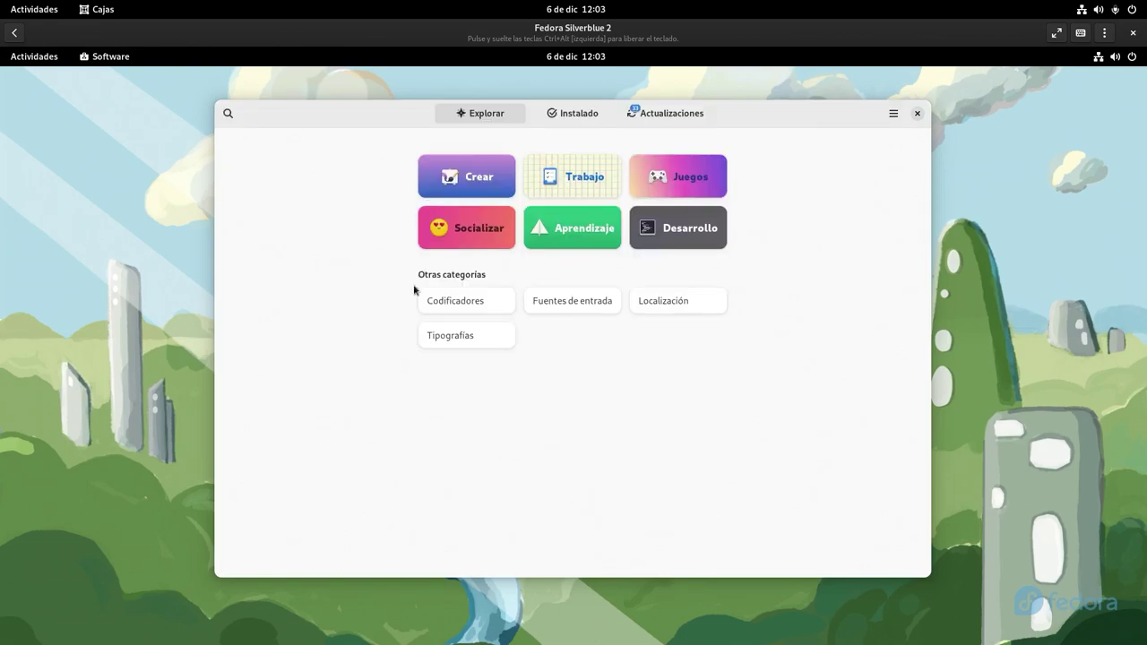
click(680, 115)
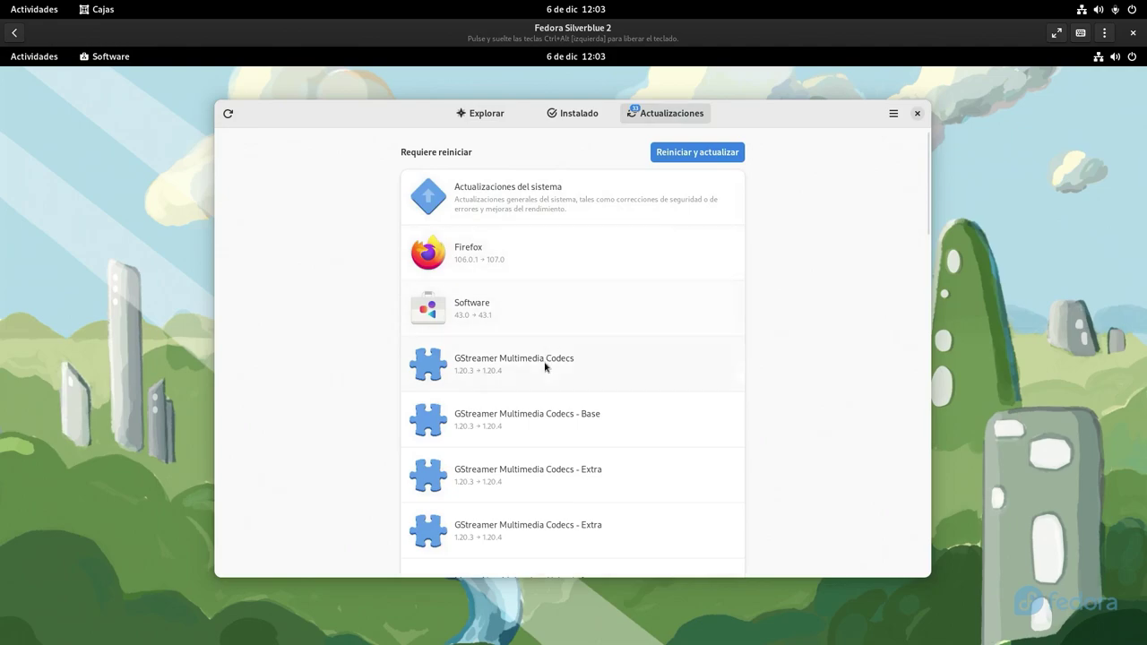
scroll(652, 345, down, 20)
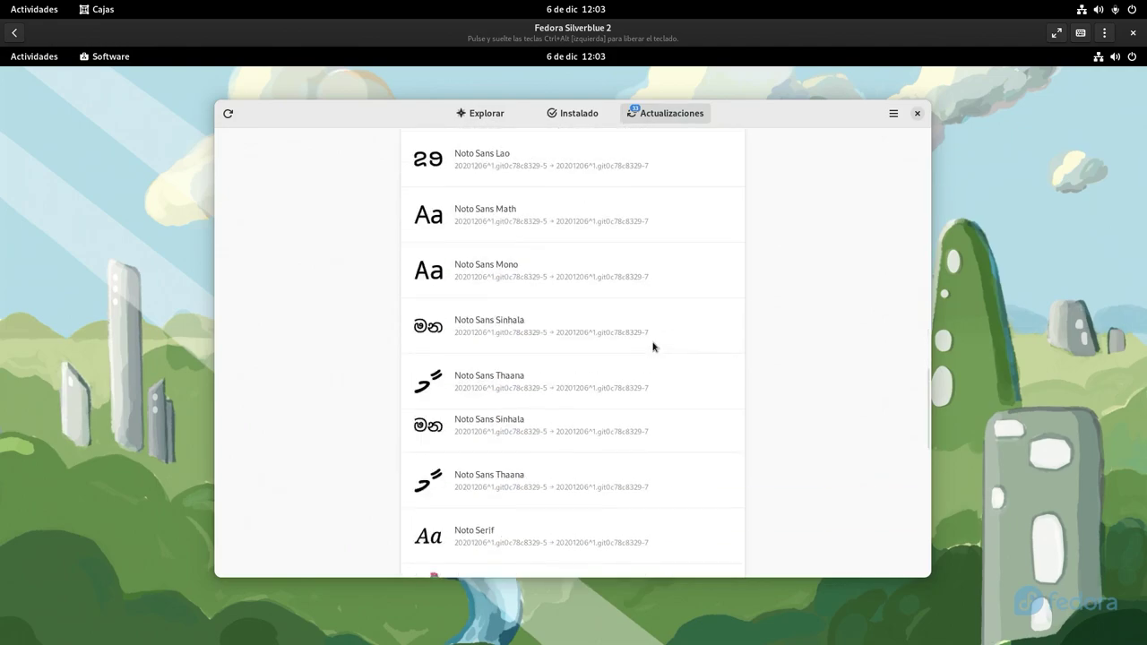
scroll(653, 346, down, 8)
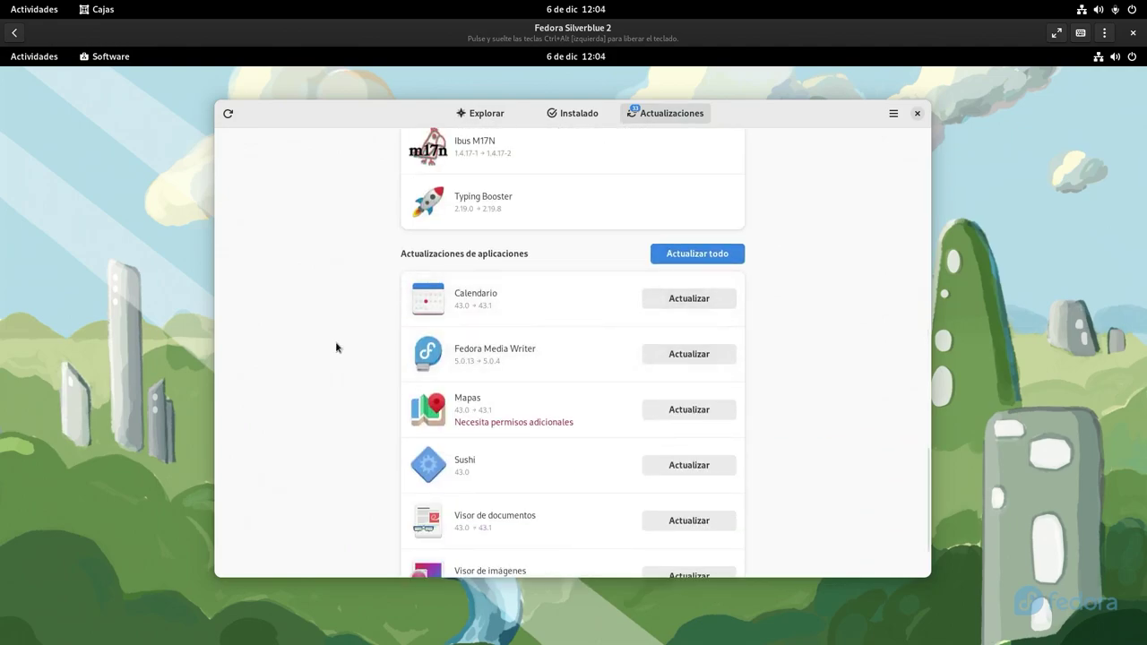
scroll(336, 348, down, 1)
scroll(336, 347, up, 2)
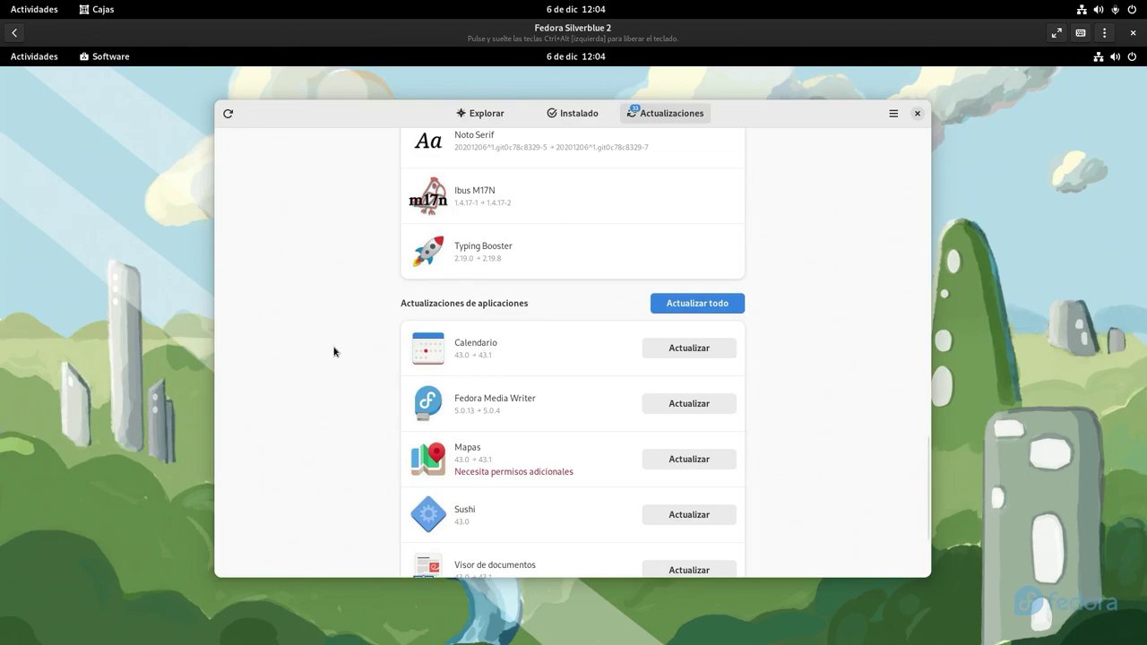
scroll(333, 352, down, 3)
scroll(333, 351, up, 3)
scroll(333, 352, down, 2)
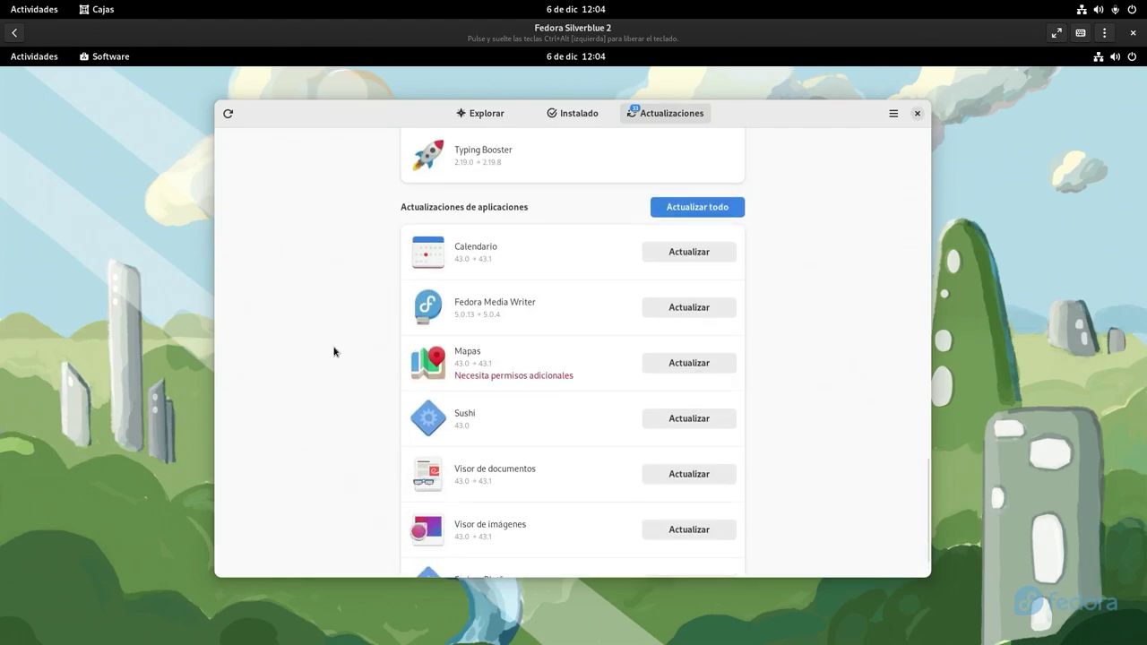
scroll(333, 352, down, 1)
scroll(333, 351, up, 3)
scroll(334, 351, down, 2)
scroll(333, 352, up, 2)
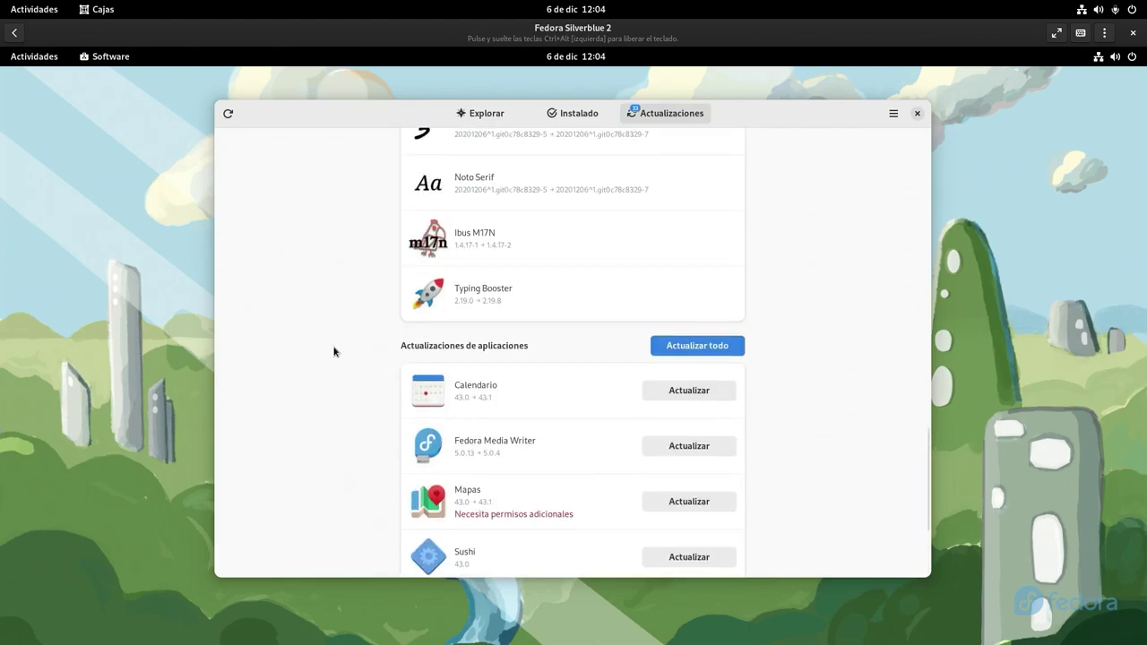
click(680, 348)
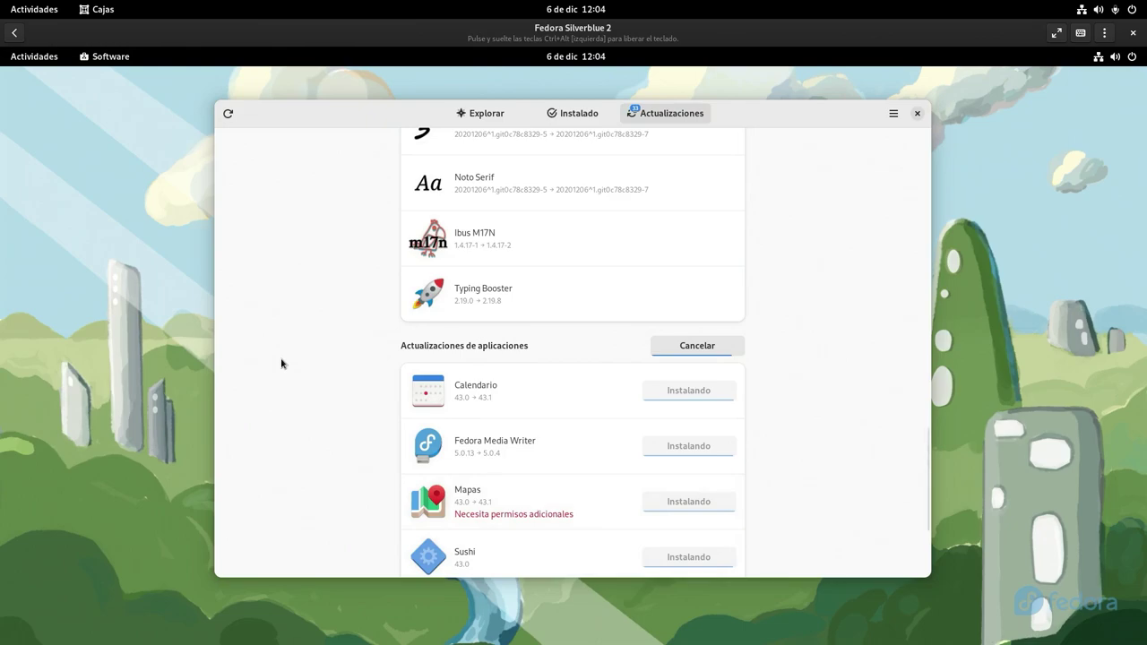
Step: Follow the installation progress of the application updates, check the whole update list and dismiss the notification about updated applications
scroll(282, 364, down, 4)
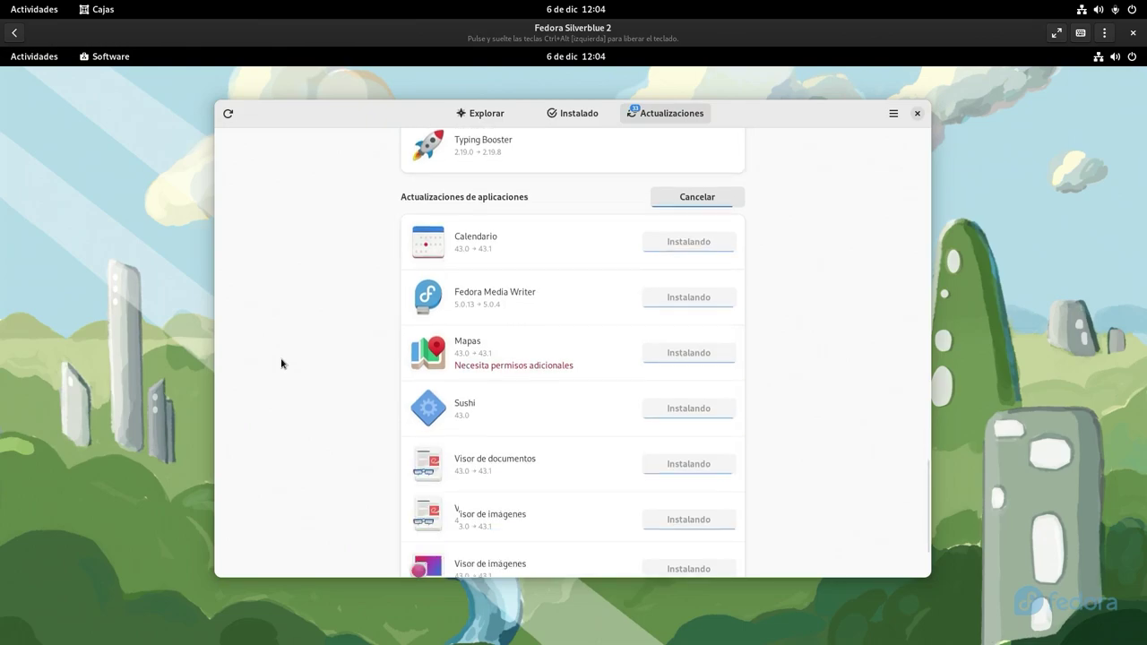
scroll(281, 364, up, 3)
scroll(281, 364, down, 3)
scroll(281, 363, up, 4)
scroll(281, 363, down, 4)
scroll(282, 364, up, 3)
scroll(281, 363, down, 2)
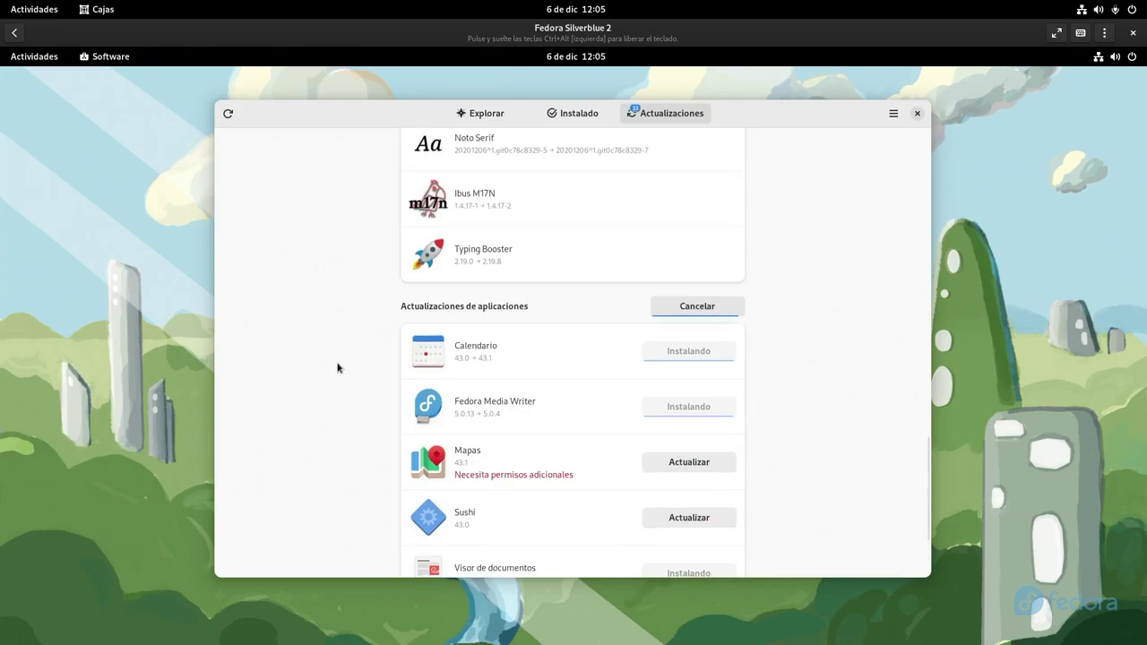
scroll(338, 368, down, 3)
scroll(338, 368, up, 5)
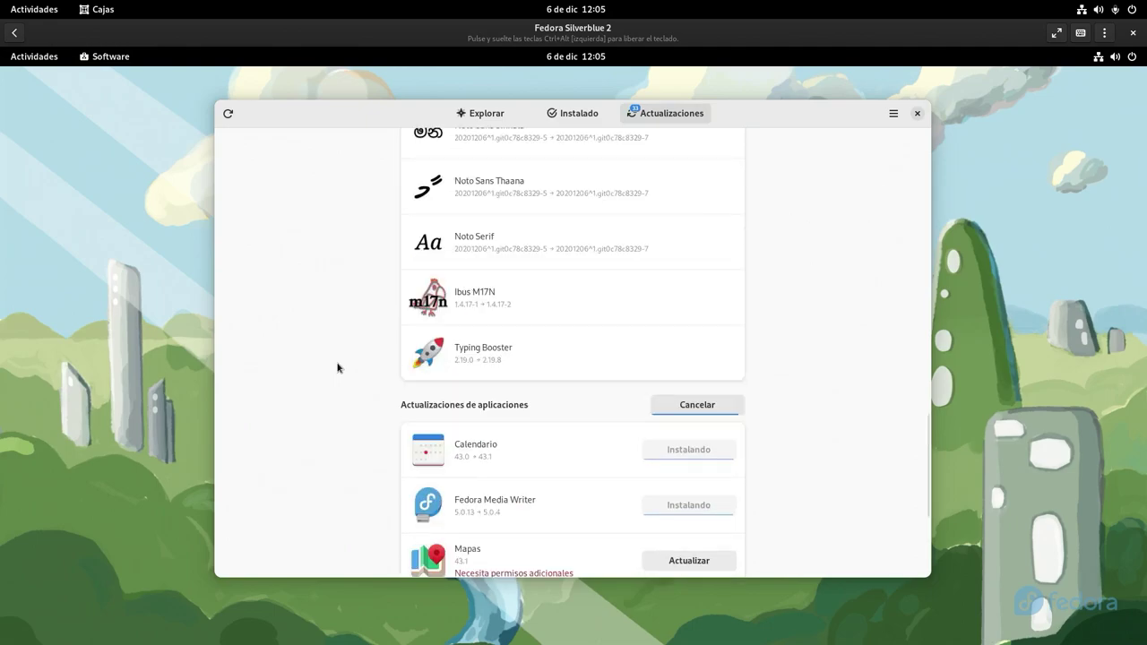
scroll(338, 367, down, 4)
scroll(338, 367, up, 2)
scroll(337, 367, down, 3)
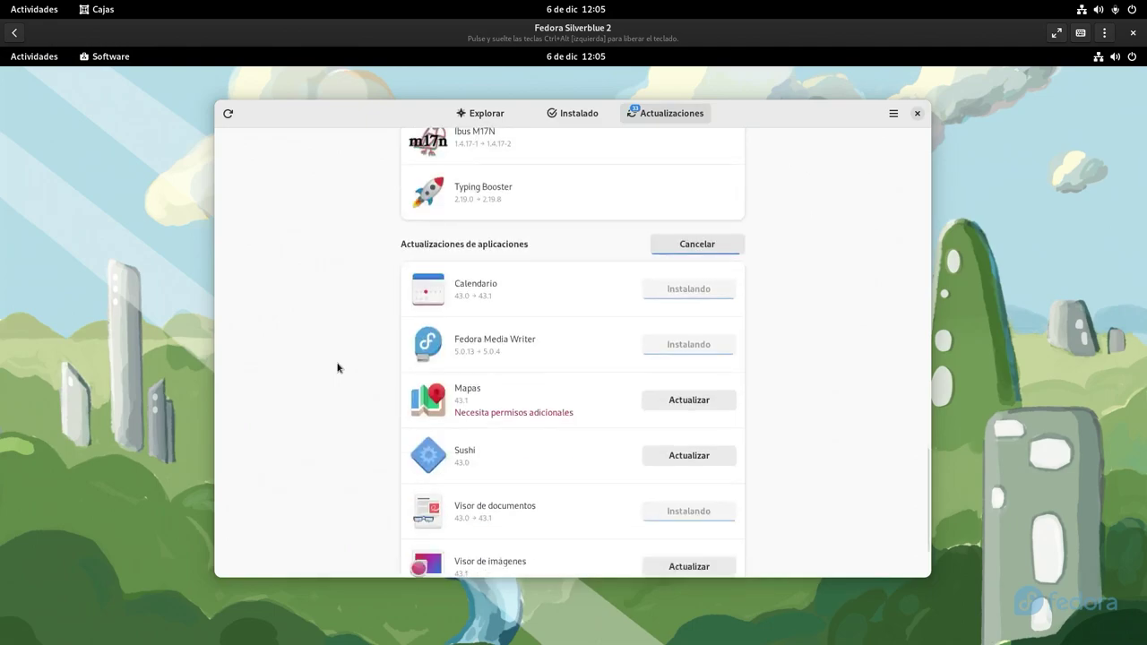
scroll(337, 368, up, 10)
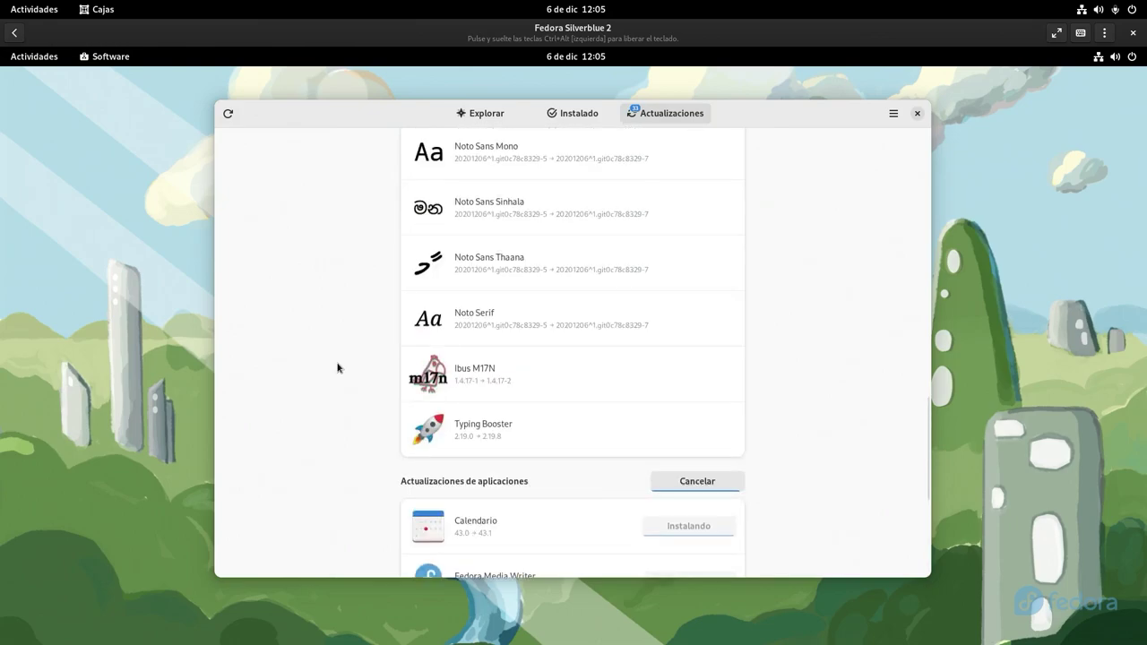
scroll(338, 367, up, 10)
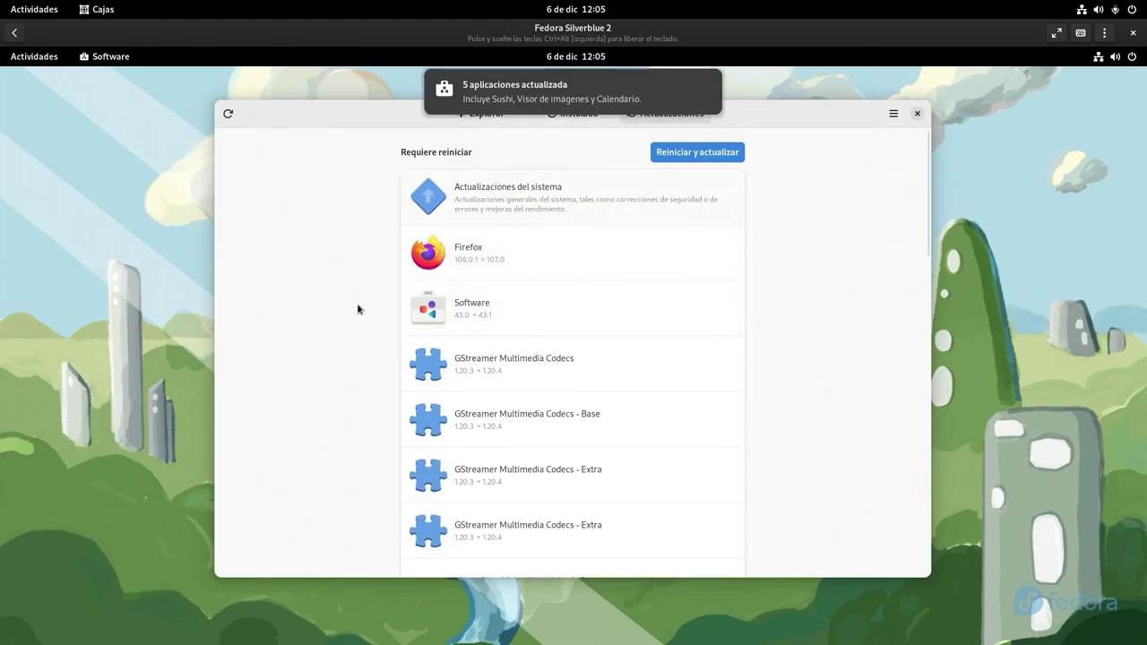
click(708, 83)
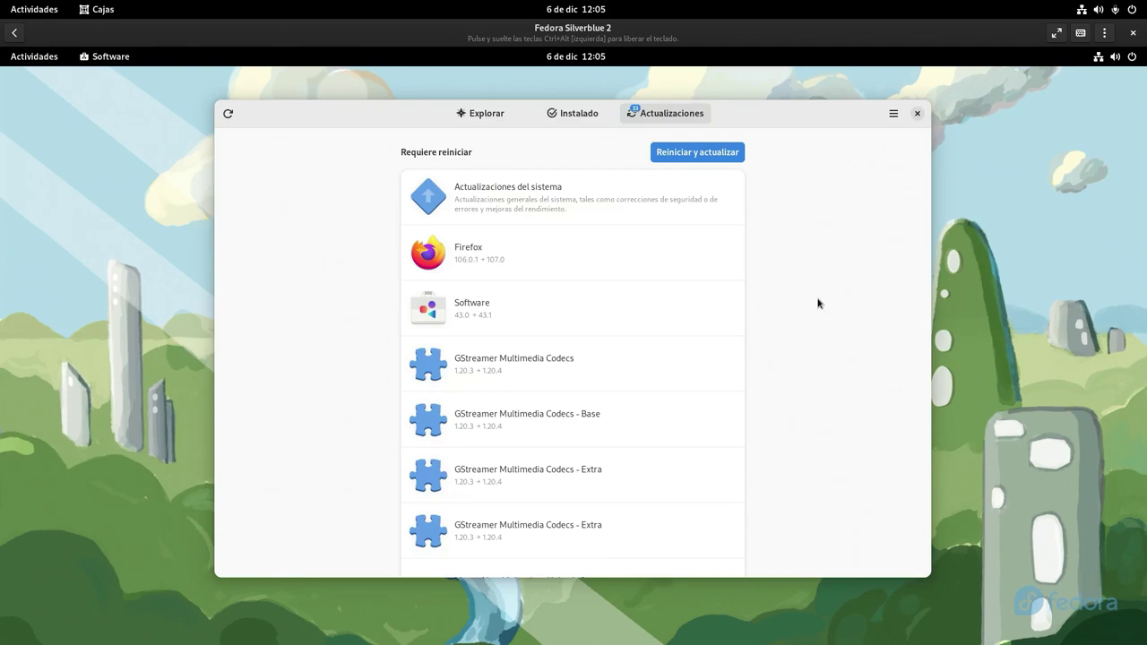
Step: Look through the pending system updates, then restart the virtual machine to install them and confirm the restart
scroll(817, 303, down, 5)
scroll(818, 303, up, 5)
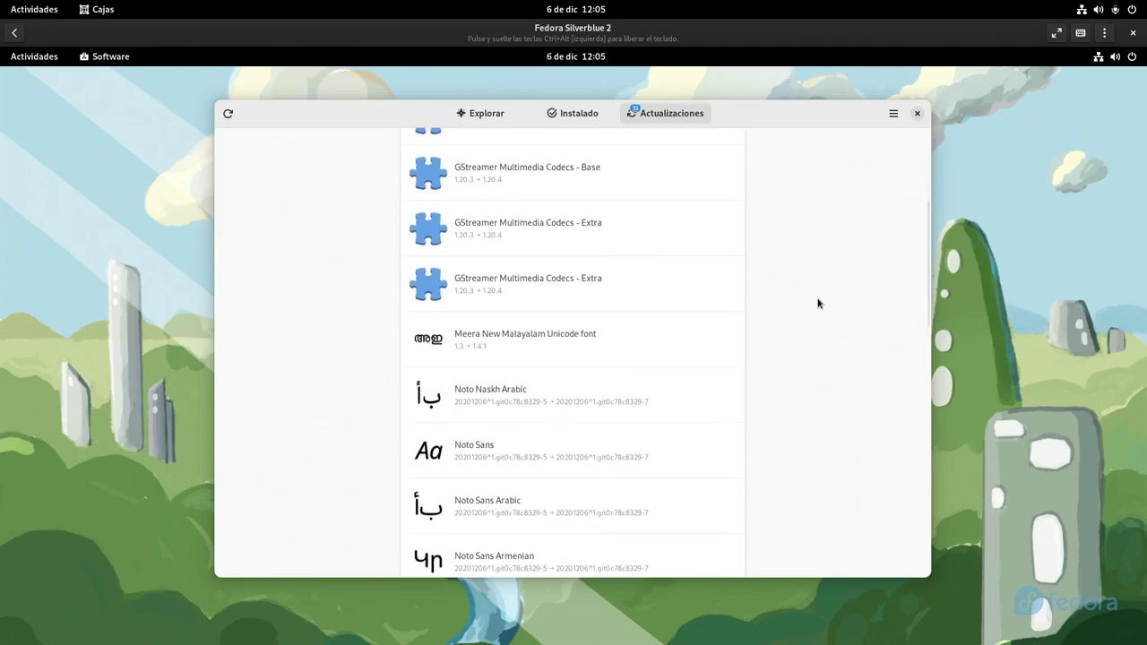
scroll(817, 303, down, 10)
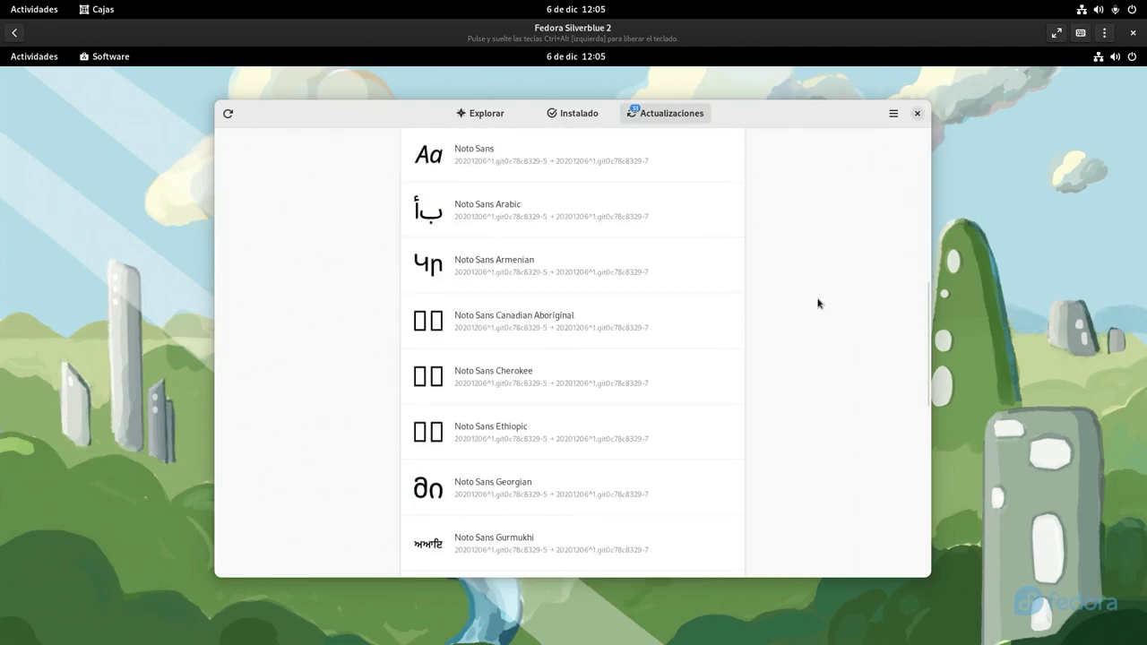
scroll(818, 303, down, 2)
scroll(818, 303, up, 8)
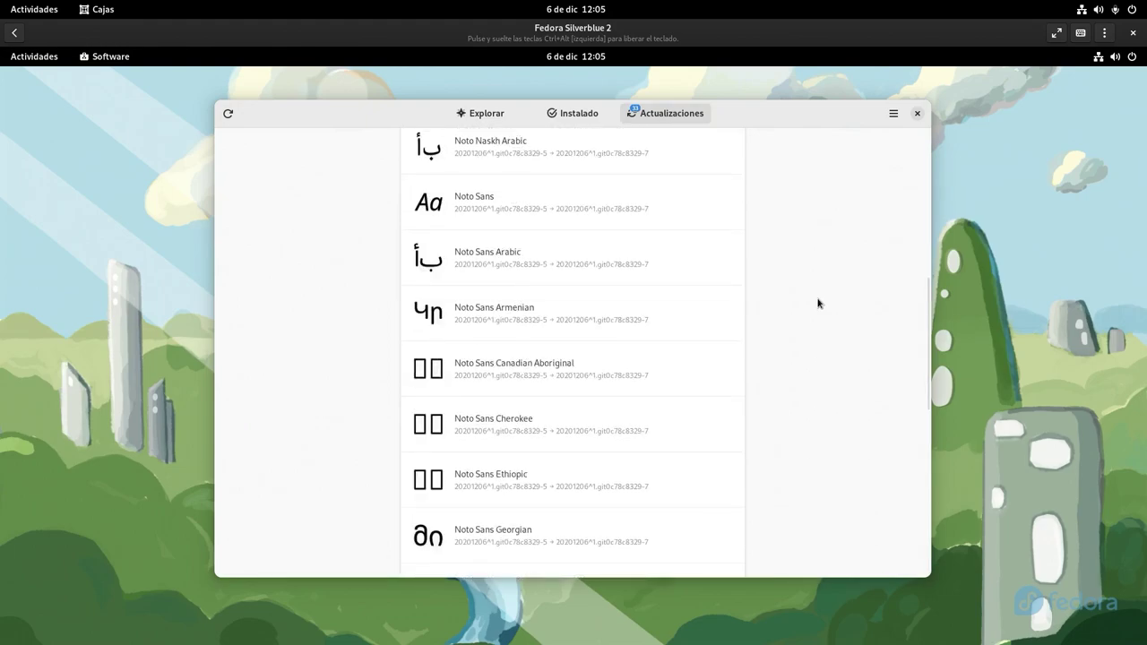
scroll(817, 303, up, 5)
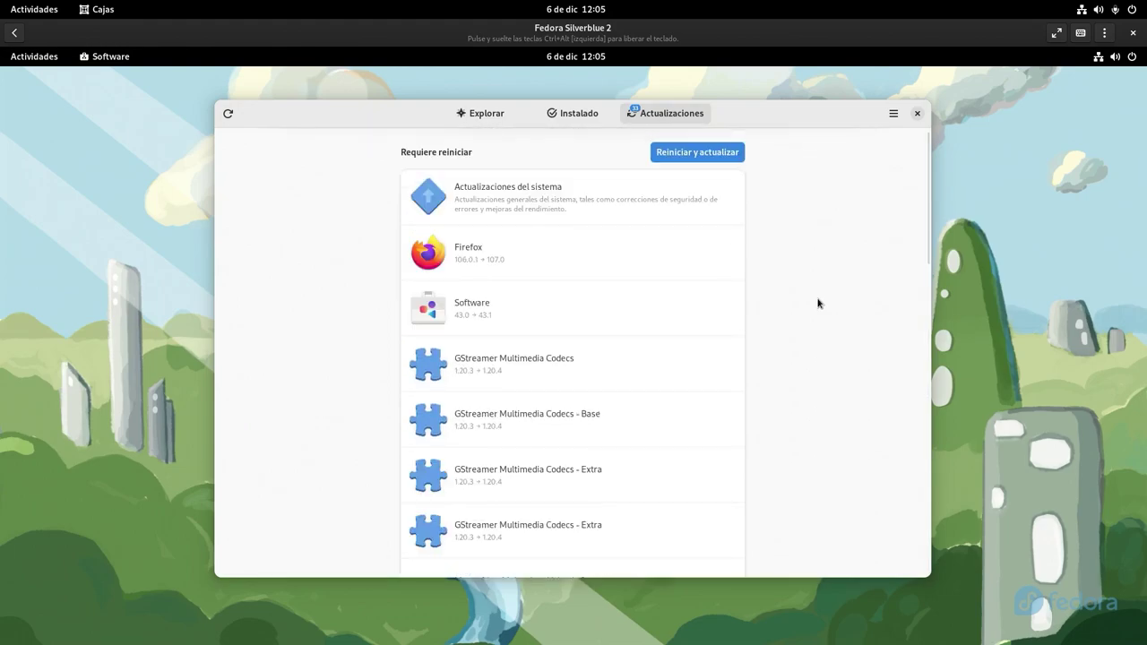
click(708, 160)
click(717, 159)
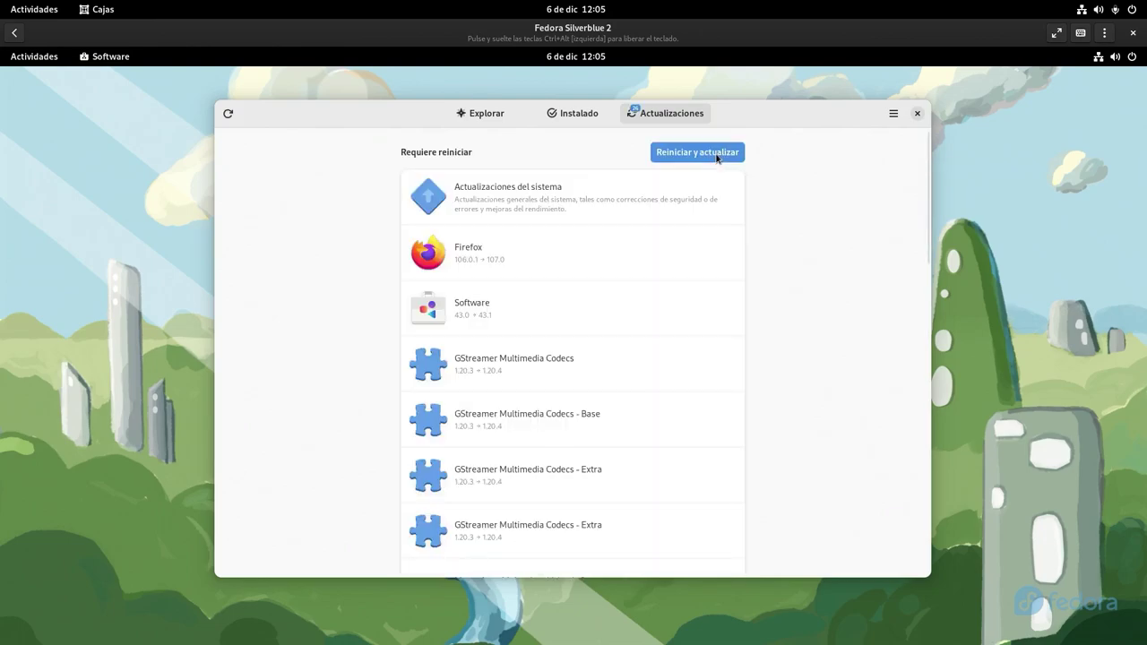
click(717, 158)
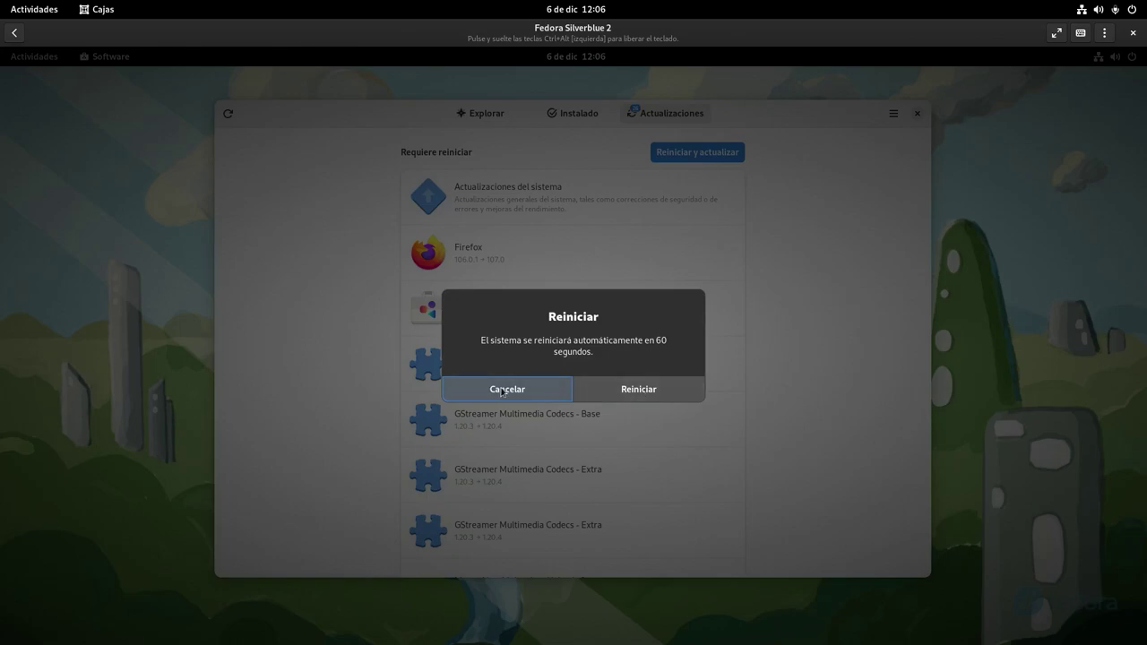
click(661, 396)
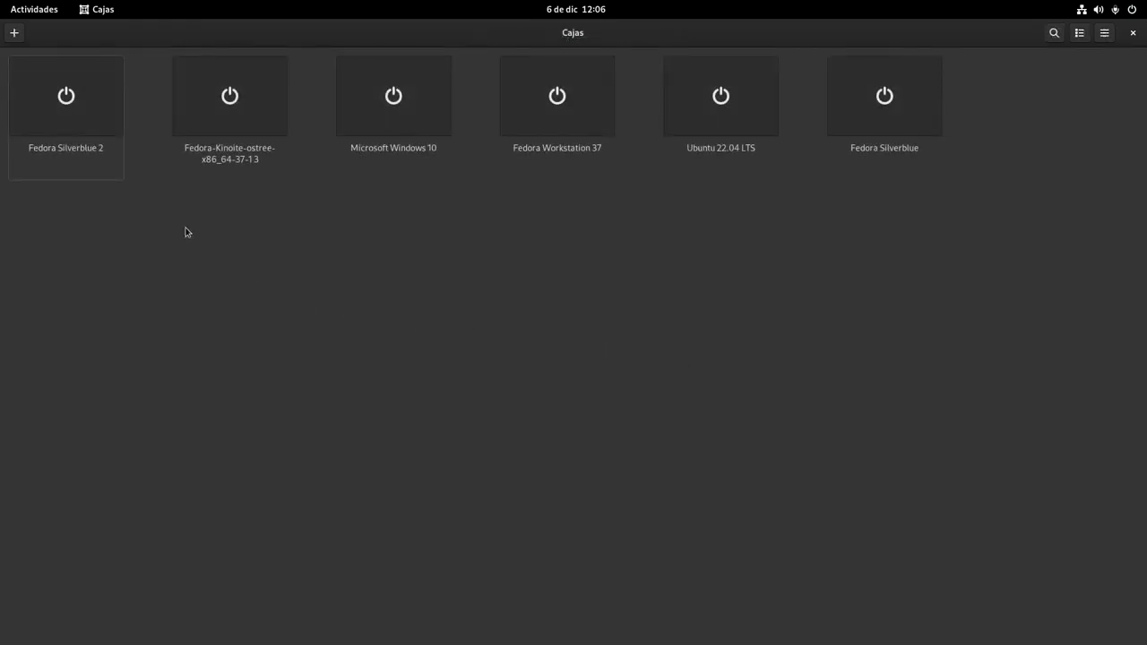
Step: Start the Fedora Silverblue 2 virtual machine, select the user account and log in with the account password
click(79, 112)
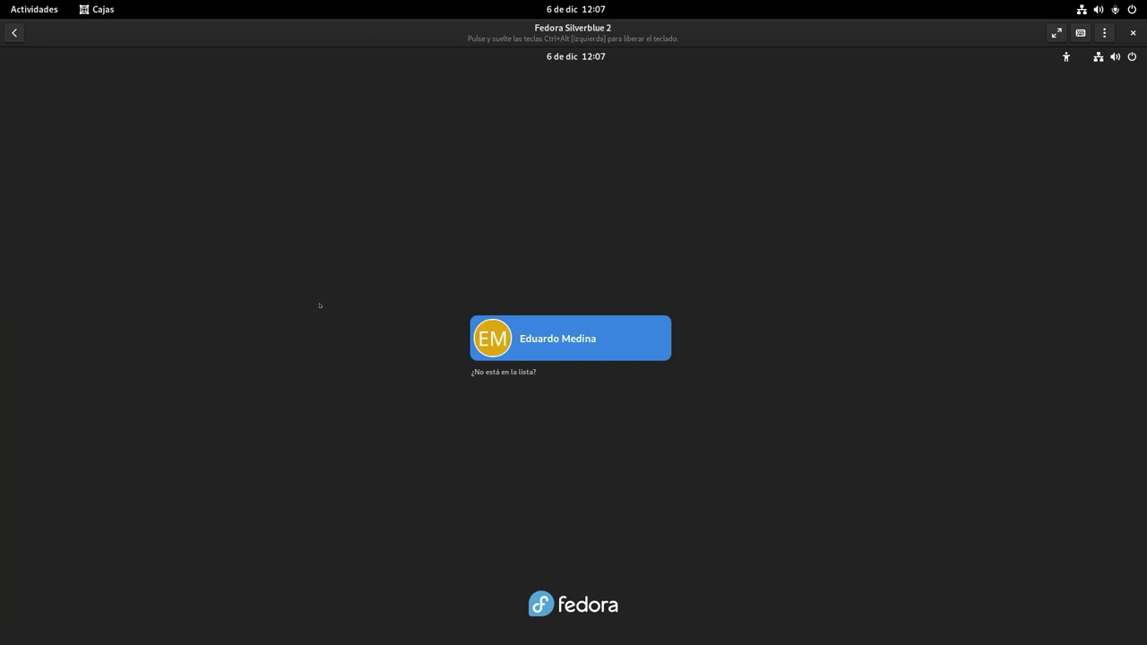
click(499, 336)
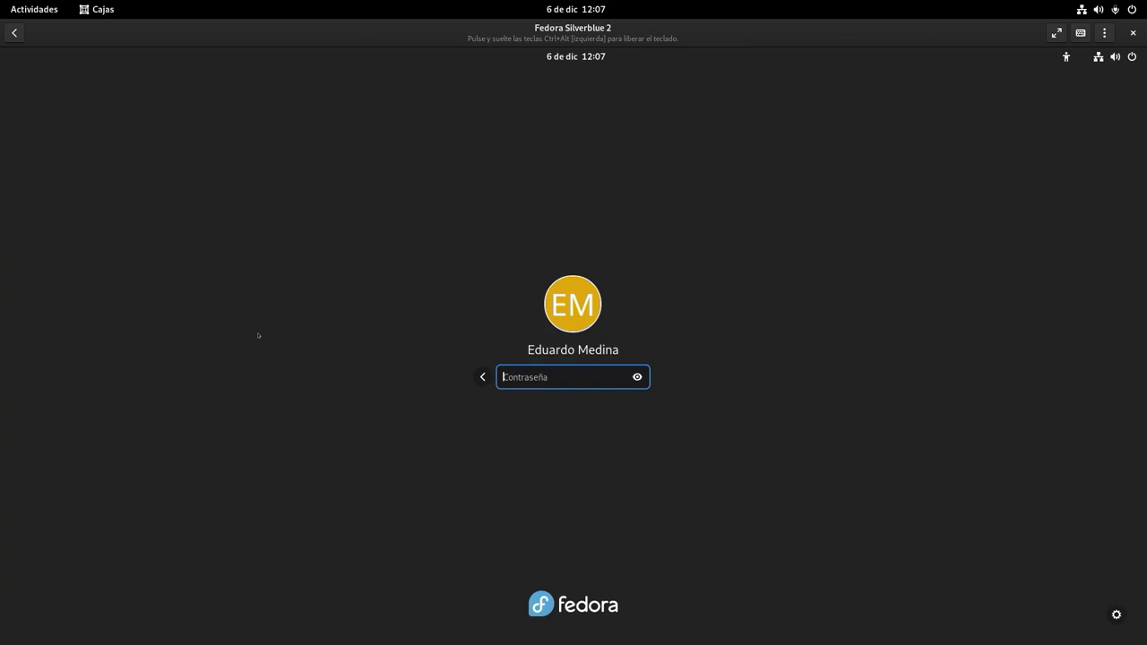
text(******)
key(Return)
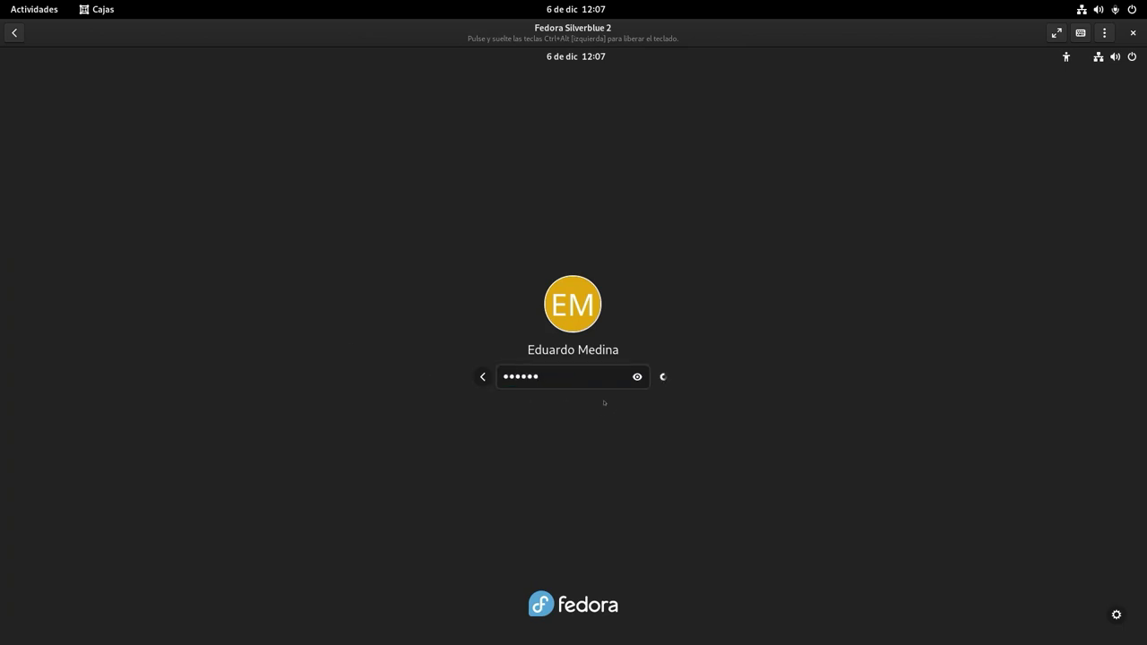
text(******)
key(Return)
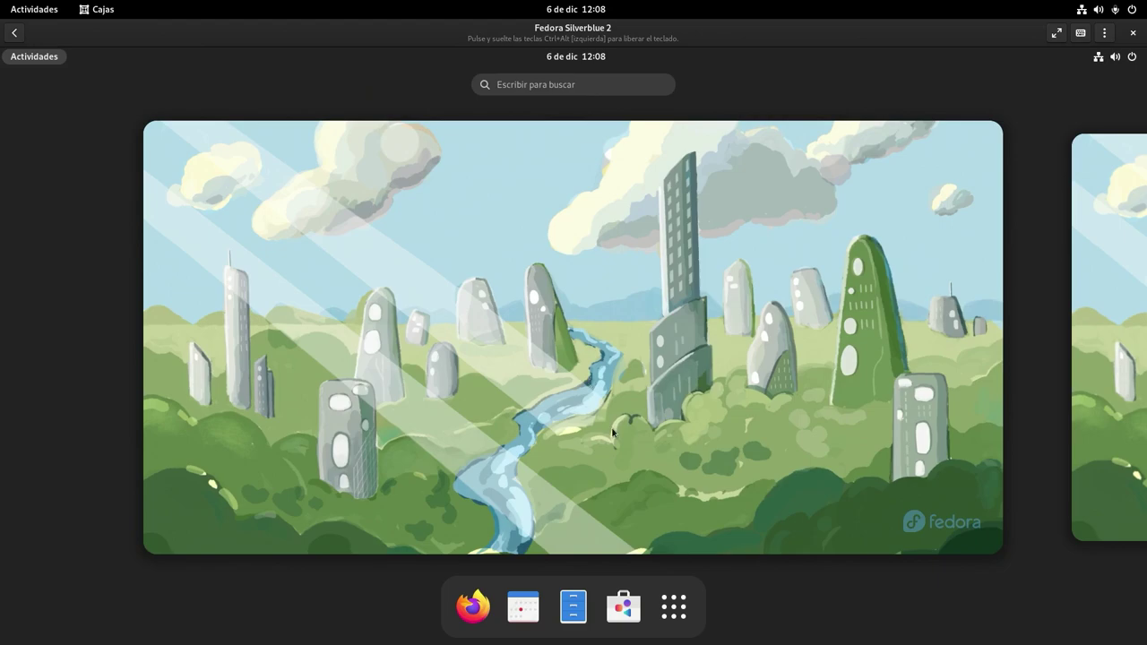
Step: Open Firefox and Software, and move the Software window over the middle of the desktop
click(470, 608)
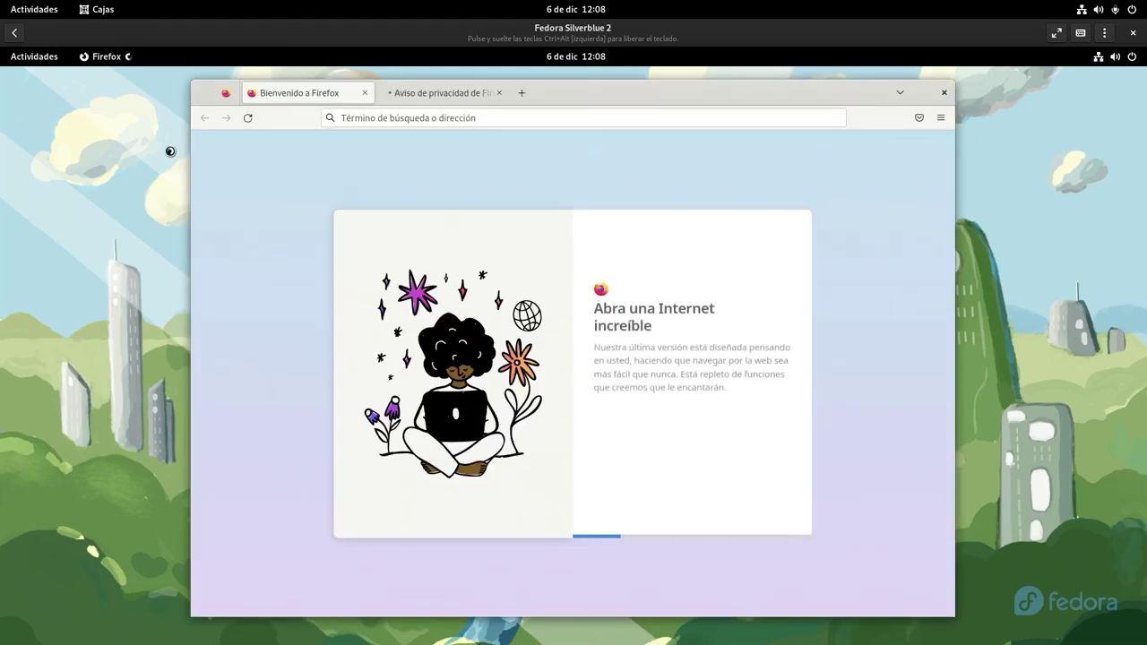
click(27, 56)
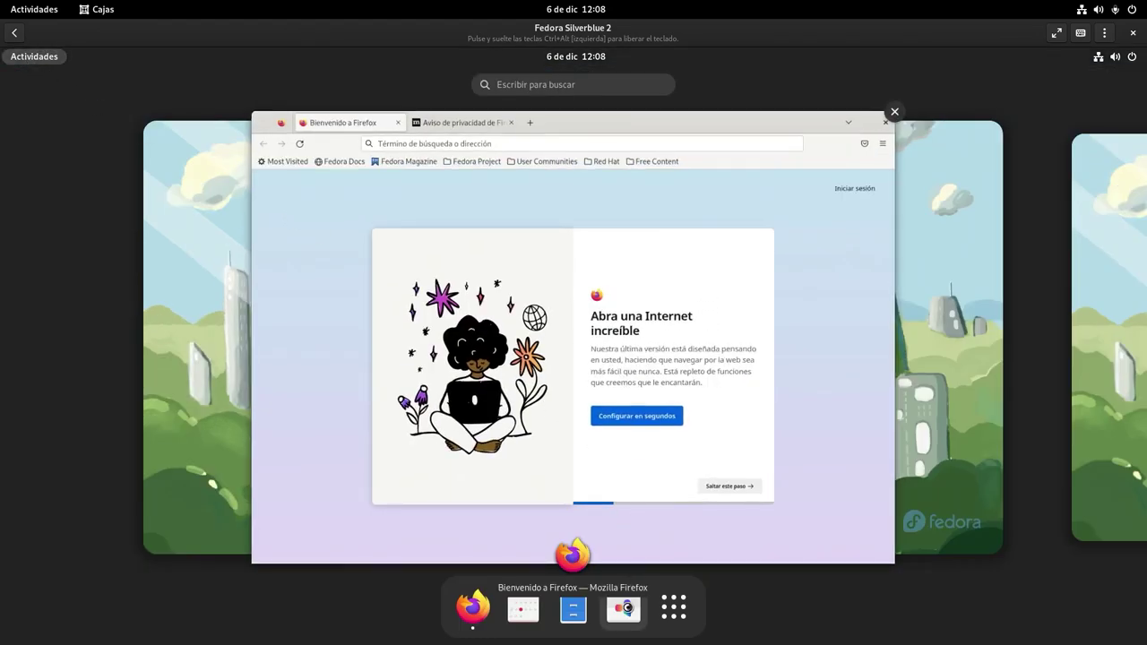
click(606, 603)
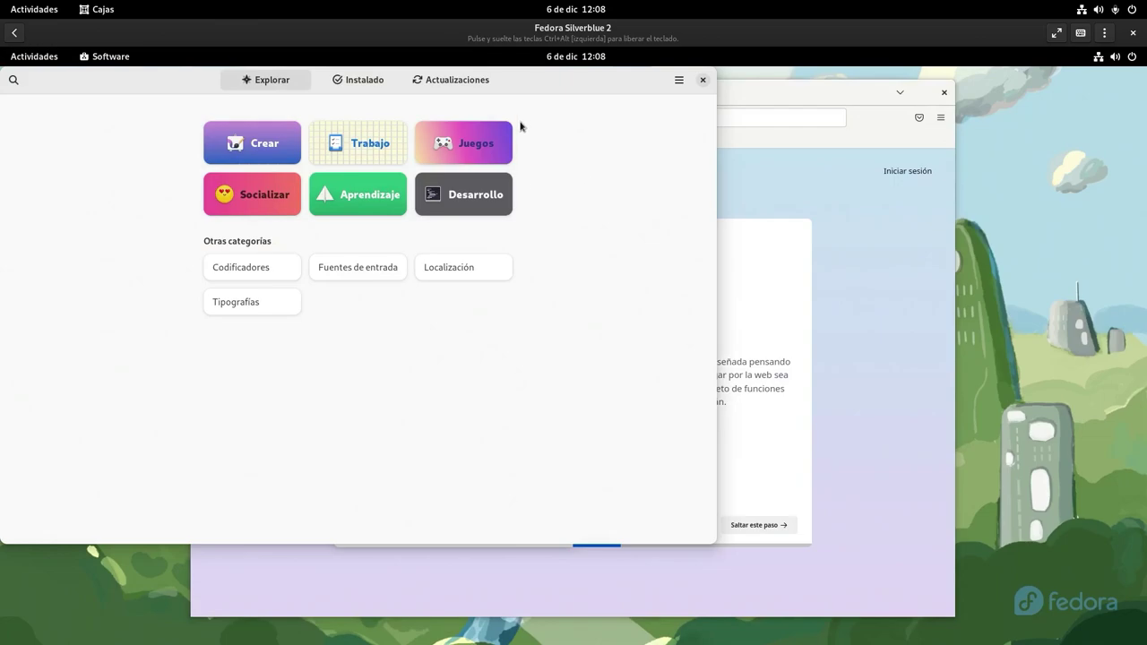
drag(537, 84, 721, 130)
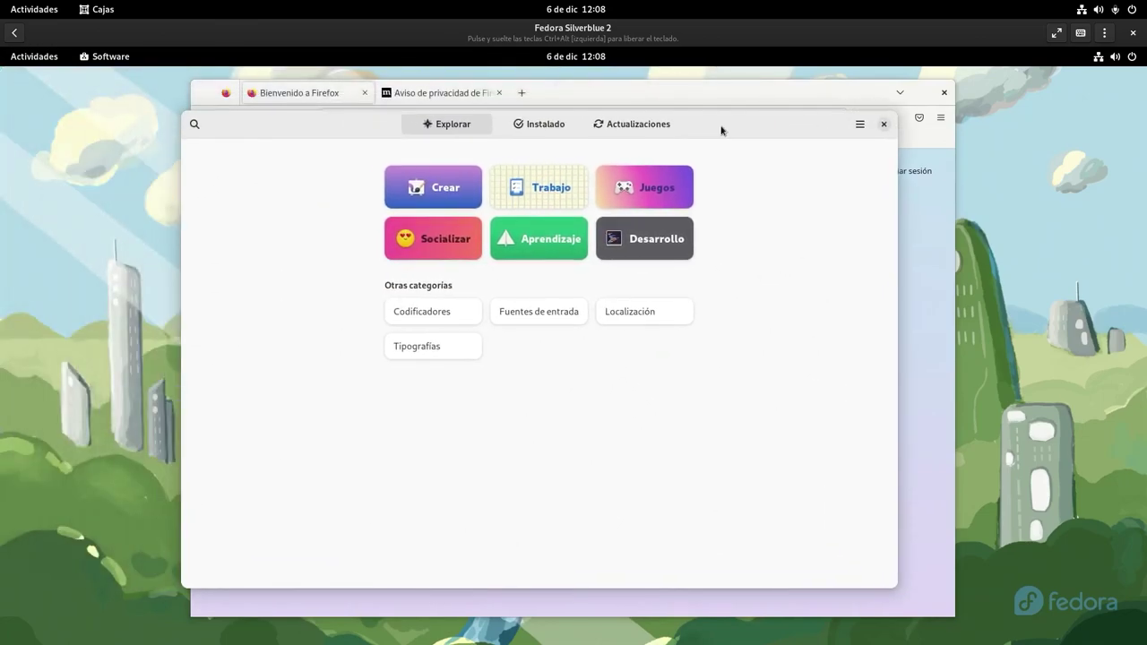
Step: Enable the RPM Fusion for Fedora 37 - Nonfree - Steam software repository, authenticate with the account password, and close Software
click(861, 125)
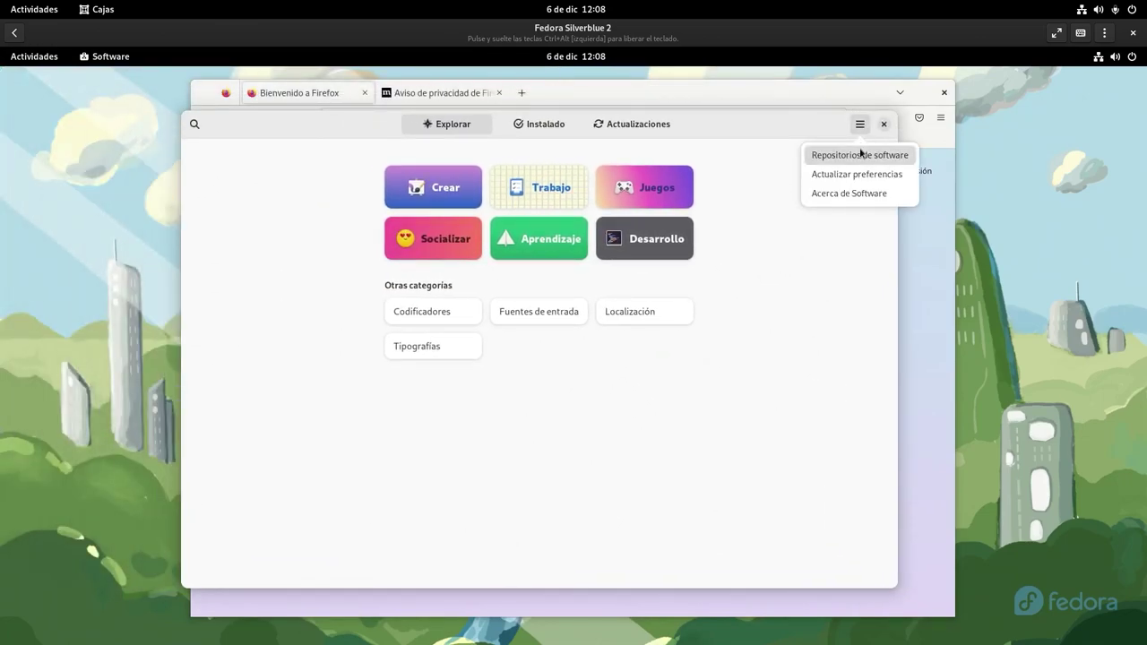
click(860, 154)
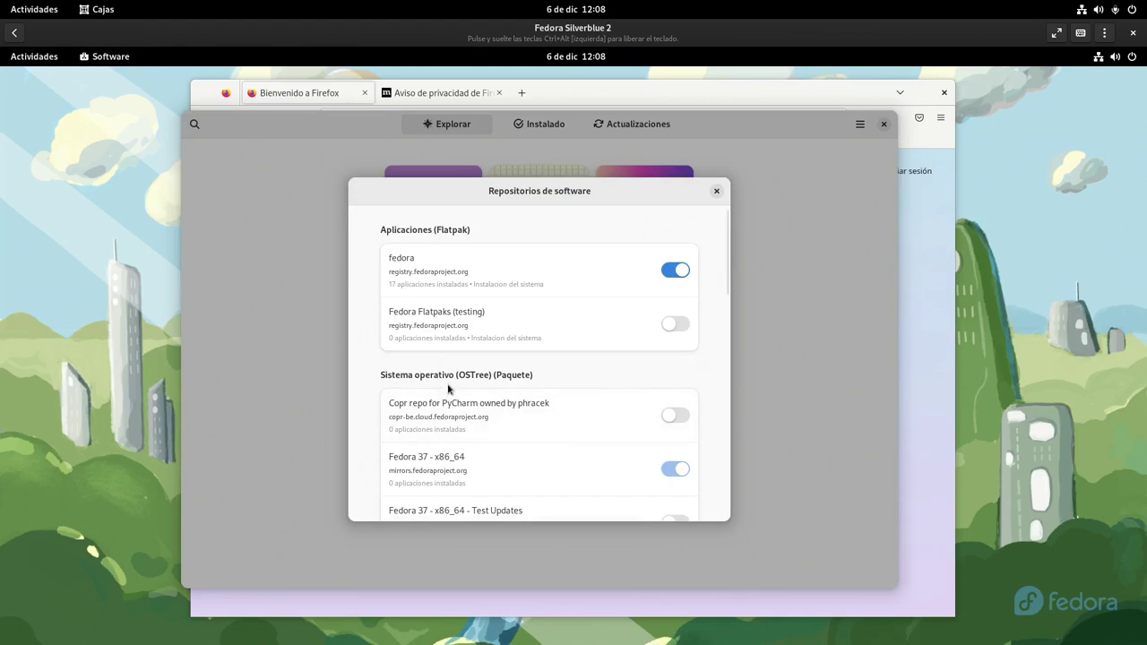
scroll(448, 389, down, 8)
scroll(448, 389, down, 5)
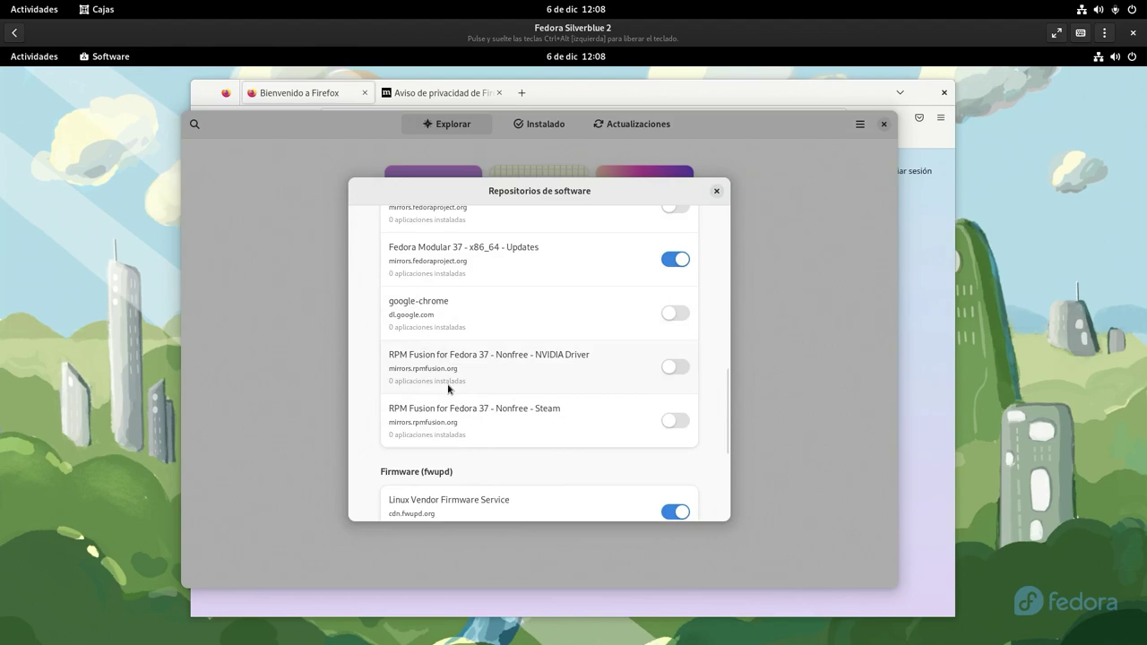
click(675, 421)
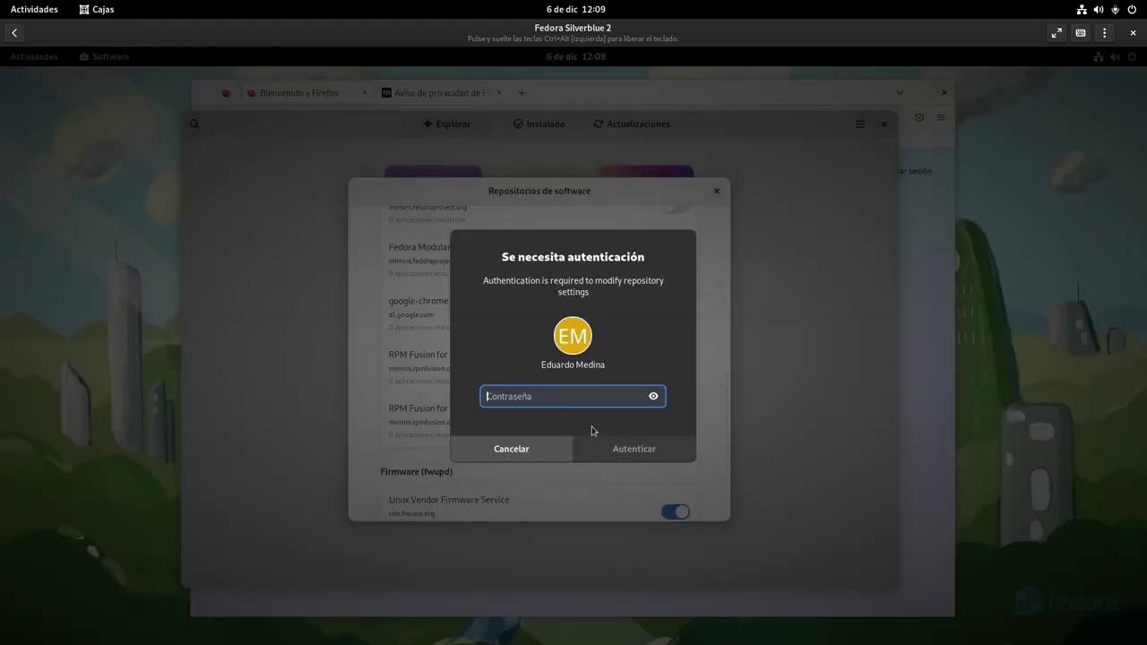
text(******)
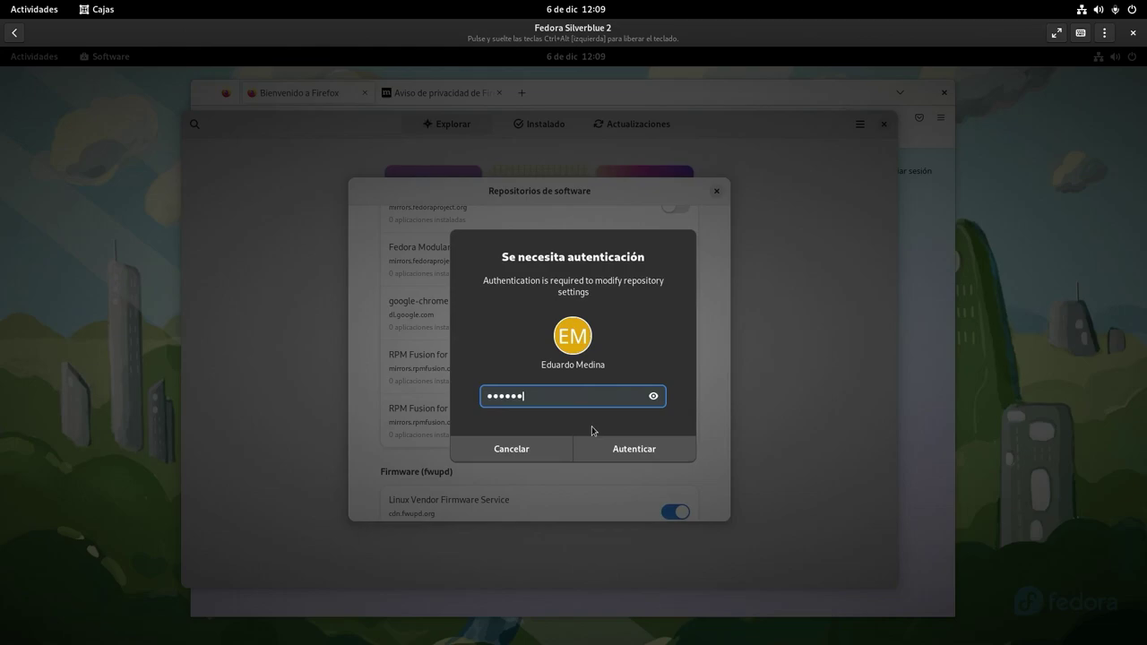
key(Return)
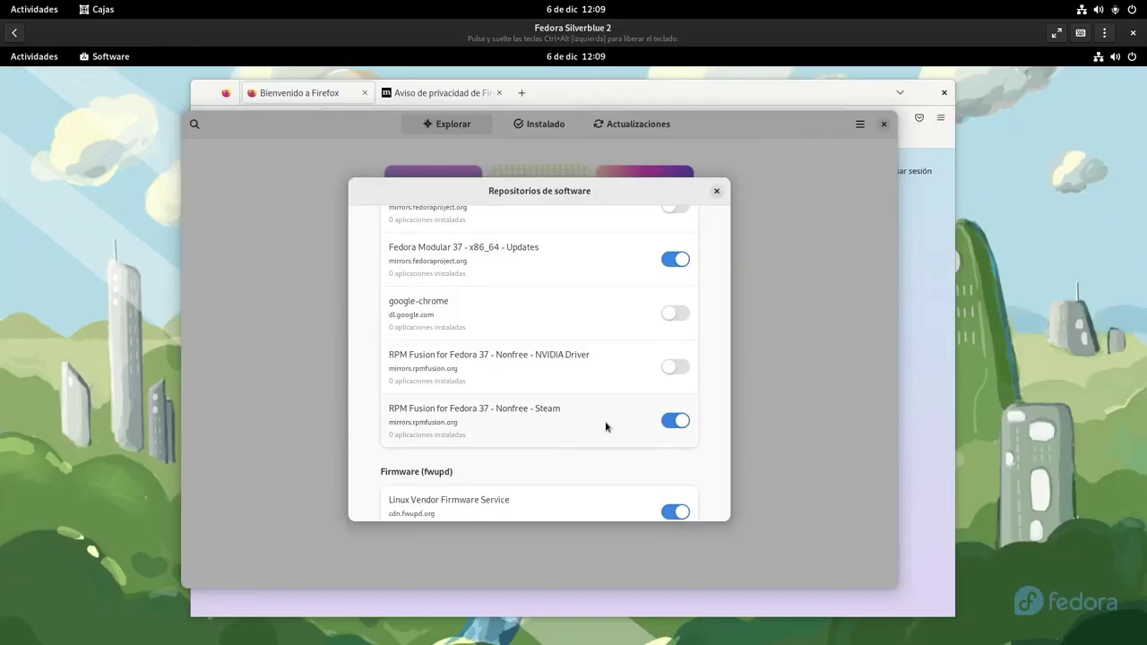
click(717, 192)
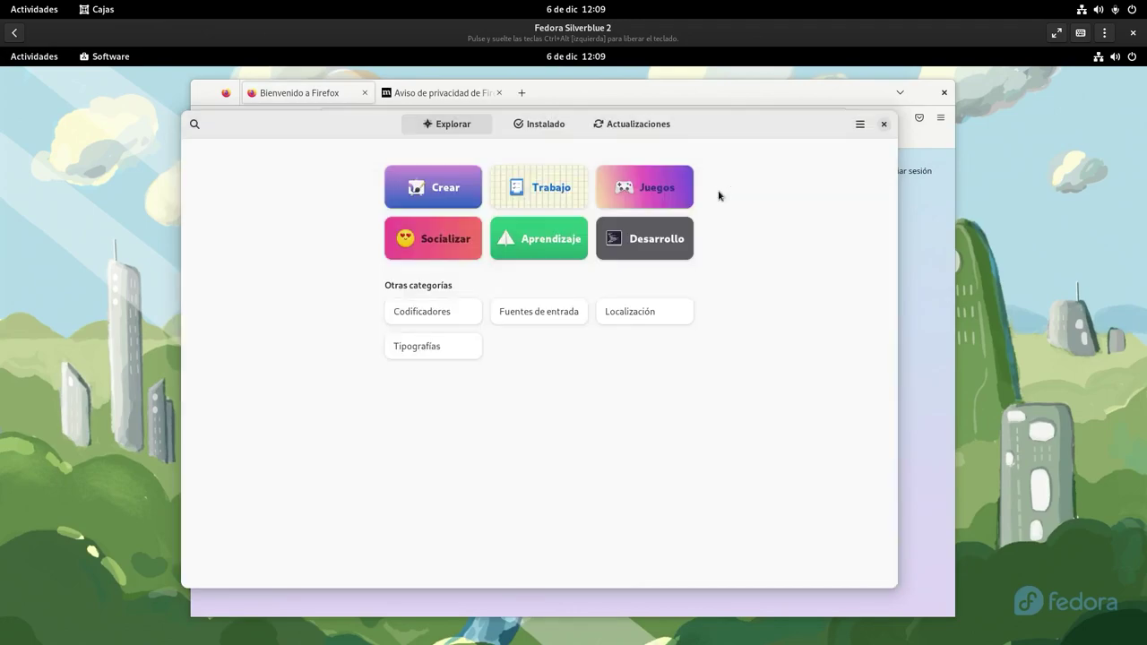
click(885, 123)
click(610, 119)
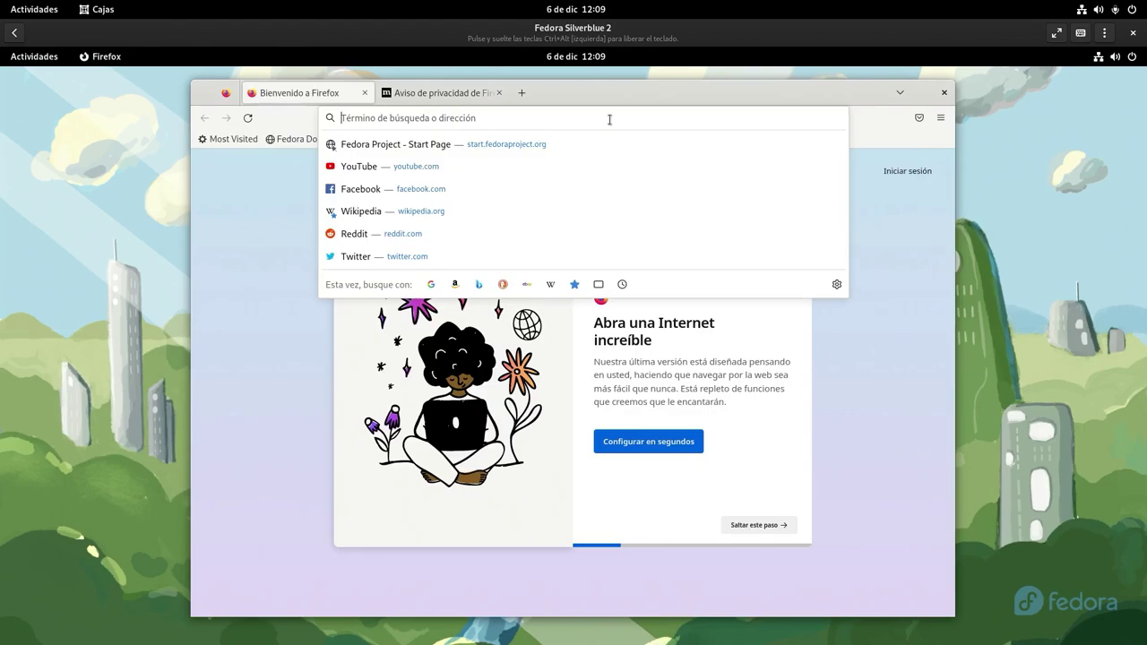
text(www.lf)
key(BackSpace)
key(BackSpace)
text(flathub.org)
key(Return)
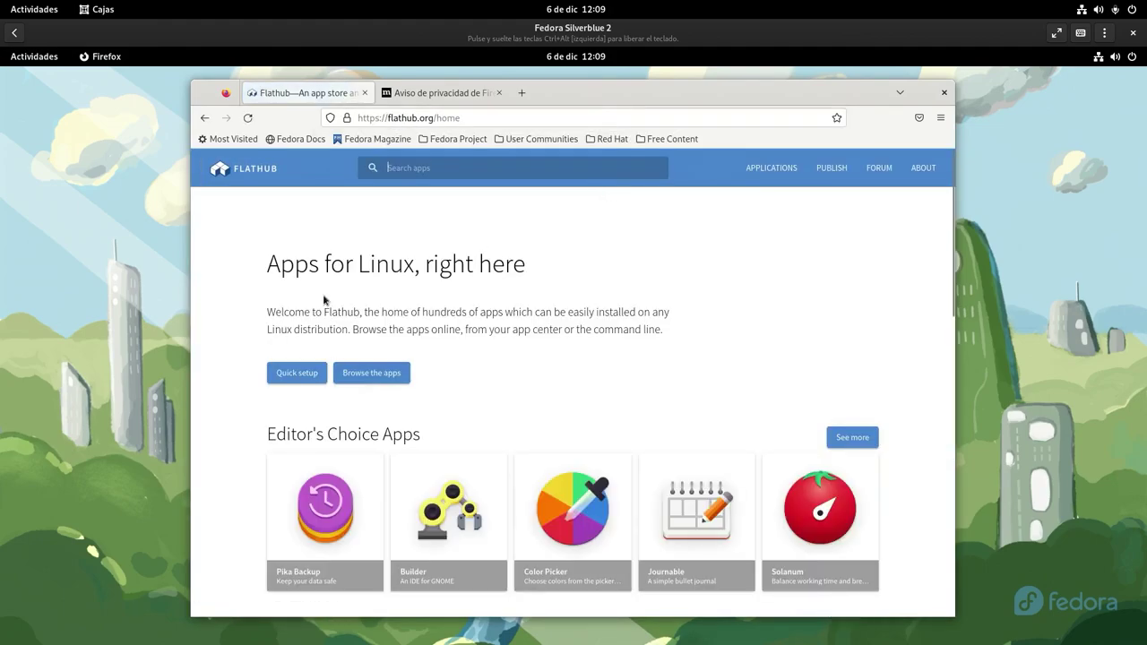
Step: Open Flathub's quick setup for Fedora and download the Flathub repository file
click(285, 377)
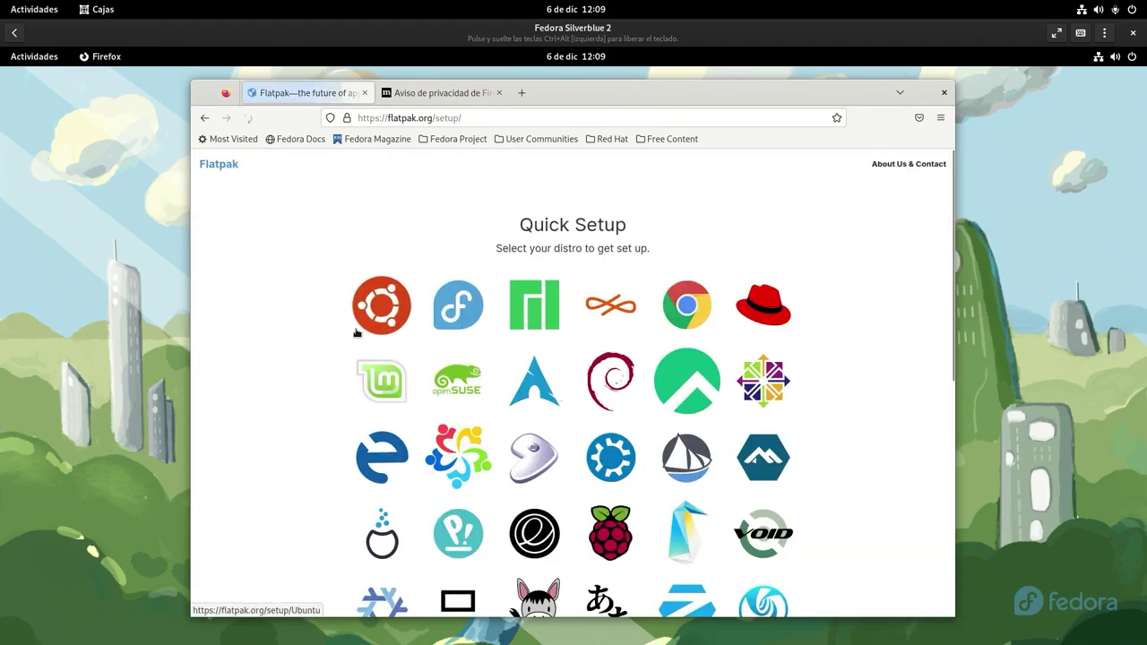
click(462, 309)
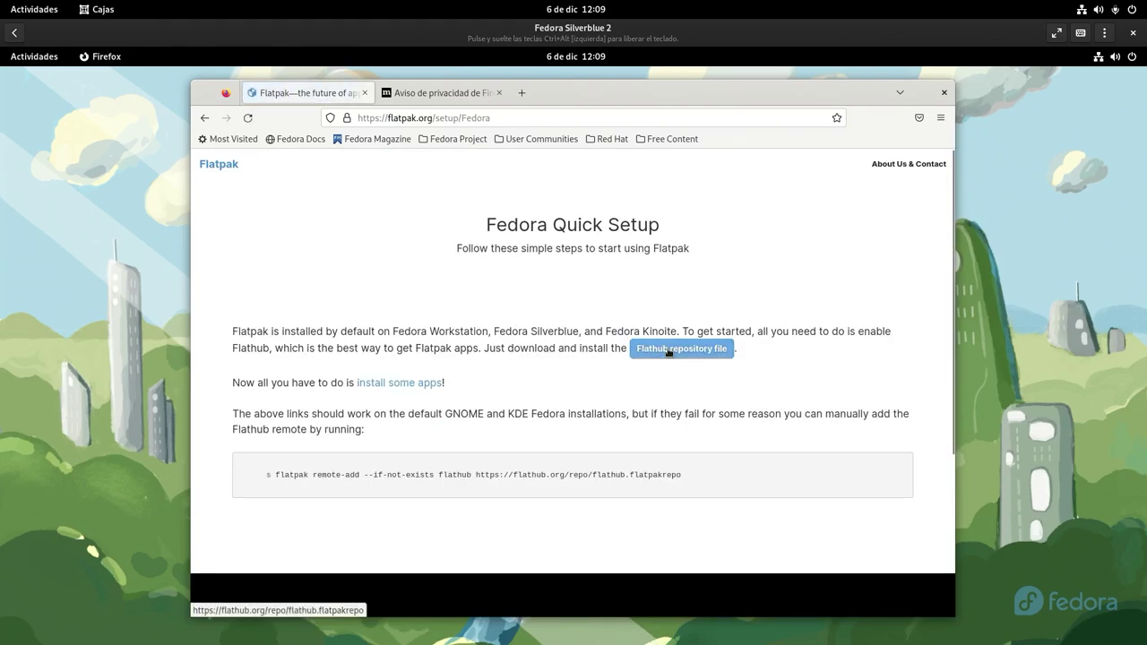
click(667, 350)
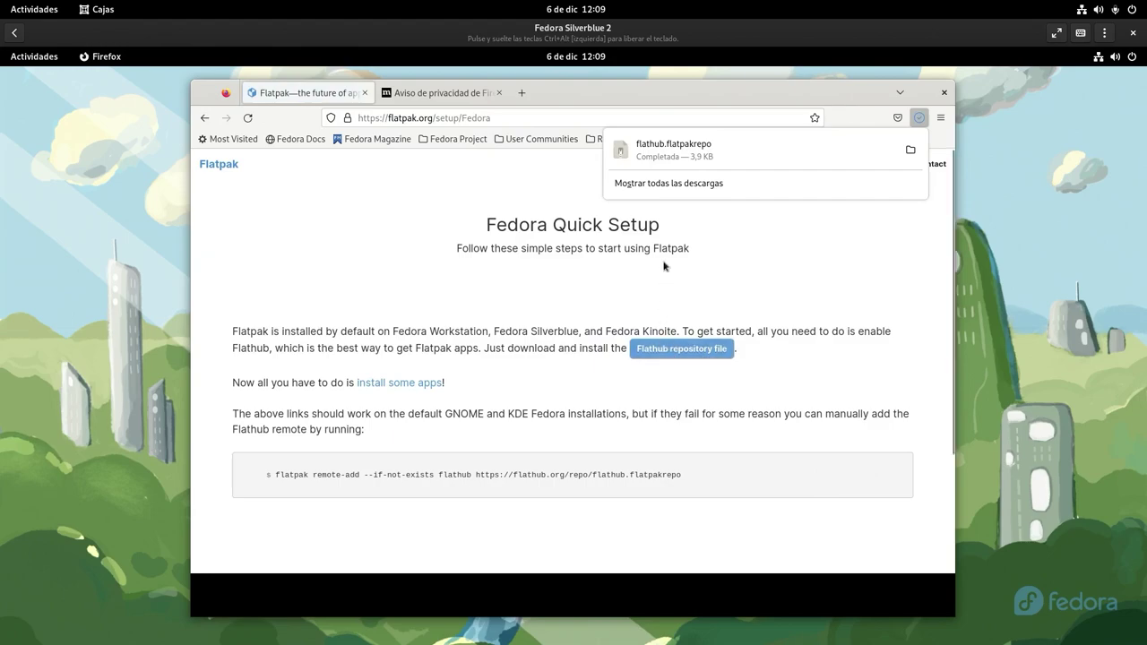
Step: Open the Descargas folder in Files and open flathub.flatpakrepo with the software installer
click(34, 57)
click(574, 610)
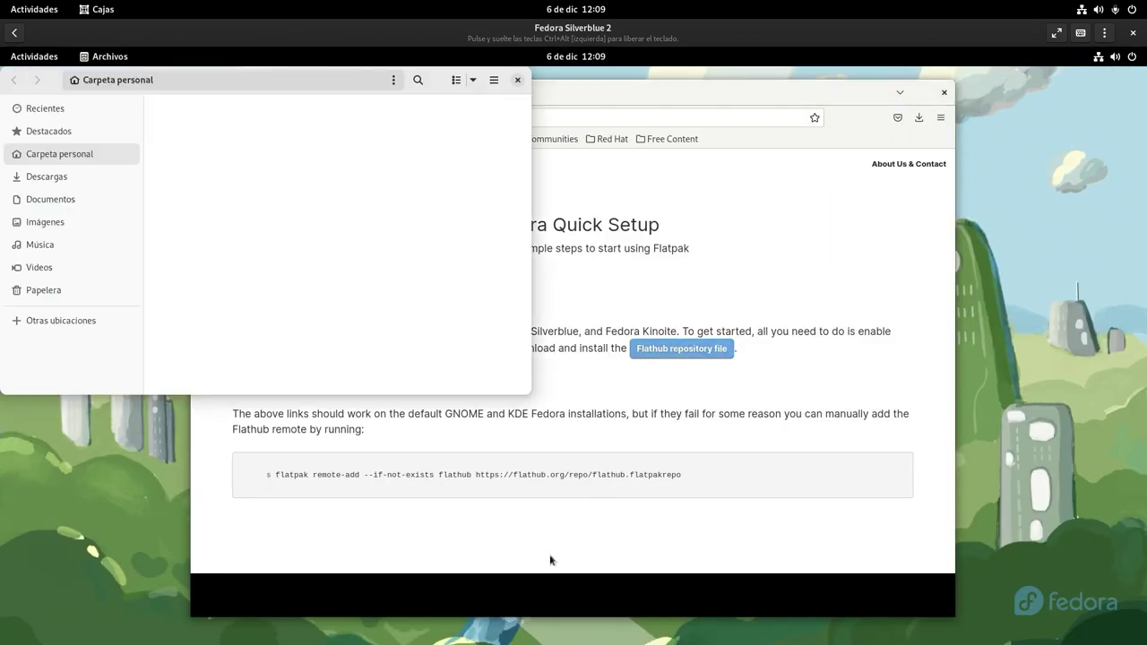
double_click(218, 152)
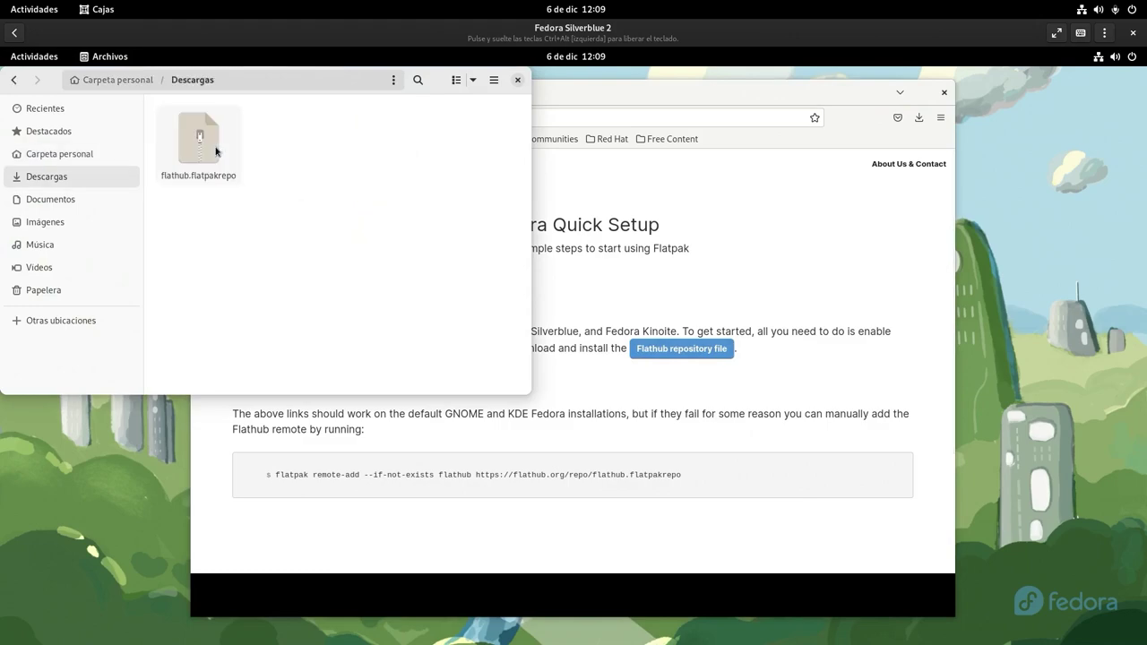
right_click(196, 154)
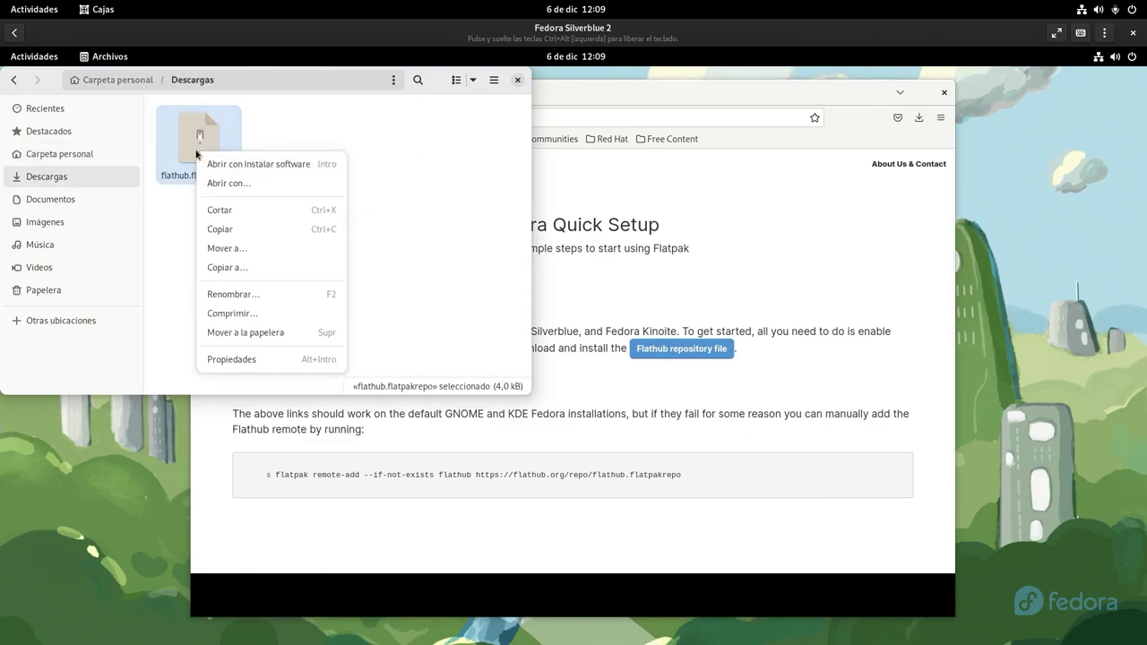
click(317, 166)
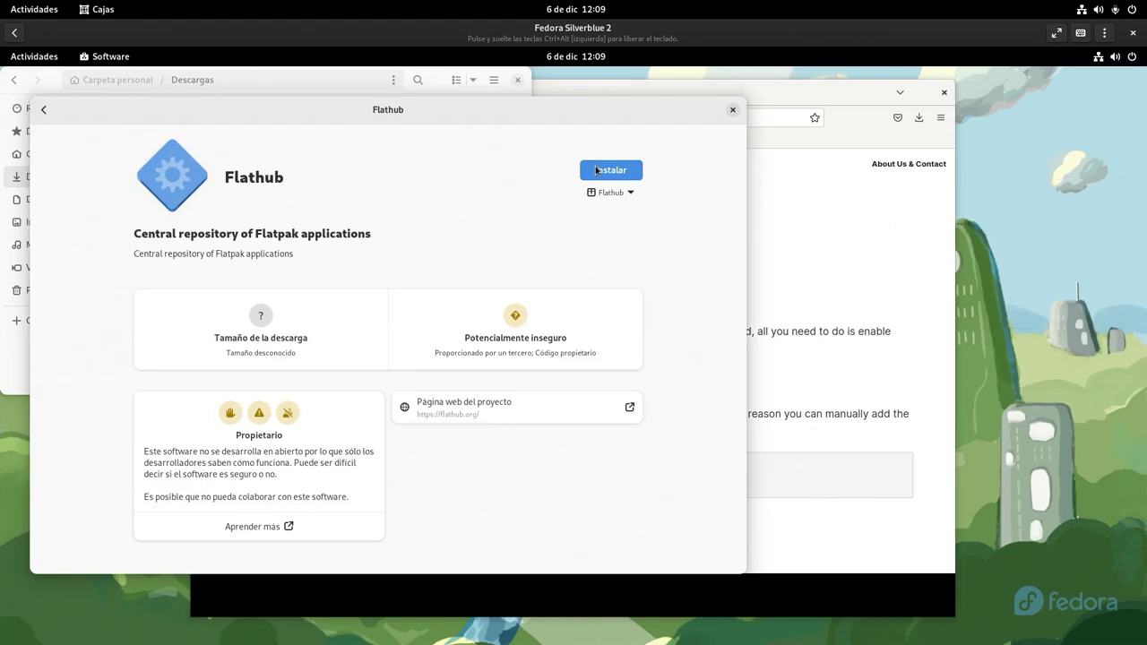
Step: Install the Flathub repository and authenticate with the account password
click(597, 170)
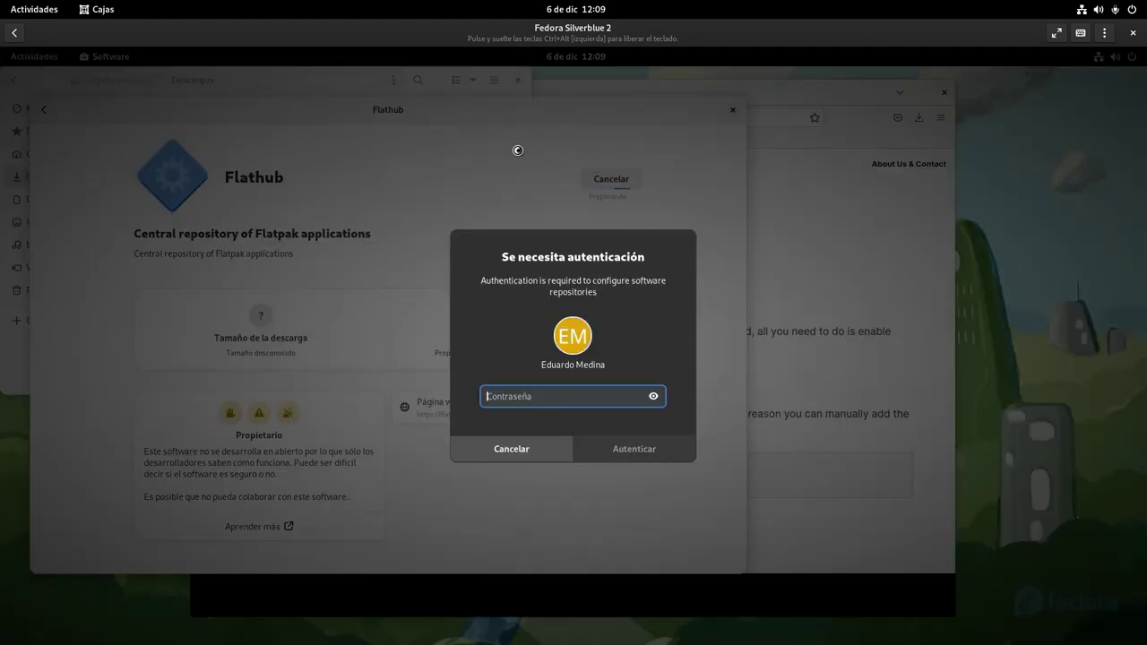
text(********)
key(Return)
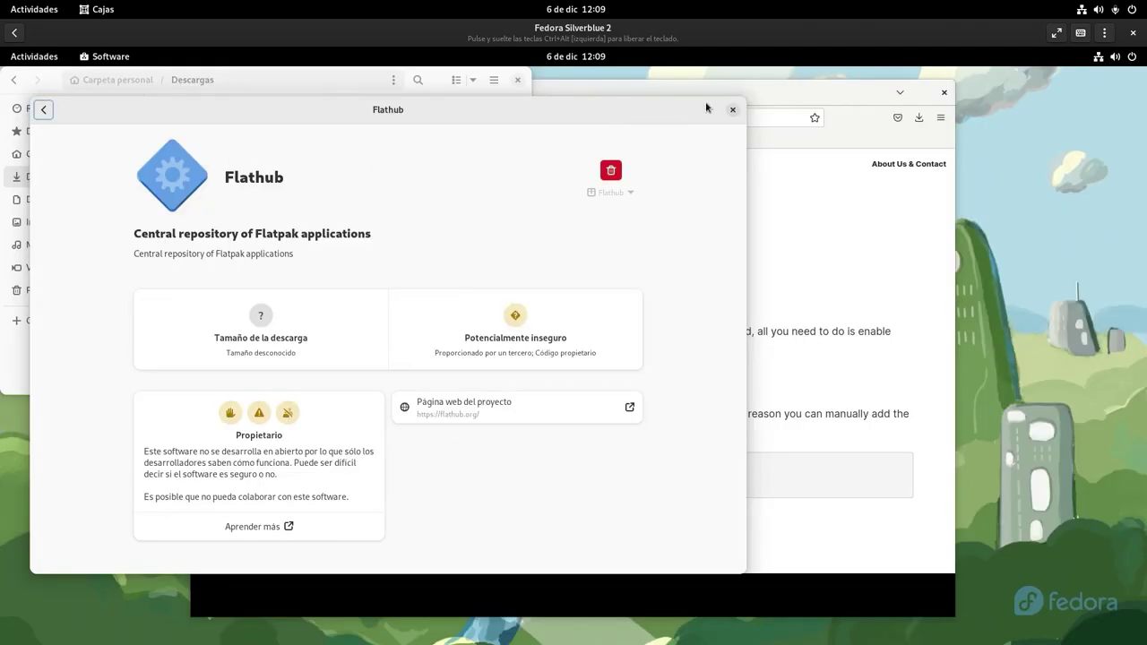
Step: Close the Software, Files and Firefox windows in the virtual machine
click(734, 111)
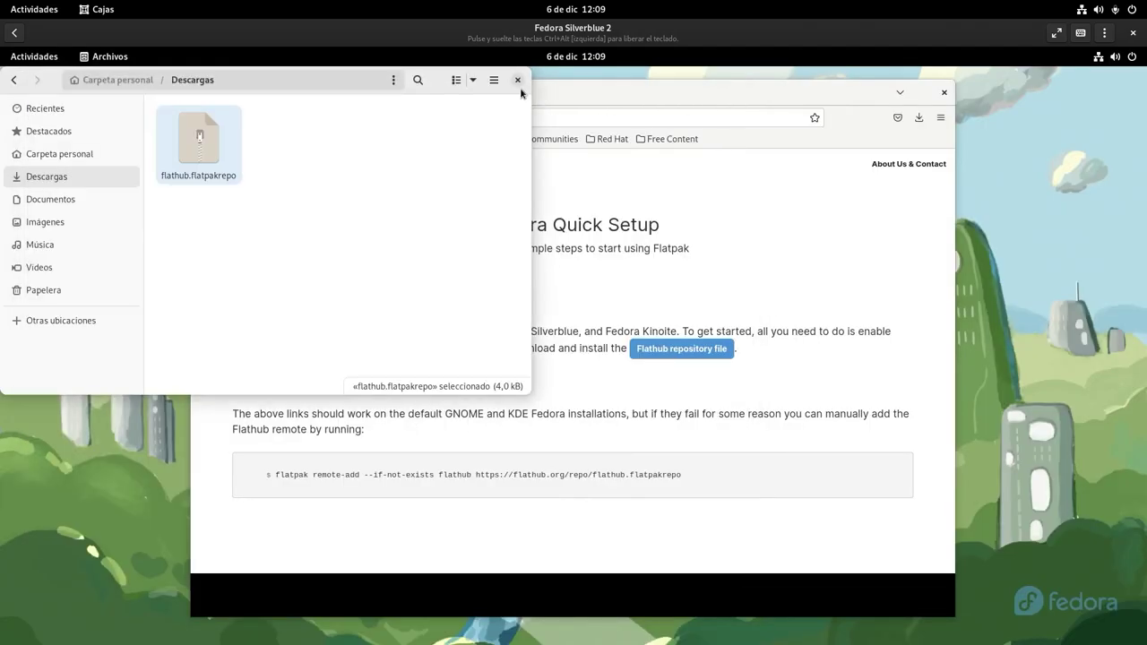
click(517, 79)
click(944, 92)
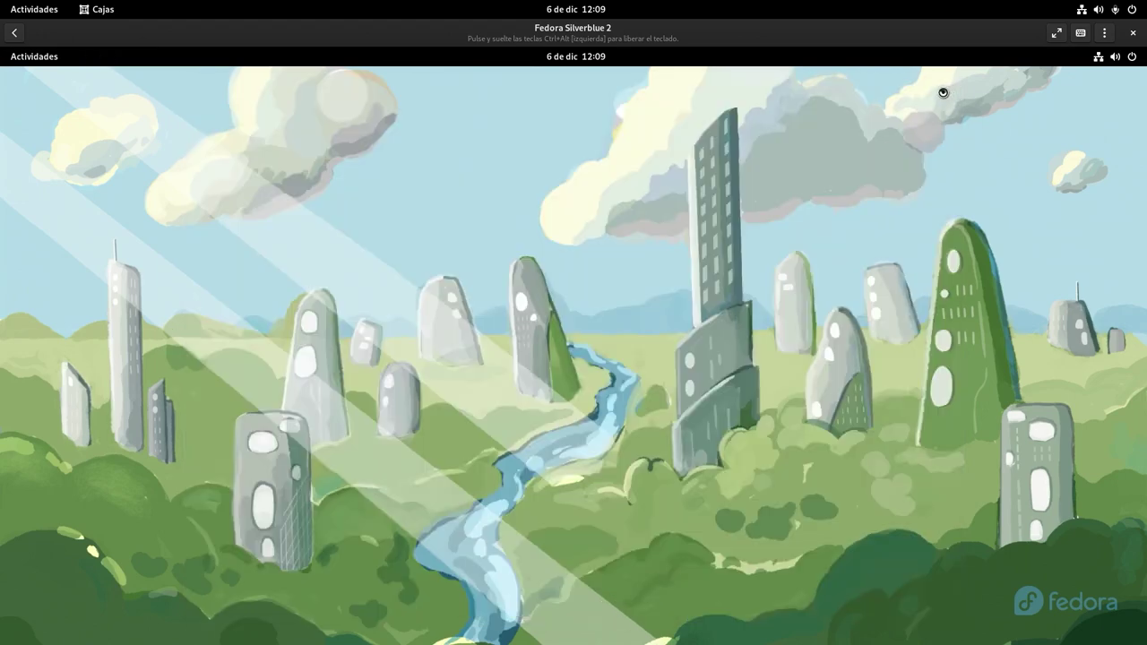
Step: Log out of the virtual machine's desktop session and log back in with the account password
click(1120, 57)
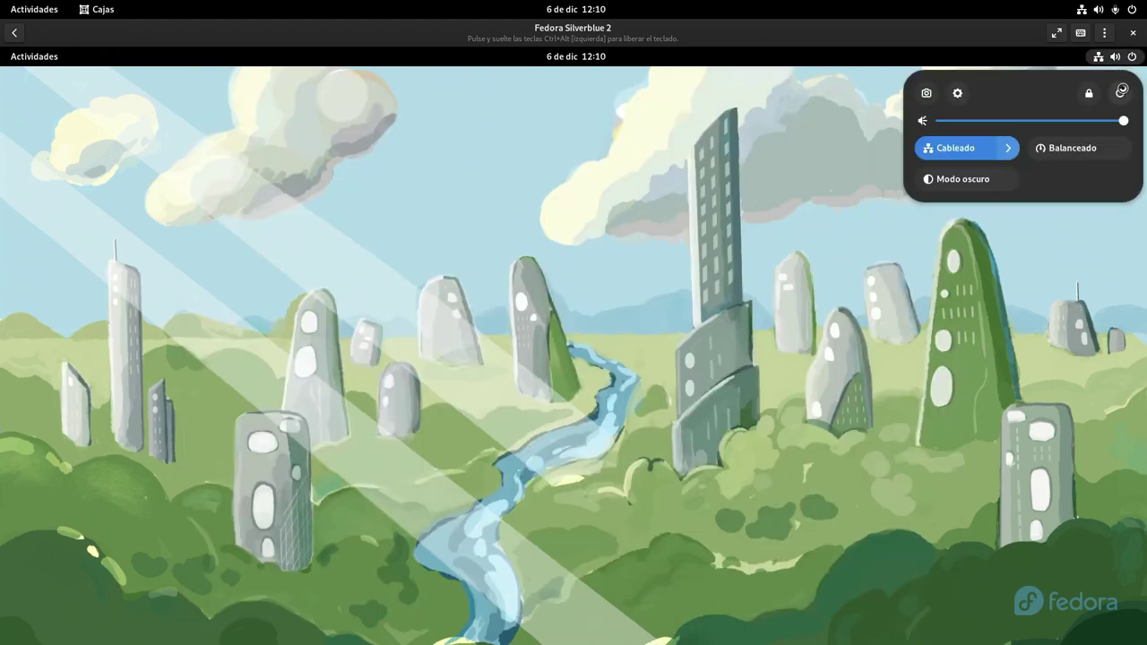
click(1120, 93)
click(972, 236)
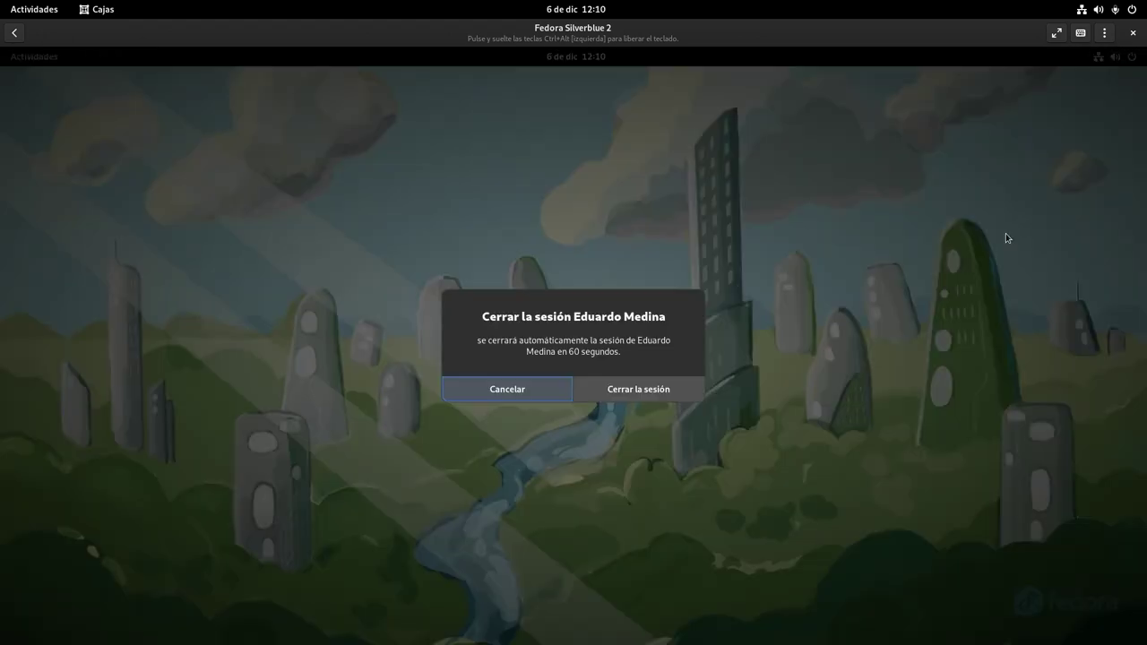
click(656, 397)
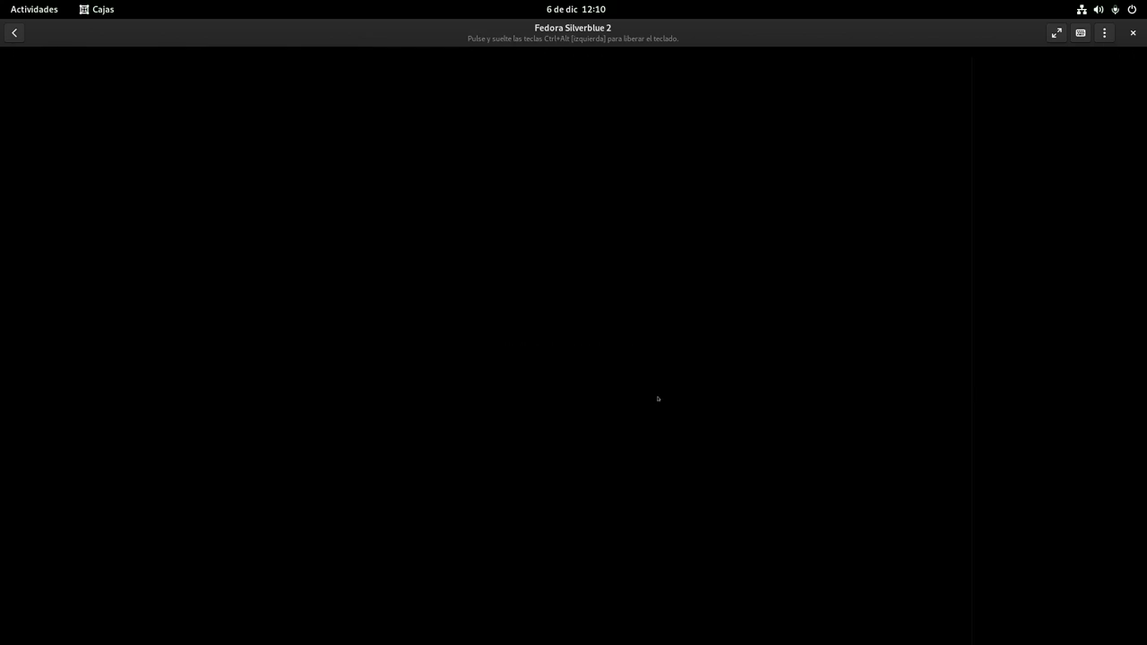
key(Return)
text(•••••••)
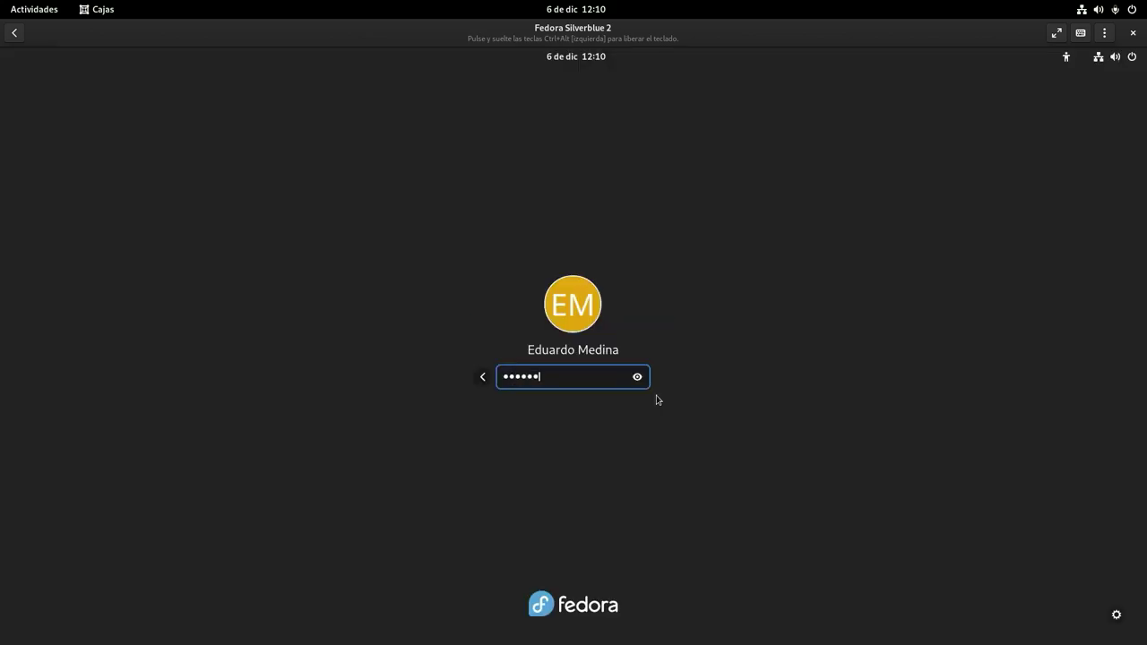
key(Return)
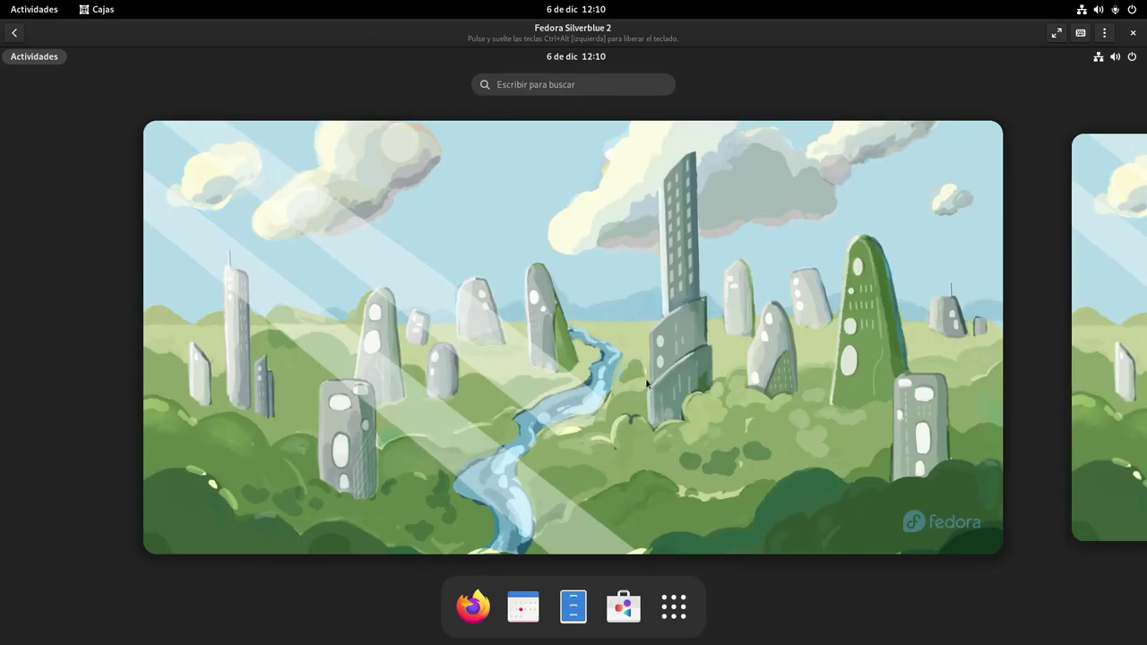
Step: Search Software for steam, view the Steam app's page, and close Software
click(624, 607)
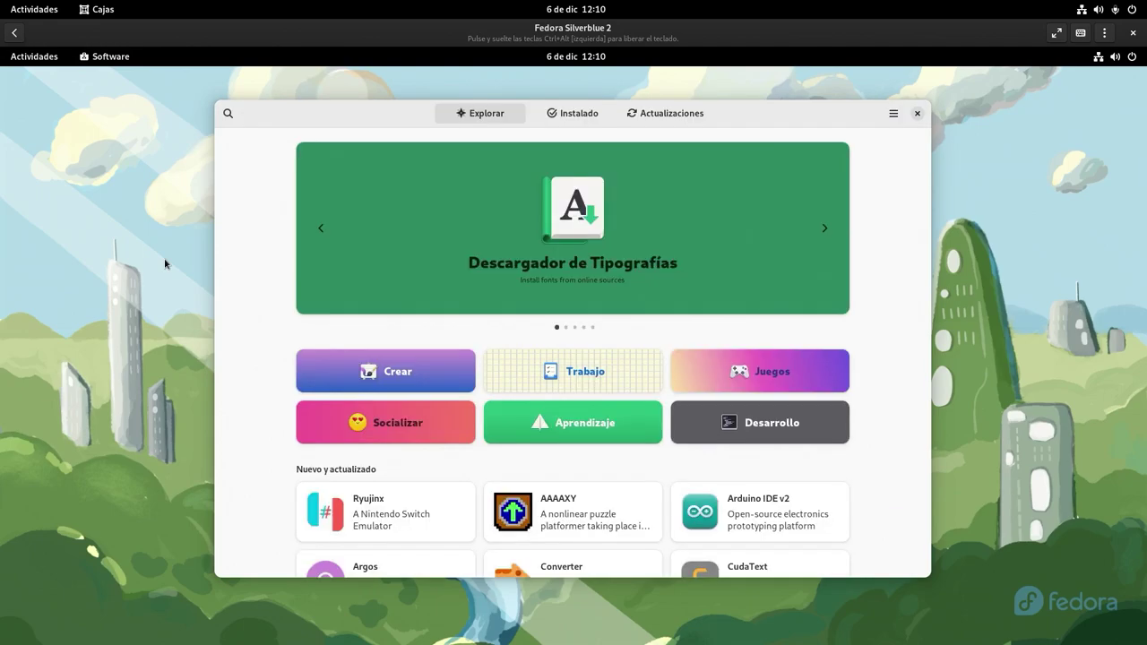
click(228, 114)
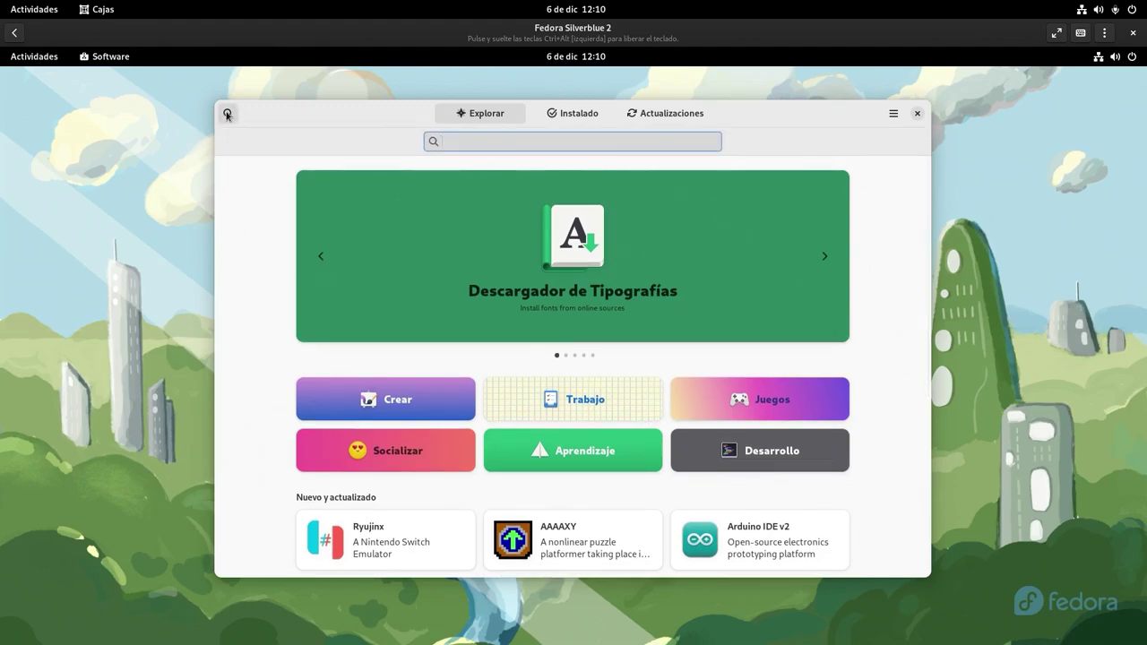
text(steam)
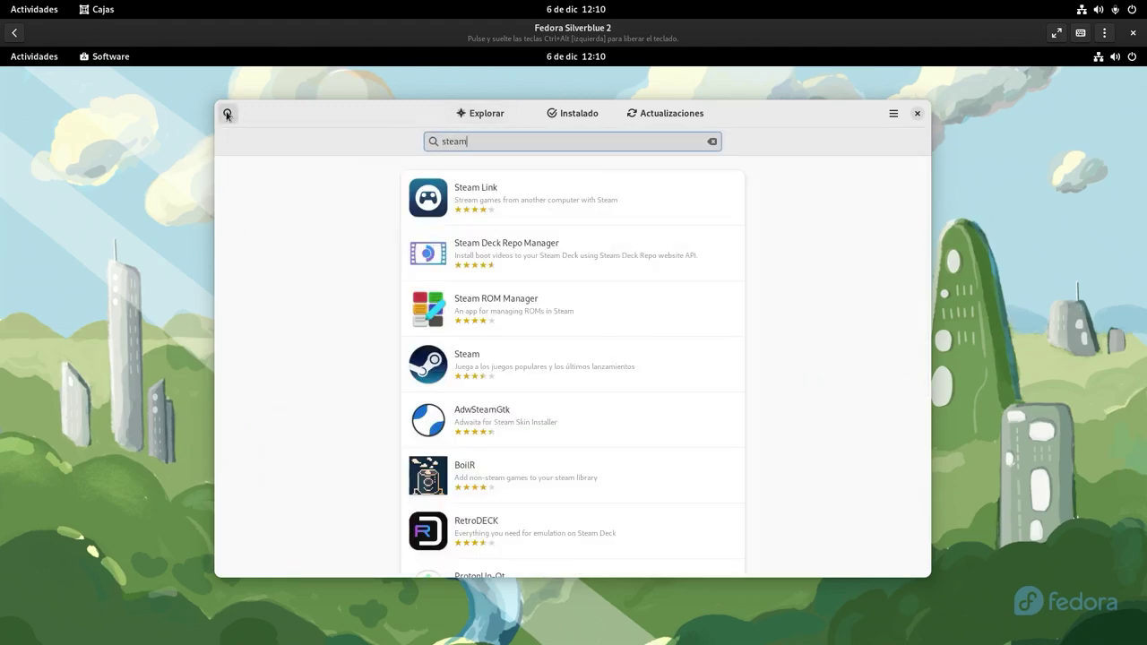
click(527, 361)
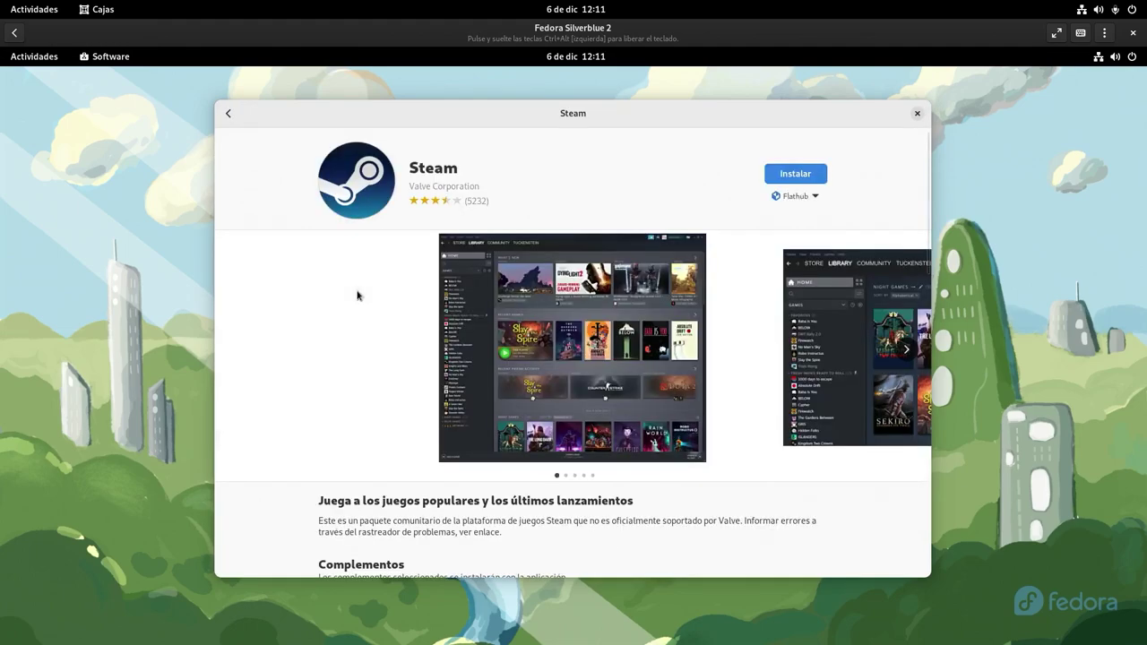
click(228, 114)
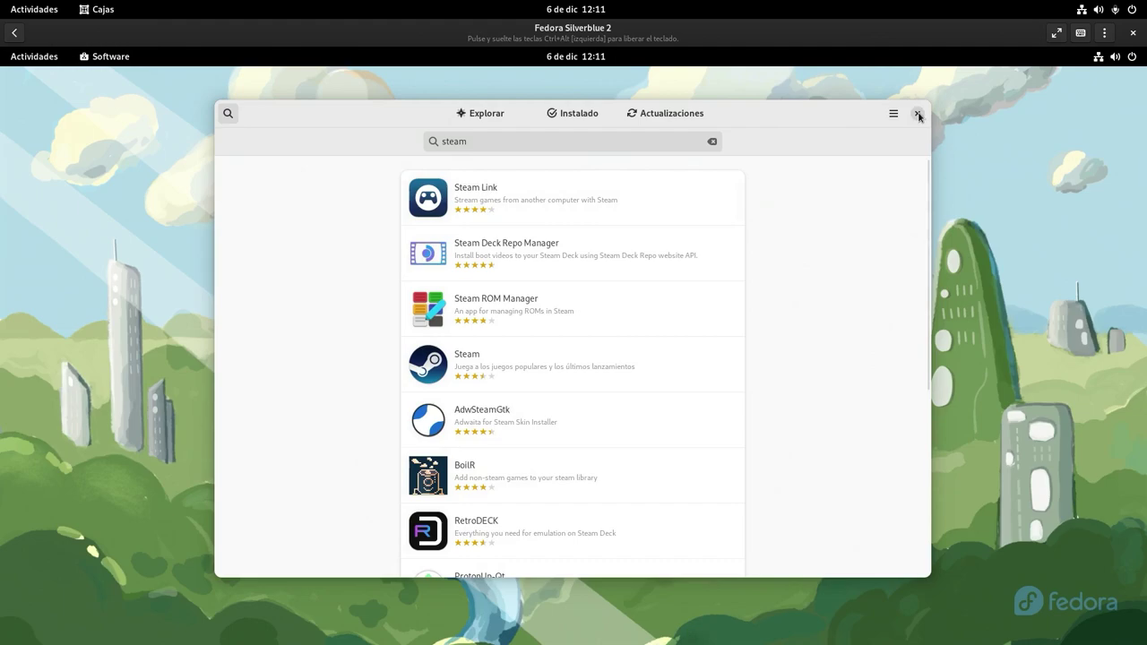
click(919, 115)
Step: Open Terminal from the virtual machine's application grid and maximize its window
click(53, 59)
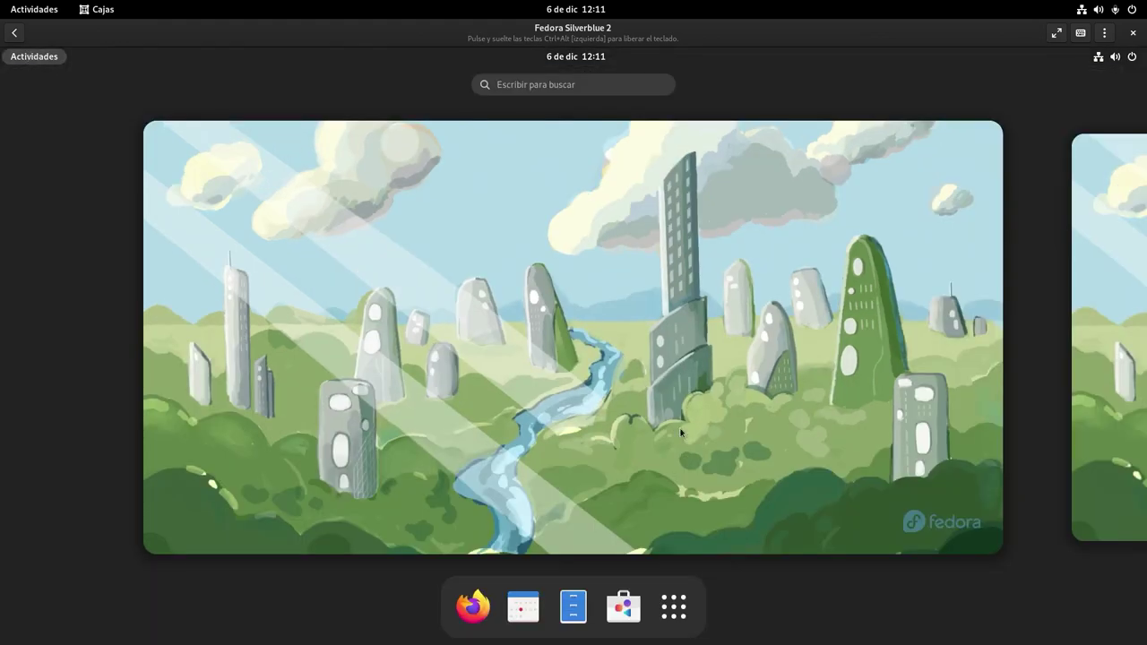
click(674, 607)
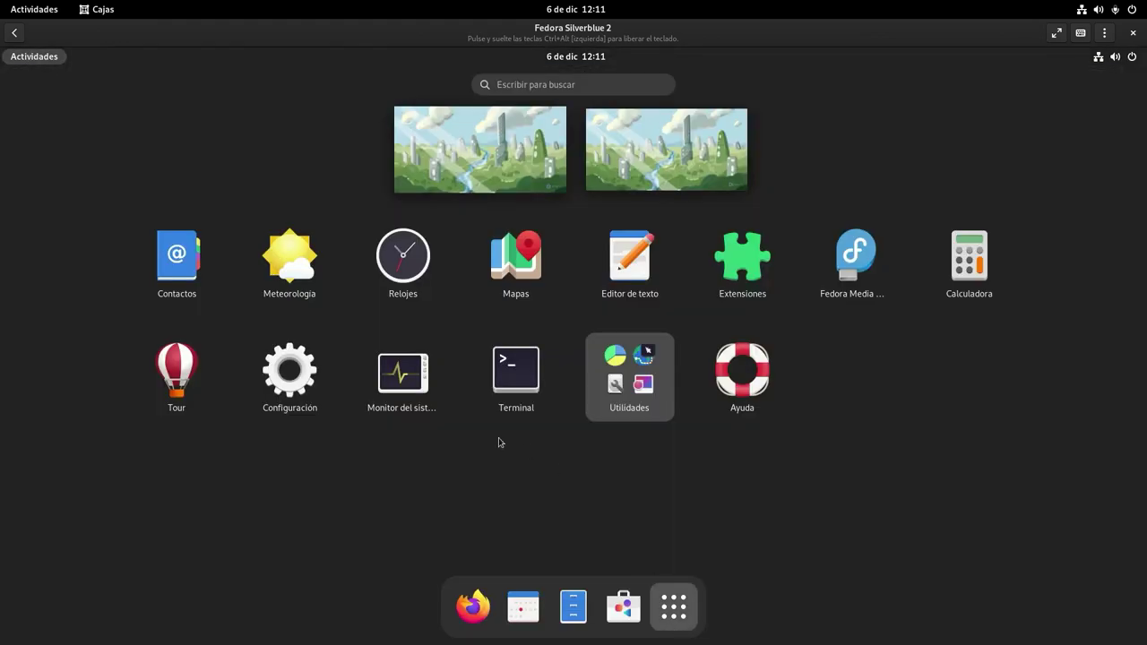
click(521, 386)
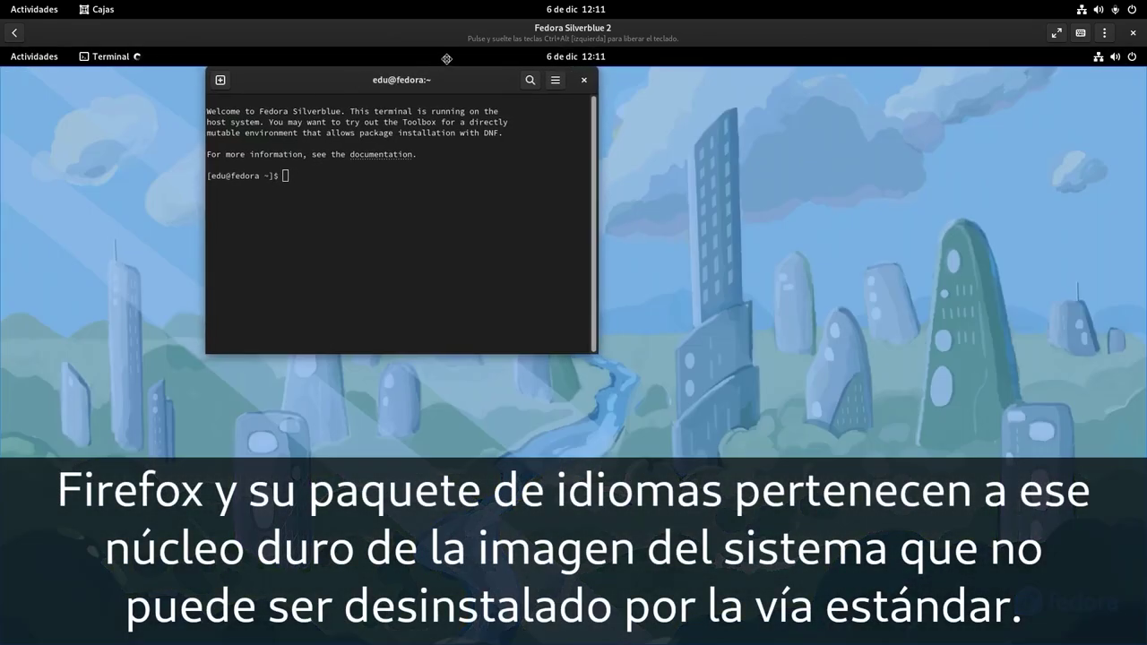
drag(447, 60, 447, 61)
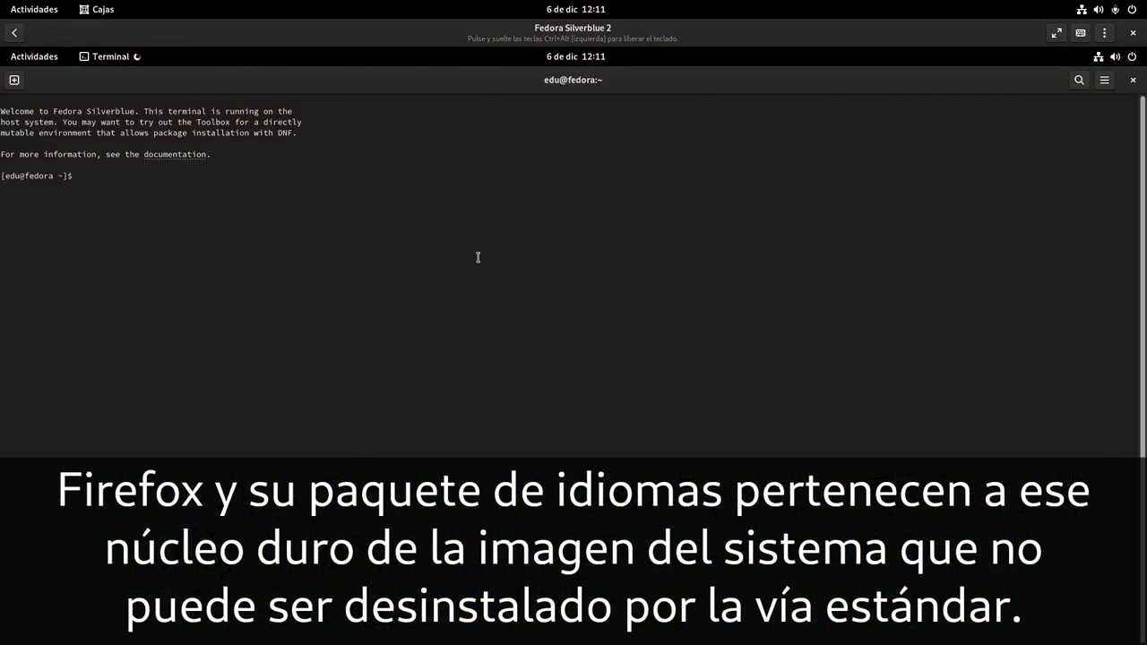
Step: Enlarge the terminal text by six zoom levels and clear the screen
key(ctrl+plus)
key(ctrl+plus)
key(ctrl+plus)
key(ctrl+plus)
key(ctrl+plus)
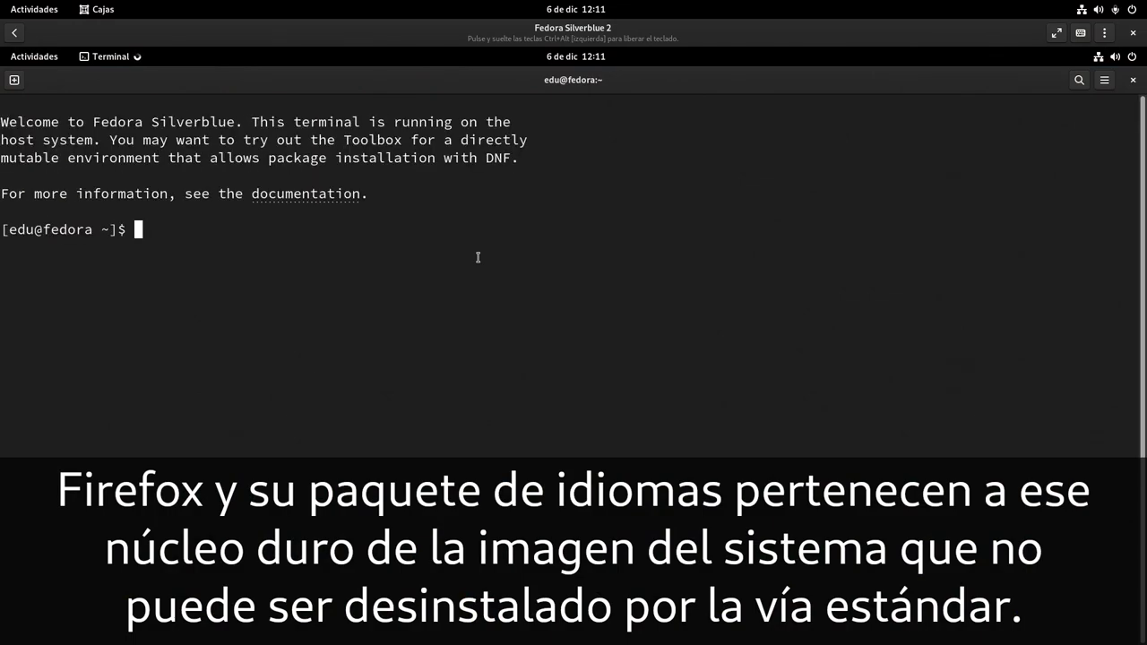
text(clear)
key(Return)
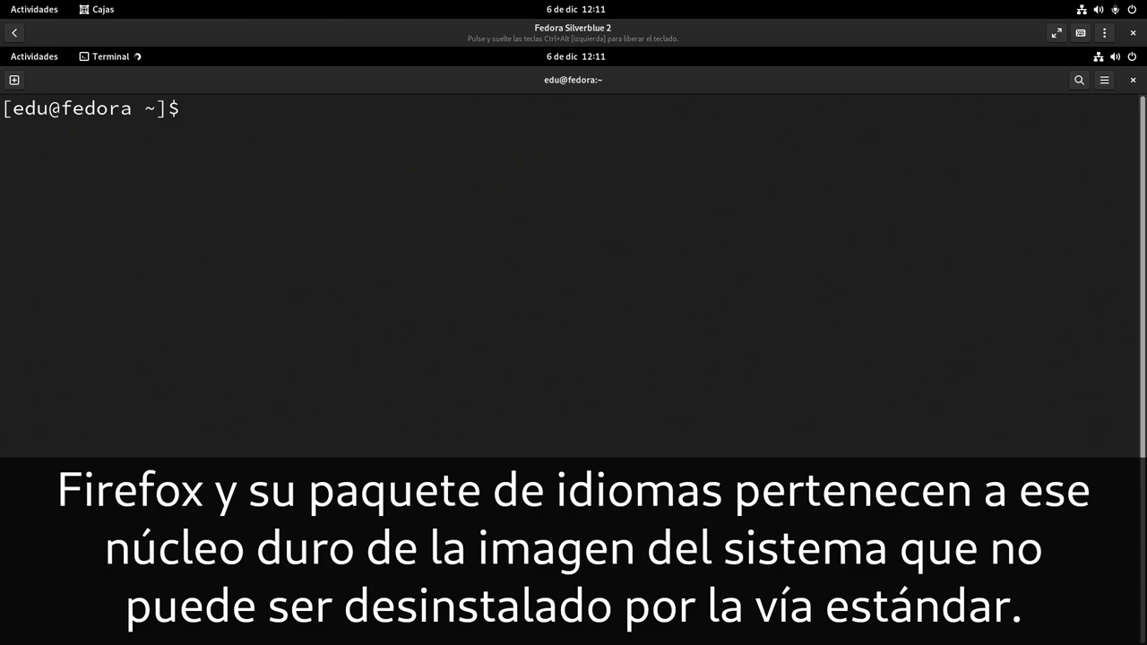
key(ctrl+plus)
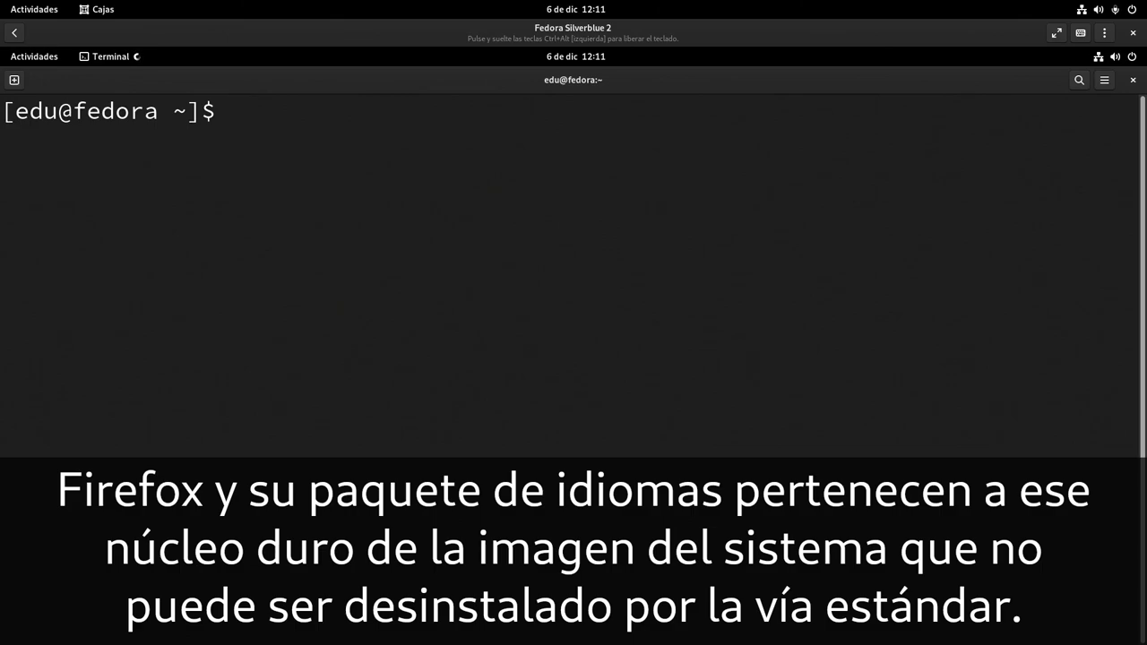
Step: Remove Firefox and its language packs from the system image with rpm-ostree override remove firefox-langpacks firefox
text(rpm-ostree )
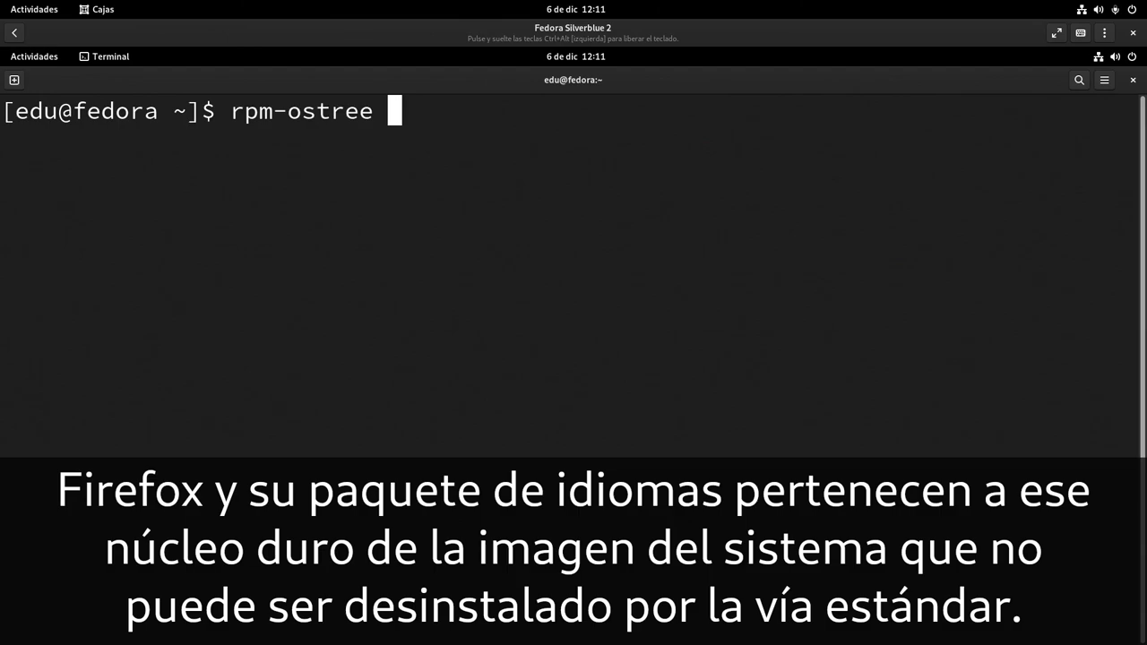
text(over)
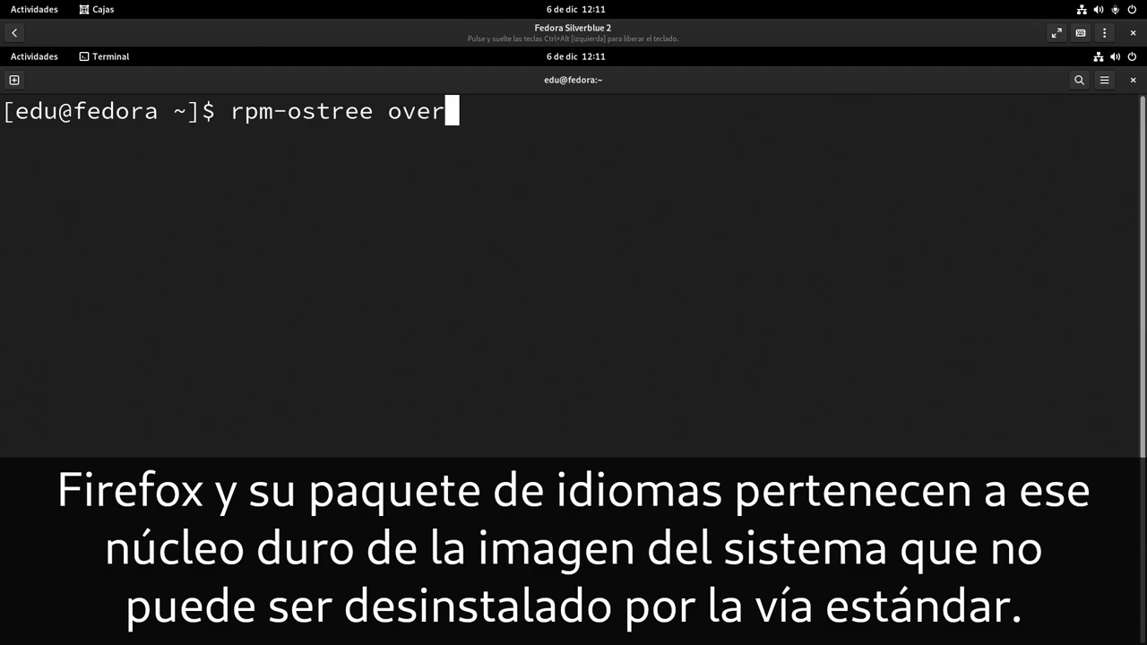
text(ride remove )
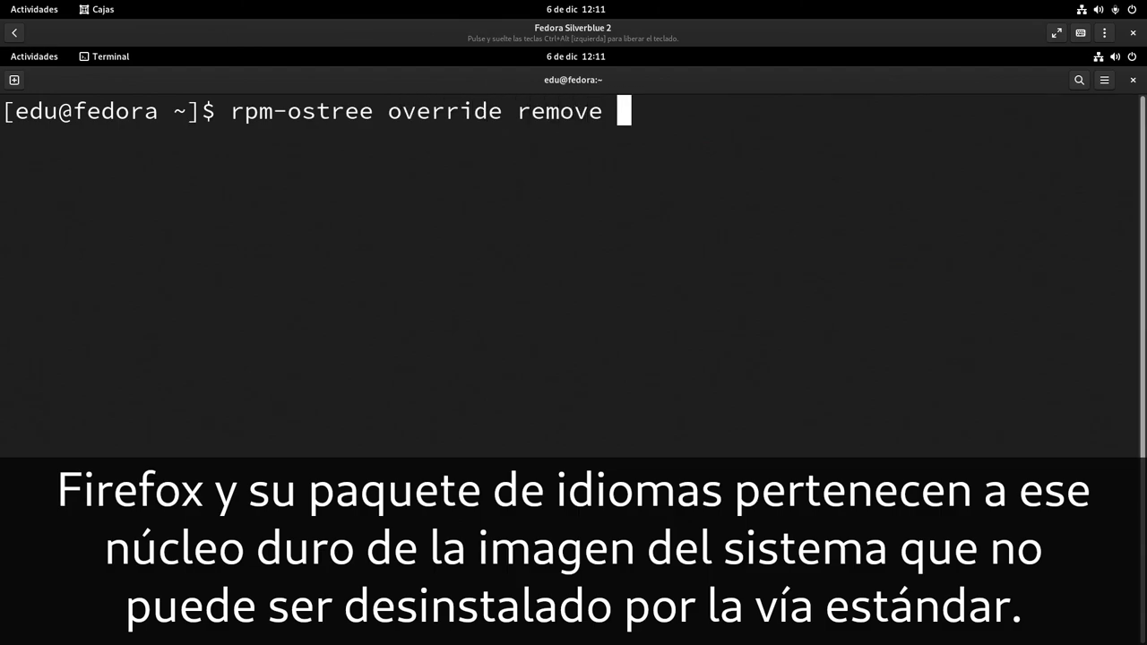
text(firefox-lang)
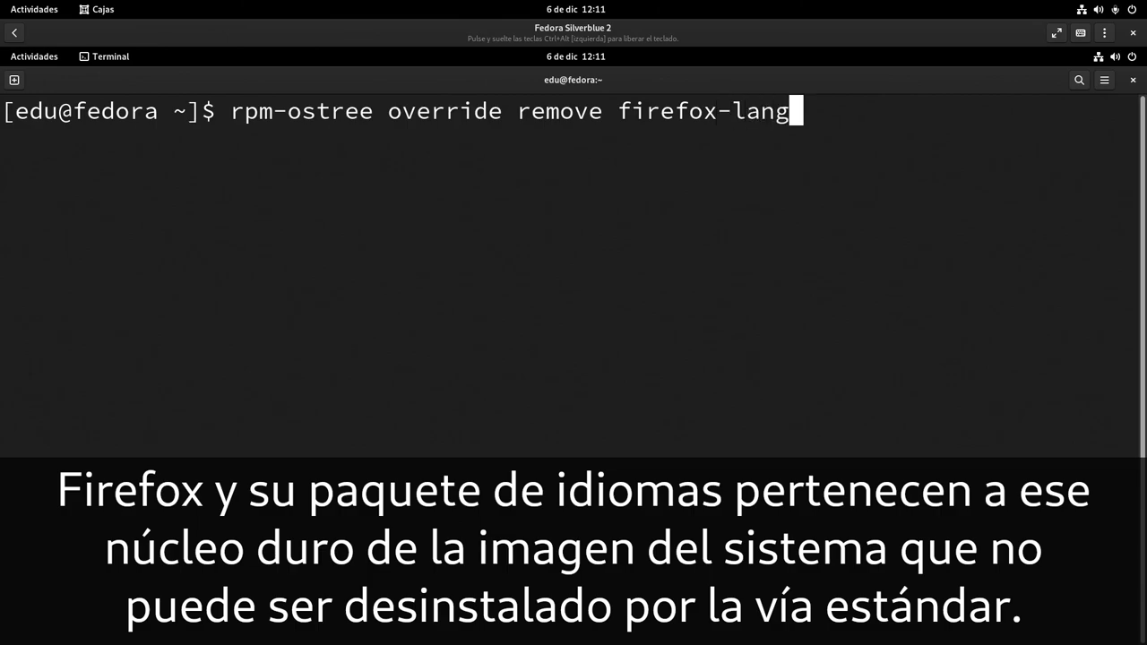
text(packs firefox)
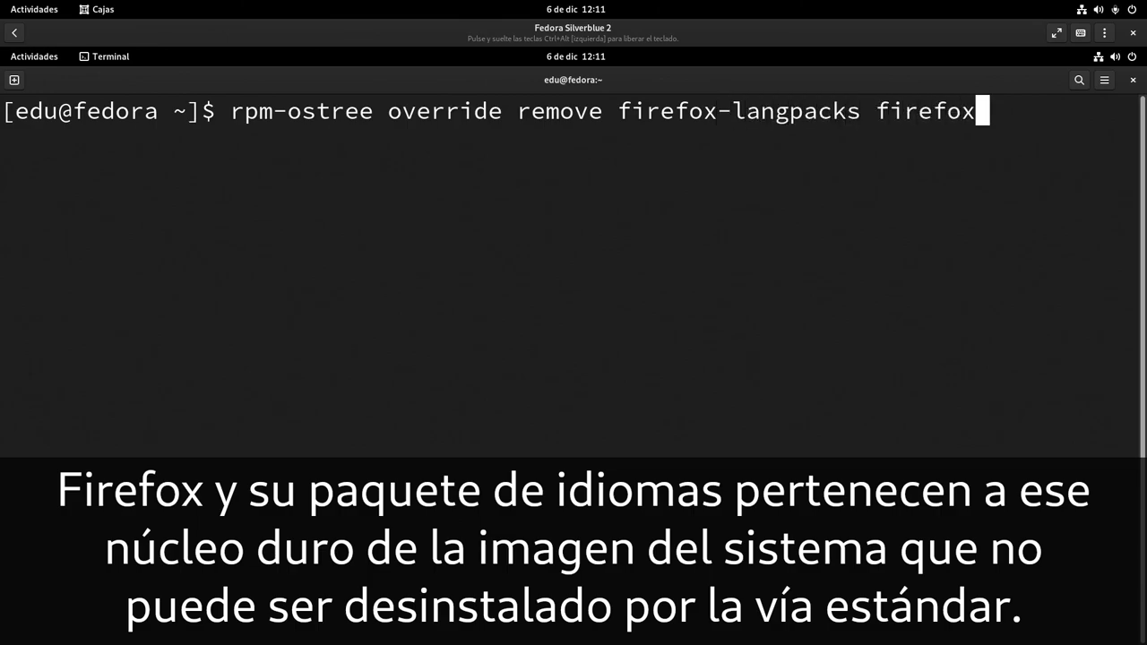
key(Left)
key(Left)
key(Left)
key(Left)
key(Left)
key(Left)
key(Left)
key(Right)
key(Right)
key(Right)
key(Right)
key(Right)
key(Right)
key(Right)
key(Right)
key(Right)
key(Right)
key(Return)
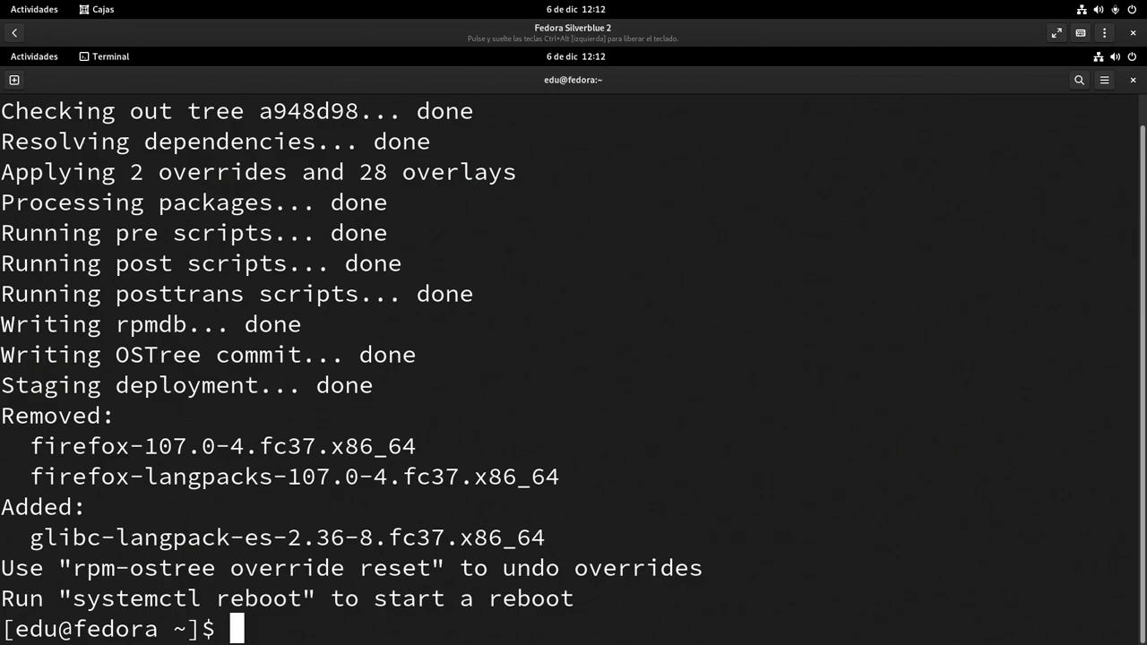
Step: Restart the virtual machine with systemctl reboot
text(ys)
key(BackSpace)
key(BackSpace)
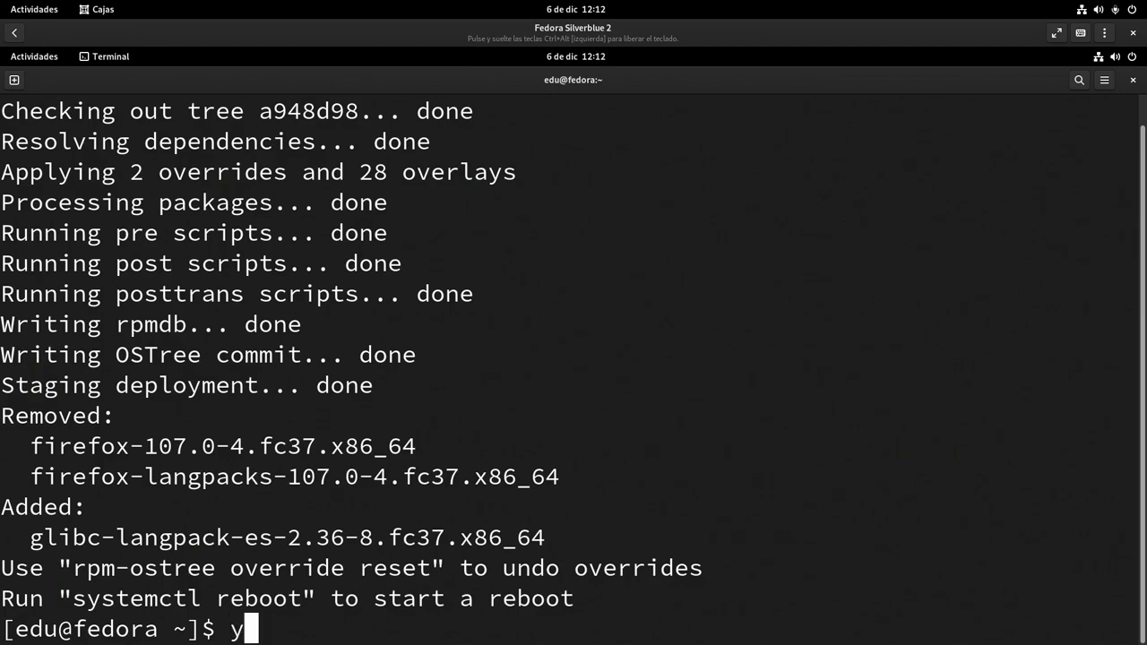
text(system)
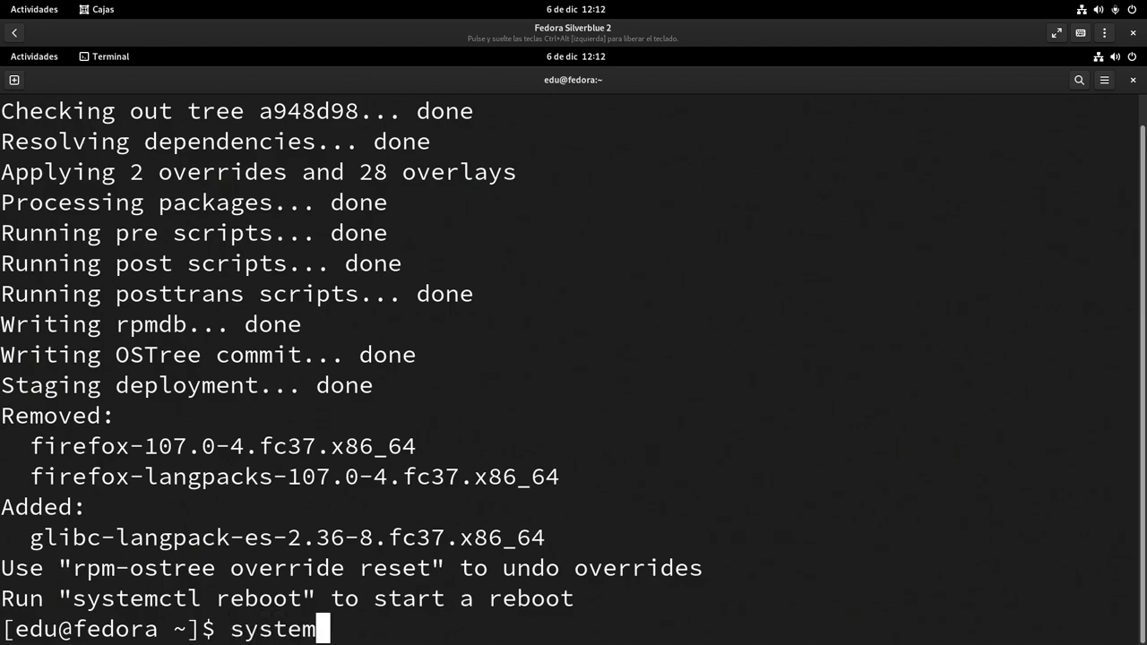
text(ctl reboot)
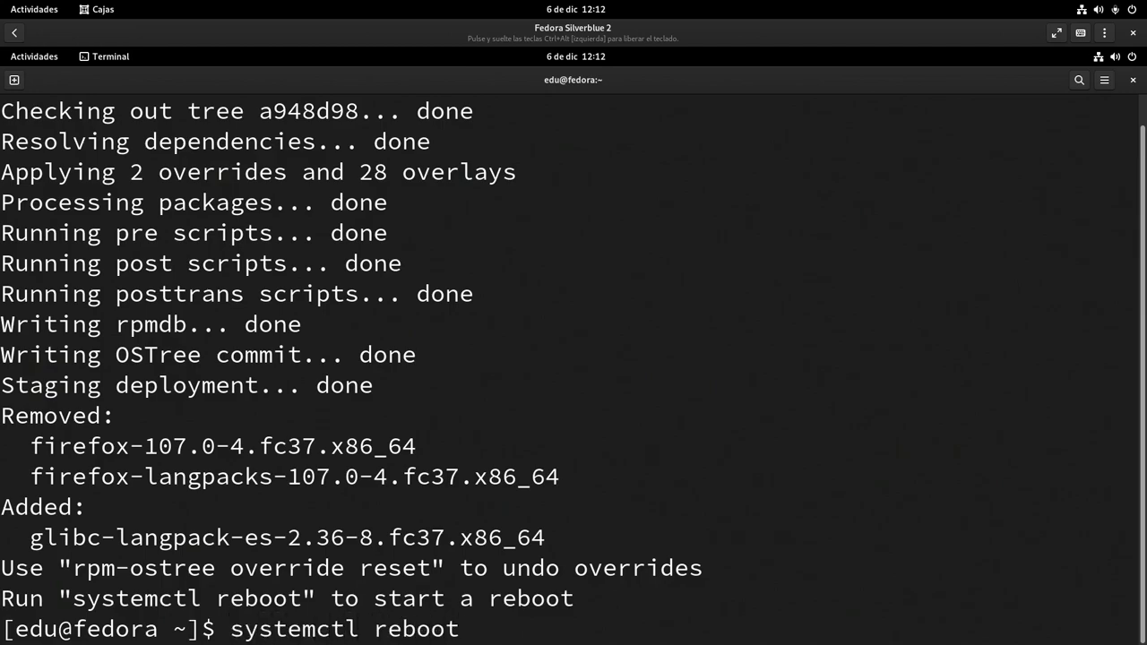
key(Return)
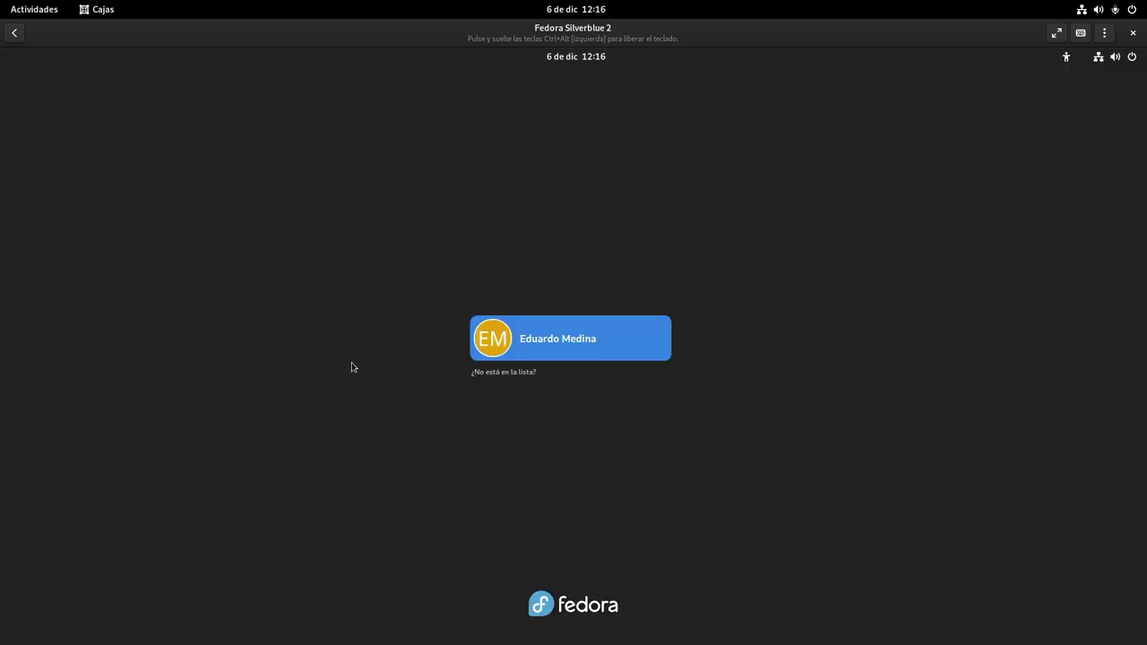
Step: Log in to the virtual machine with the account password and open Software
key(Return)
text(*******)
key(Return)
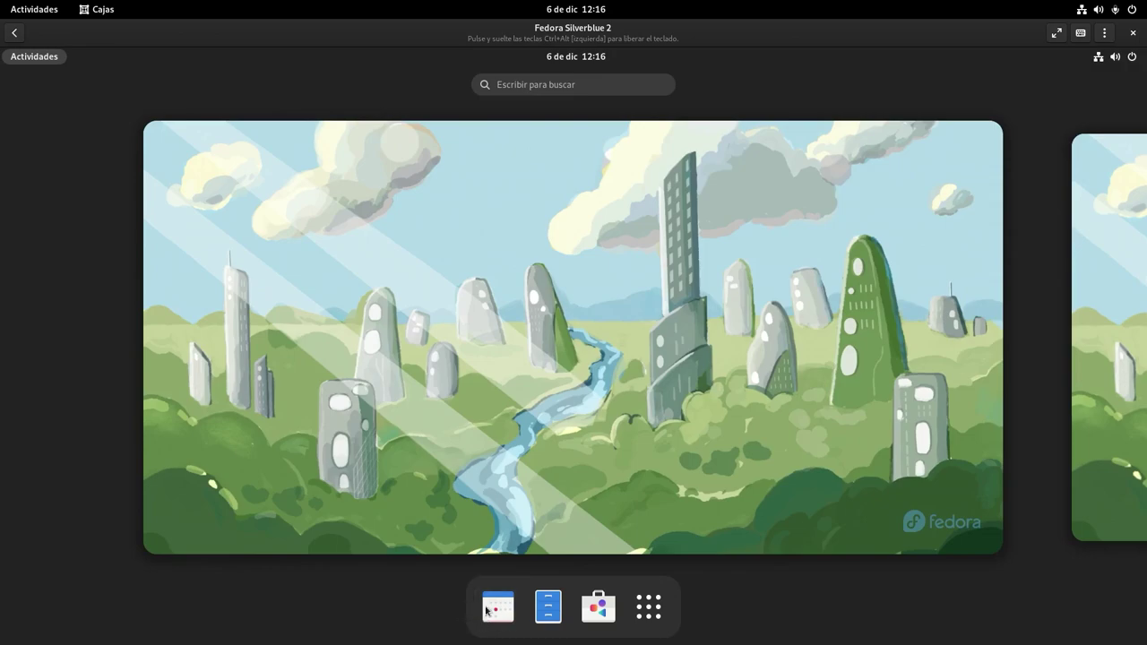
click(602, 615)
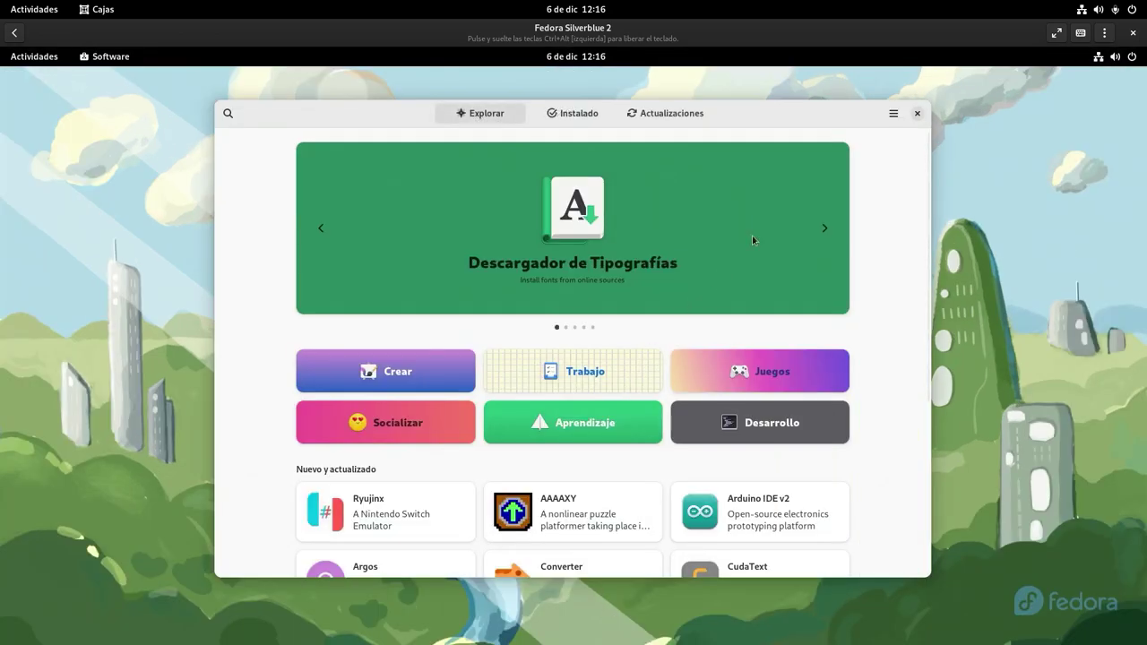
Step: Open the software repositories dialog in Software and close it again
click(895, 114)
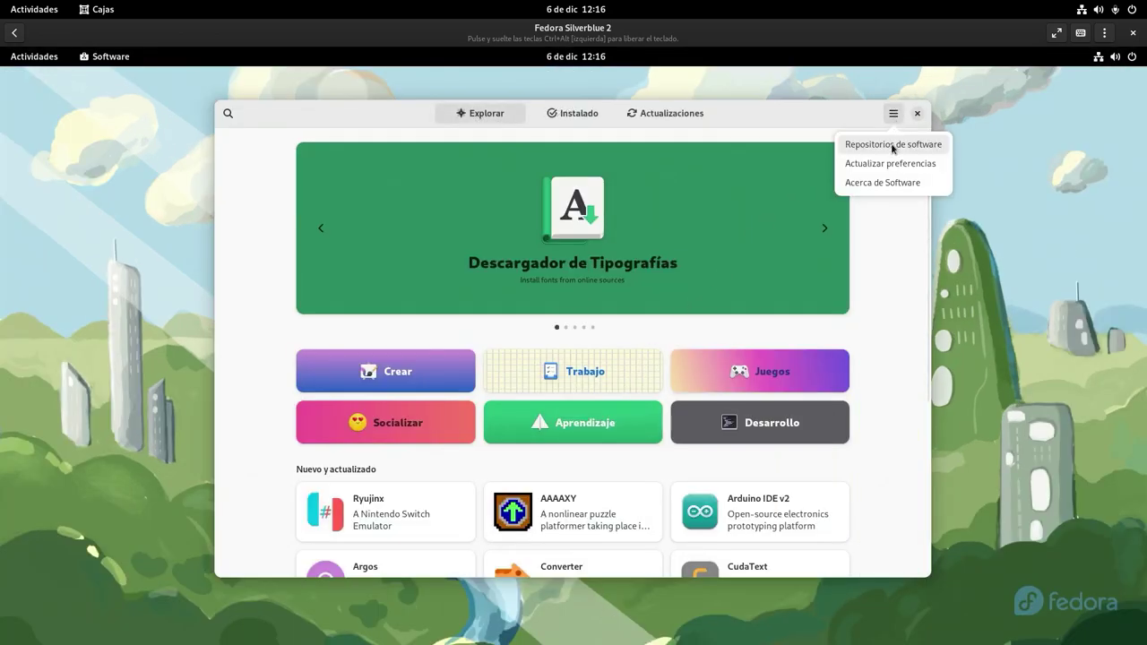
click(892, 145)
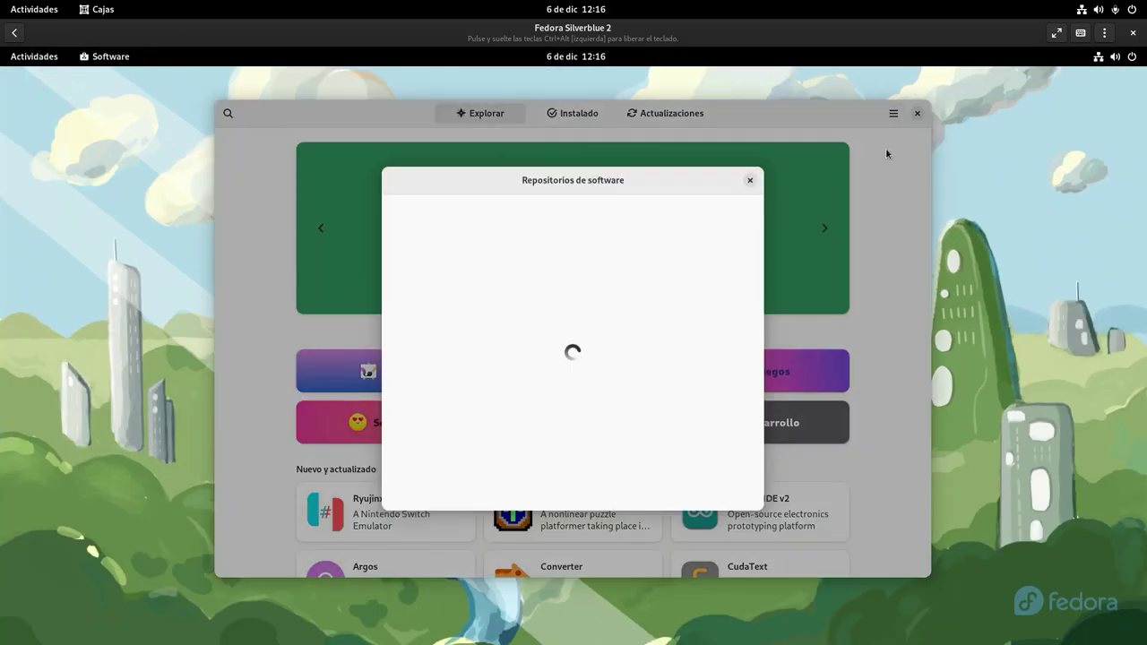
click(750, 180)
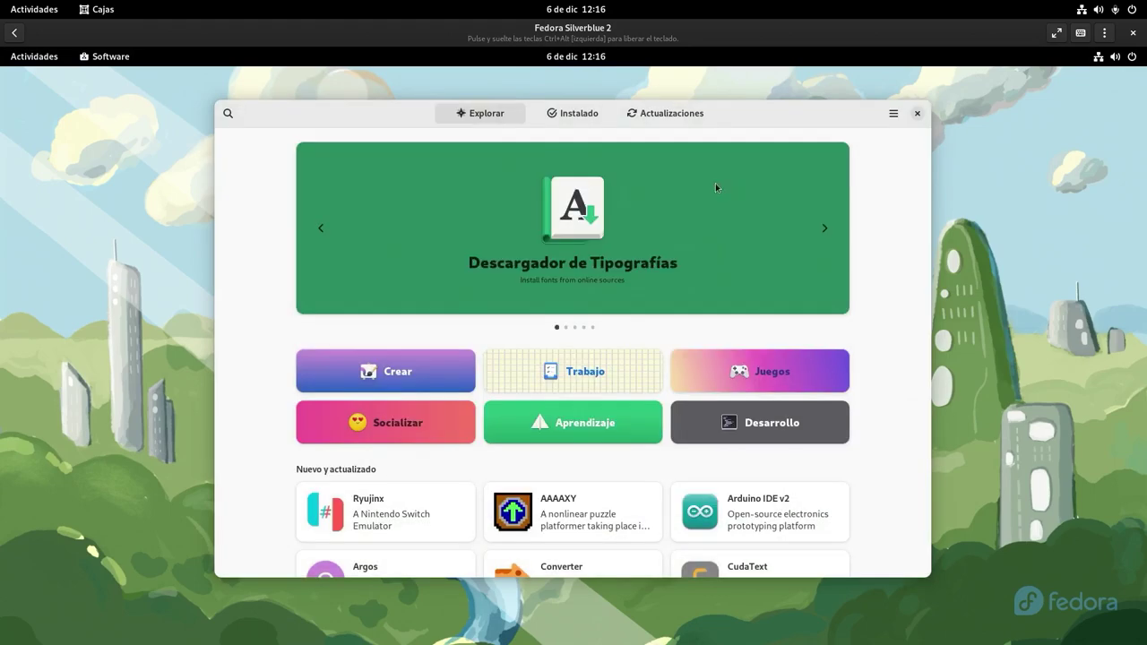
Step: Search Software for firefox and install the Flathub version of the Firefox browser
click(228, 114)
text(f)
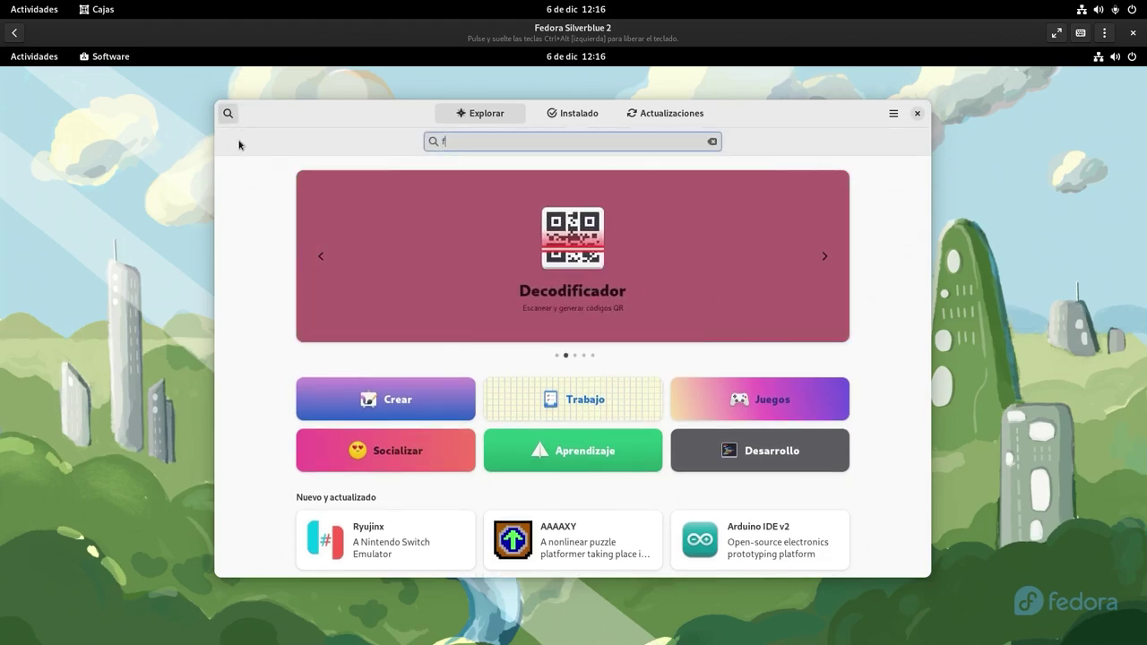
text(irefox)
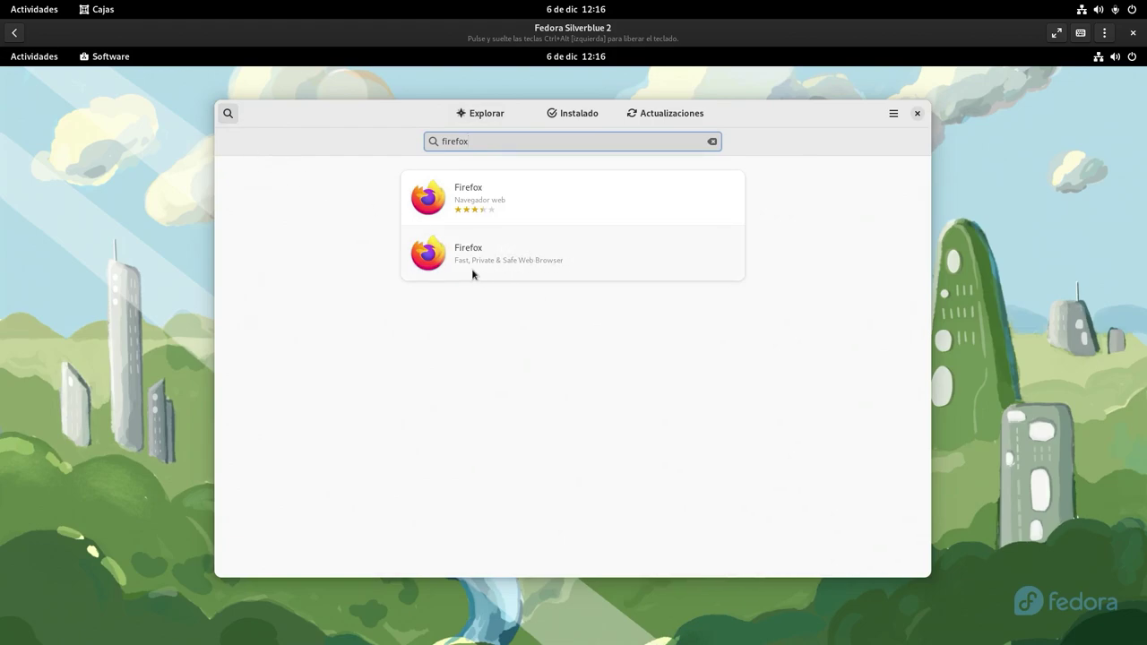
click(554, 273)
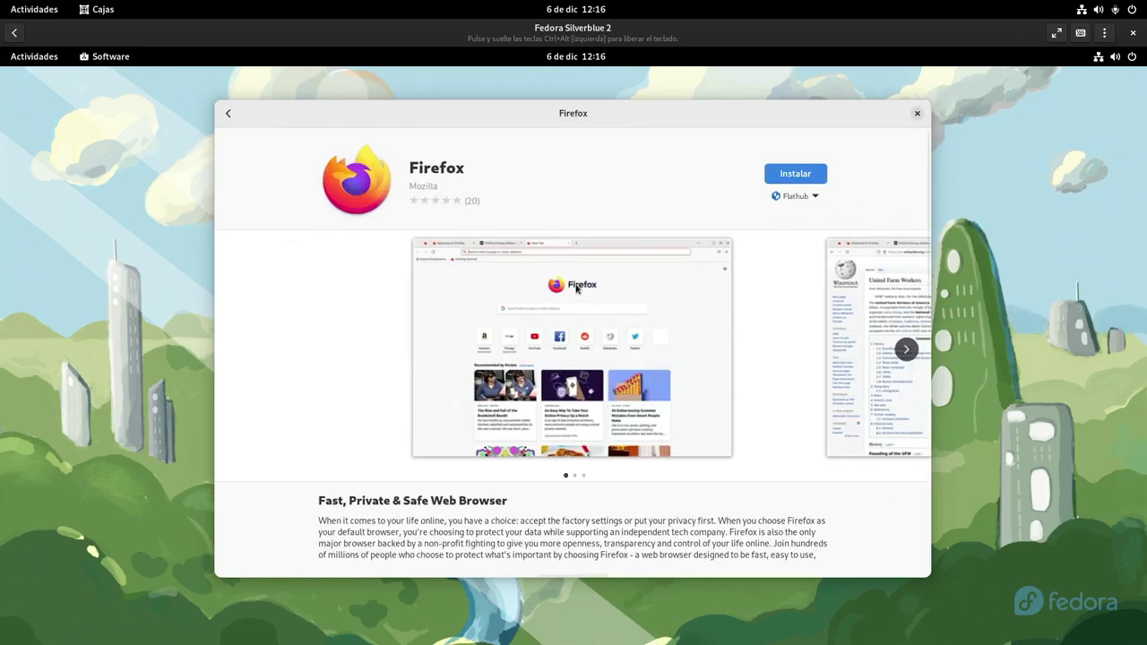
click(772, 180)
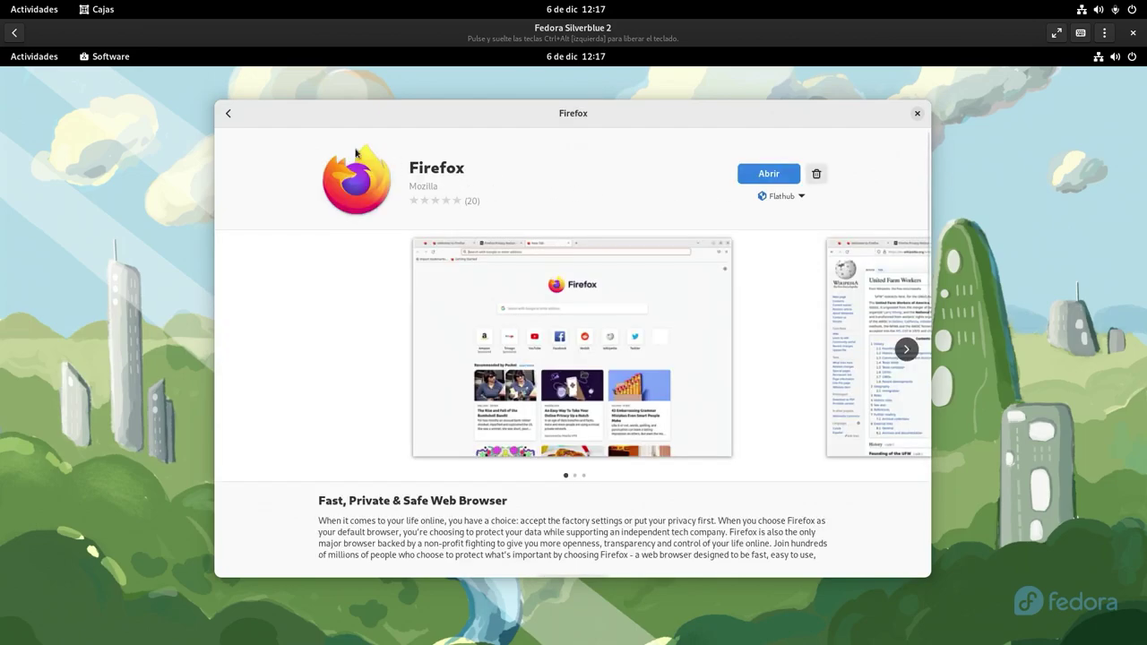
Step: Search Software for flatseal and install Flatseal with Flathub as its source
click(227, 115)
drag(476, 138, 381, 128)
text(flatseal)
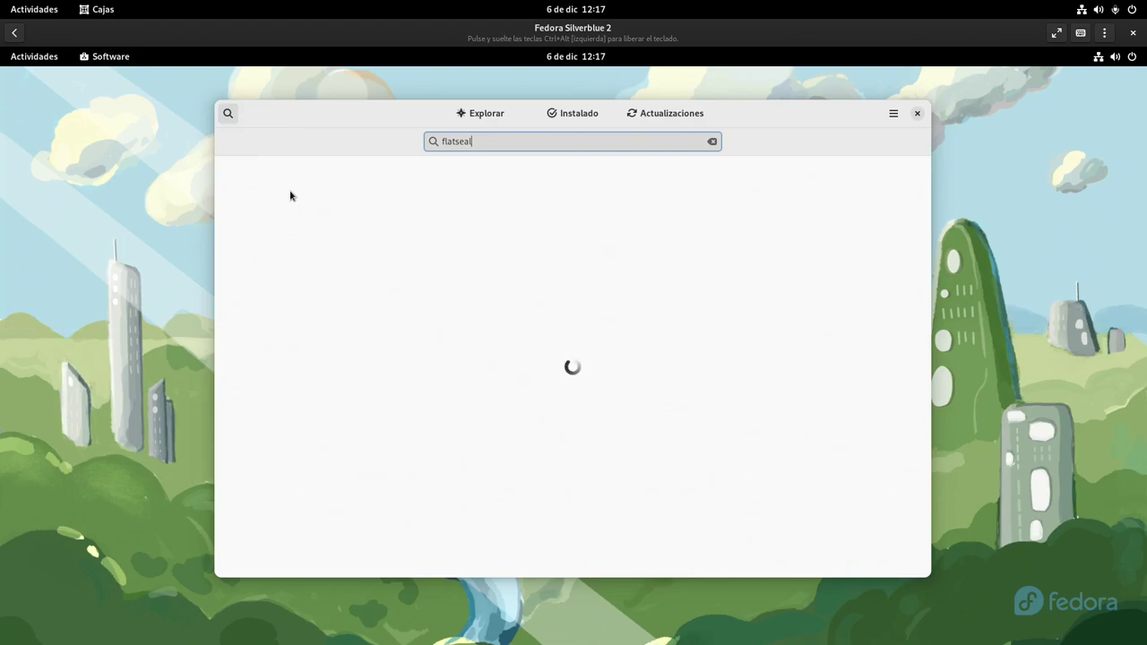
click(538, 192)
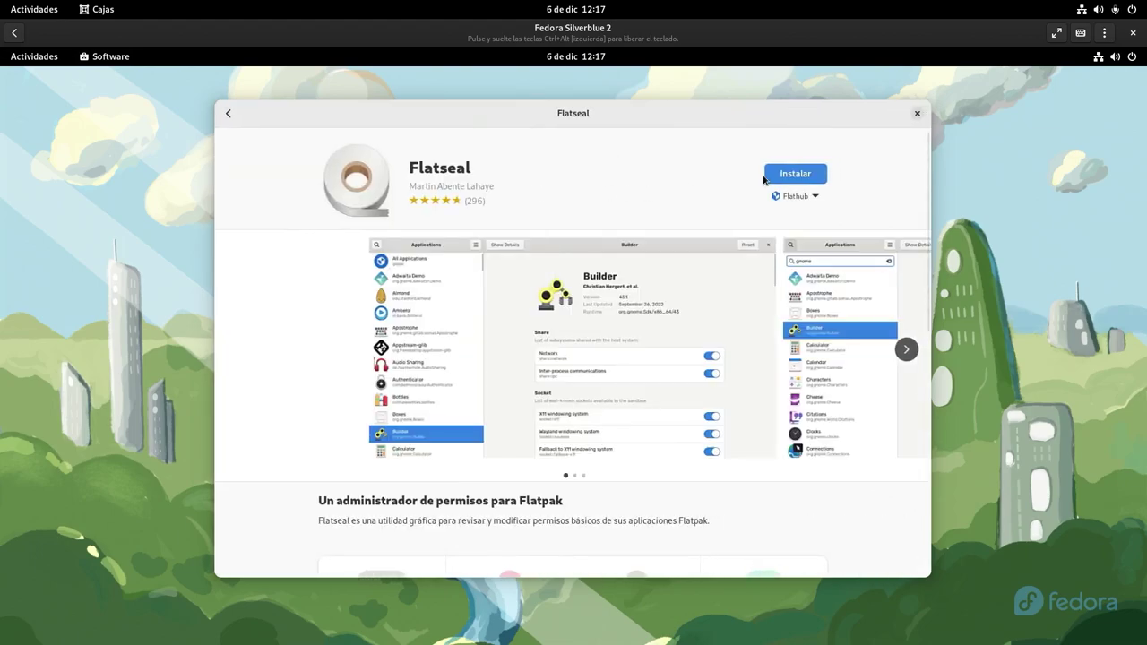
click(788, 197)
click(789, 235)
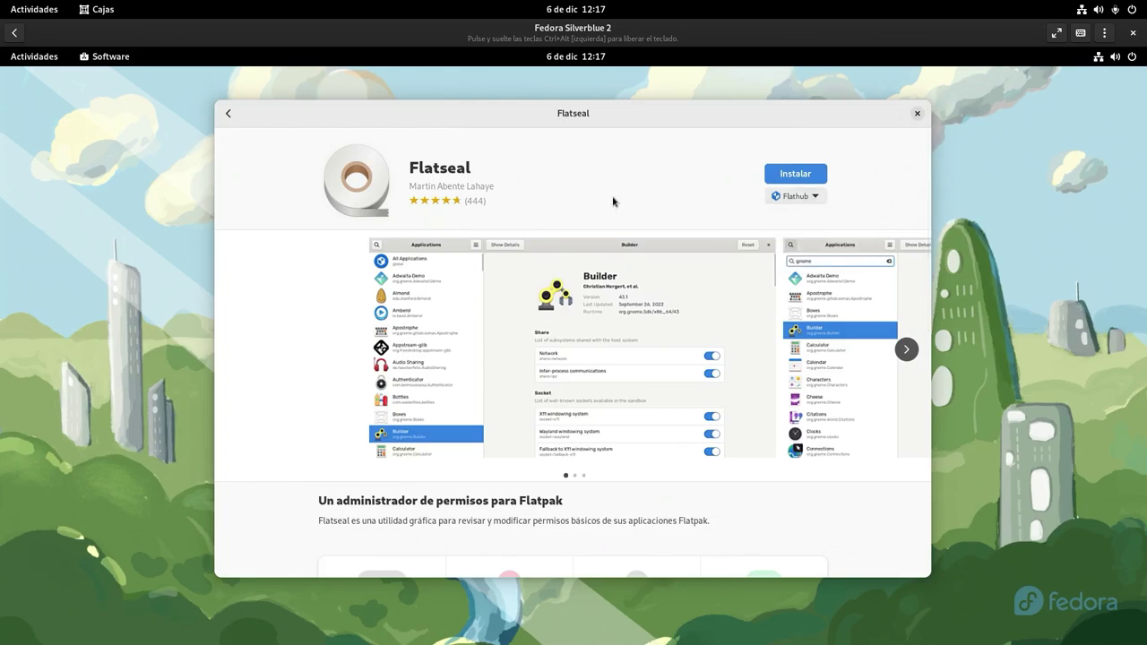
click(792, 178)
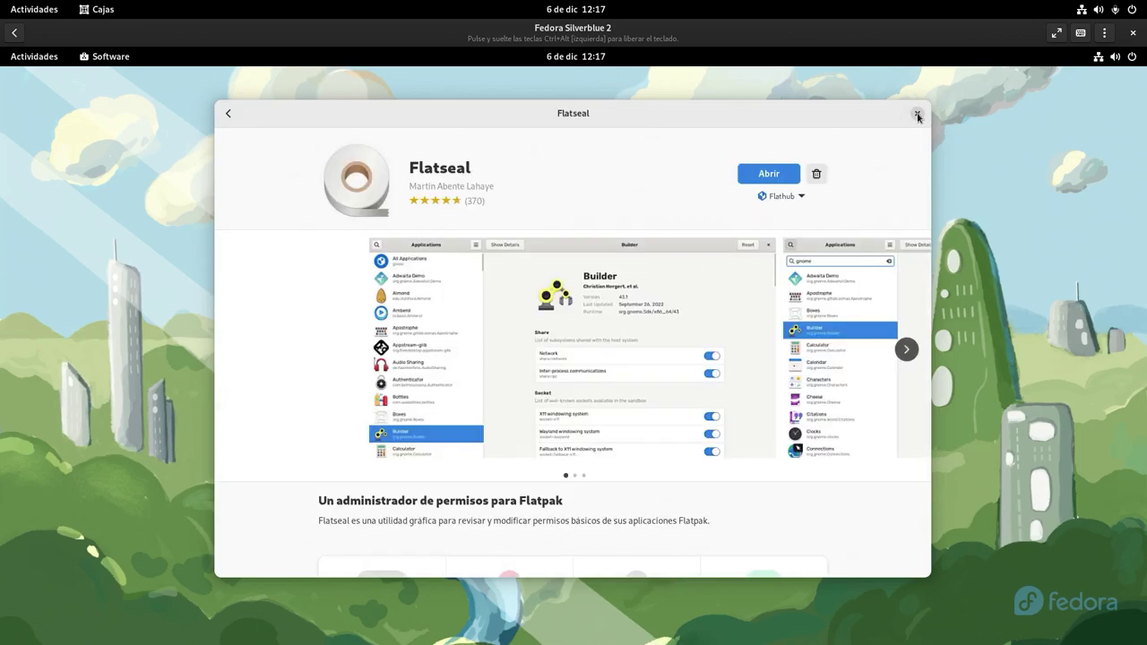
Step: Close Software and pin Firefox from the application grid as the first item of the virtual machine's dash
click(917, 114)
click(40, 59)
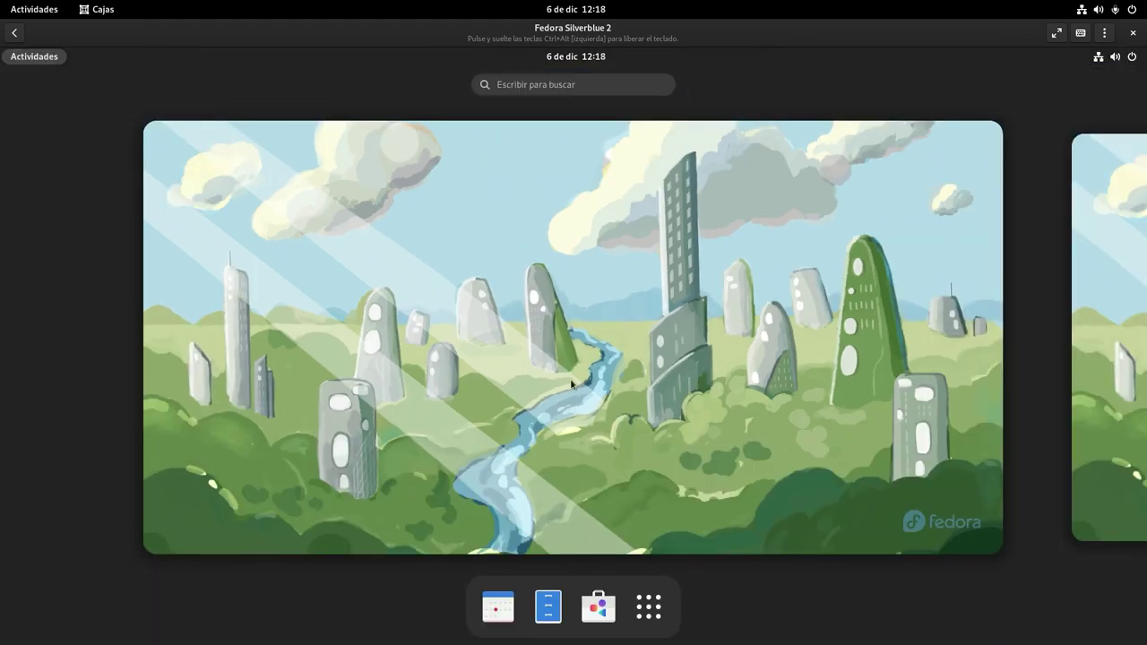
click(646, 610)
drag(517, 377, 468, 608)
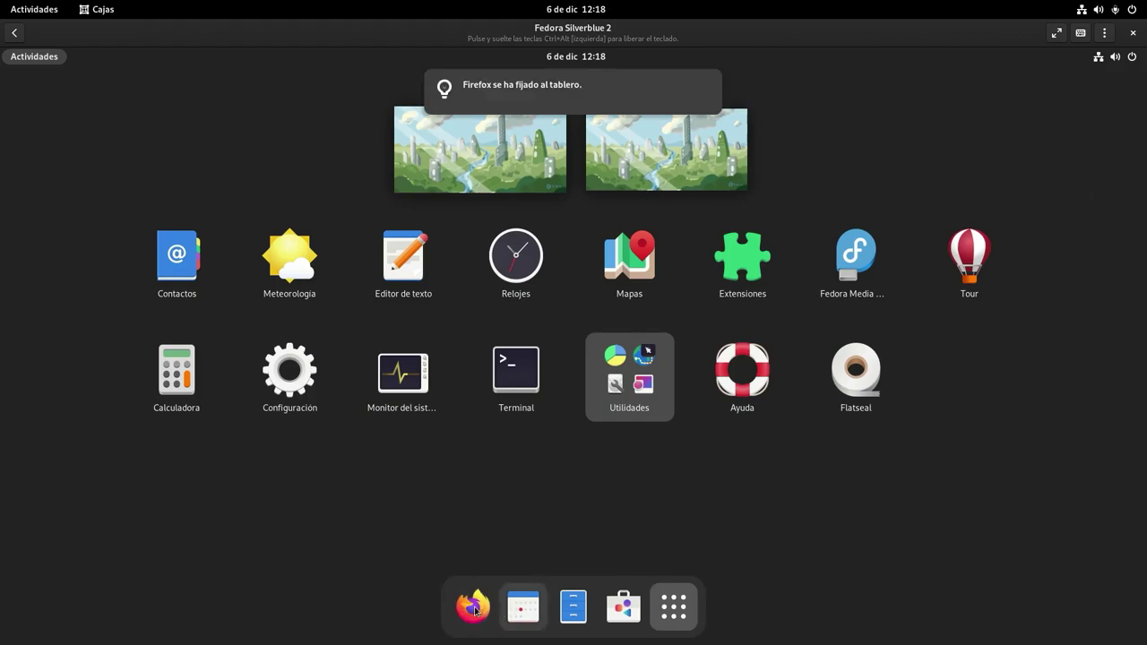
Step: Launch Firefox, check its version and build type in the About dialog, and close the browser
click(468, 606)
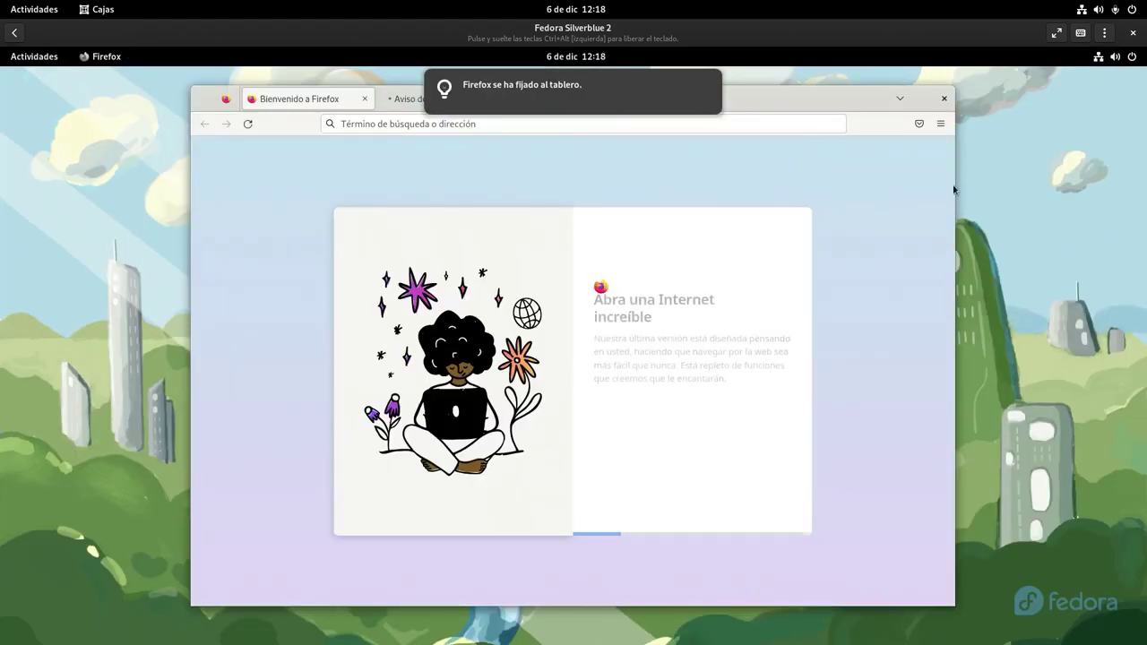
click(940, 124)
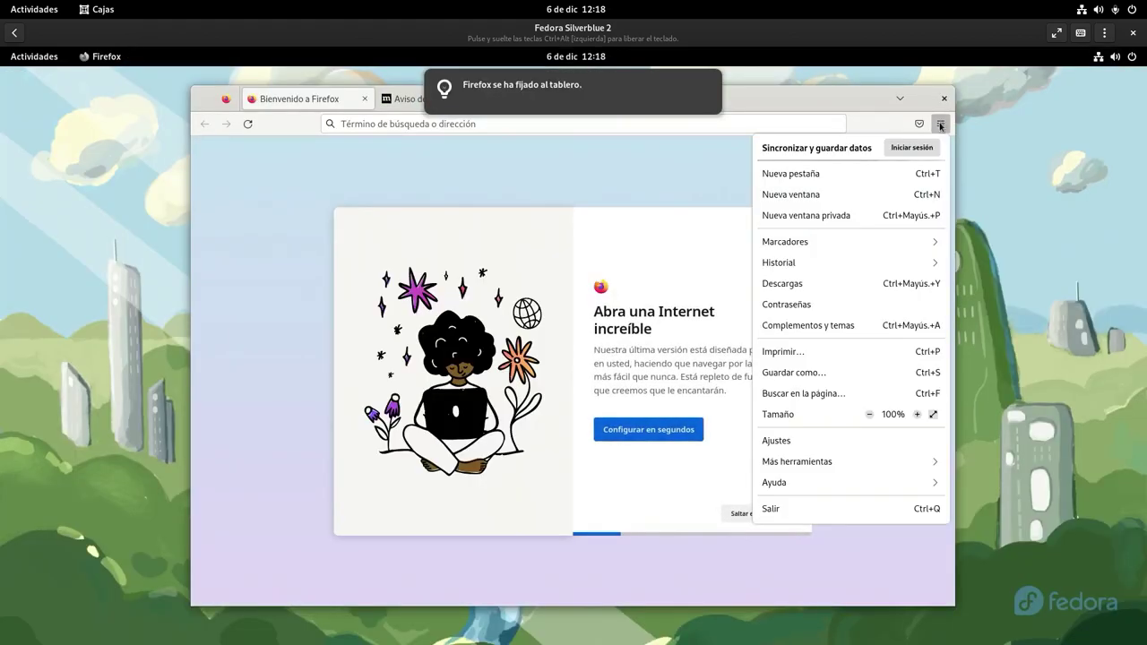
click(801, 483)
click(802, 281)
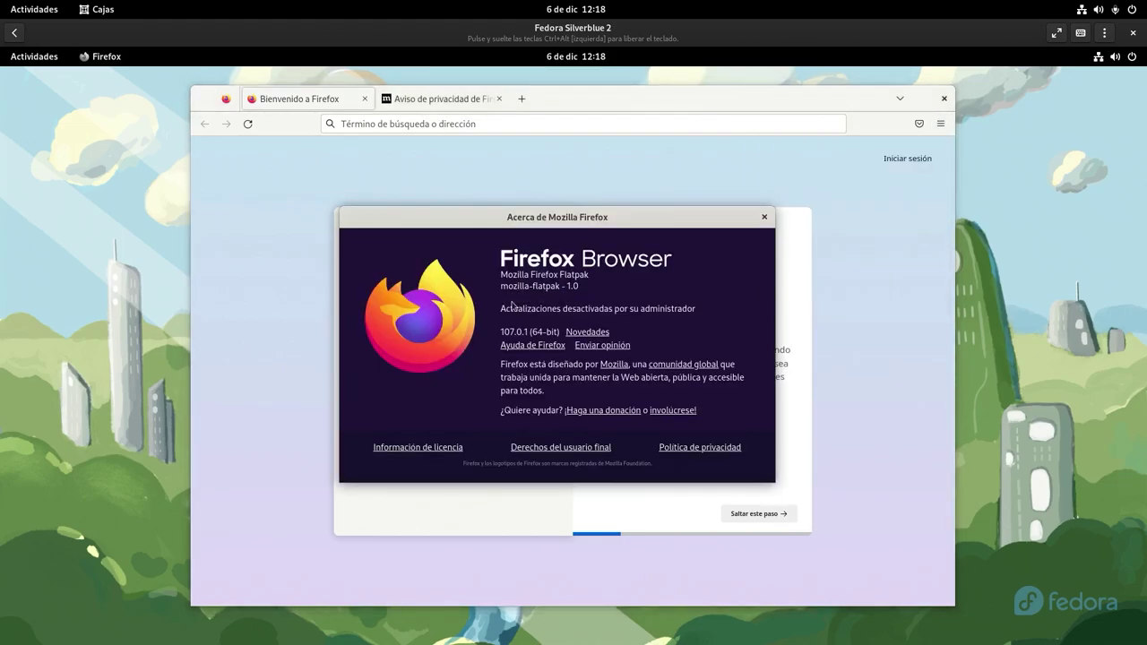
click(764, 218)
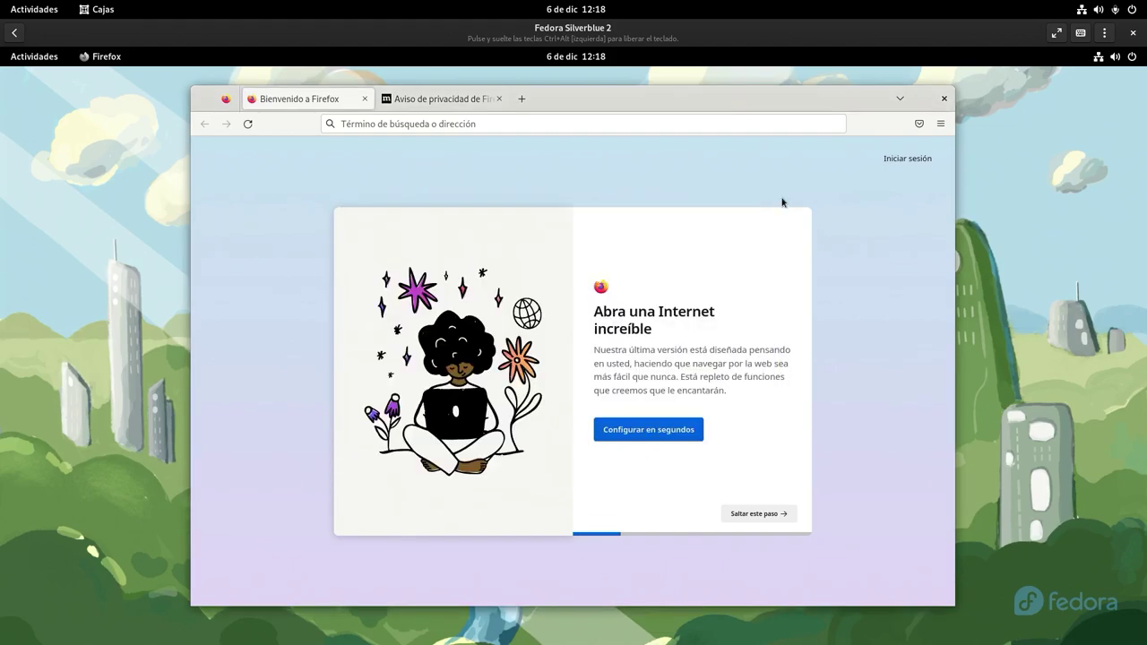
click(944, 96)
Step: Open Flatseal in the virtual machine, show Firefox's permissions, and place the window at the left side of the desktop
click(36, 57)
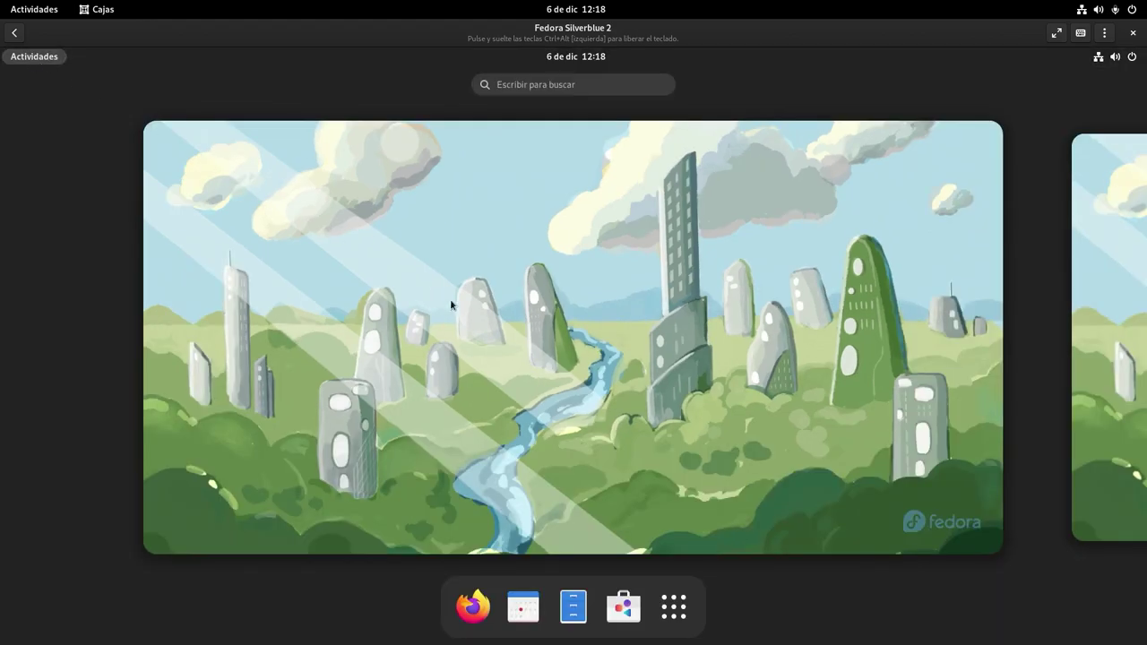
click(674, 606)
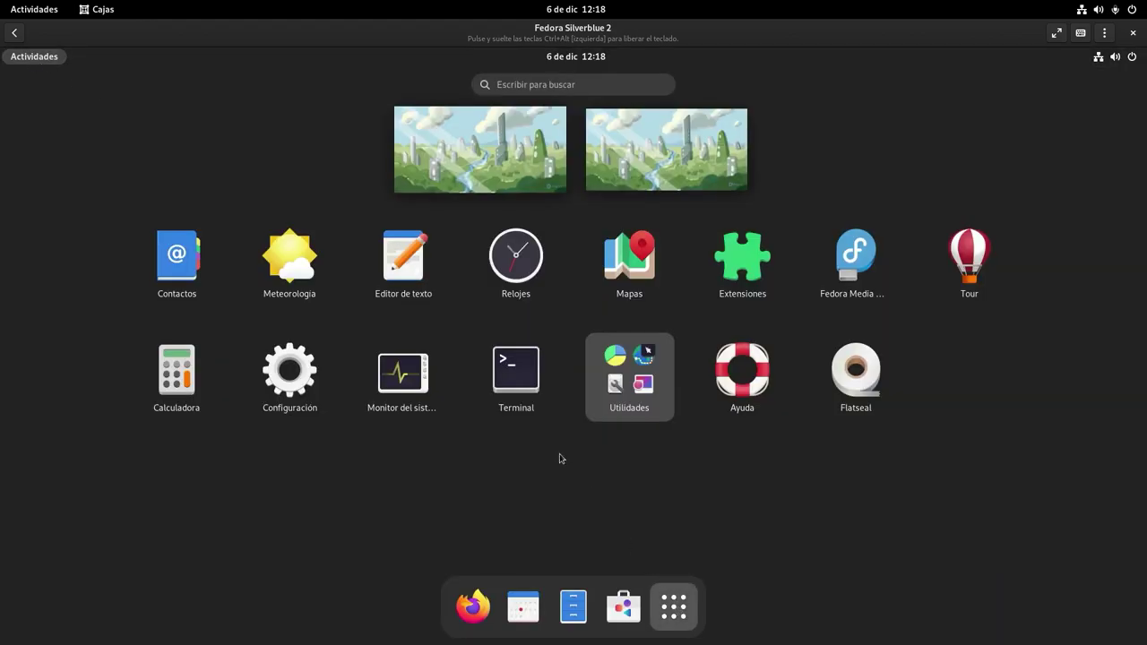
click(858, 378)
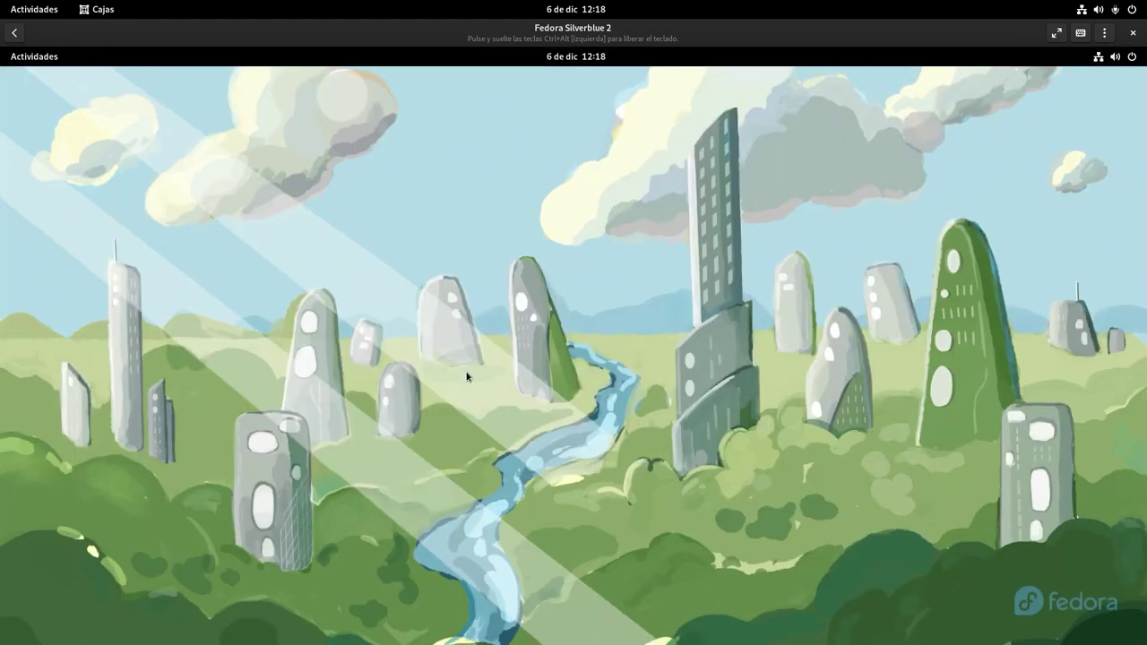
click(348, 484)
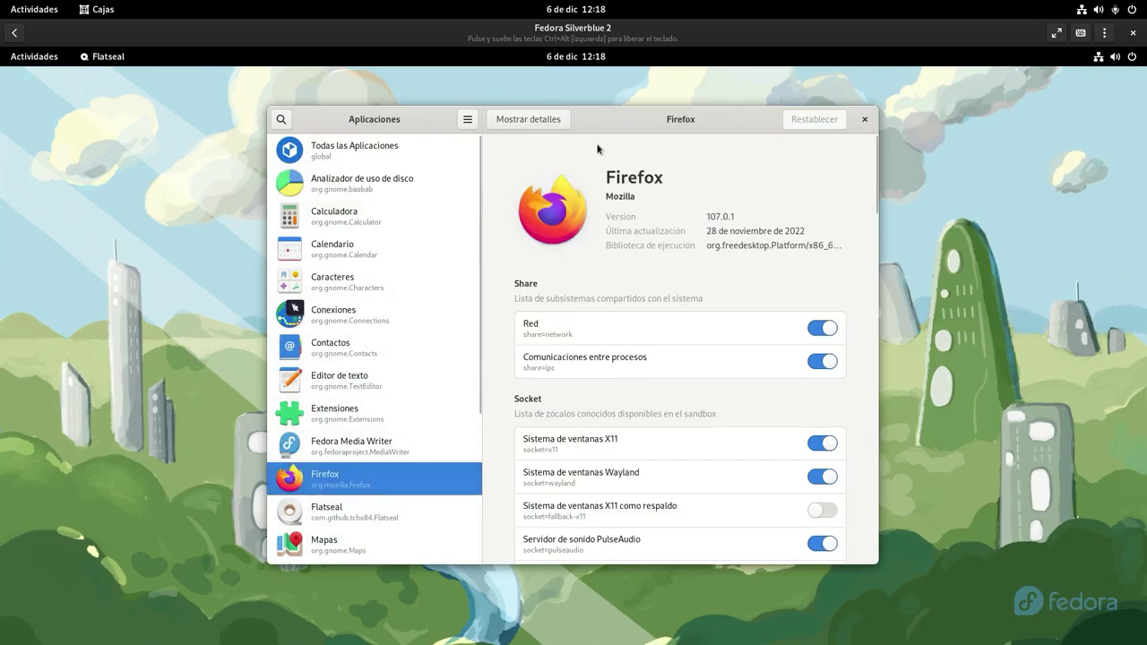
drag(629, 118, 385, 95)
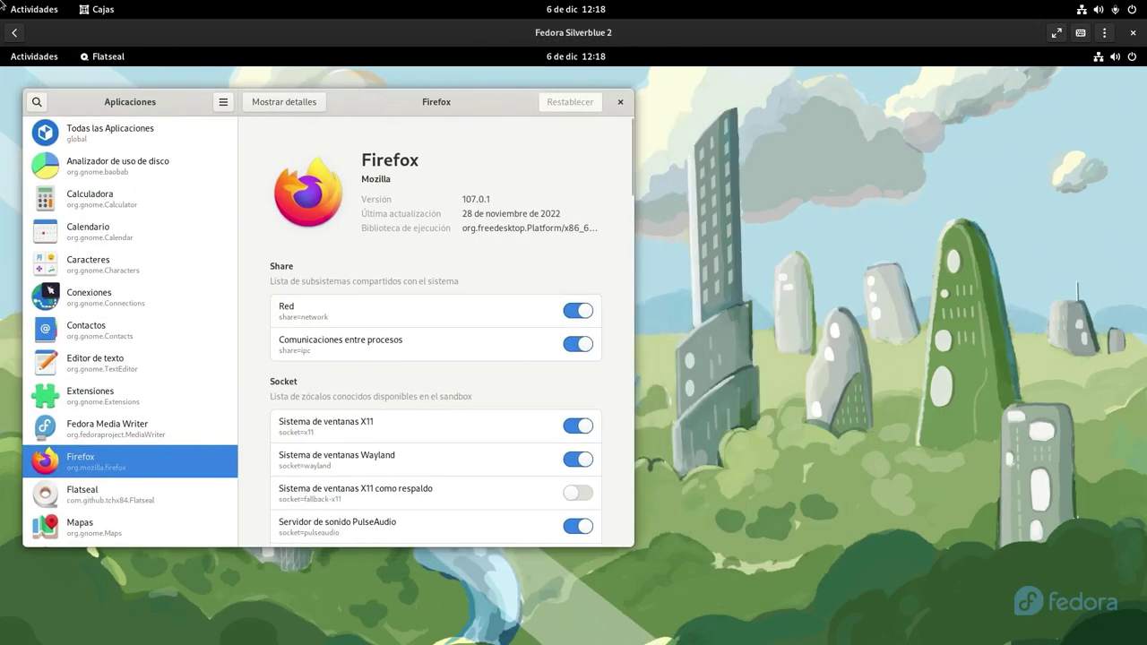
Step: Open the host system's Flatseal, place its window beside the virtual machine's Flatseal, and show Firefox's permissions
mouse_move(2, 2)
click(948, 608)
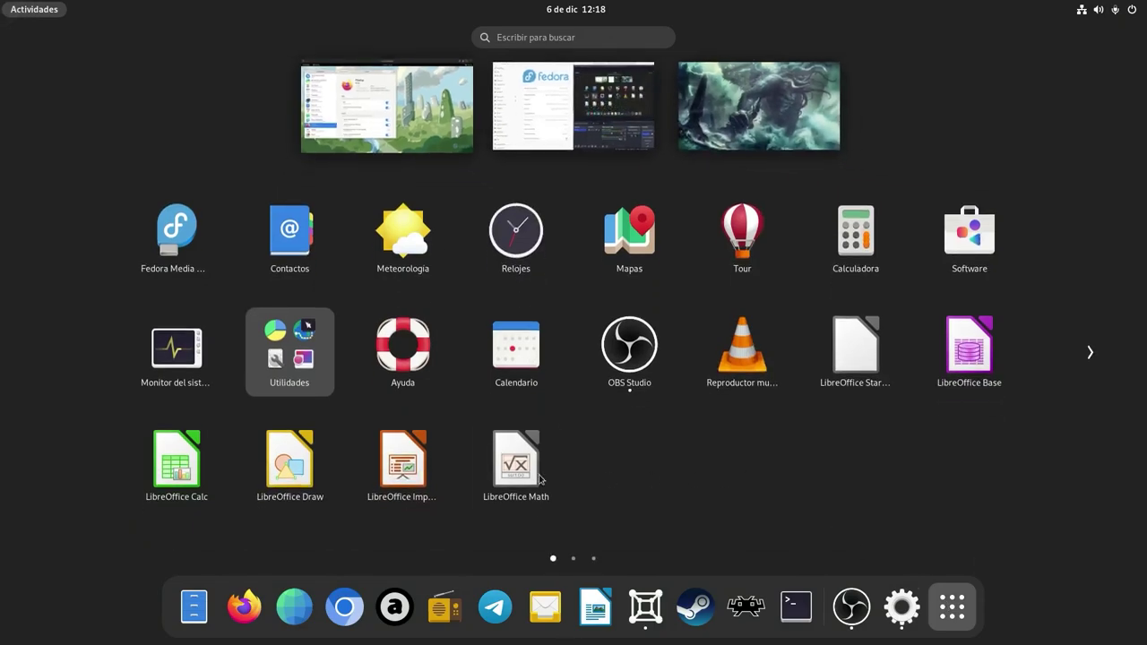
scroll(535, 479, down, 1)
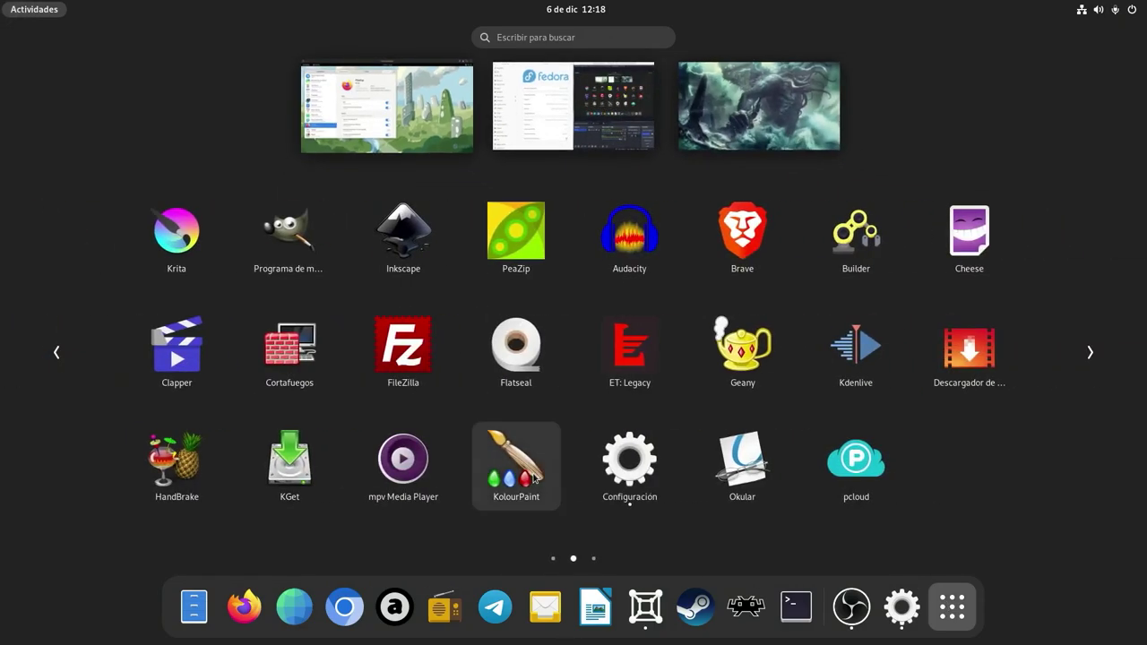
click(532, 363)
drag(412, 71, 762, 112)
scroll(469, 361, down, 8)
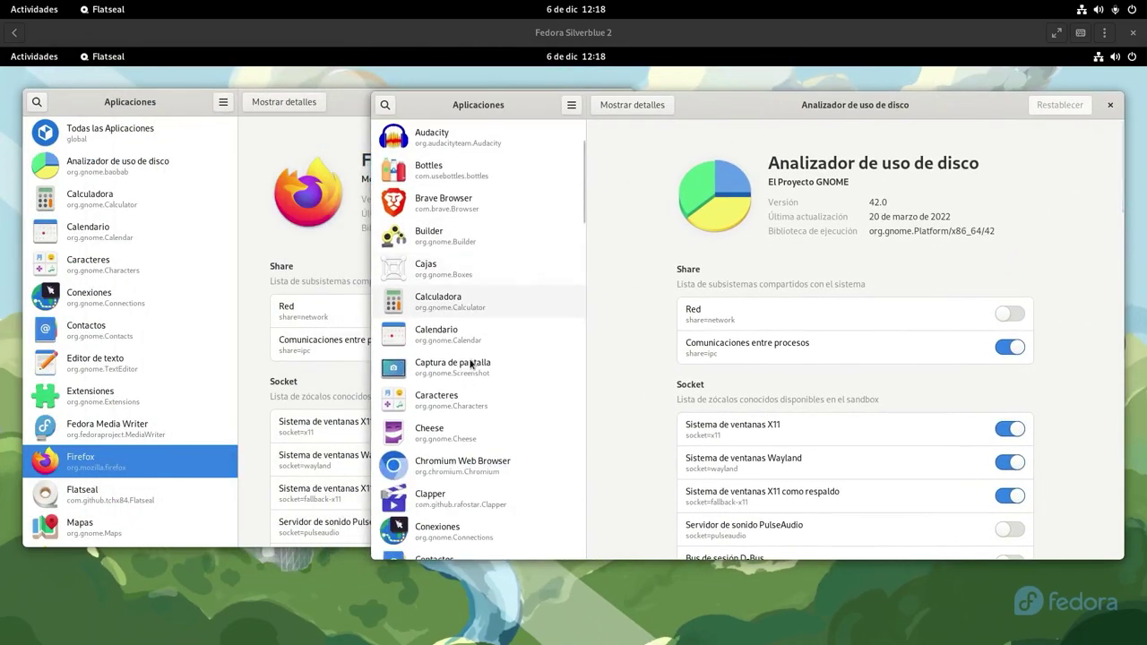
click(456, 509)
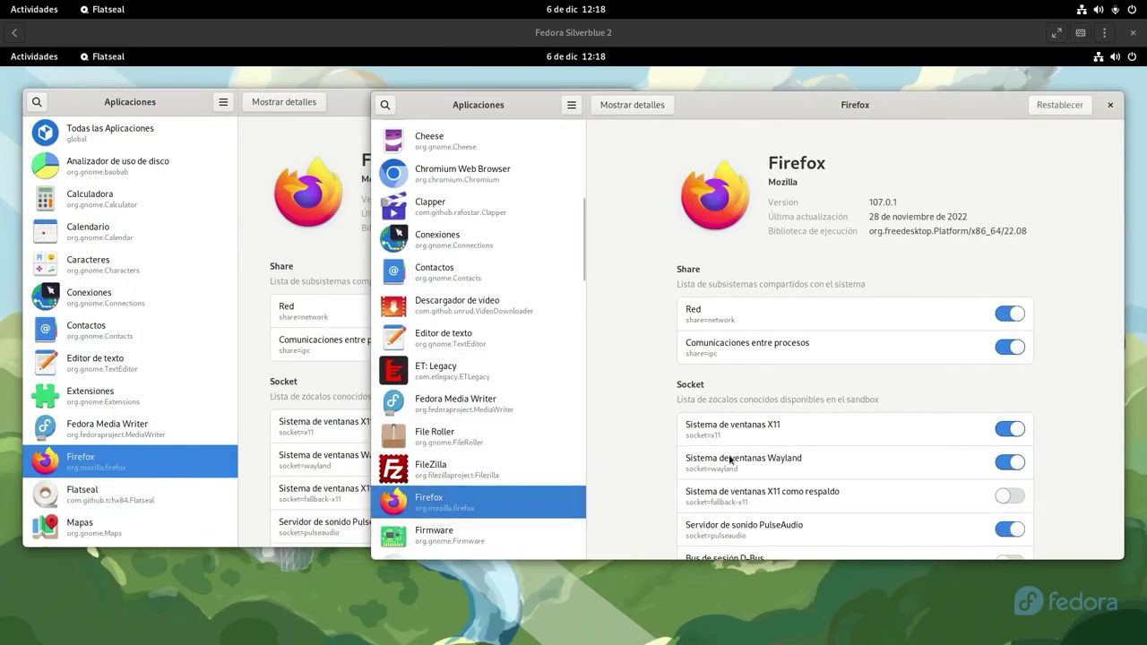
Step: Compare Firefox's socket, device, allow and filesystem permissions between the host's Flatseal and the virtual machine's Flatseal
scroll(1058, 350, down, 1)
scroll(1057, 351, down, 5)
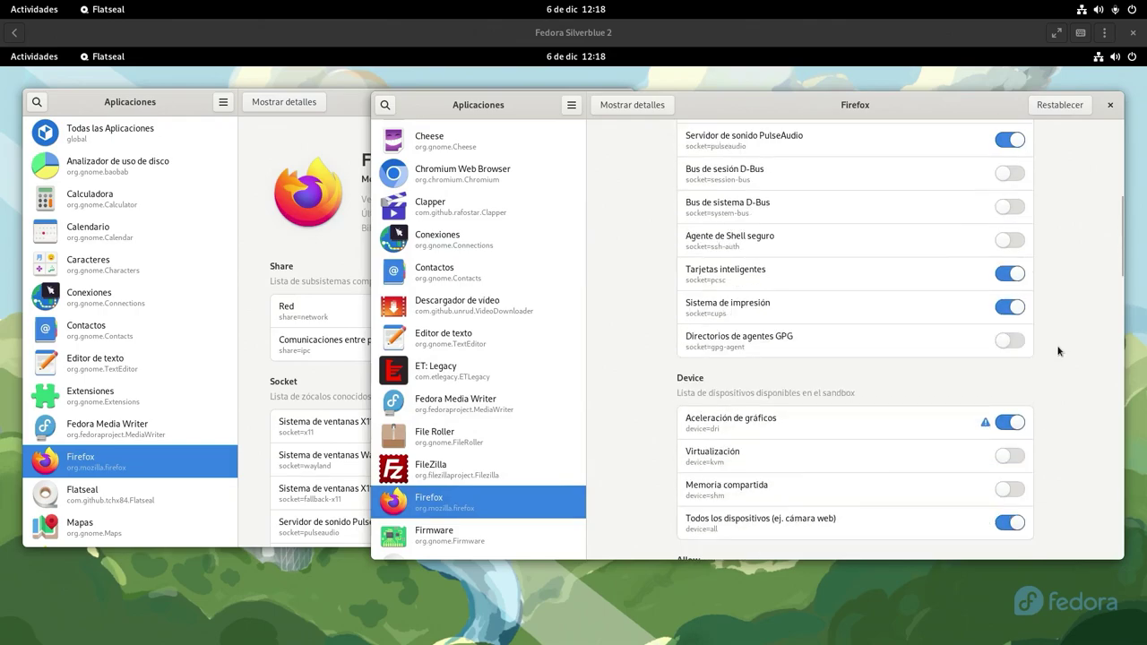
scroll(1058, 350, down, 2)
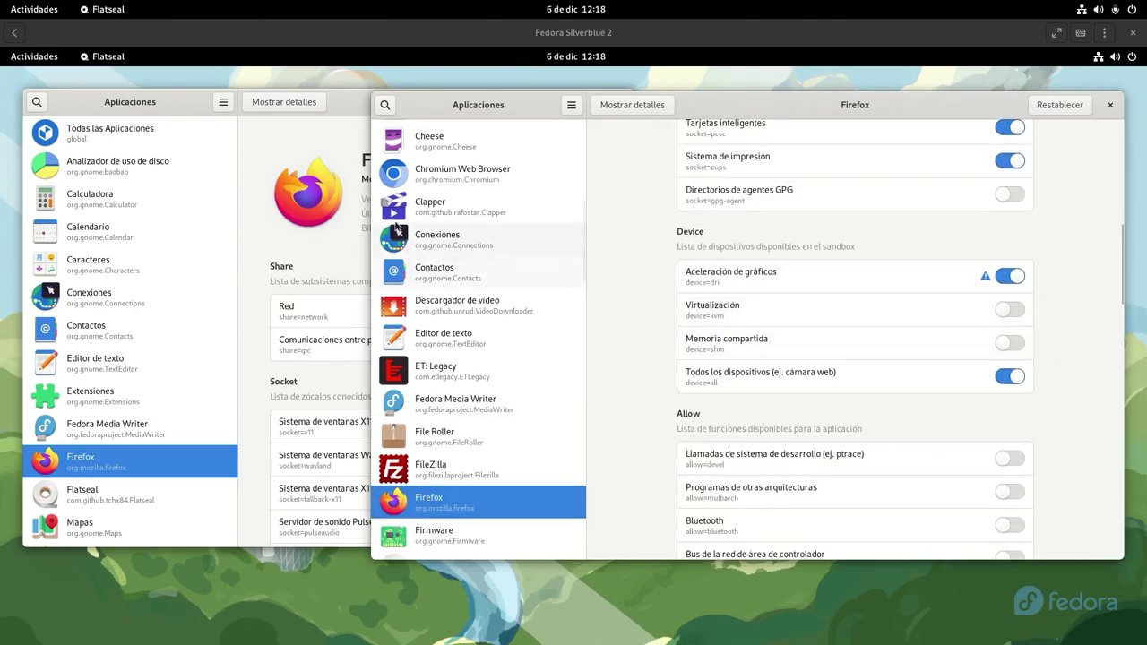
key(alt+Tab)
scroll(515, 384, down, 5)
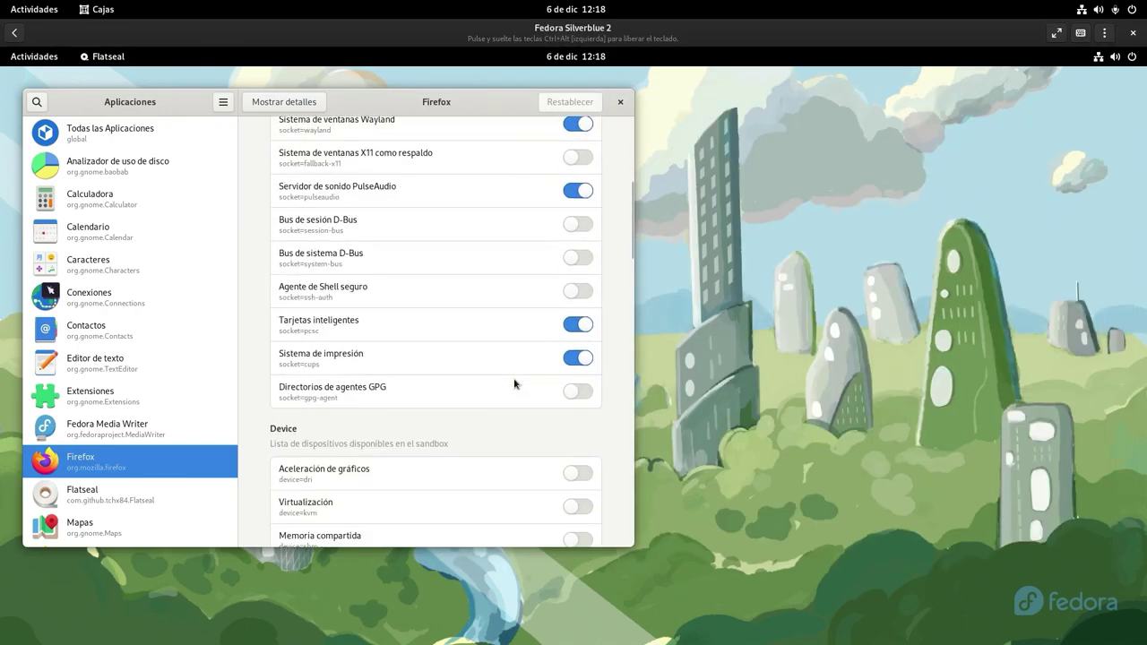
scroll(515, 383, down, 2)
mouse_move(0, 0)
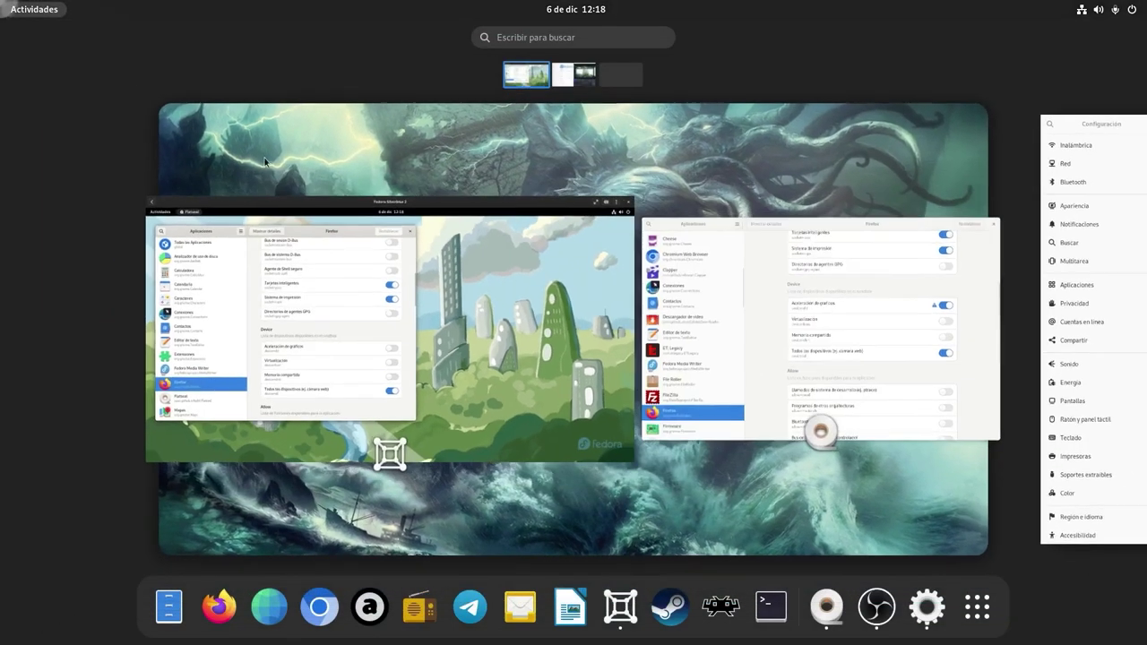
click(903, 365)
scroll(1074, 391, down, 2)
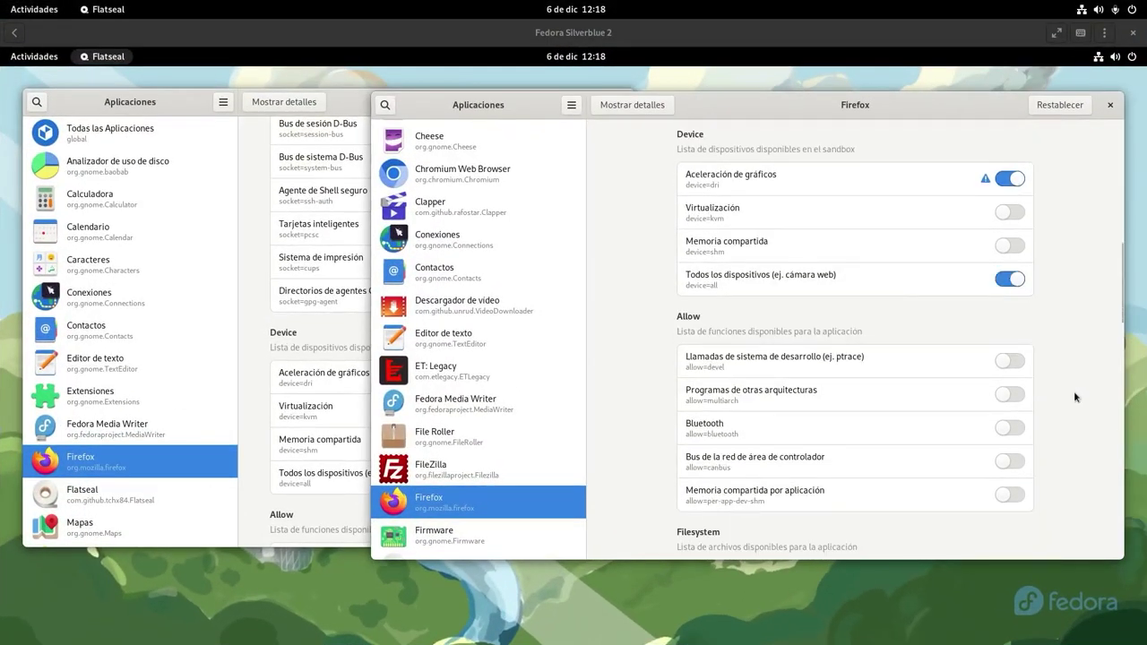
scroll(1073, 391, up, 2)
scroll(1074, 391, down, 5)
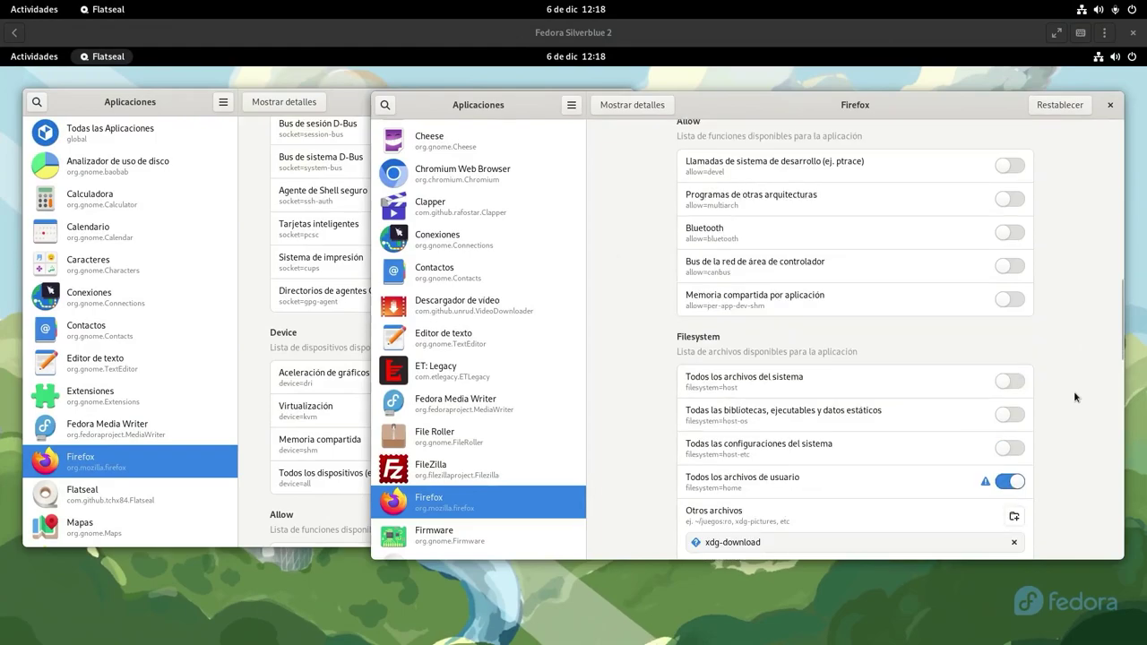
scroll(1074, 391, down, 3)
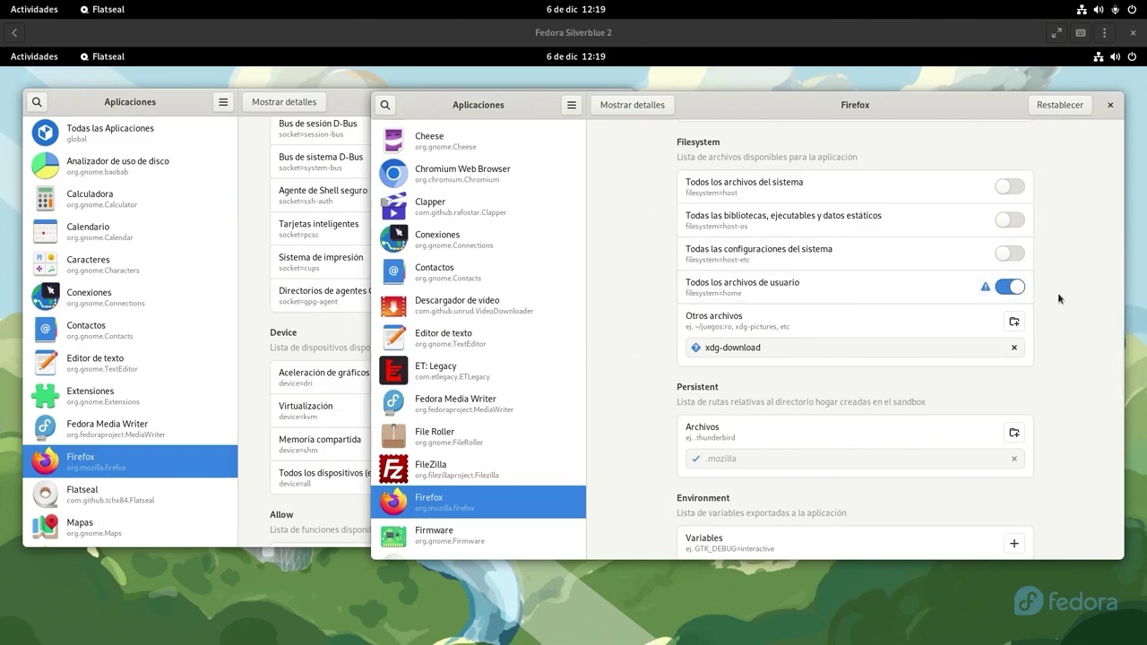
Step: Find Firefox's environment variables in the host's Flatseal and highlight the entry MOZ_ENABLE_WAYLAND=1
scroll(1057, 292, down, 4)
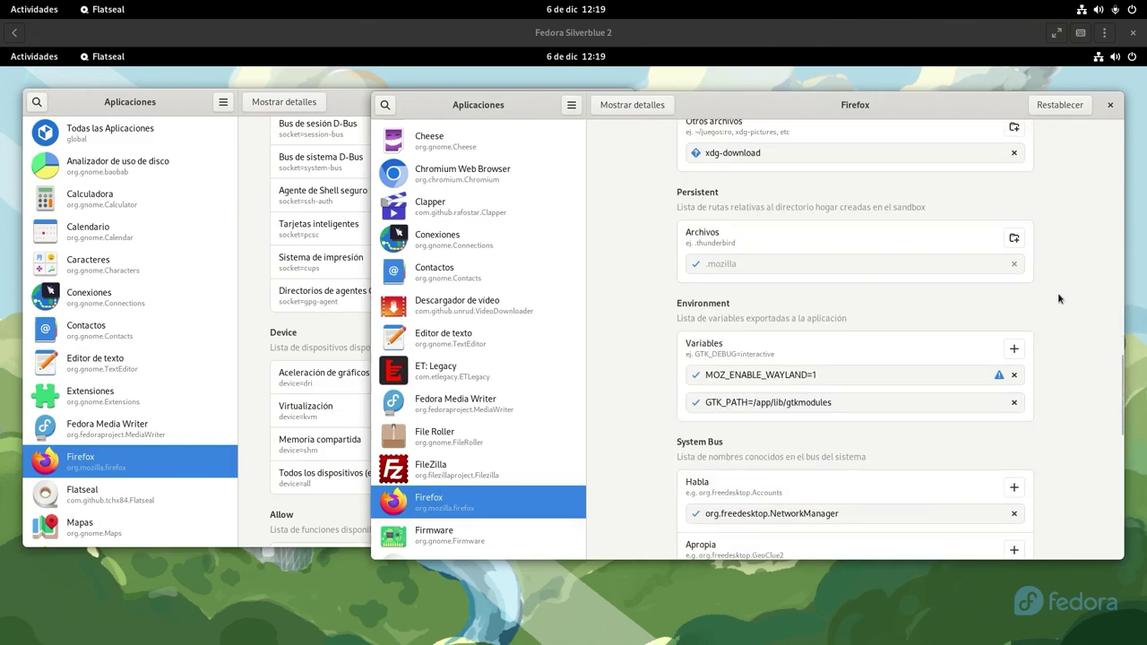
scroll(1057, 292, down, 1)
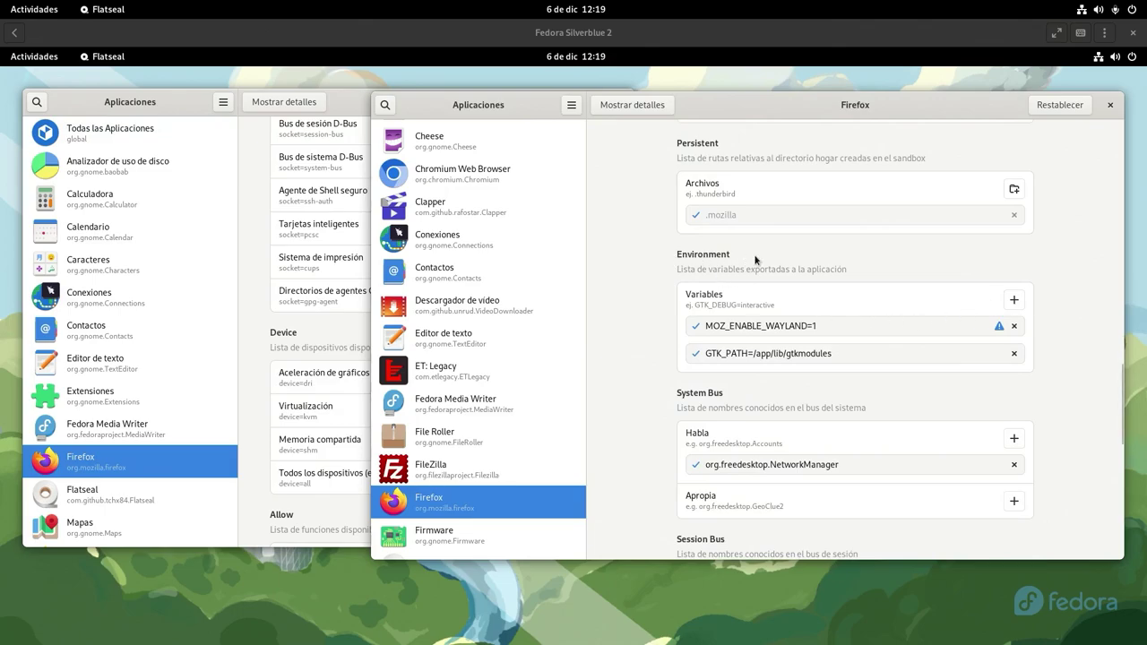
drag(822, 325, 706, 327)
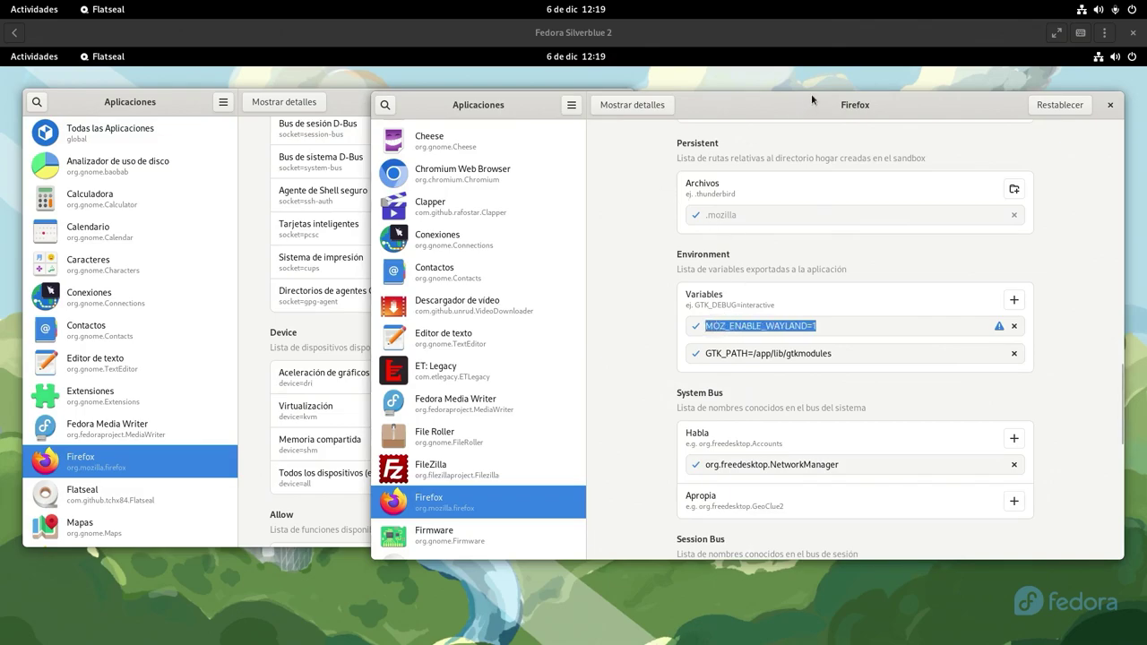
Step: Tile the virtual machine window to the left half of the host desktop, with the host's Flatseal visible beside it
drag(773, 100, 795, 104)
click(748, 52)
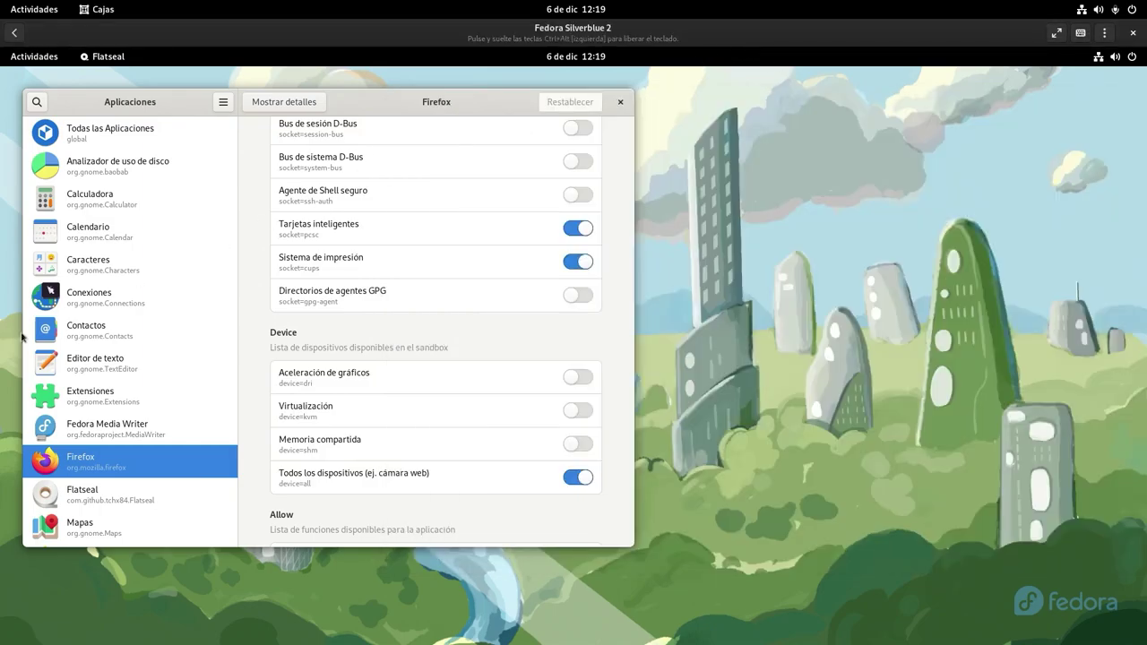
drag(456, 26, 2, 304)
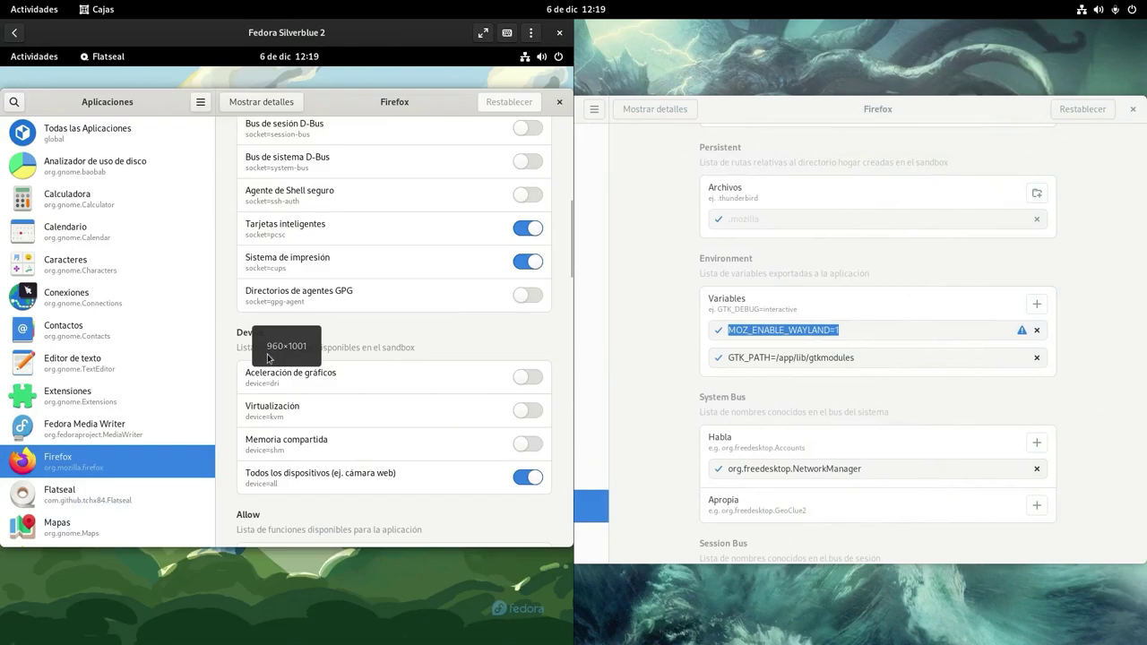
Step: Add the environment variable MOZ_ENABLE_WAYLAND=1 to Firefox in the virtual machine's Flatseal
scroll(452, 392, down, 10)
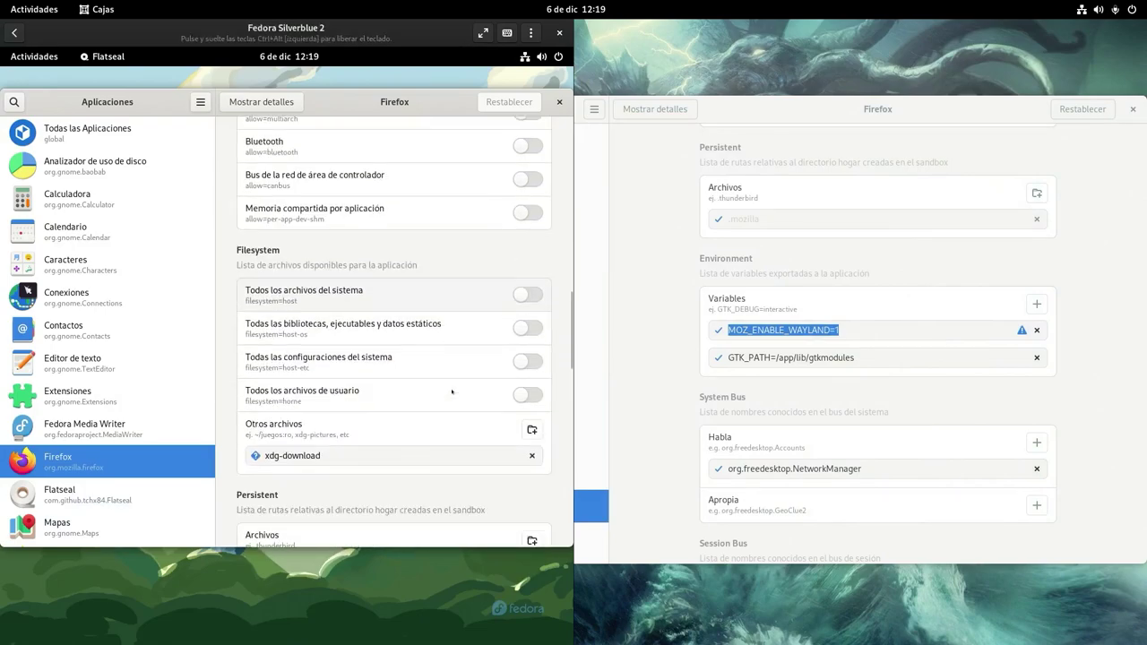
scroll(452, 392, down, 8)
click(531, 267)
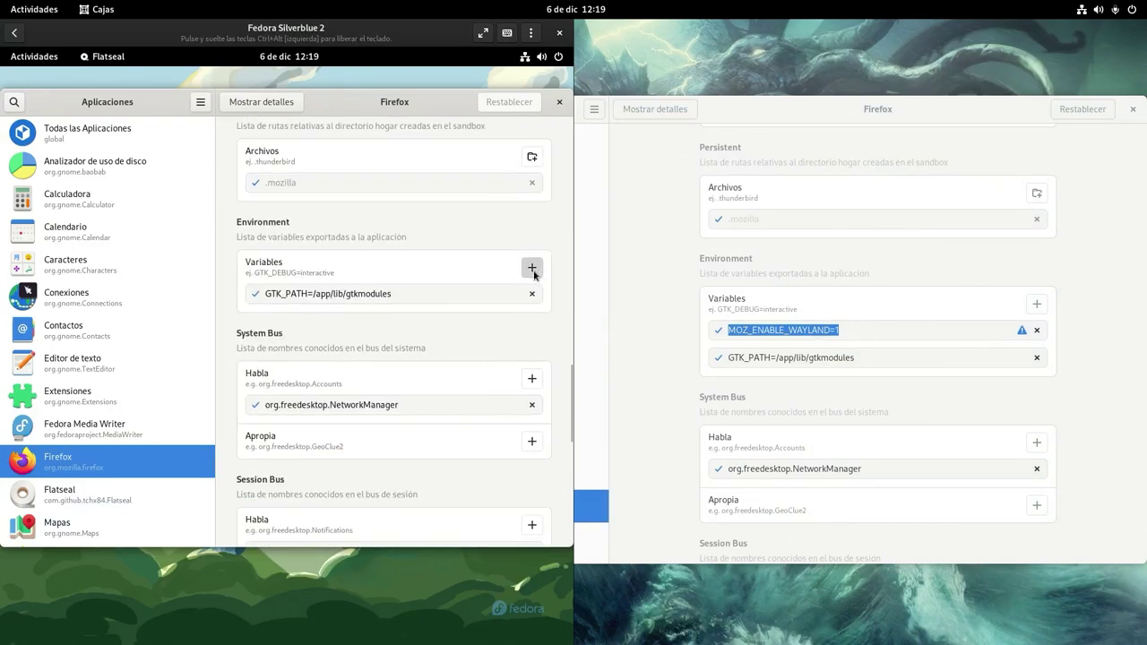
text(MOZ_)
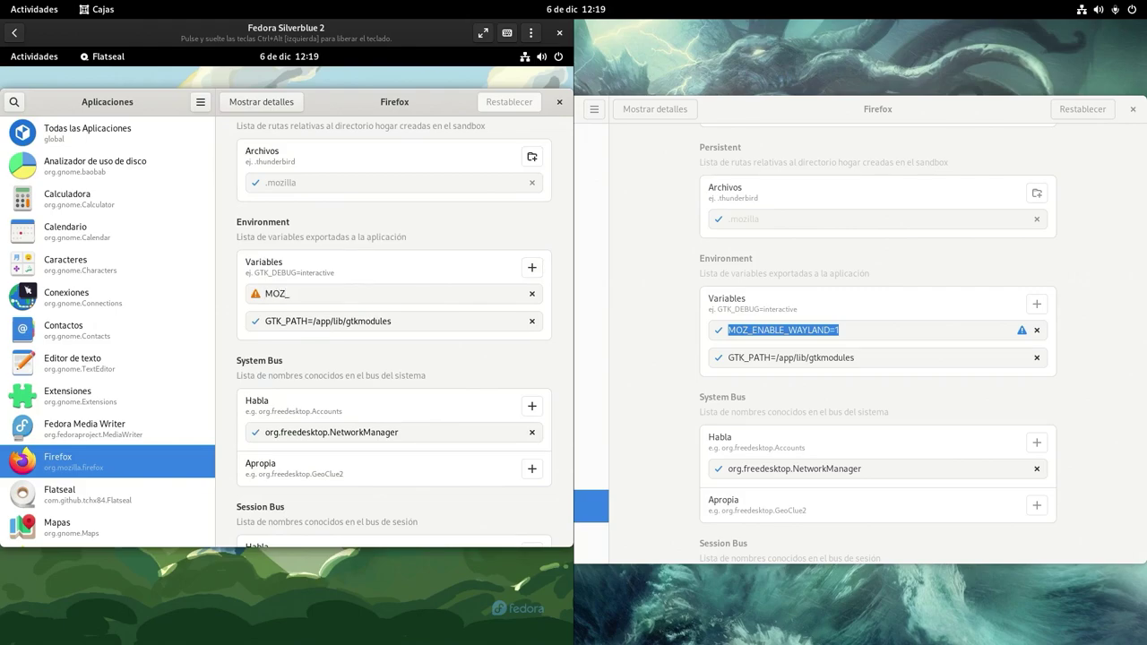
text(ENABLE_WAYLAND=1)
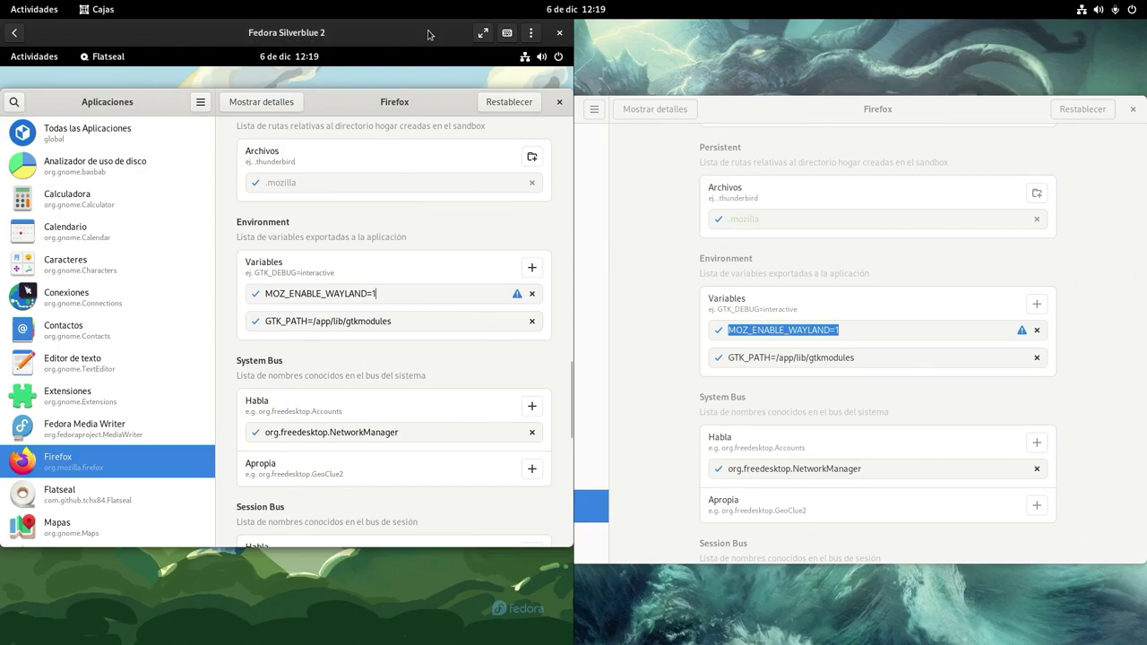
Step: Maximize the virtual machine window, move its Flatseal window toward the middle of the desktop, and close Flatseal
double_click(287, 31)
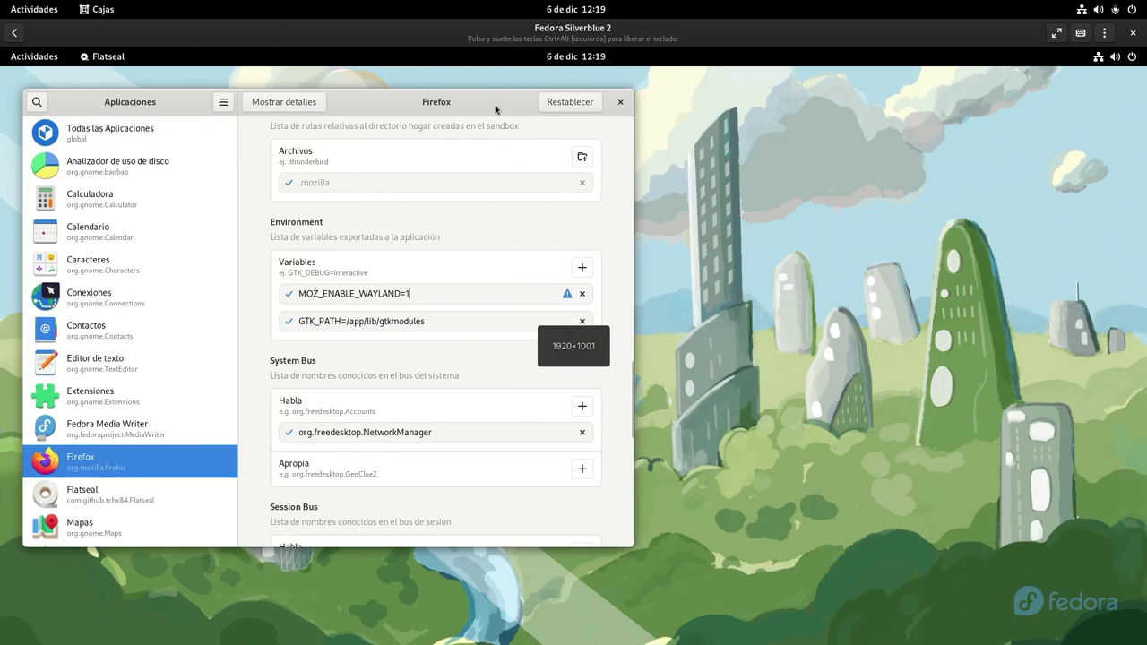
drag(496, 106, 677, 112)
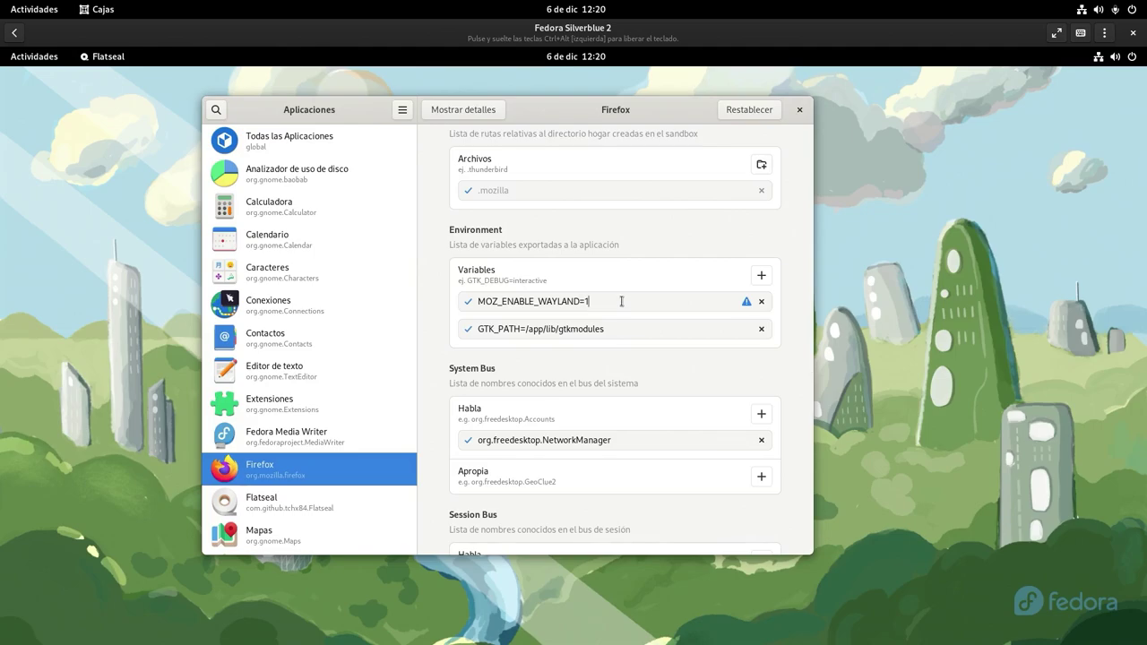
click(800, 111)
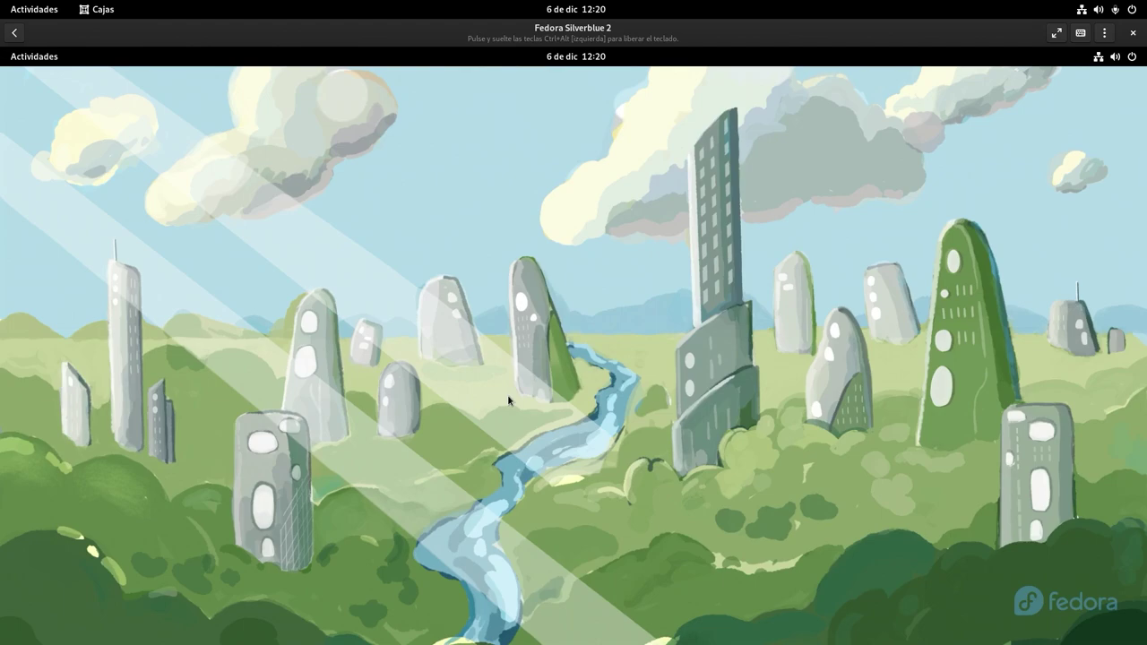
Step: Open a terminal in the virtual machine and maximize its window
click(27, 63)
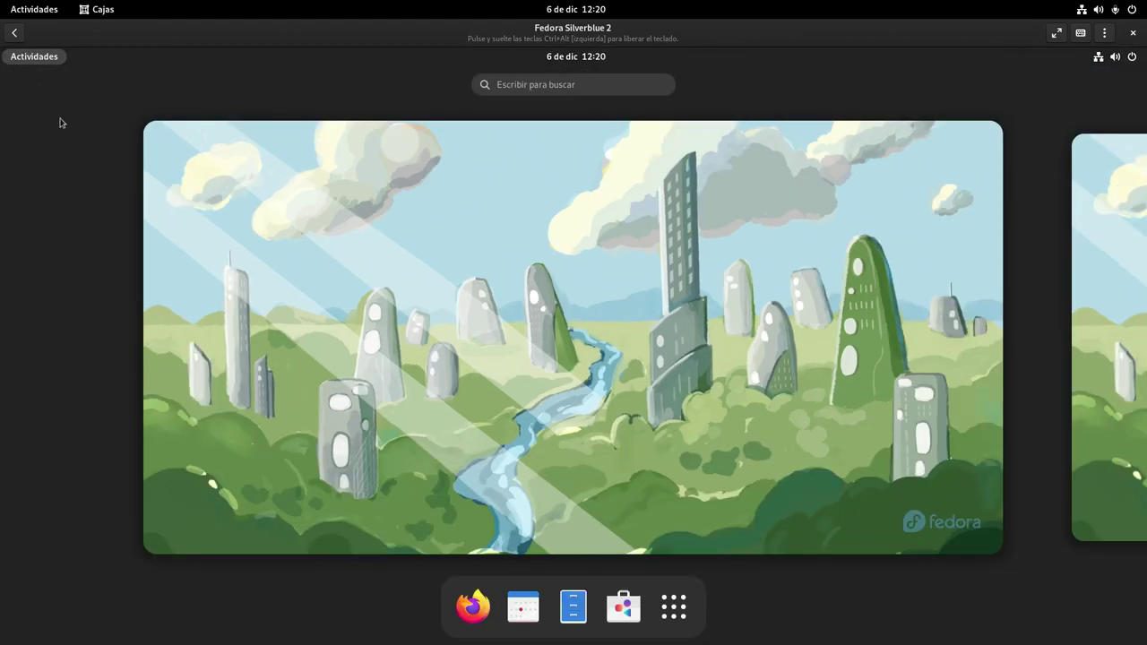
click(673, 606)
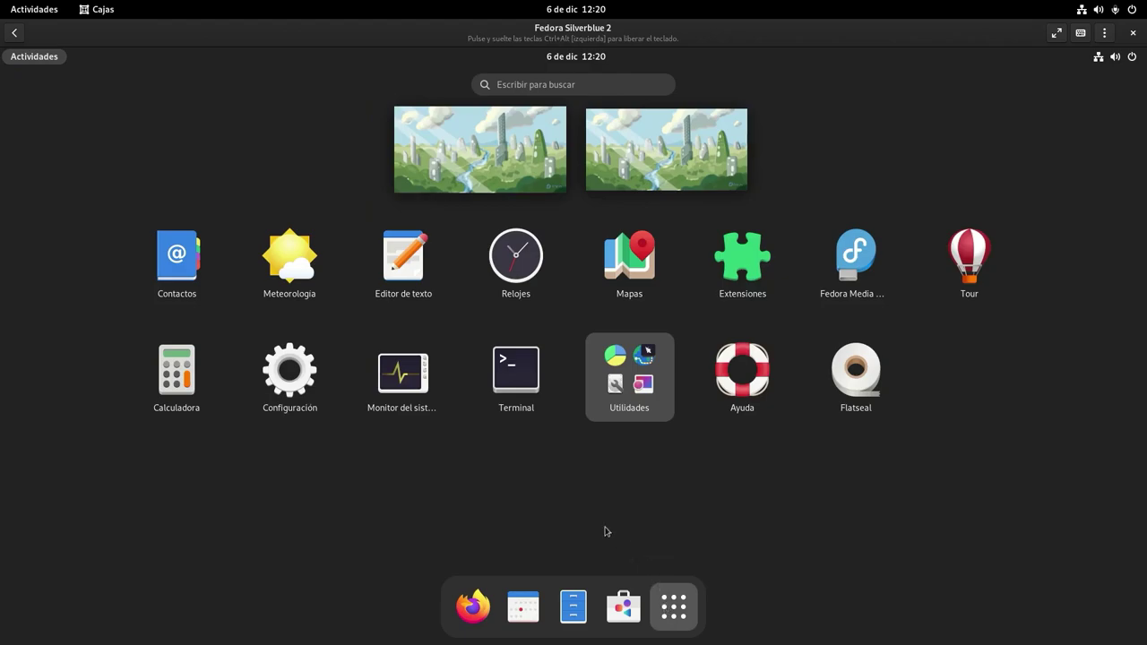
click(518, 377)
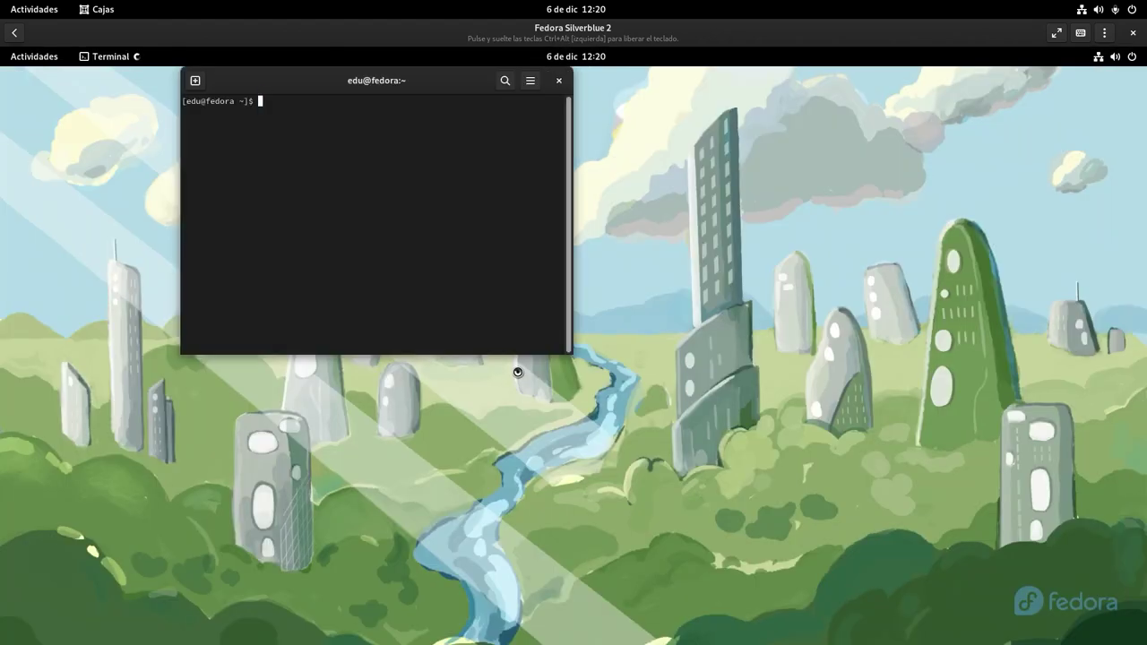
drag(361, 87, 341, 49)
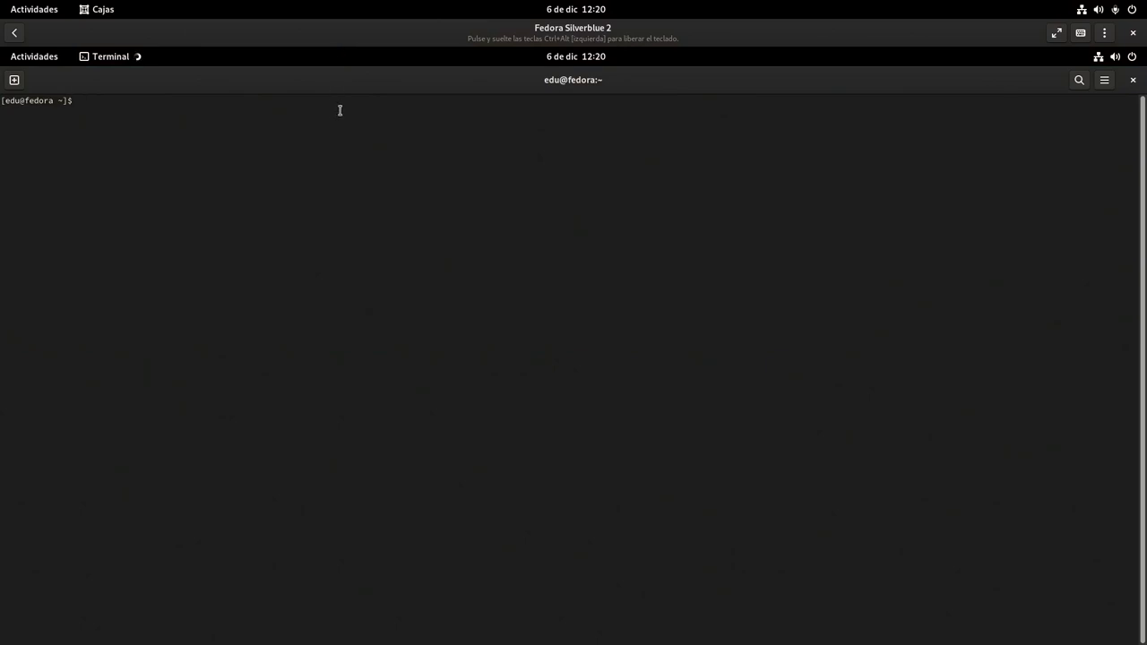
Step: Replace the host's Flatseal with a host terminal tiled beside the virtual machine window
drag(368, 44, 2, 255)
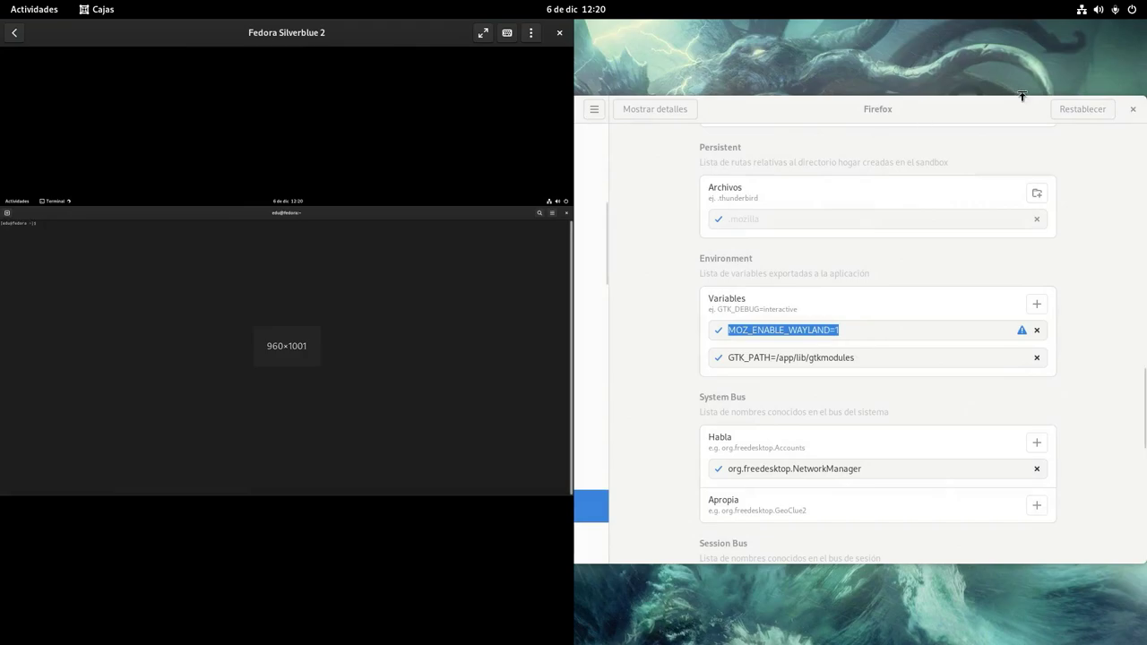
click(1133, 108)
key(super)
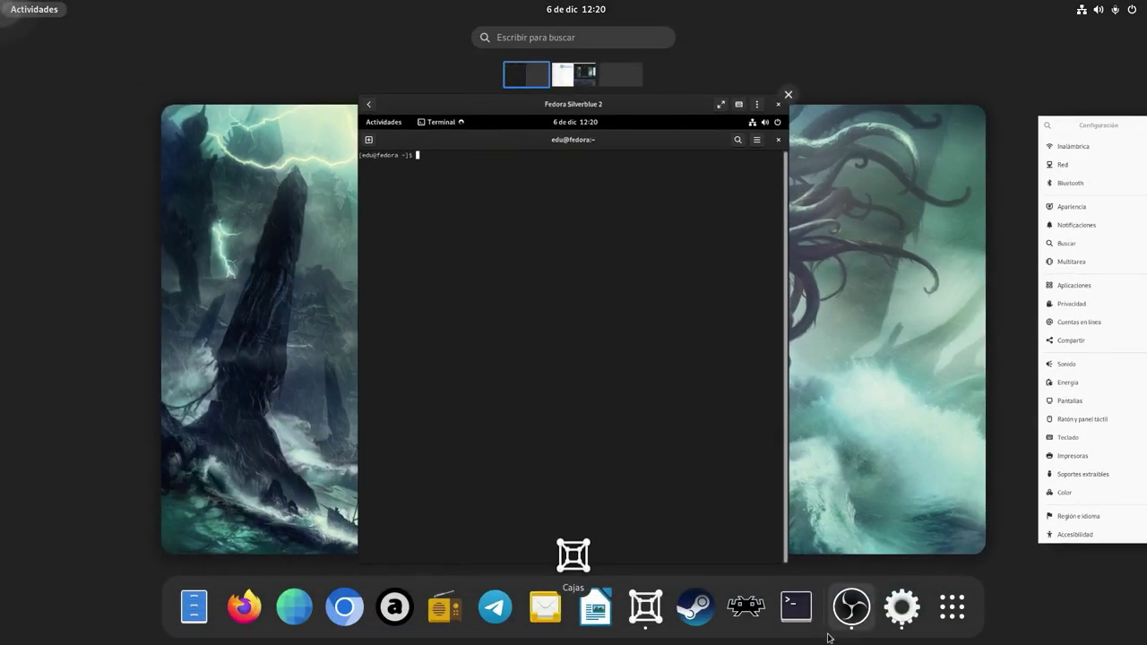
click(796, 606)
drag(755, 43, 1080, 220)
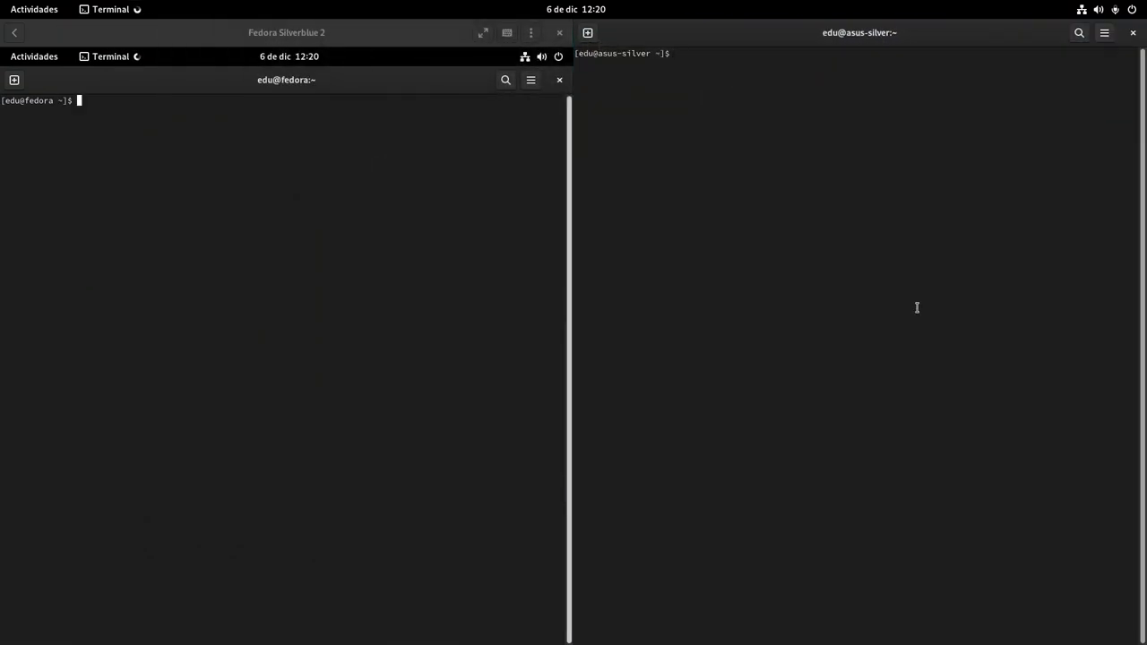
Step: List the host's ffmpeg Flatpaks with "flatpak list | grep ffmpeg" and copy the ID org.freedesktop.Platform.ffmpeg-full
text(flatpak list | grep ffmpeg)
key(Return)
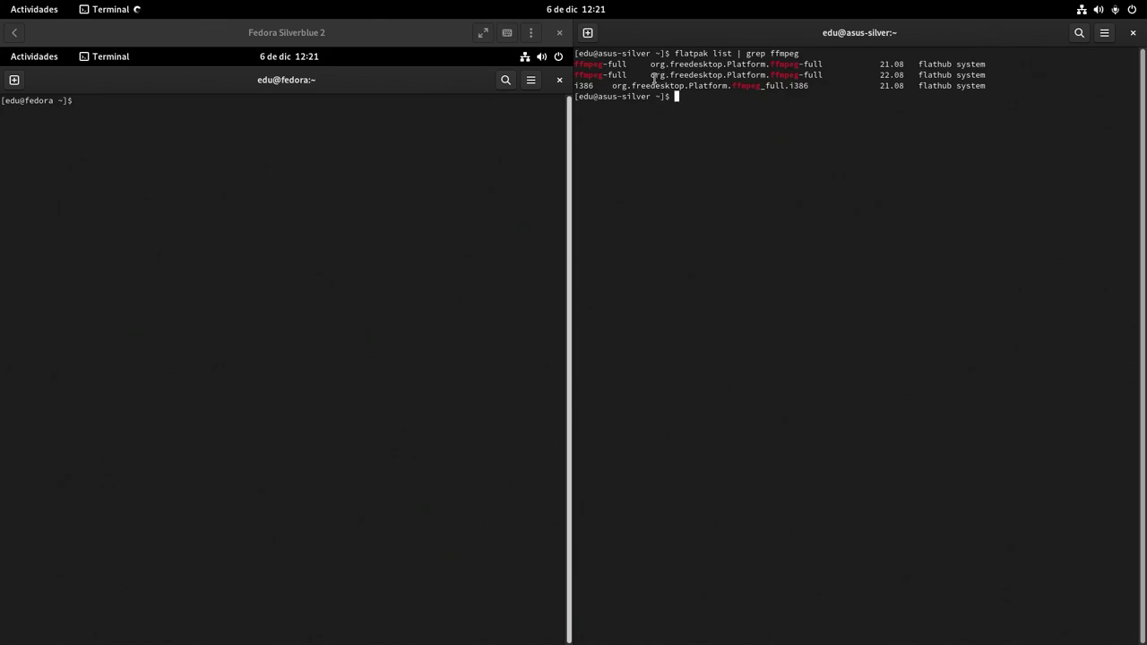
drag(652, 75, 819, 76)
right_click(800, 76)
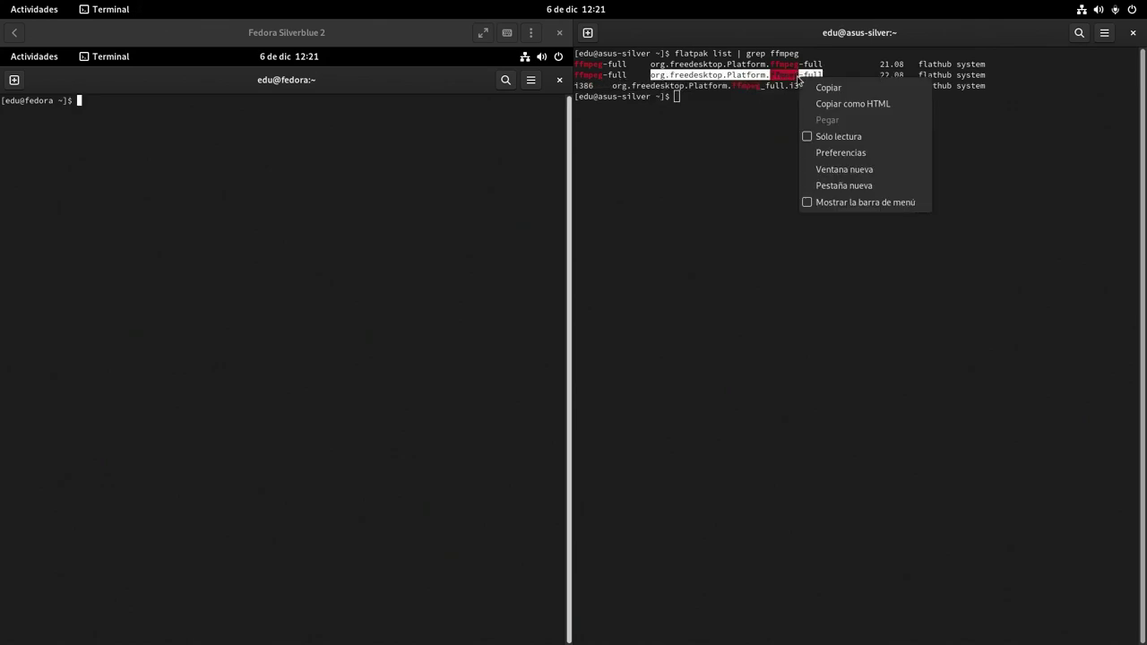
click(829, 87)
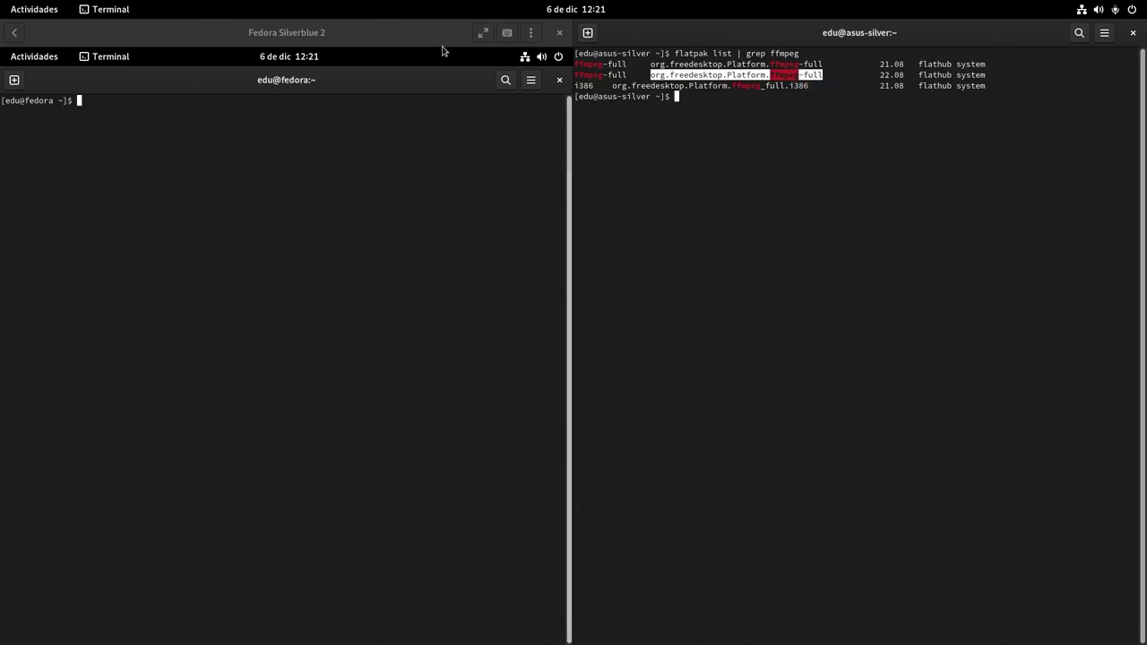
Step: Maximize the virtual machine window and enlarge the text in its terminal
double_click(391, 41)
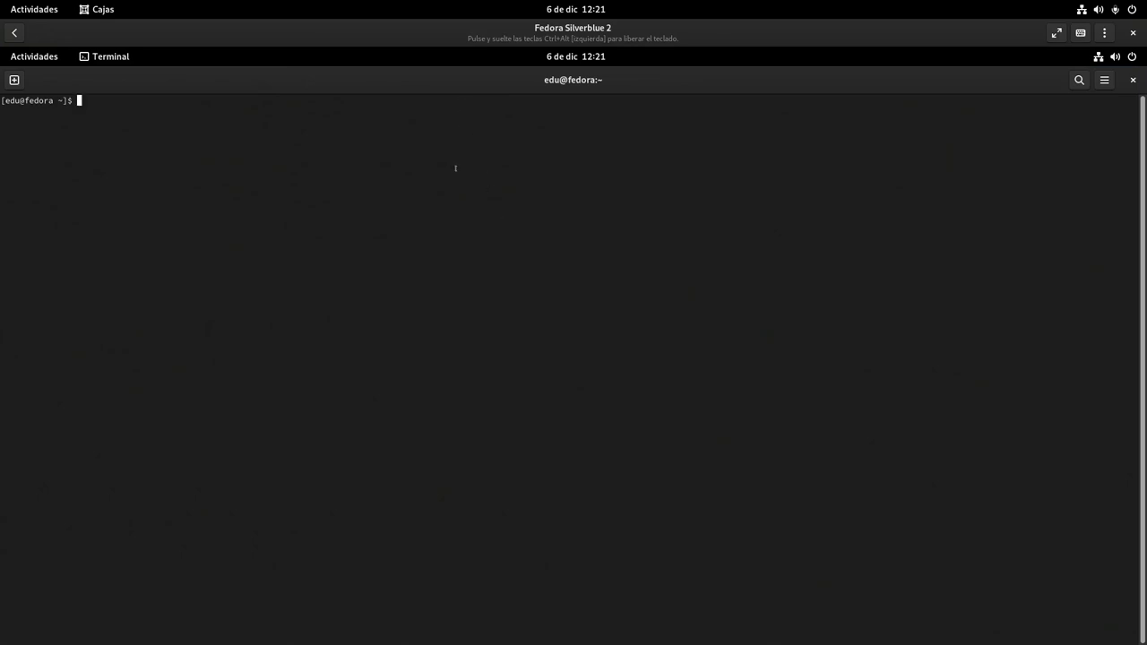
key(ctrl+plus)
key(ctrl+plus)
key(ctrl+plus)
key(ctrl+plus)
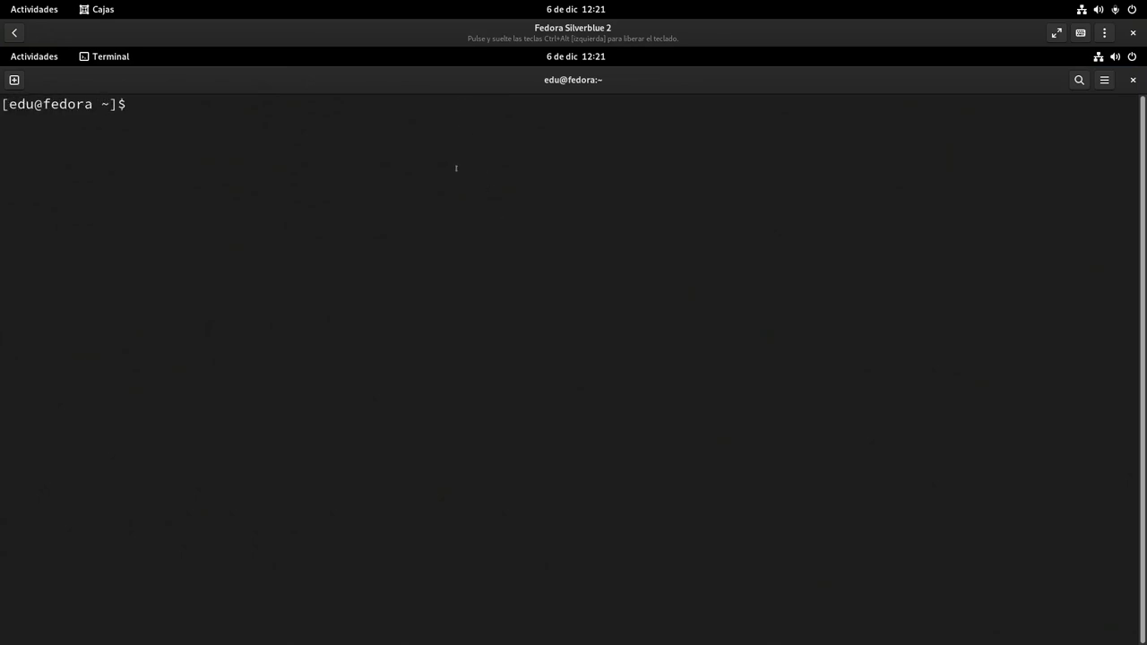
Step: Enter the command "flatpak install org.freedesktop.Platform.ffmpeg-full" using the copied ID, and enlarge the terminal text further
text(flatp)
key(BackSpace)
text(pak install)
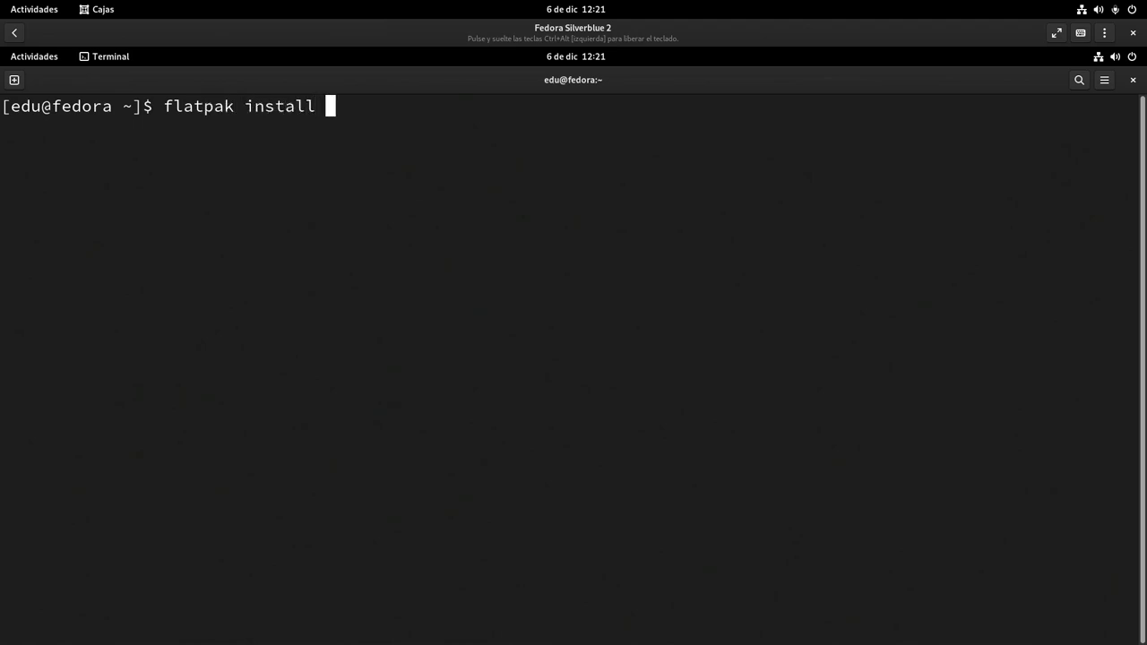
right_click(456, 172)
key(Down)
key(Return)
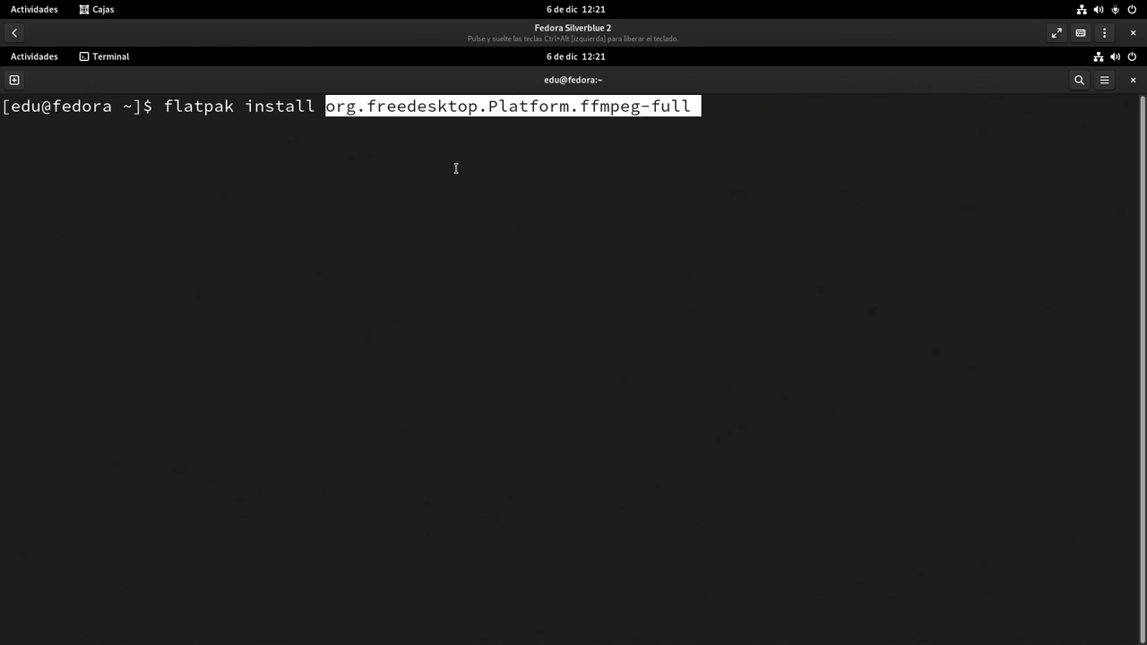
key(ctrl+plus)
key(ctrl+plus)
key(End)
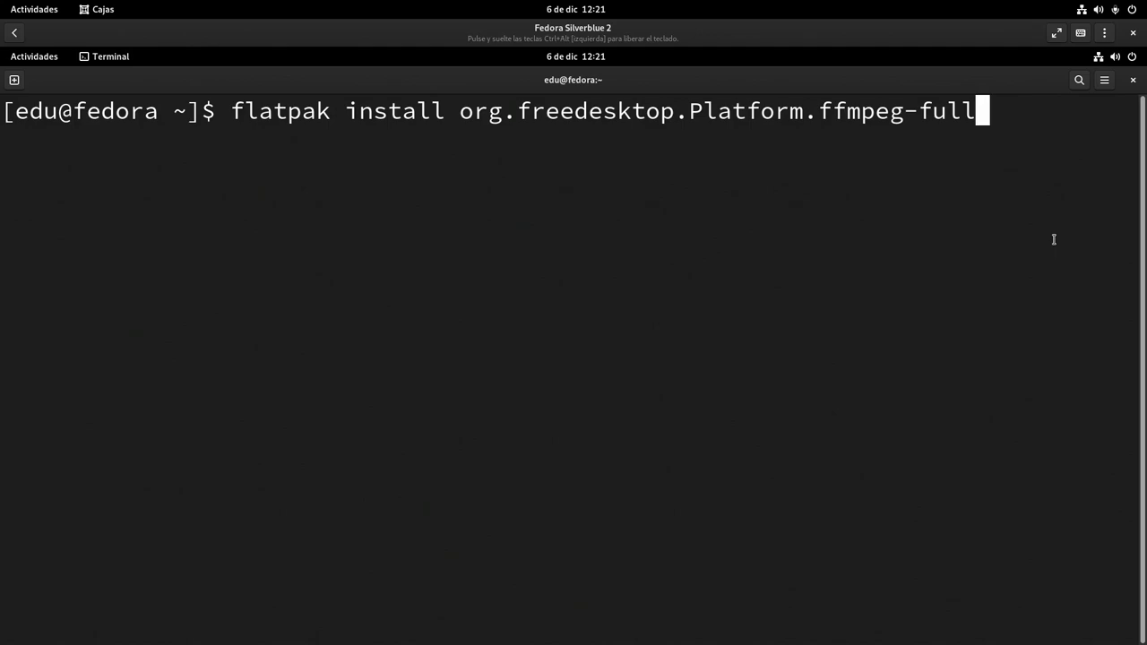
Step: Run the install command, choose option 1 for ffmpeg-full 22.08, and accept the system installation changes
key(Return)
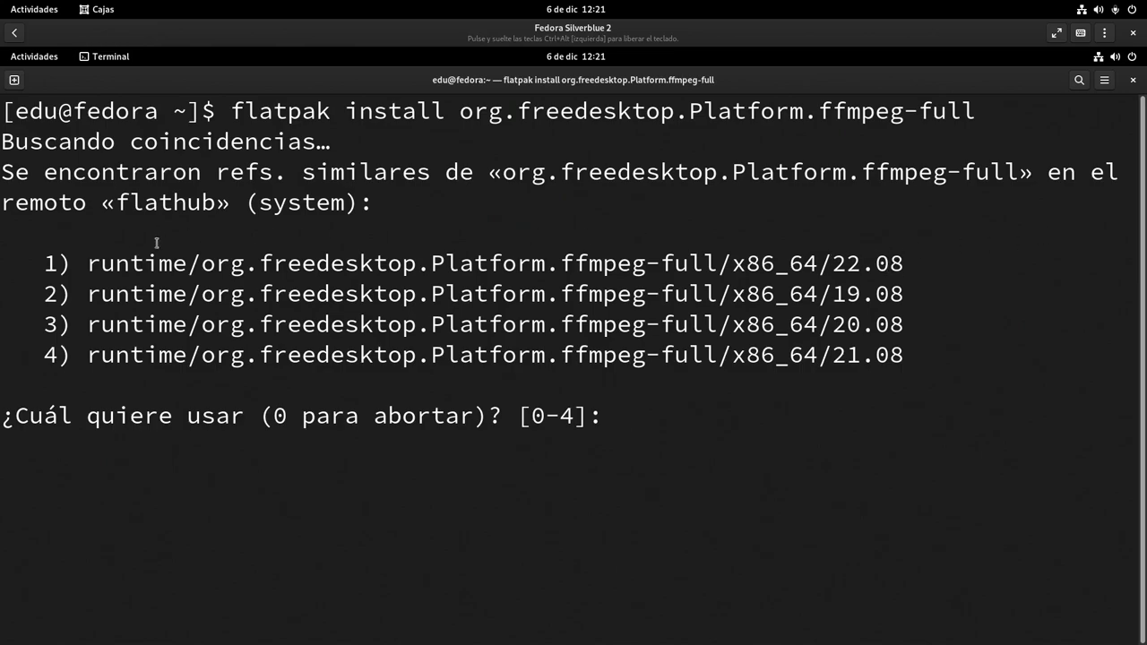
text(1)
key(Return)
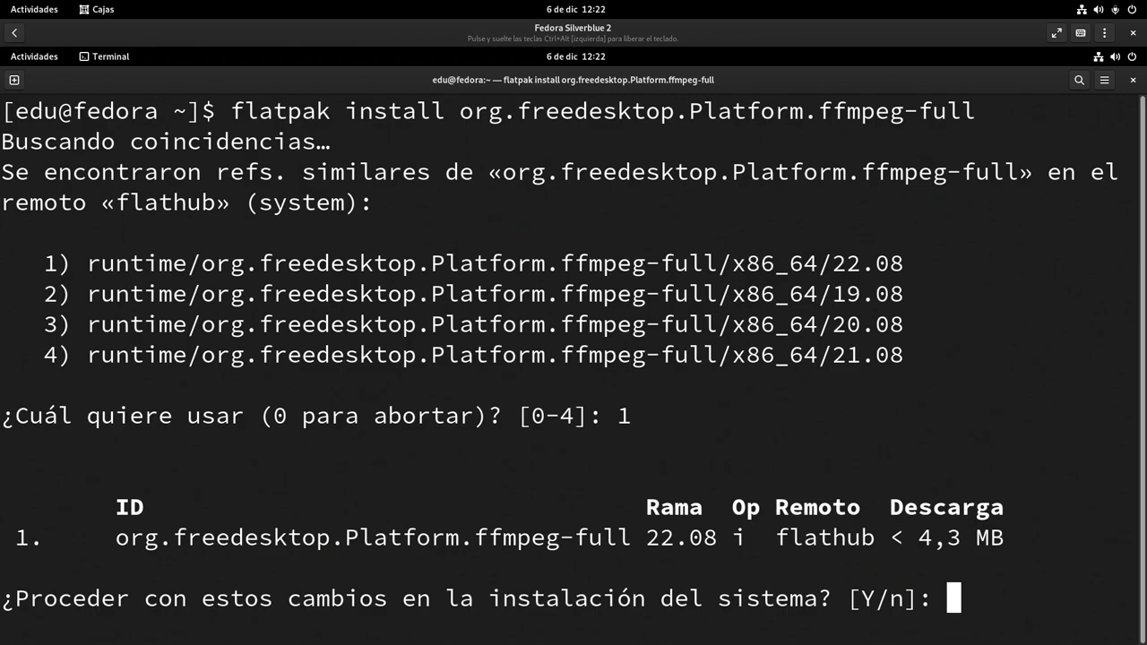
text(y)
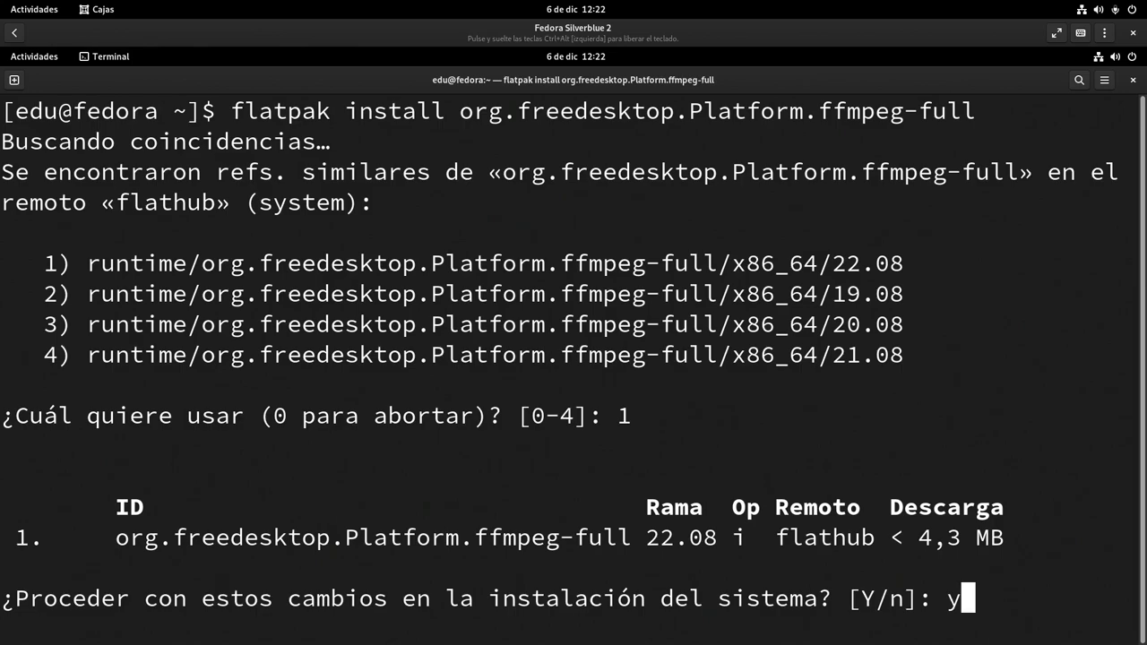
key(Return)
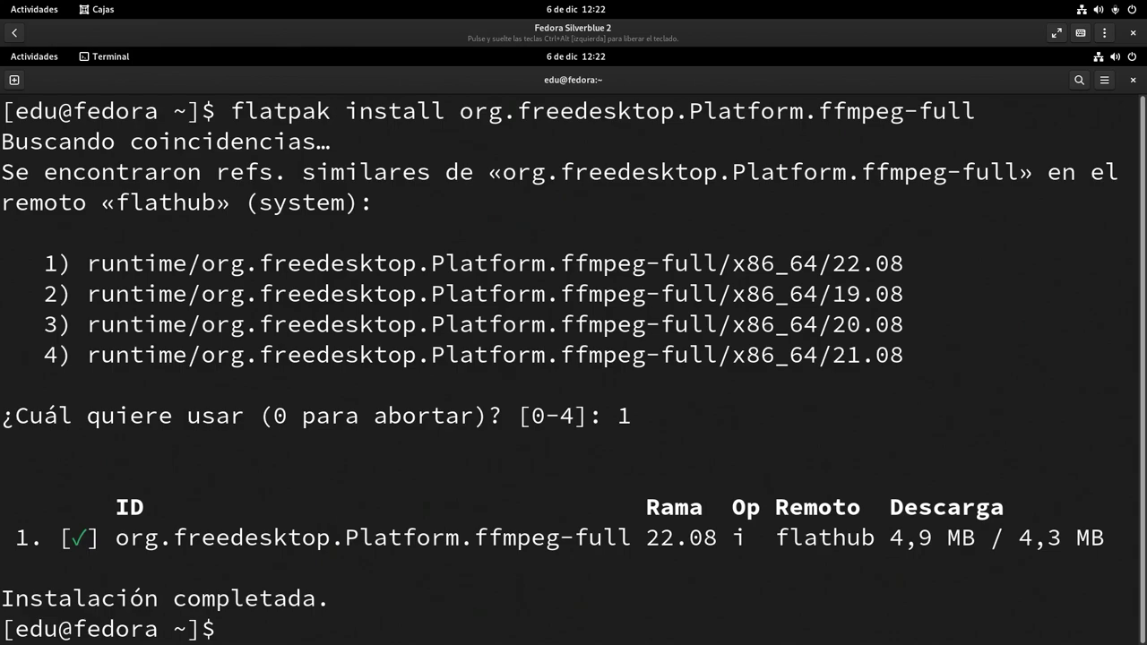
Step: Clear the terminal, rerun "flatpak install org.freedesktop.Platform.ffmpeg-full" with option 4 for version 21.08, and accept the changes
text(clear)
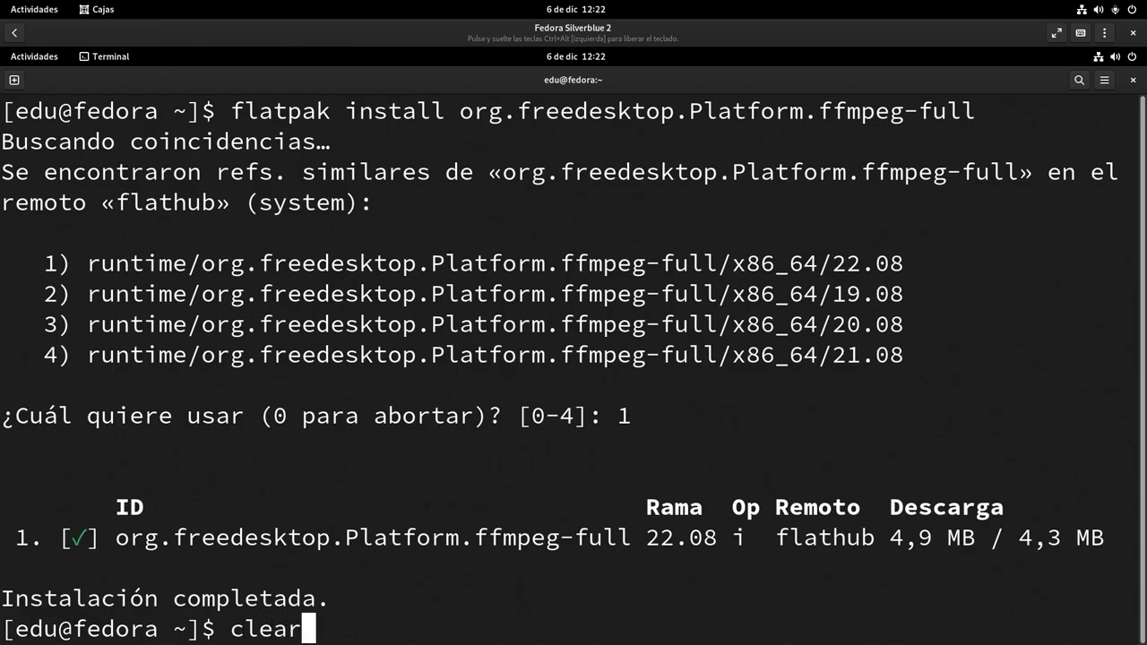
key(Return)
key(Up)
key(Up)
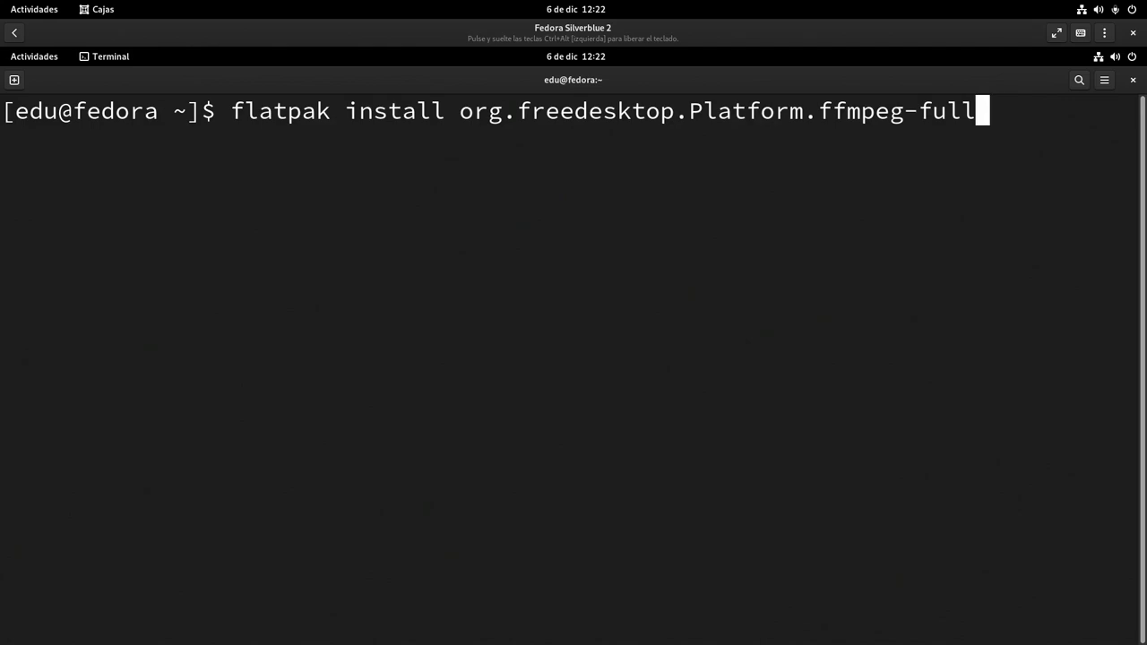
key(Return)
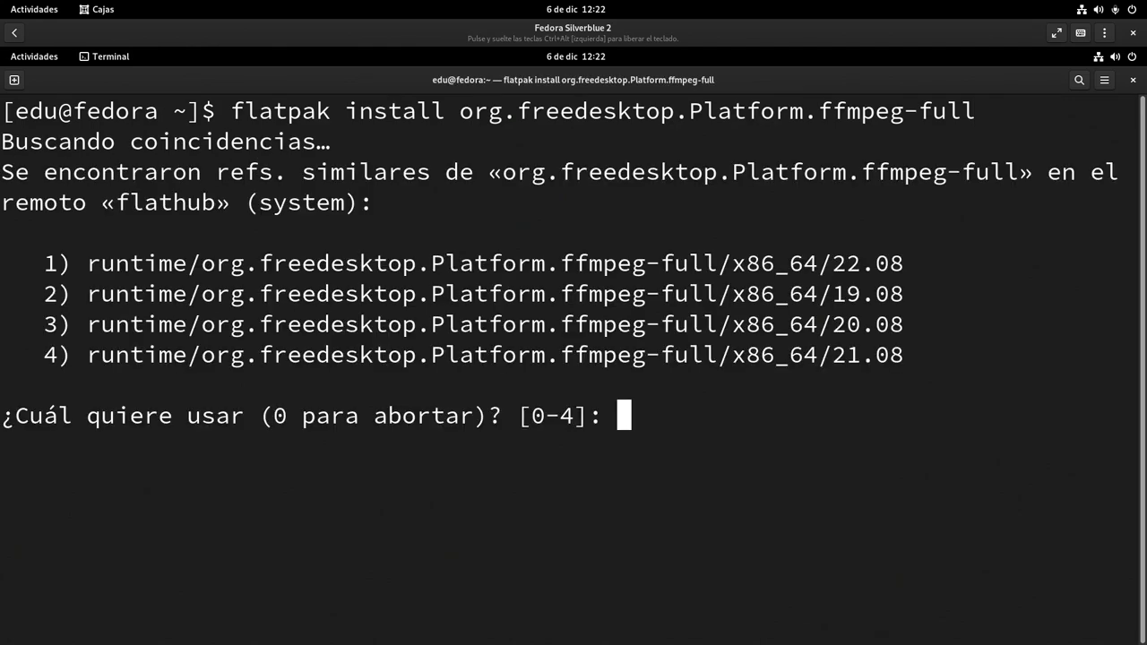
text(4)
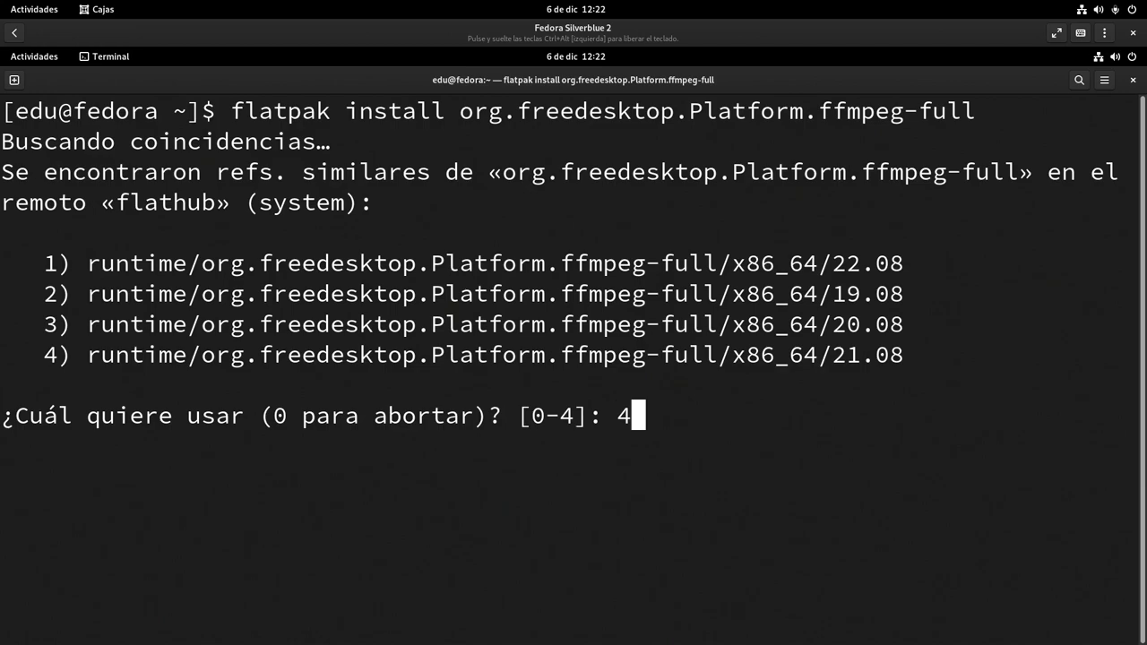
key(Return)
text(y)
key(Return)
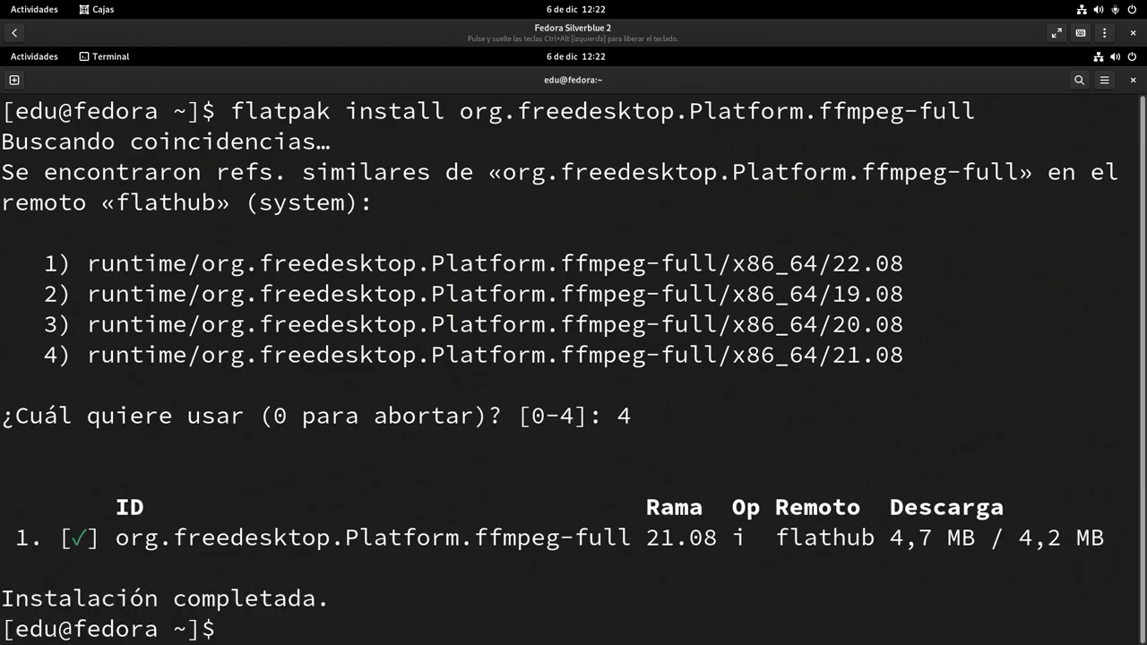
Step: Clear the terminal, check the installed ffmpeg Flatpaks with "flatpak list | grep ffmpeg", and exit the terminal
text(celar)
key(BackSpace)
key(BackSpace)
key(BackSpace)
key(BackSpace)
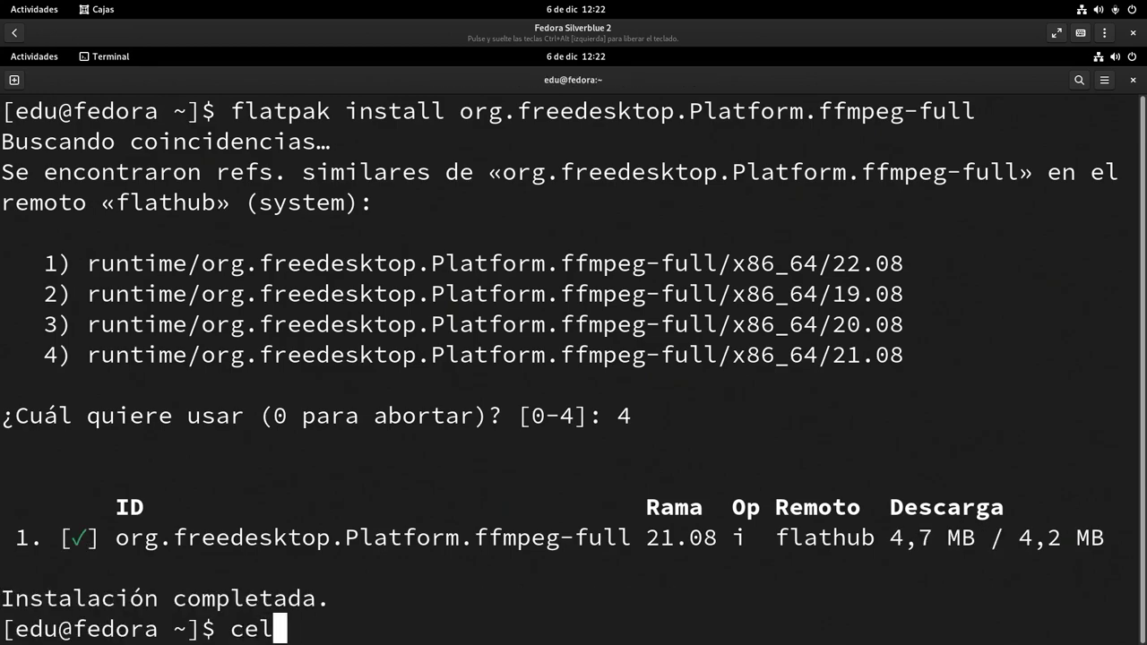
text(lear)
key(Return)
text(flatpak)
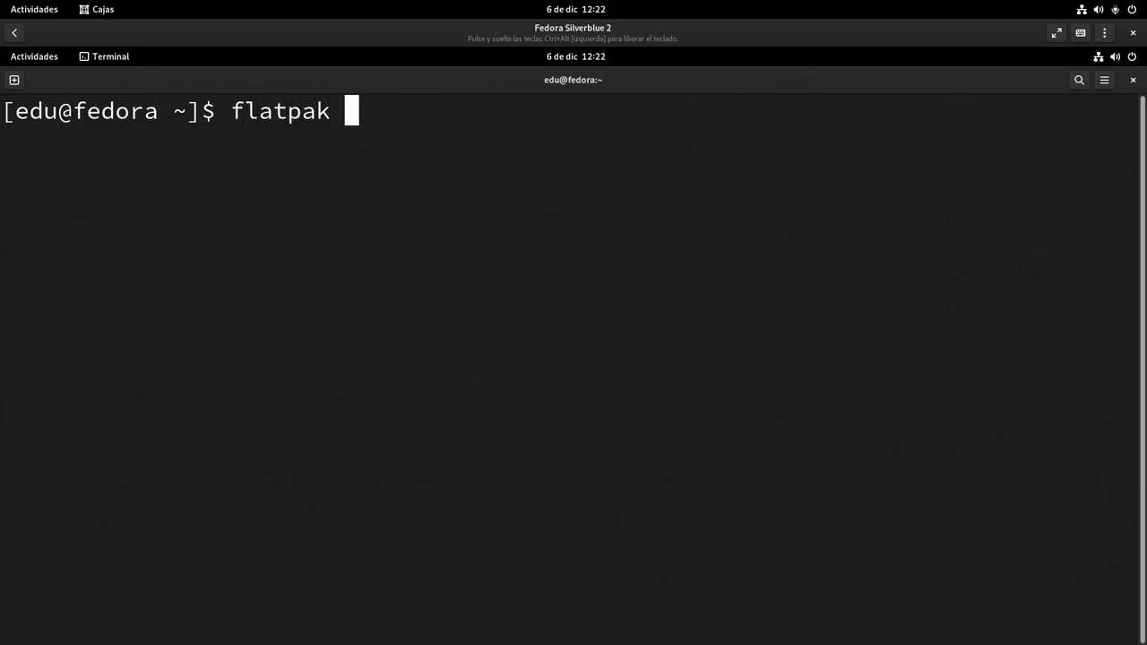
key(ctrl+minus)
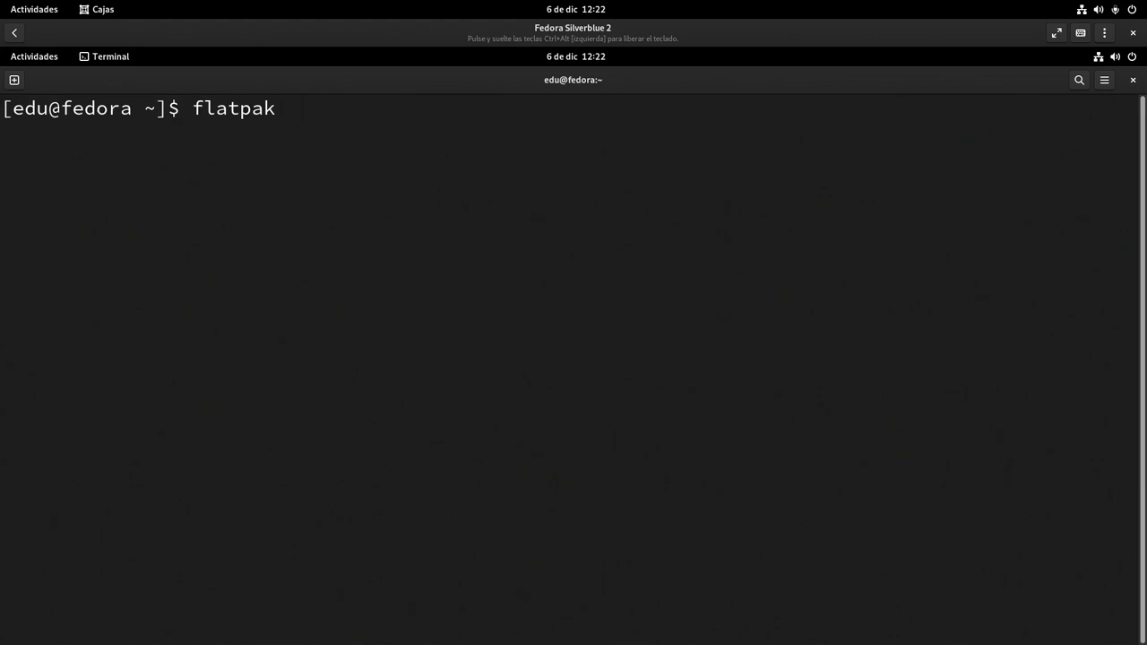
text(list | grep)
text(fmpeg)
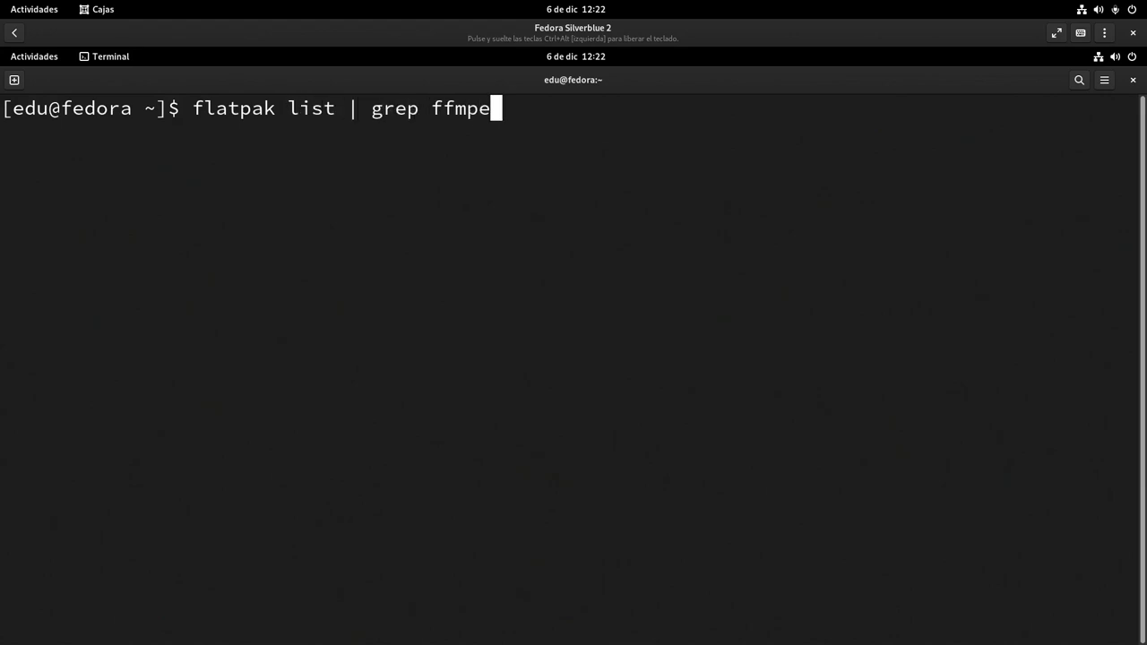
key(Return)
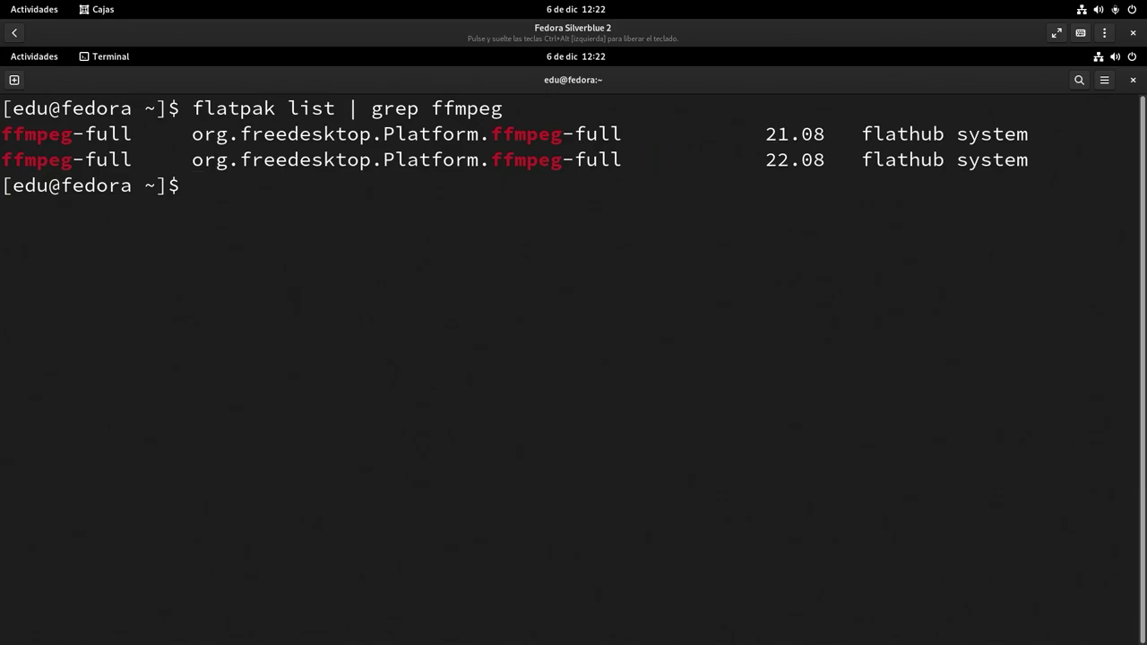
text(exit)
key(Return)
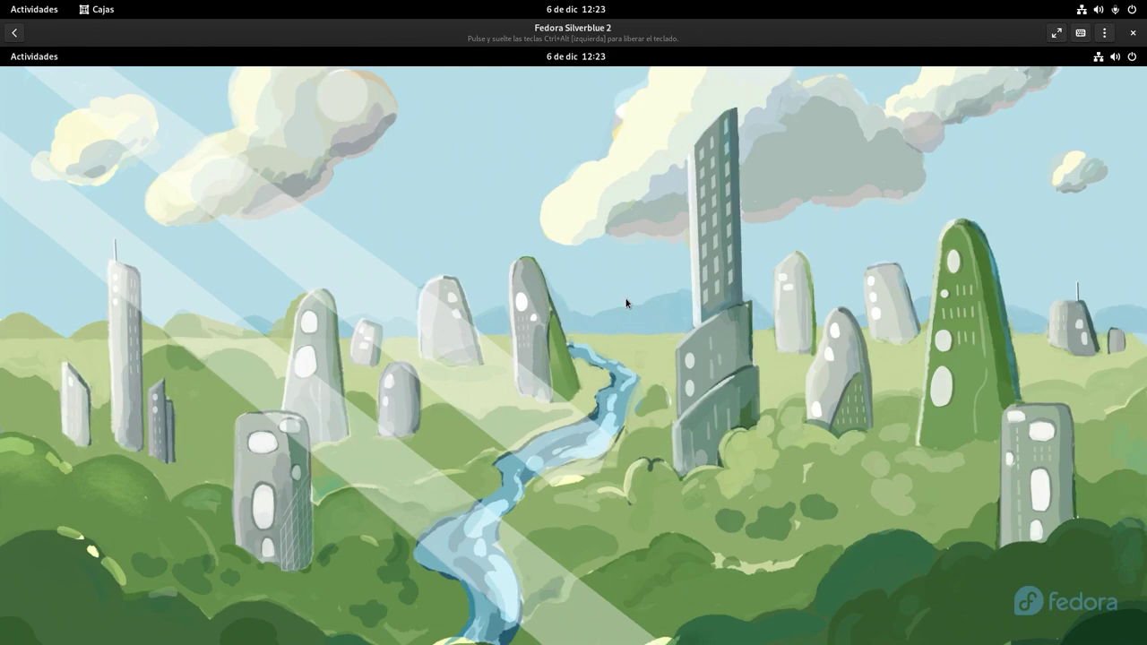
Step: Open a new terminal in the virtual machine, maximize it, and enlarge its text
click(52, 57)
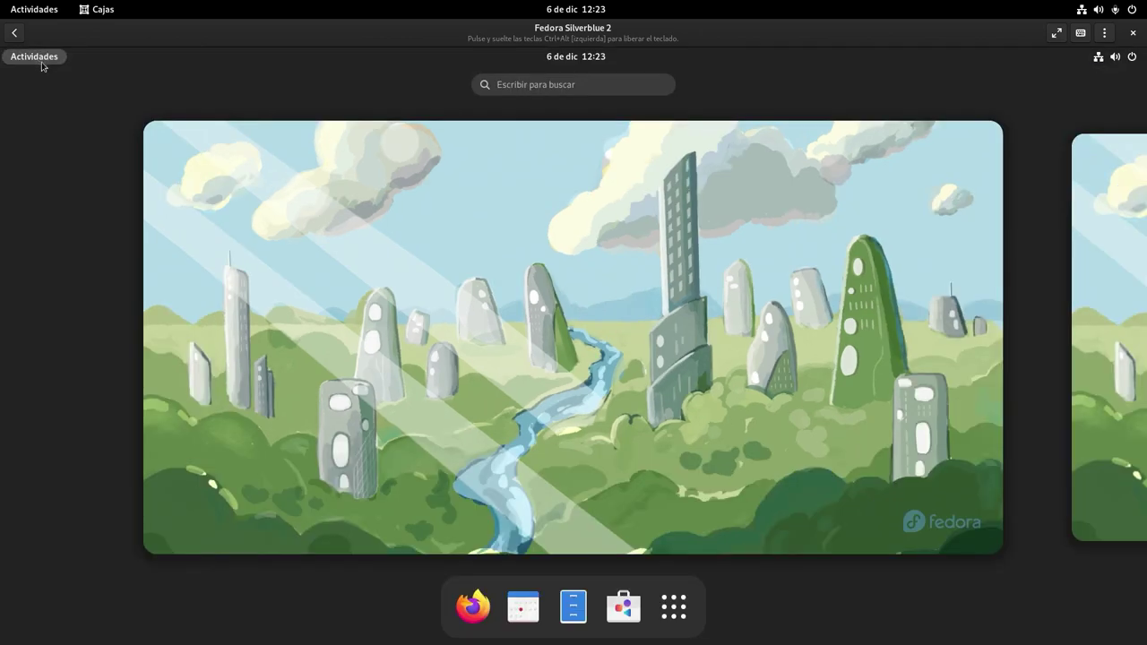
click(674, 607)
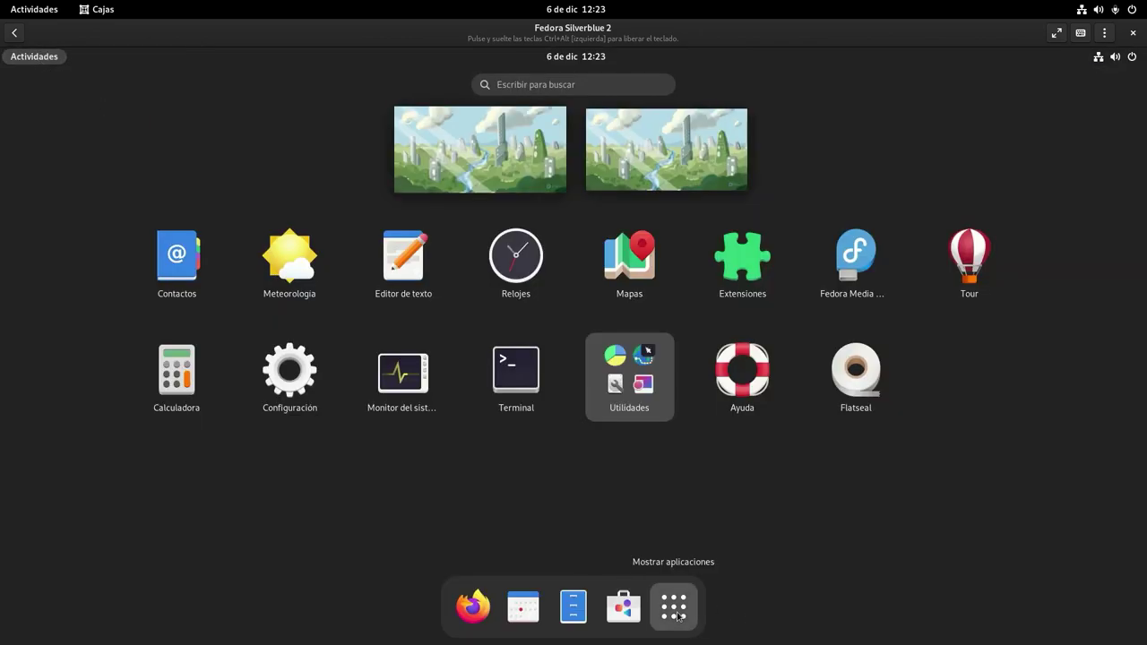
click(517, 394)
double_click(418, 80)
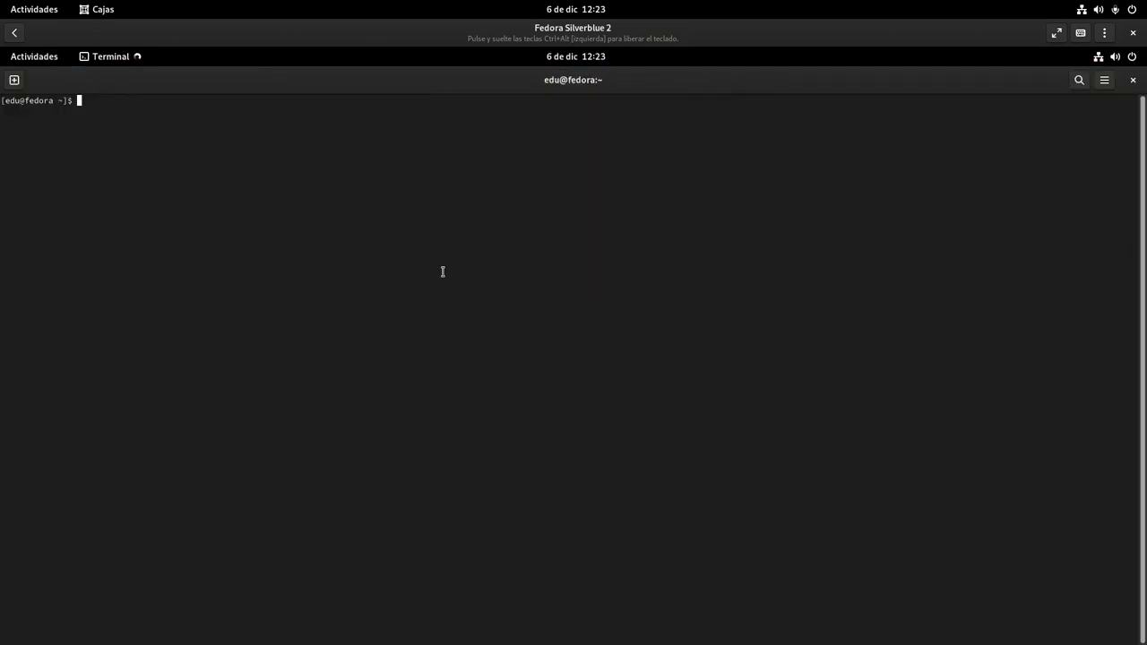
key(ctrl+plus)
key(ctrl+plus)
key(ctrl+plus)
key(ctrl+plus)
key(ctrl+plus)
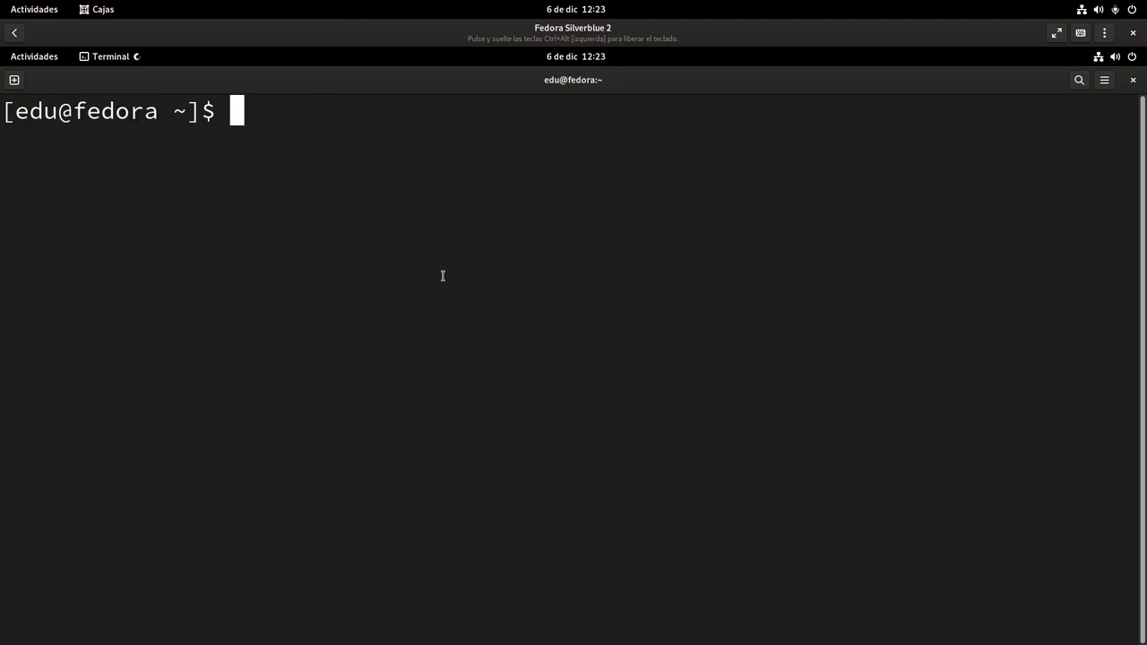
key(ctrl+minus)
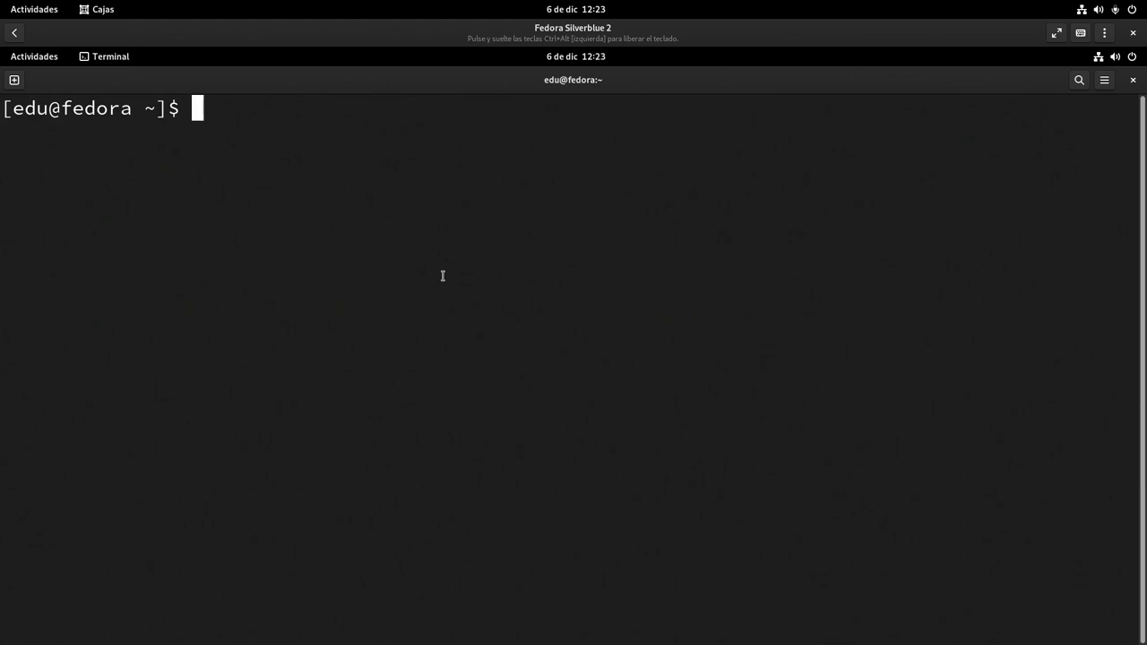
Step: Install the Steam controller support package with "rpm-ostree install steam-devices", adjusting the terminal text size for readability
text(rpm-o)
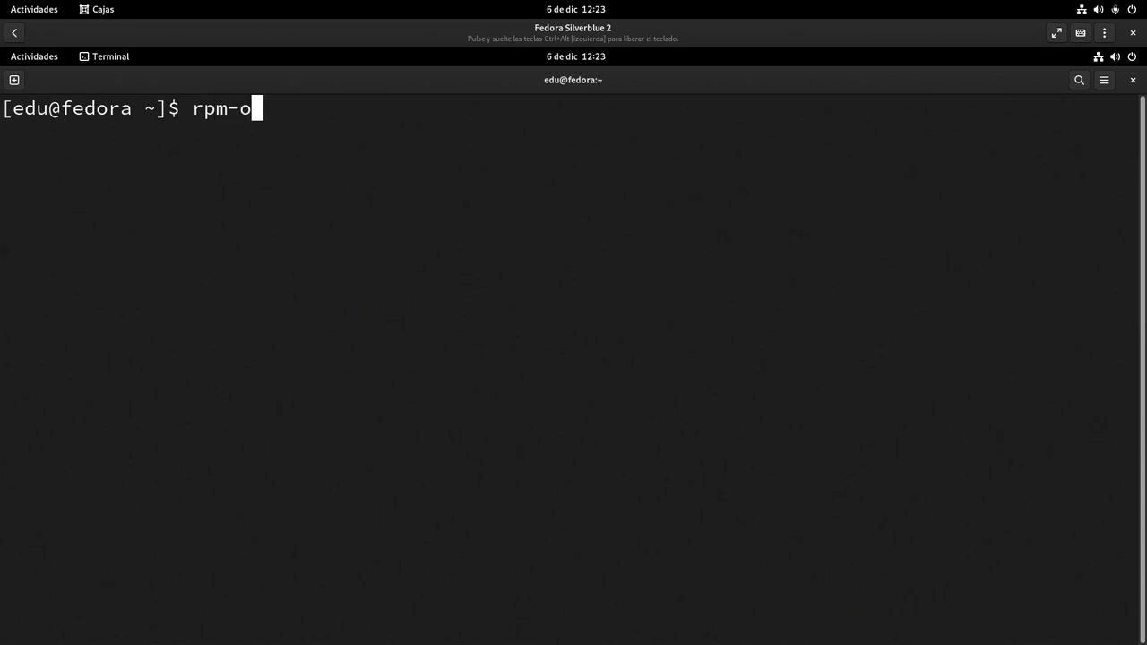
text(stree install )
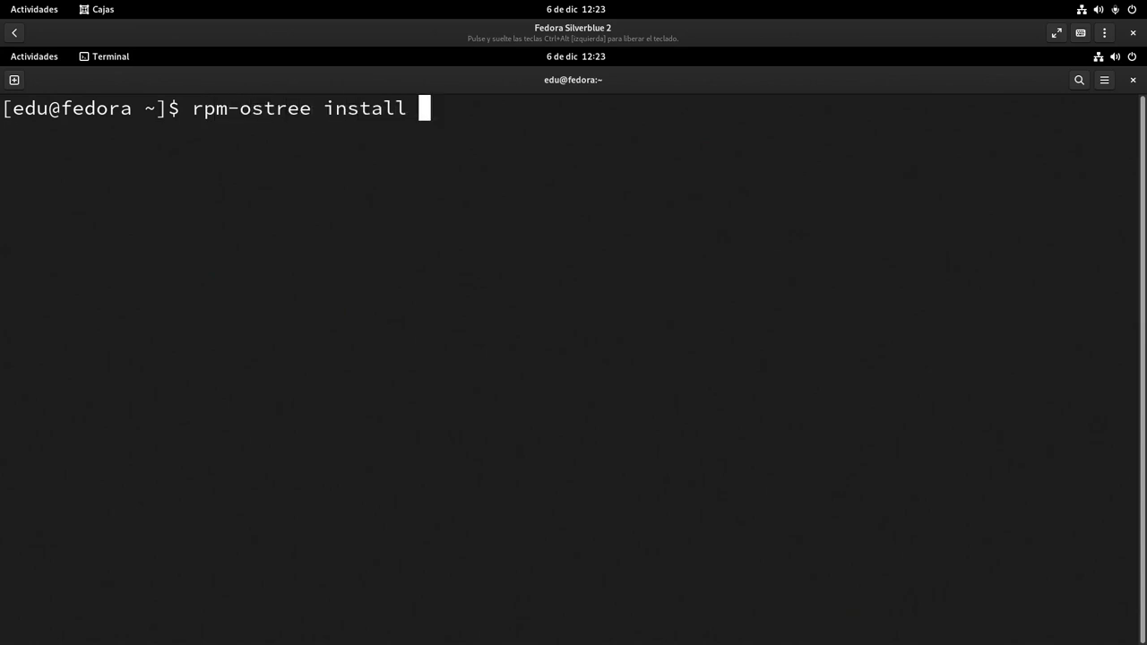
text(steam-devices)
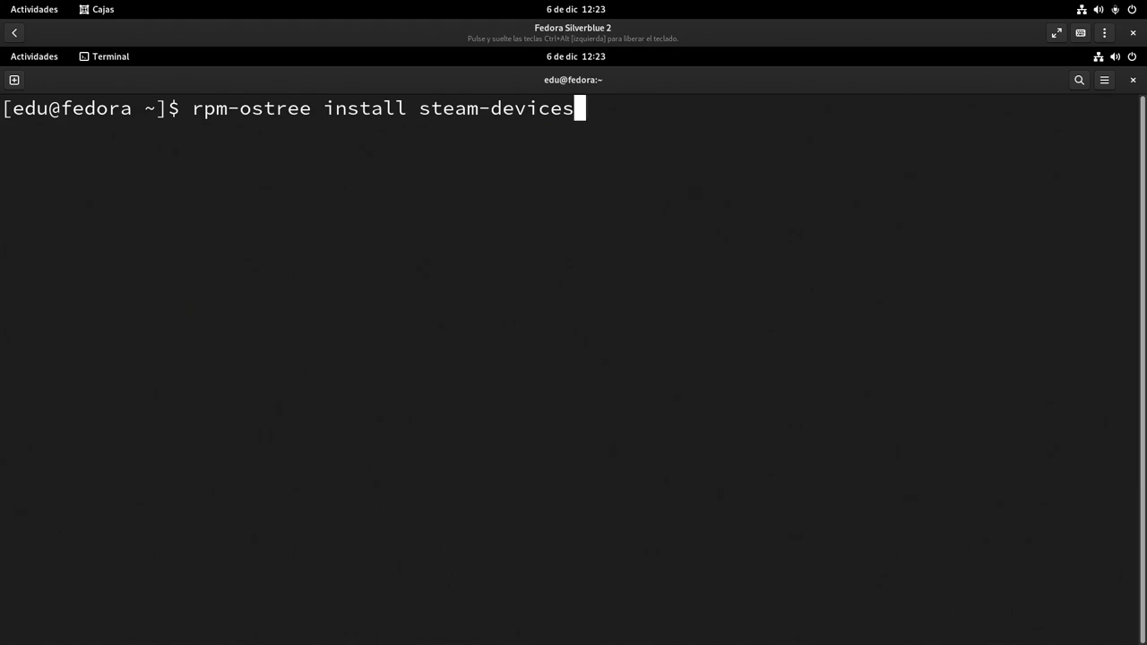
key(ctrl+plus)
key(ctrl+plus)
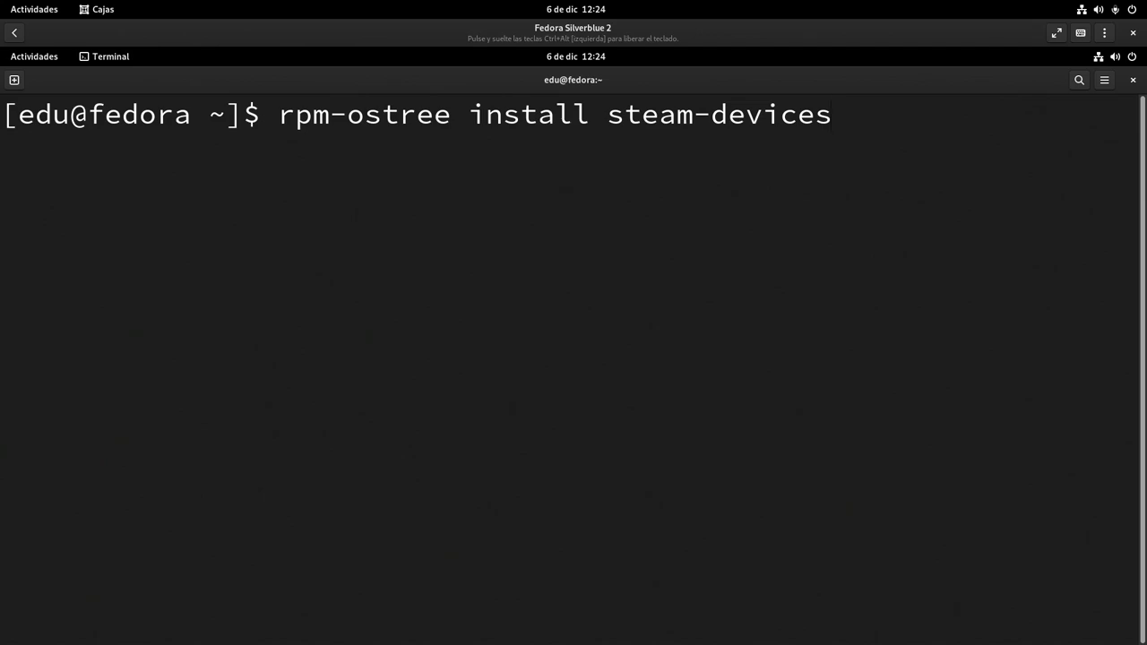
key(Return)
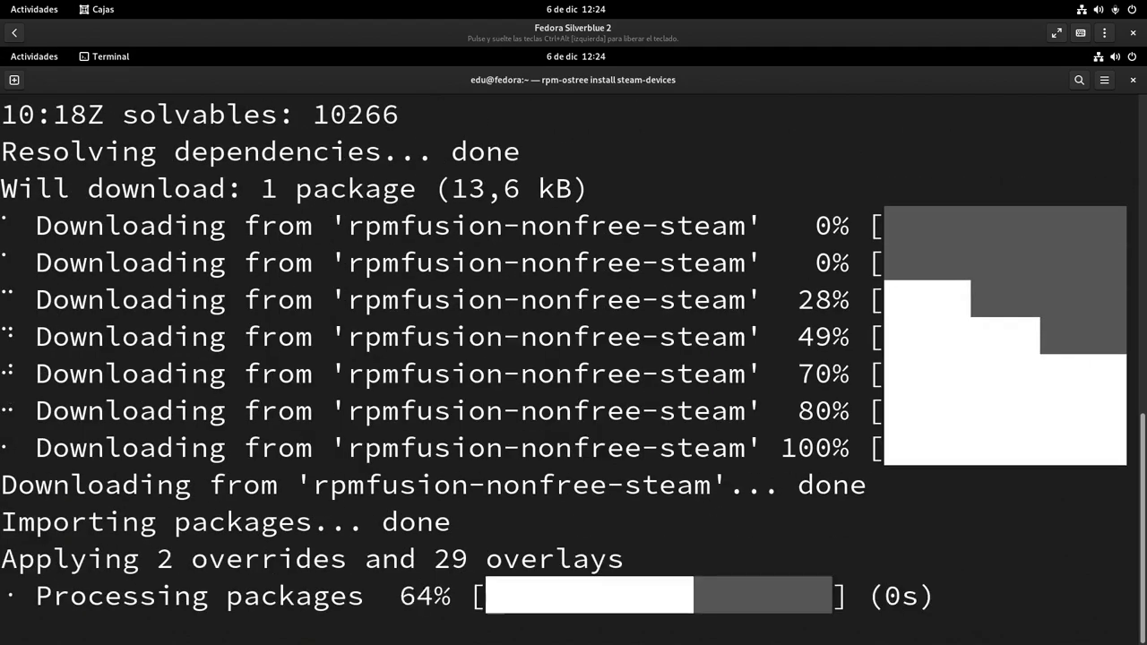
key(ctrl+minus)
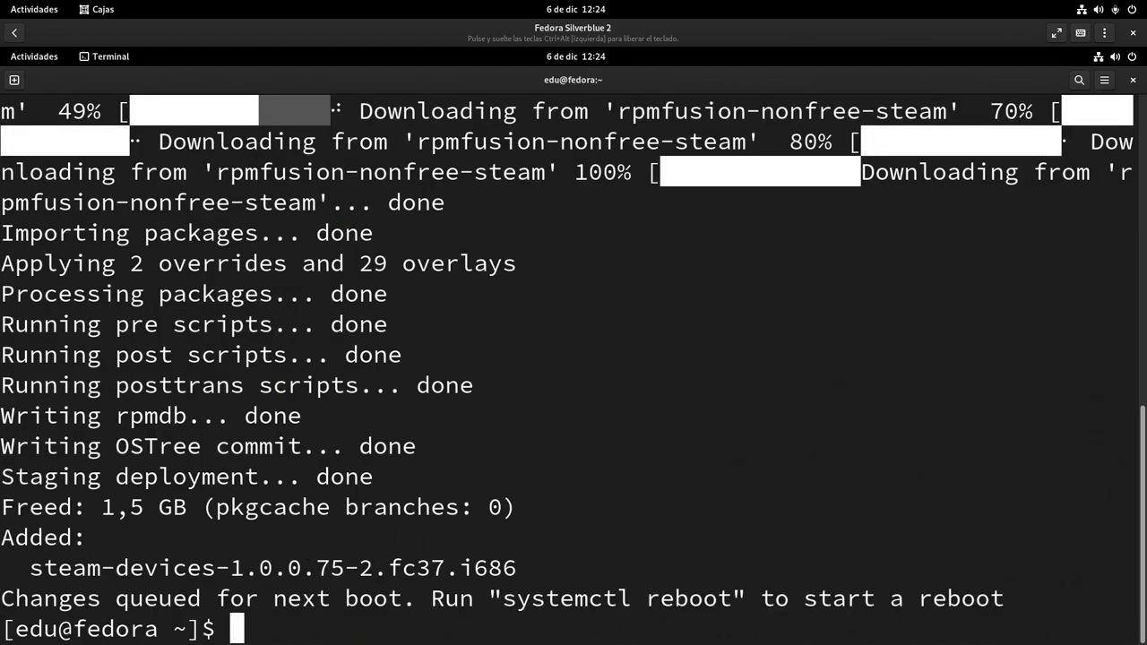
Step: Clear the terminal and edit the recalled install command to read "rpm-ostree install --apply-live steam-devices" without running it
text(celar)
key(Return)
text(clear)
key(Return)
key(Up)
key(Up)
key(Up)
key(Left)
key(Left)
key(Left)
key(Left)
key(Left)
key(Left)
key(Left)
key(Left)
key(Left)
key(Left)
key(Left)
key(Left)
key(Left)
key(Left)
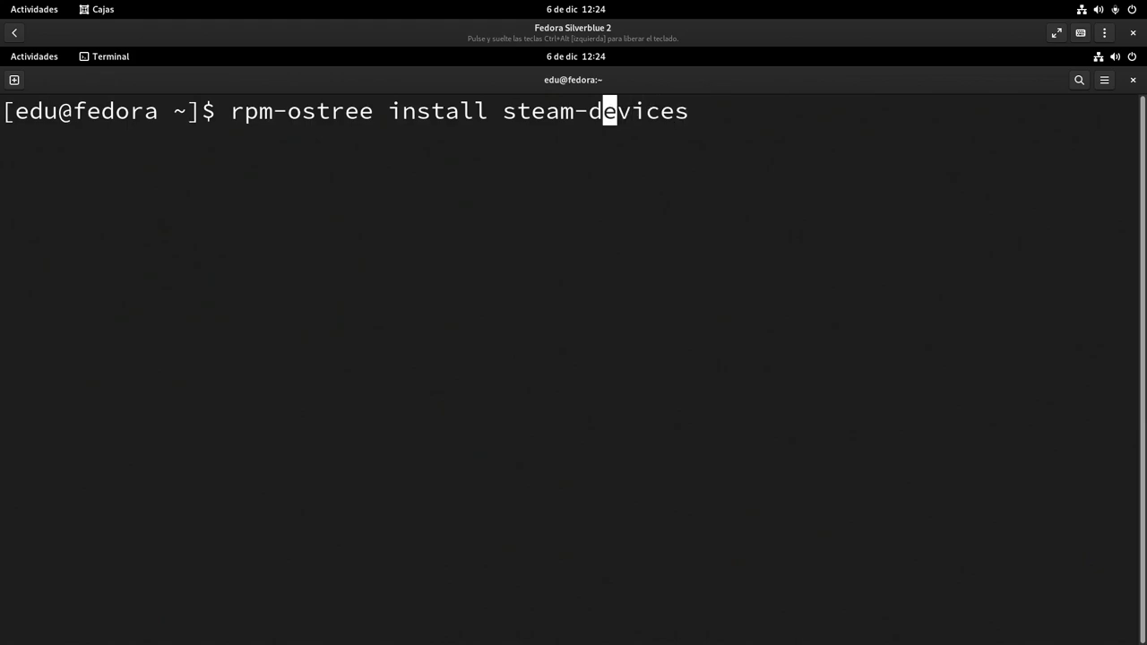
text(--ap)
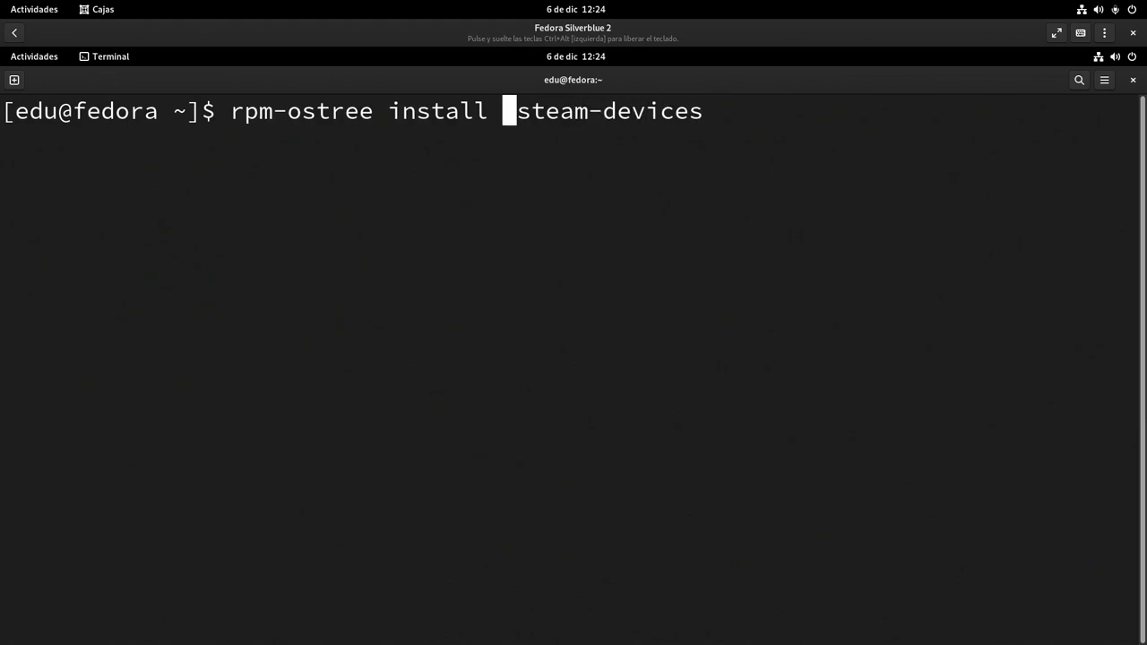
text(ply-ilv)
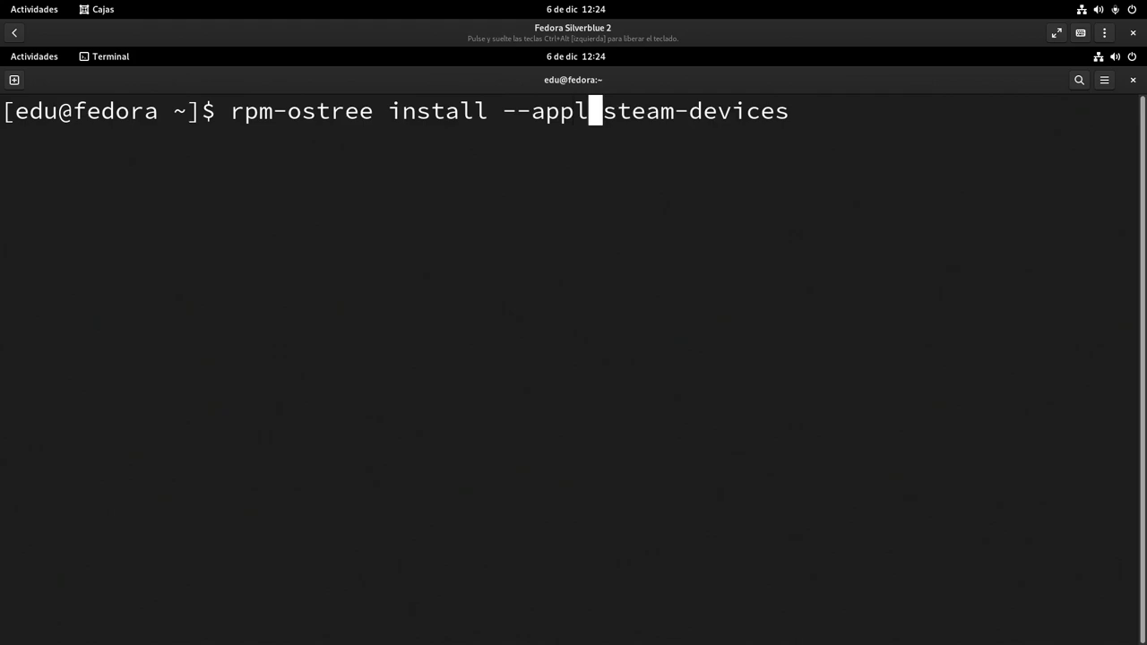
text(e)
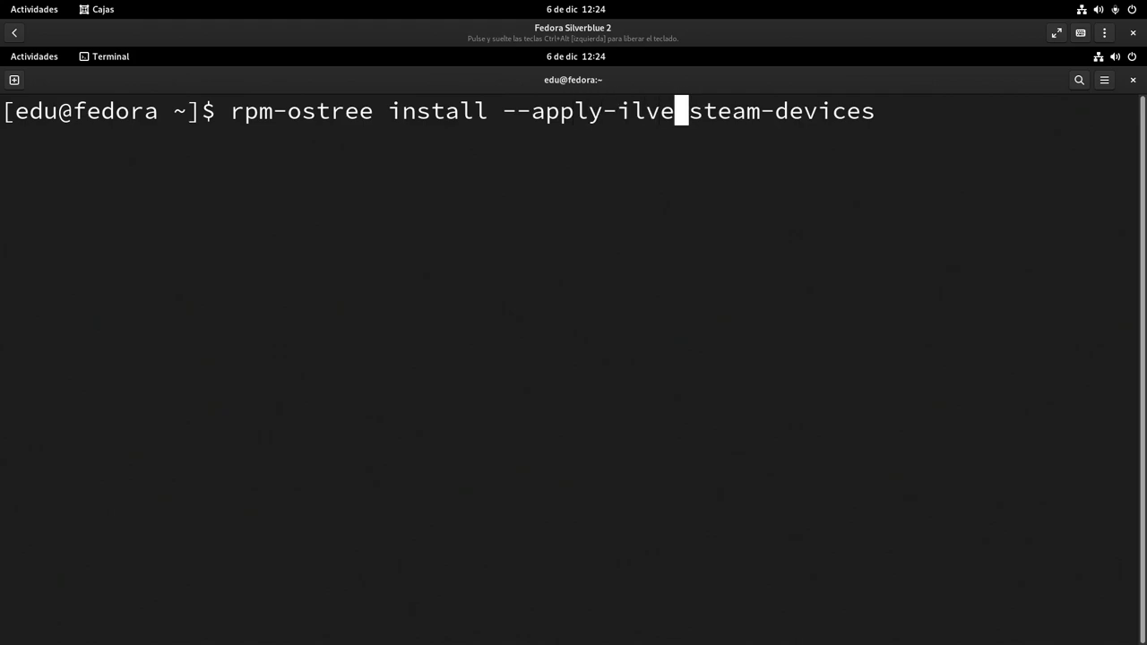
key(BackSpace)
key(BackSpace)
key(BackSpace)
key(BackSpace)
text(live)
key(Right)
key(Right)
key(Right)
key(Right)
key(Right)
key(Right)
key(Right)
key(Right)
key(Right)
key(Right)
key(Right)
key(Right)
key(Right)
key(Right)
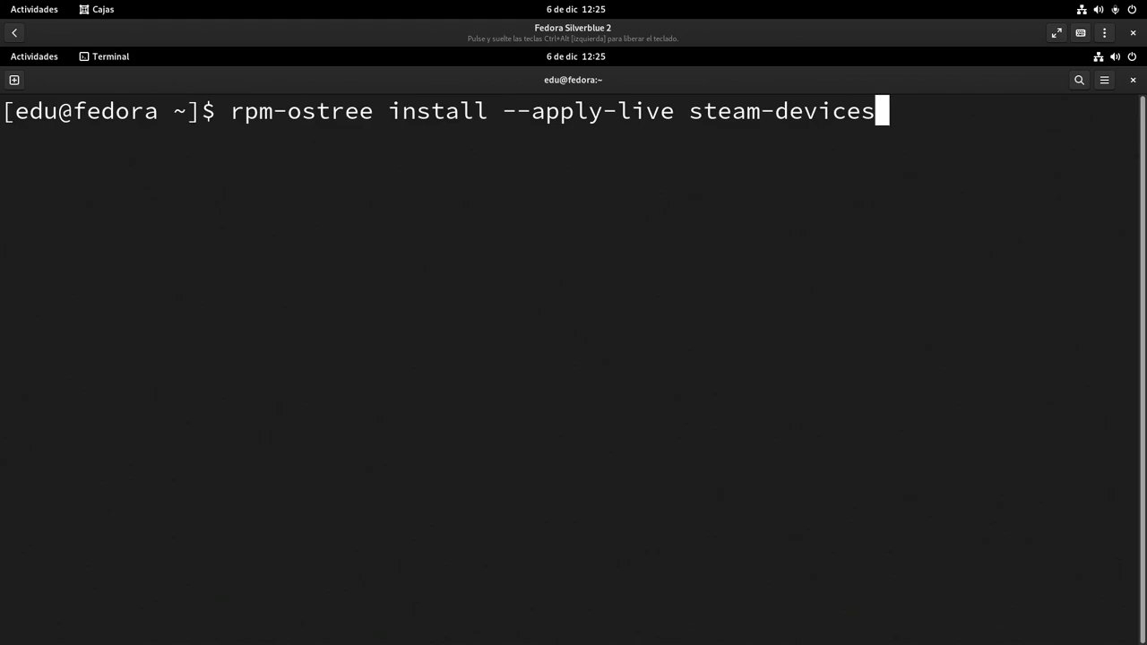
Step: Review the --apply-live option in the entered command and erase the command without running it
key(Left)
key(Left)
key(Left)
key(Left)
key(Left)
key(Left)
key(Left)
key(Left)
key(Left)
key(Left)
key(Left)
key(Left)
key(Left)
key(Left)
key(Left)
key(Left)
key(Right)
key(Right)
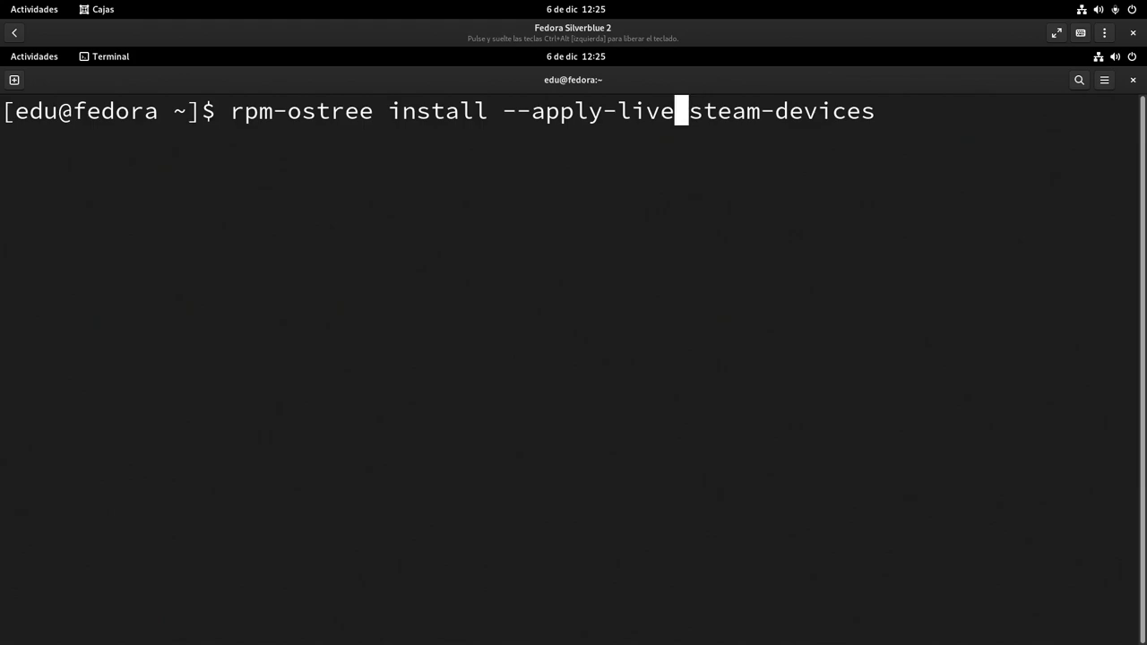
key(End)
key(BackSpace)
key(BackSpace)
key(BackSpace)
key(BackSpace)
key(BackSpace)
key(BackSpace)
key(BackSpace)
key(BackSpace)
key(BackSpace)
key(BackSpace)
key(BackSpace)
key(BackSpace)
key(BackSpace)
key(BackSpace)
key(BackSpace)
key(BackSpace)
key(BackSpace)
key(BackSpace)
key(BackSpace)
key(BackSpace)
key(BackSpace)
key(BackSpace)
key(BackSpace)
key(BackSpace)
key(BackSpace)
key(BackSpace)
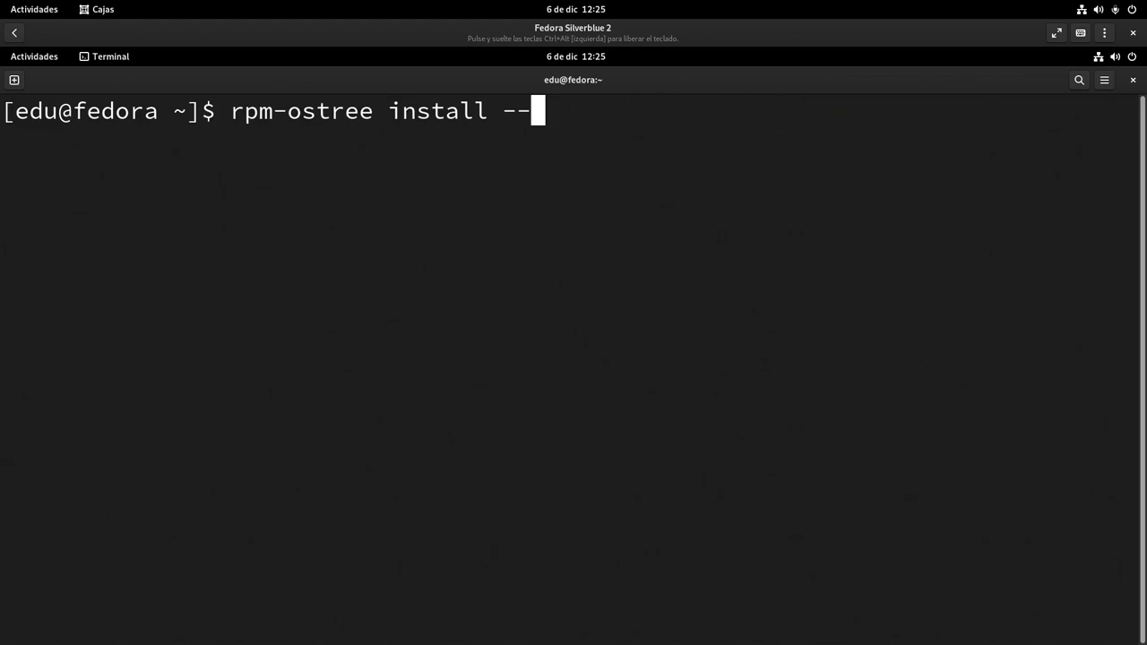
Step: Reboot the virtual machine with the command "systemctl reboot"
text(sysmt)
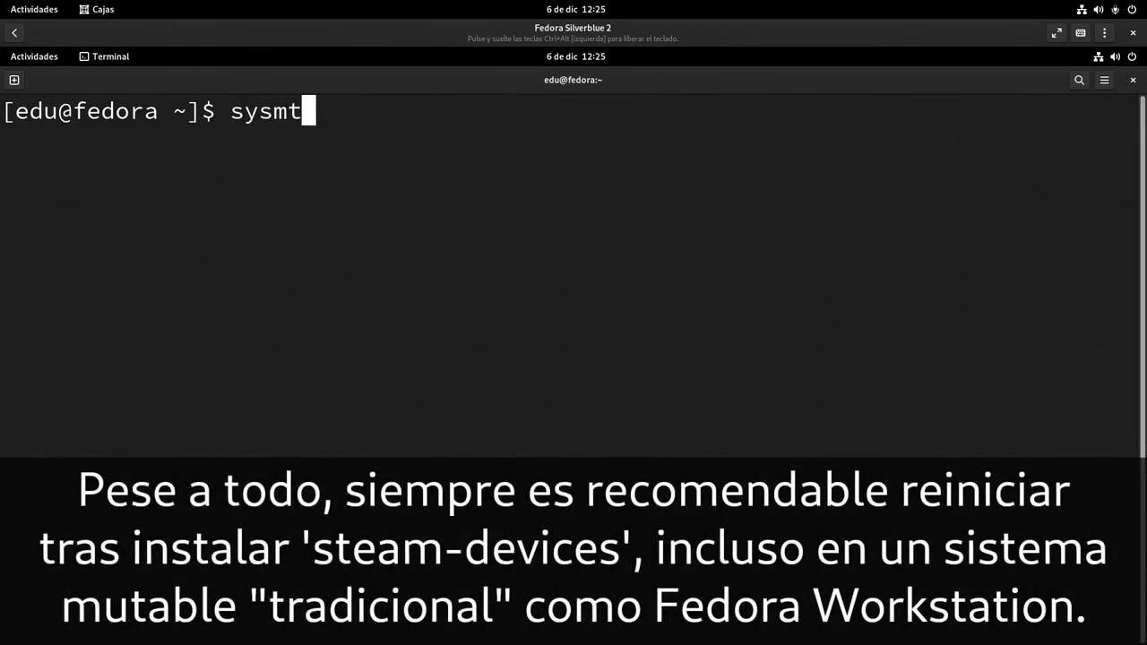
text(emctl reboot)
key(BackSpace)
text(t)
key(Left)
key(Left)
key(Left)
key(Left)
key(Left)
key(Left)
key(Left)
key(Left)
key(Left)
key(Left)
key(Left)
key(Left)
key(Left)
key(Left)
key(Right)
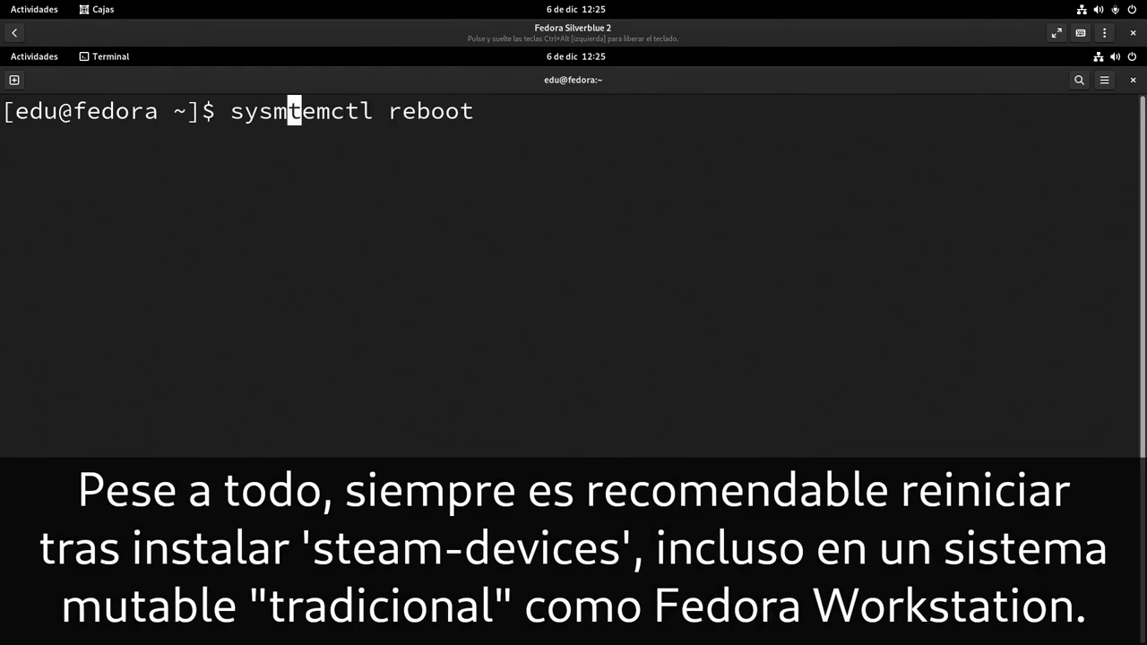
key(BackSpace)
key(Return)
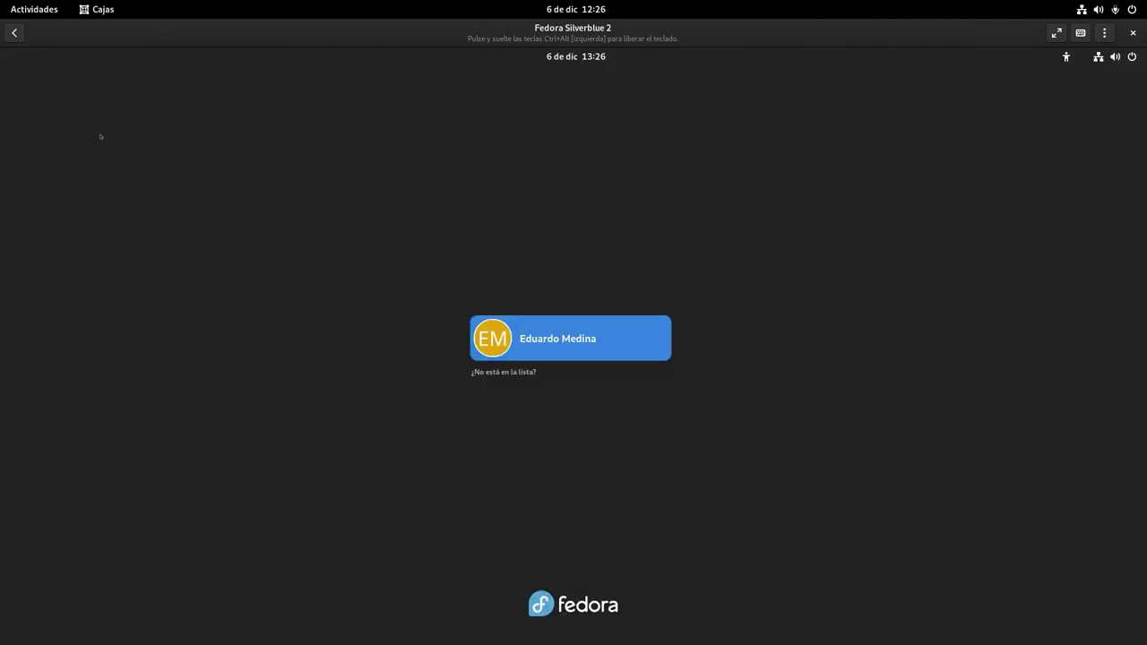
Step: Log back in to the virtual machine's user account by entering the account password
key(Return)
text(******)
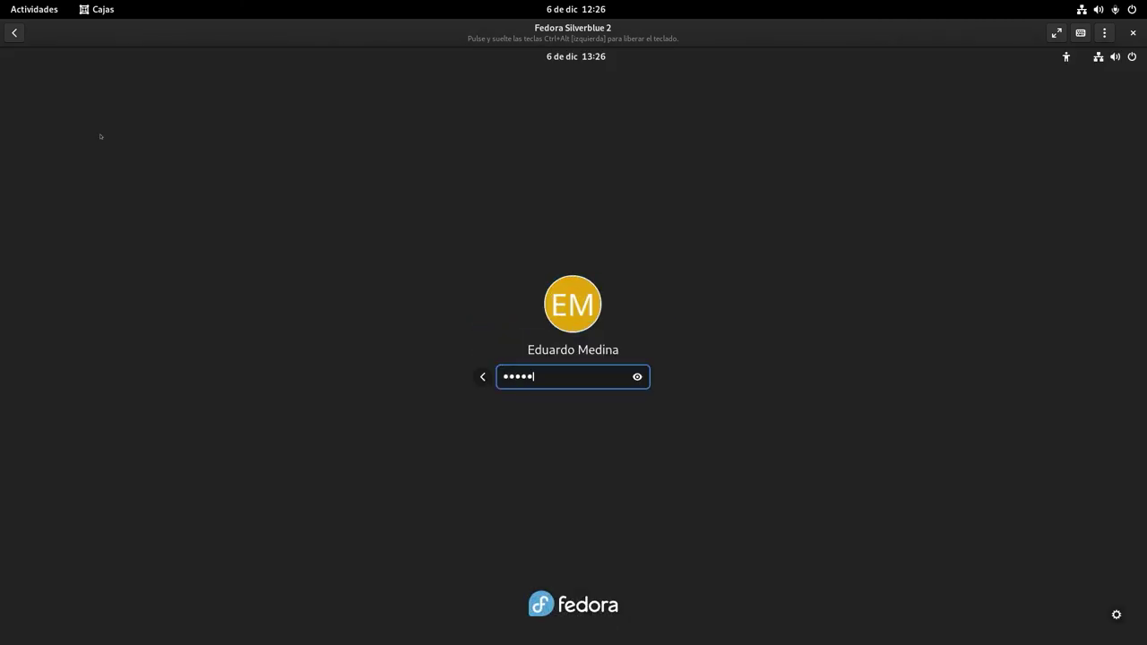
key(Return)
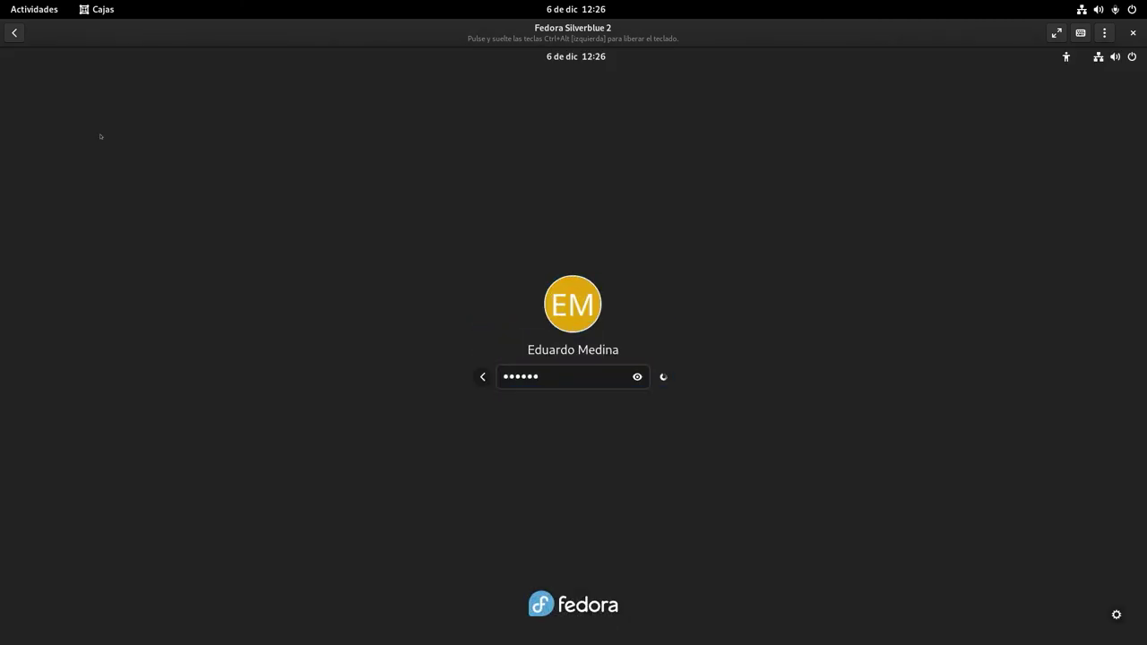
text(******)
key(Return)
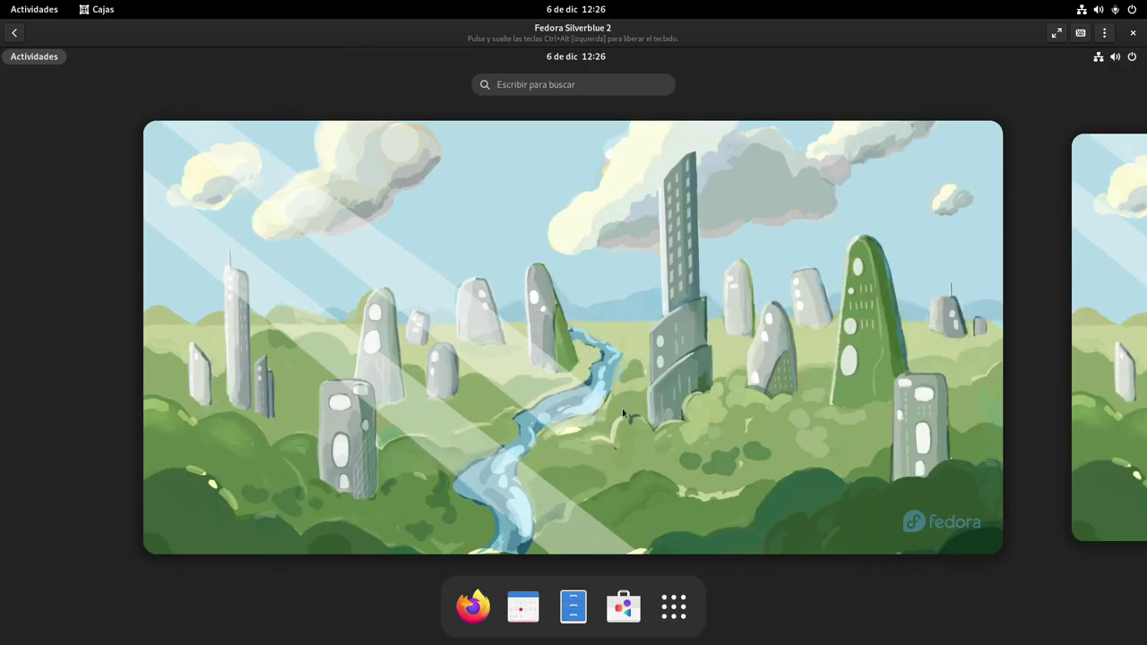
Step: Open the software store, search it for "steam" and open the details page of the Steam application
click(623, 608)
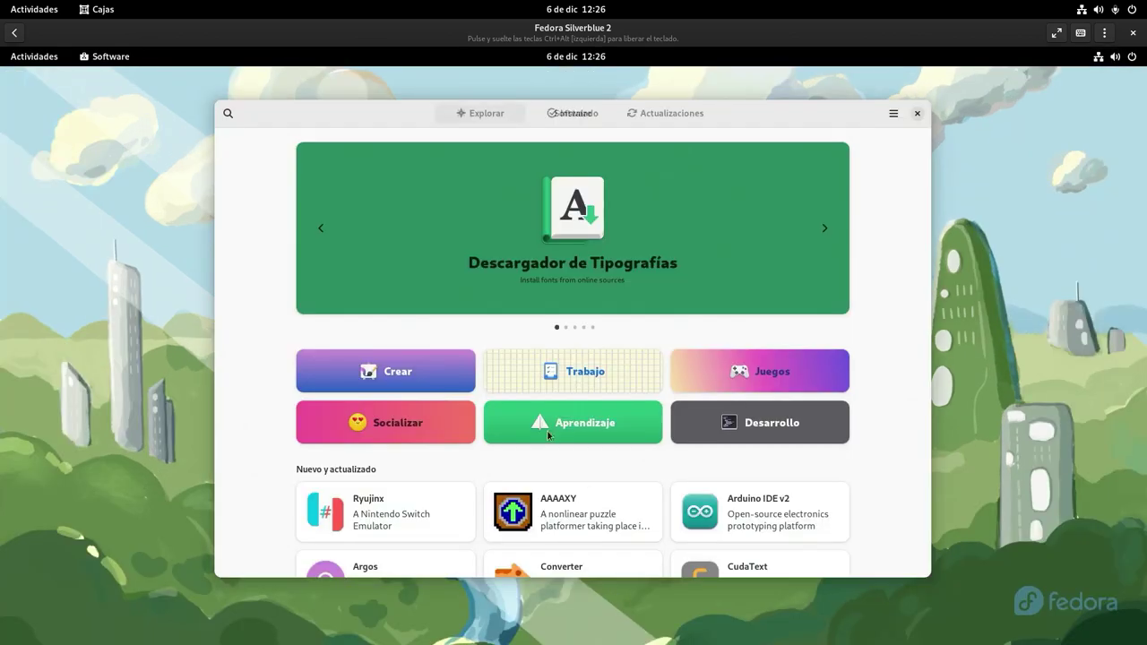
click(228, 113)
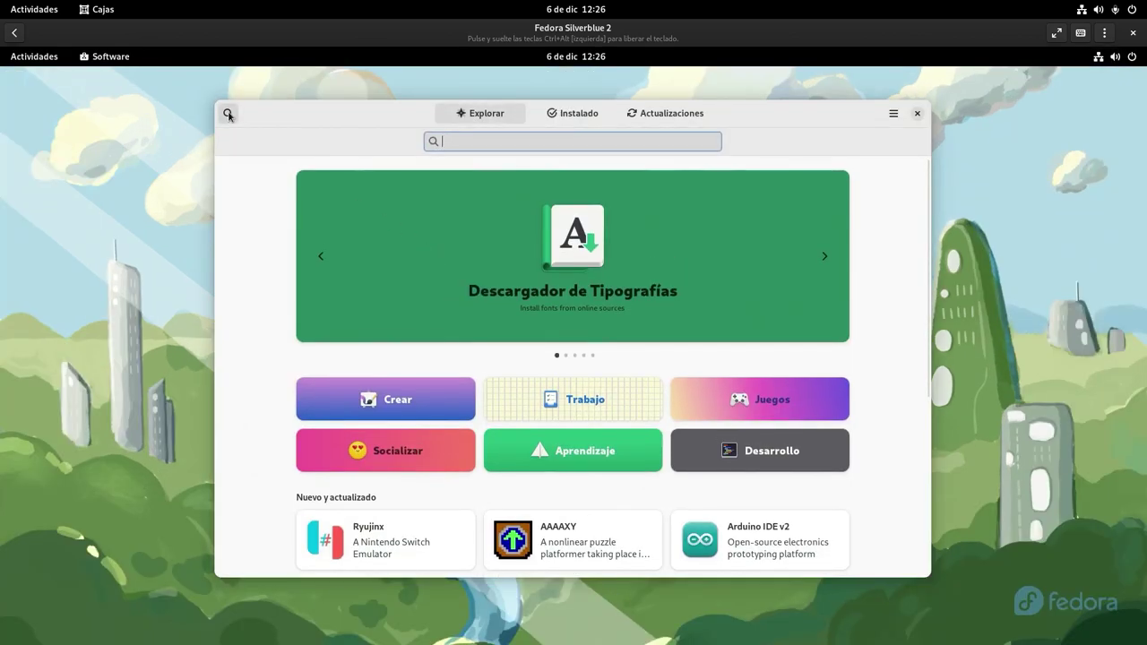
text(steam)
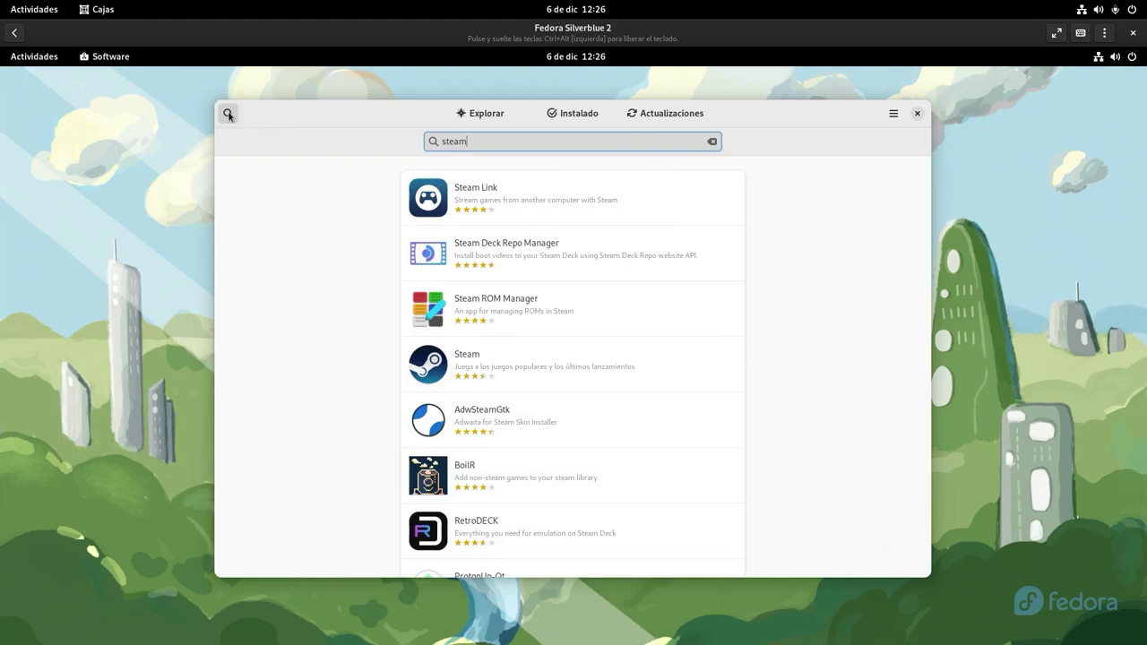
click(514, 357)
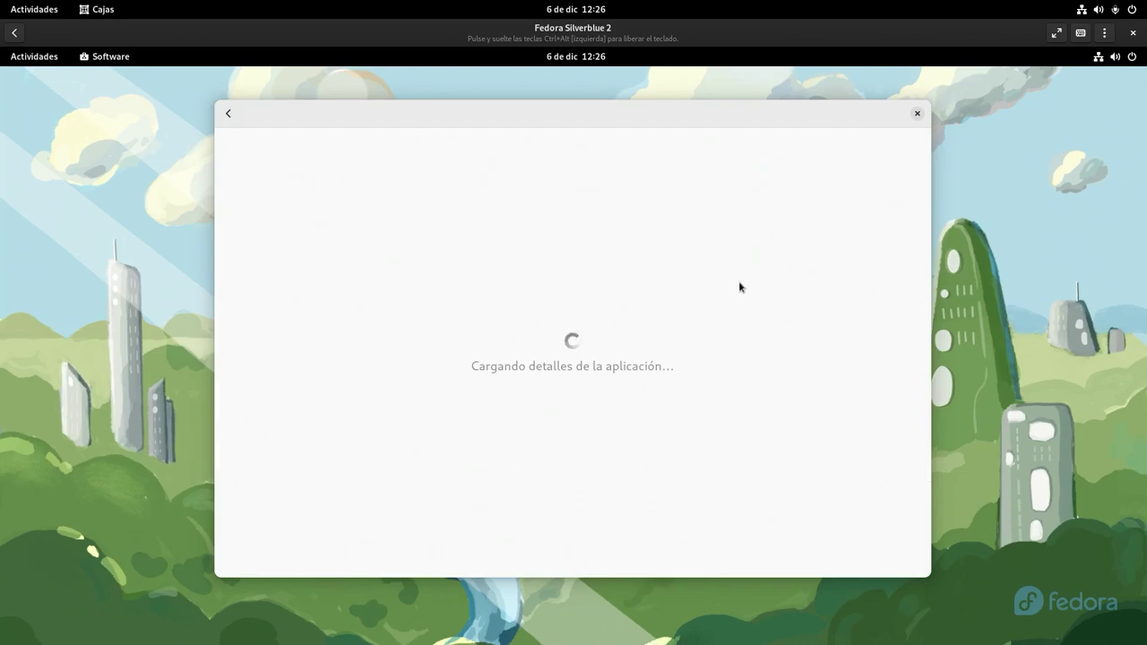
Step: Select the Proton-GE (community build) add-on and install Steam with it from Flathub
scroll(761, 402, down, 3)
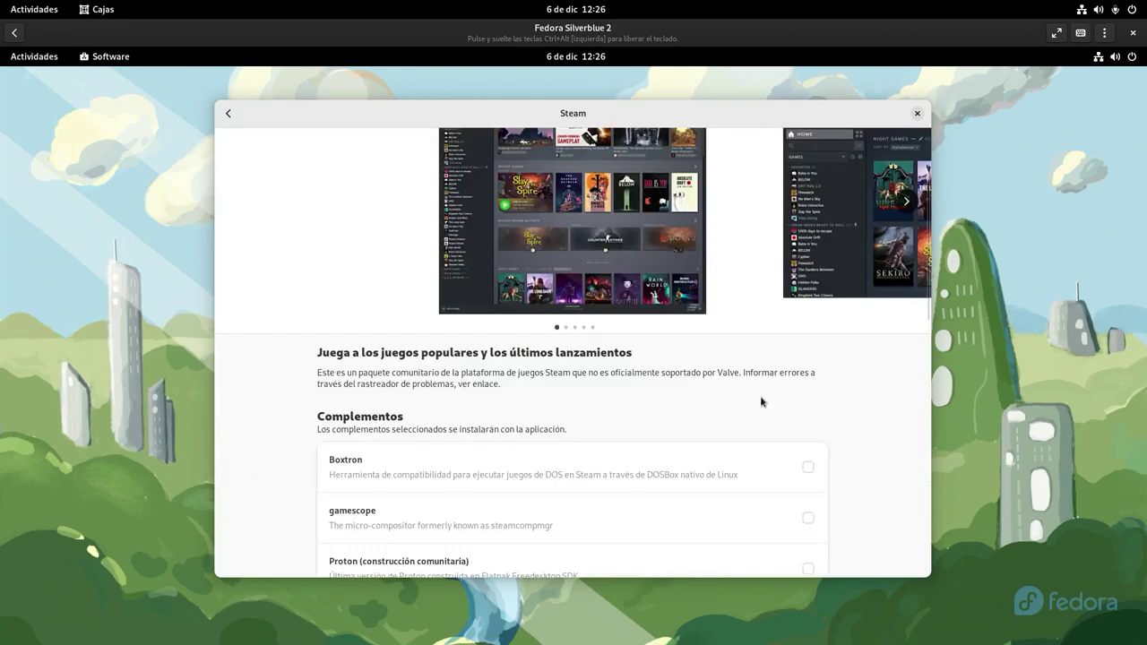
scroll(761, 402, down, 3)
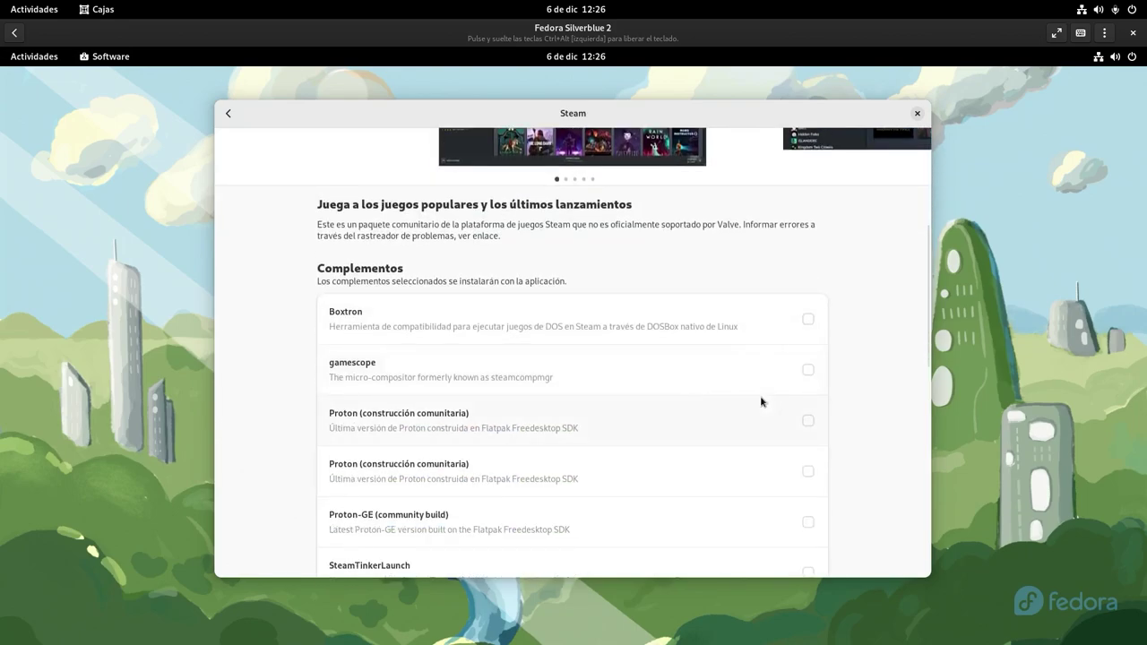
scroll(756, 401, down, 1)
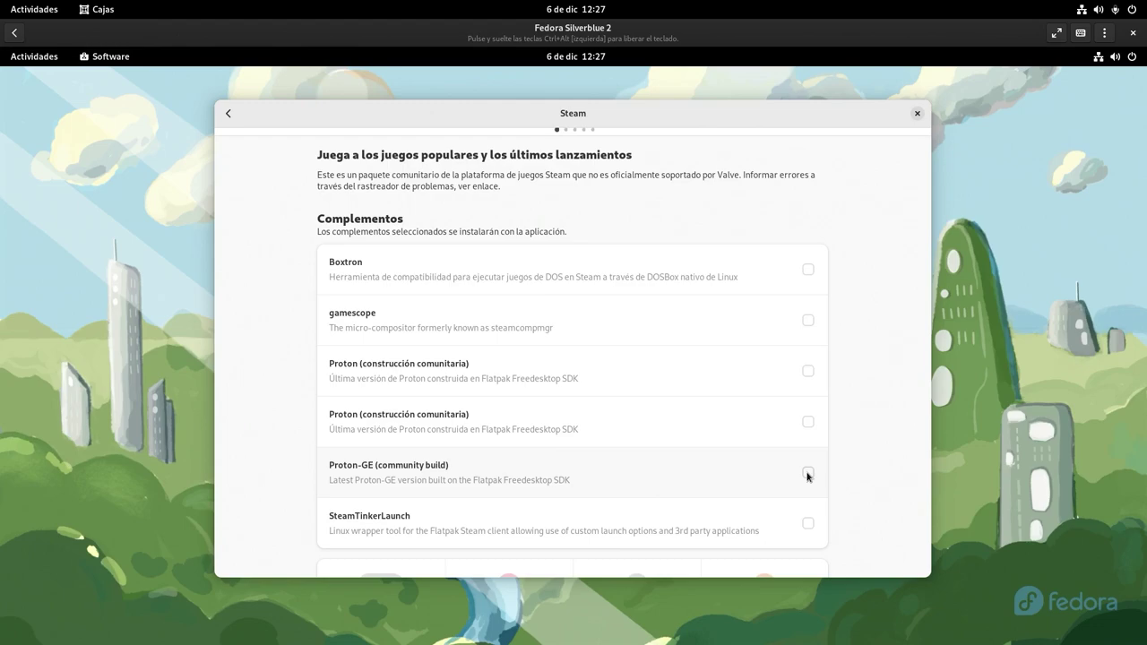
click(808, 473)
scroll(860, 441, up, 5)
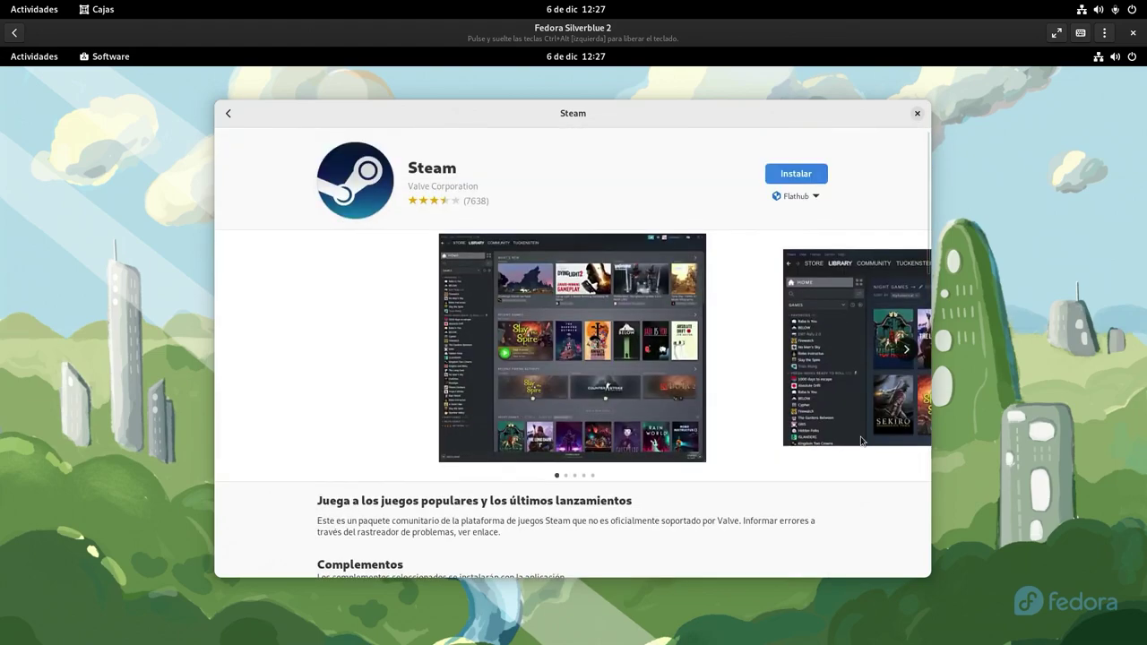
click(794, 172)
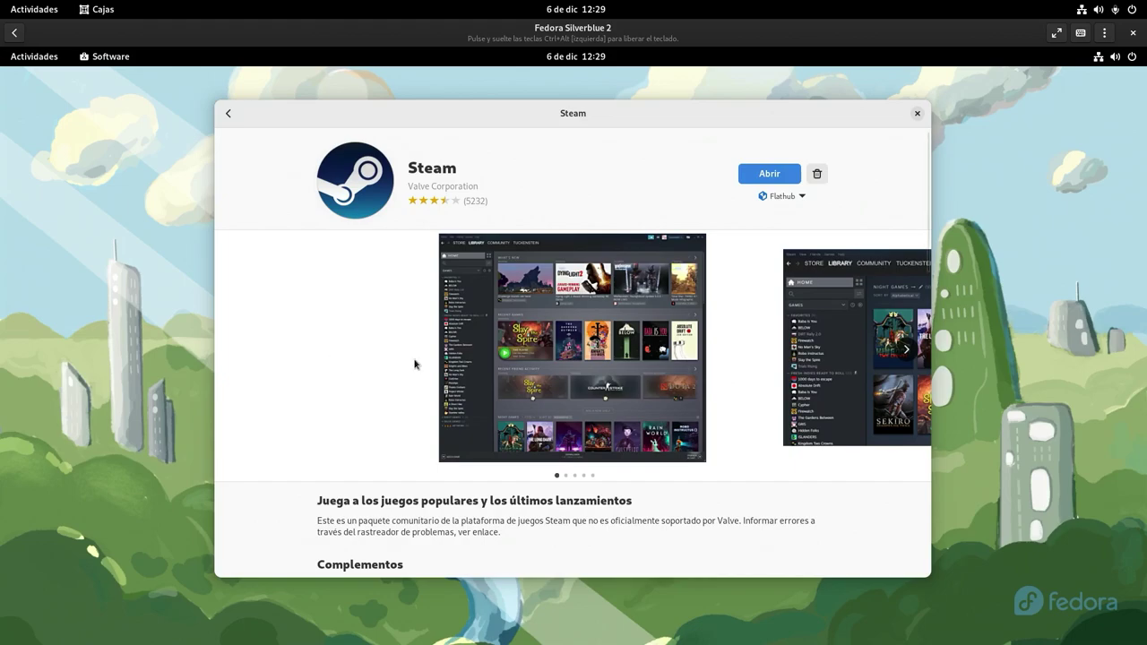
Step: Check the status of Steam's add-ons on its details page and close the software store
scroll(414, 364, down, 5)
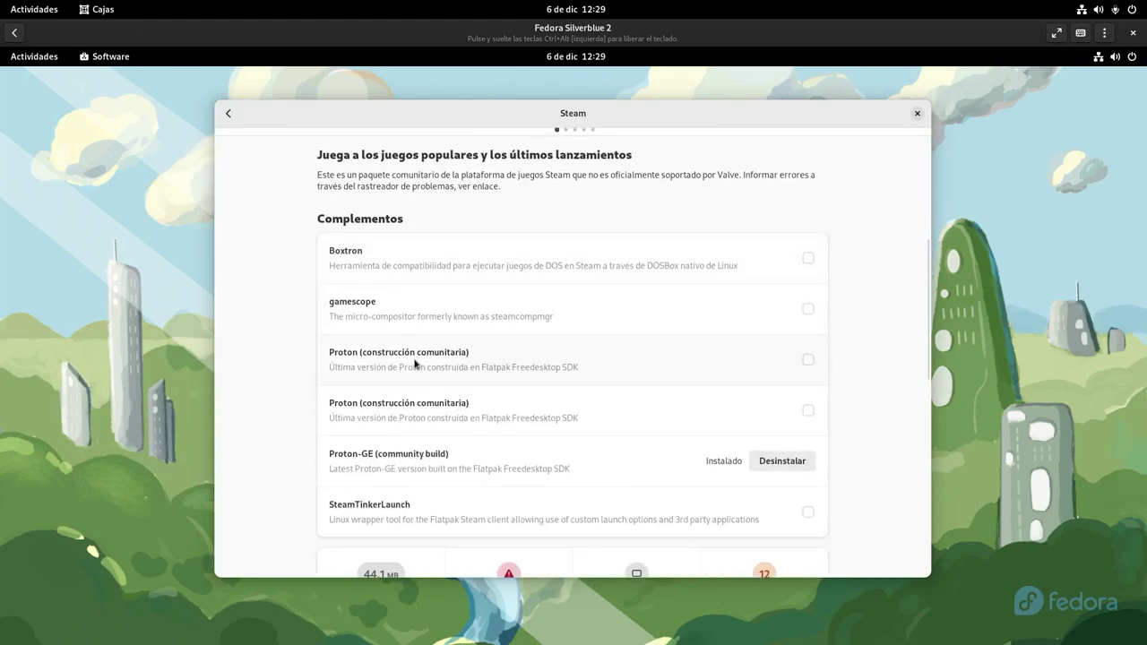
scroll(414, 364, up, 5)
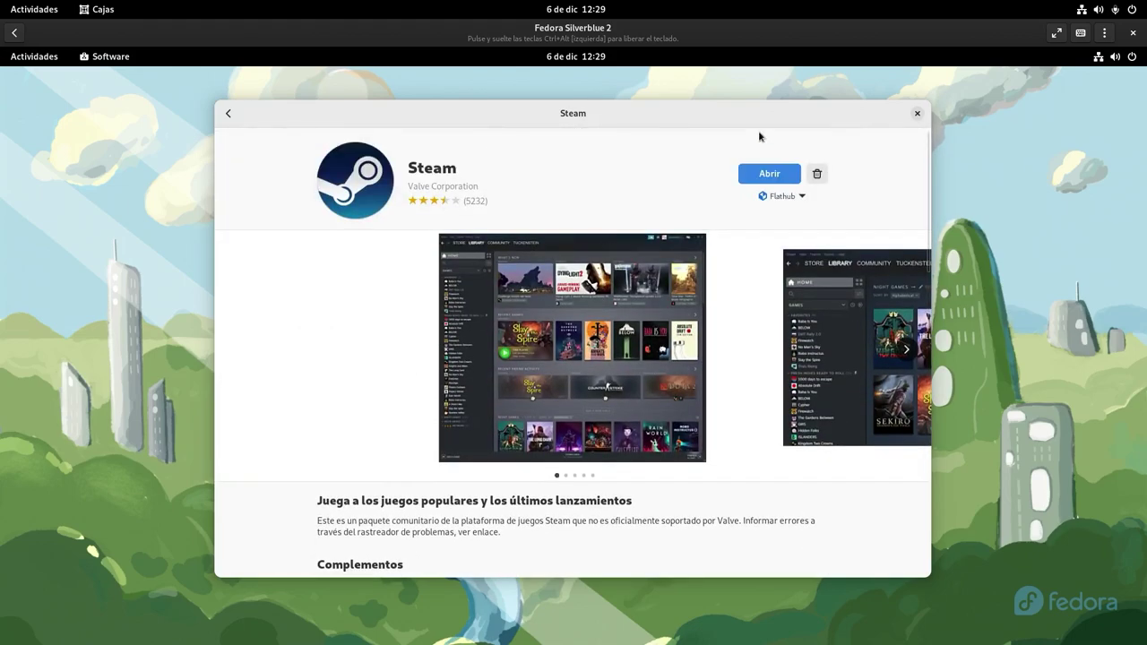
click(917, 112)
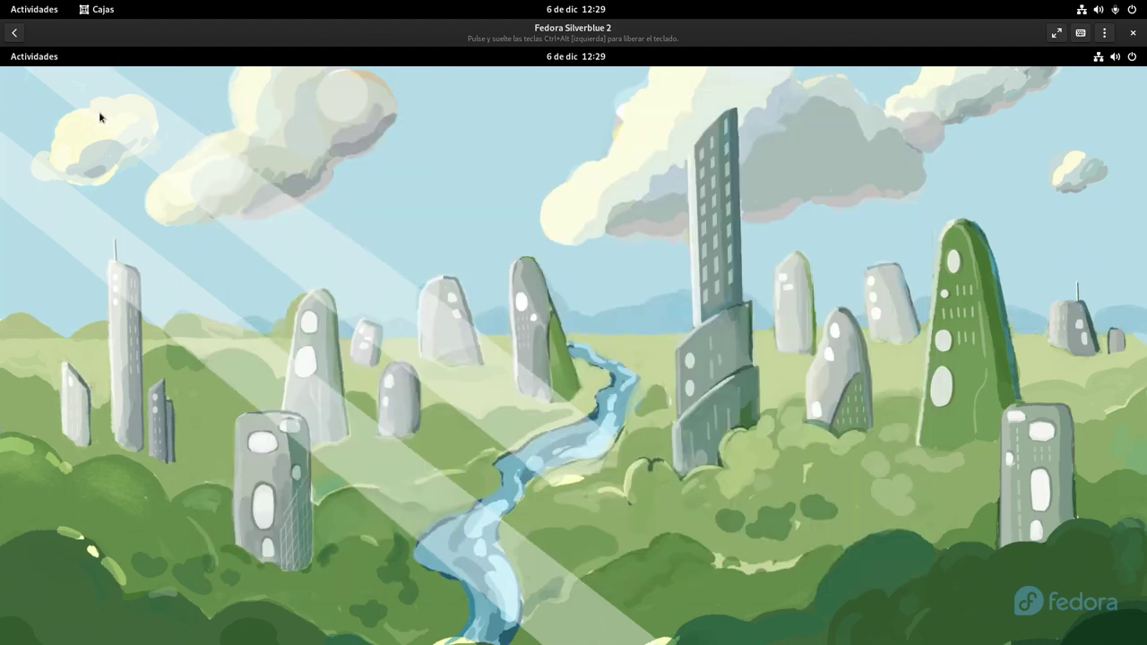
Step: Launch Steam from the application grid, close its sign-in window and dismiss the background activity notification
click(36, 61)
click(674, 607)
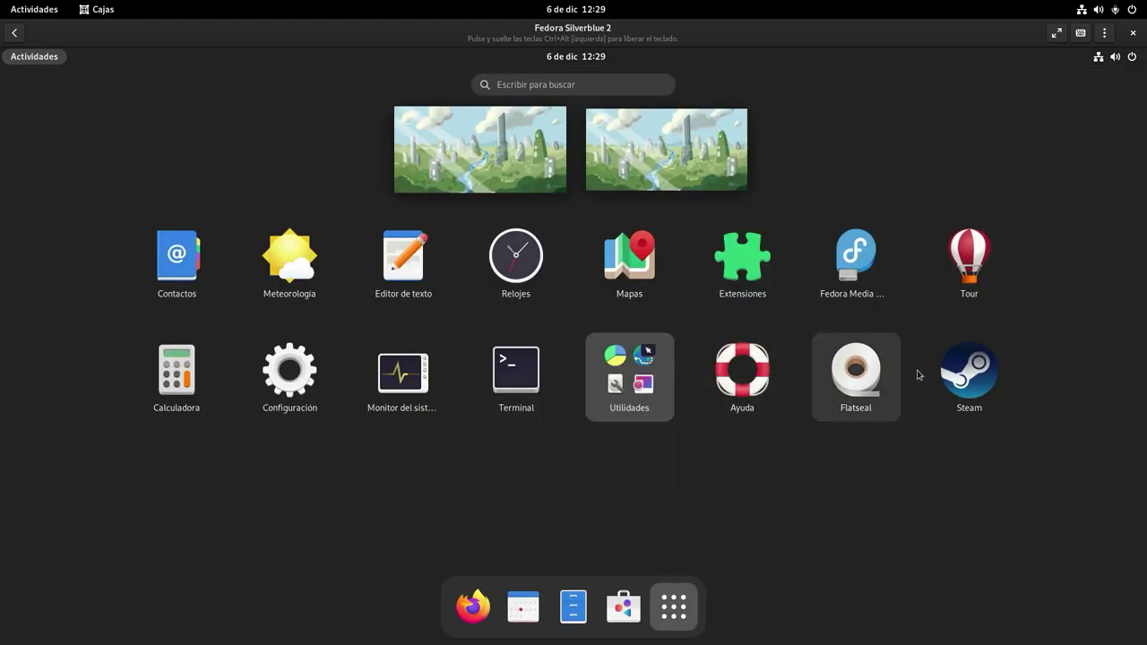
click(967, 369)
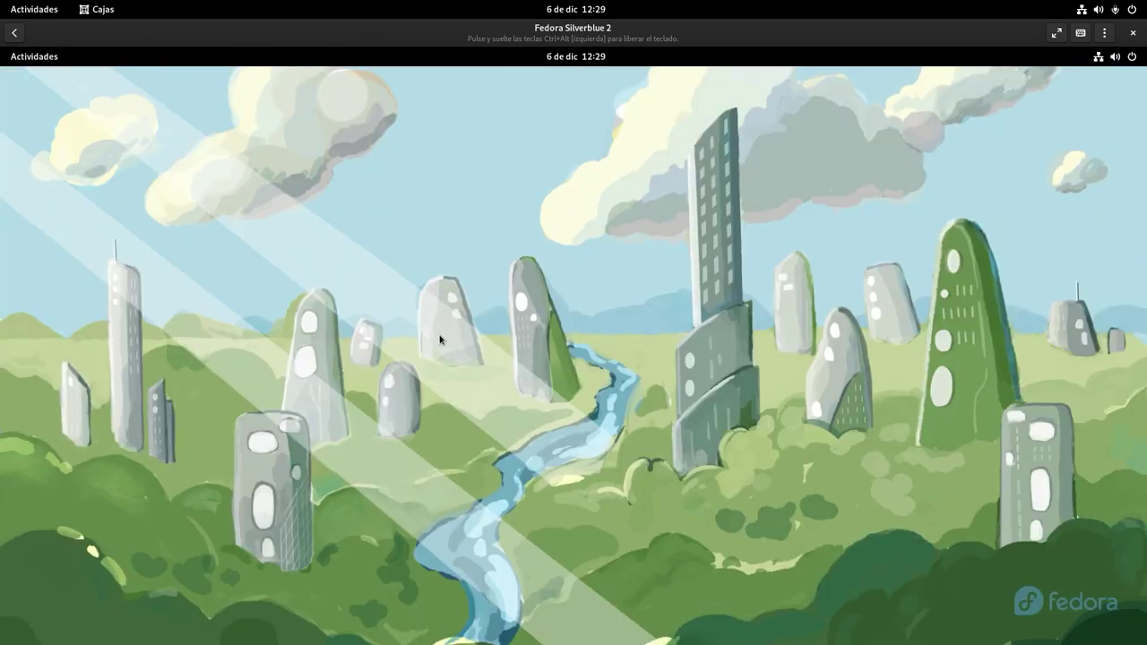
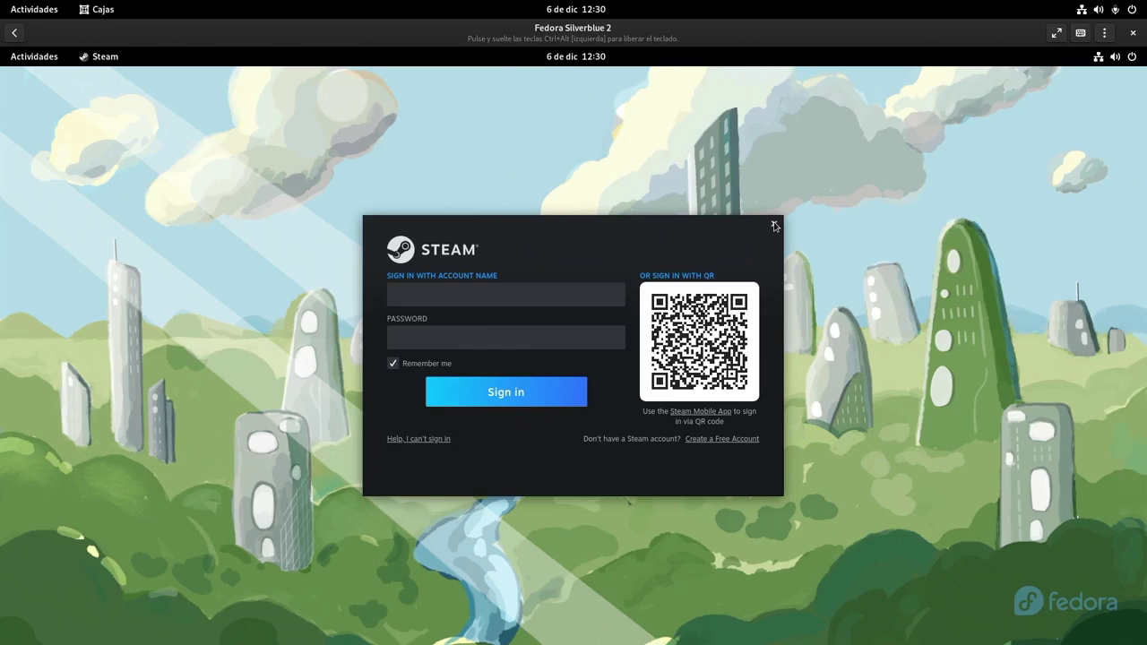
click(775, 225)
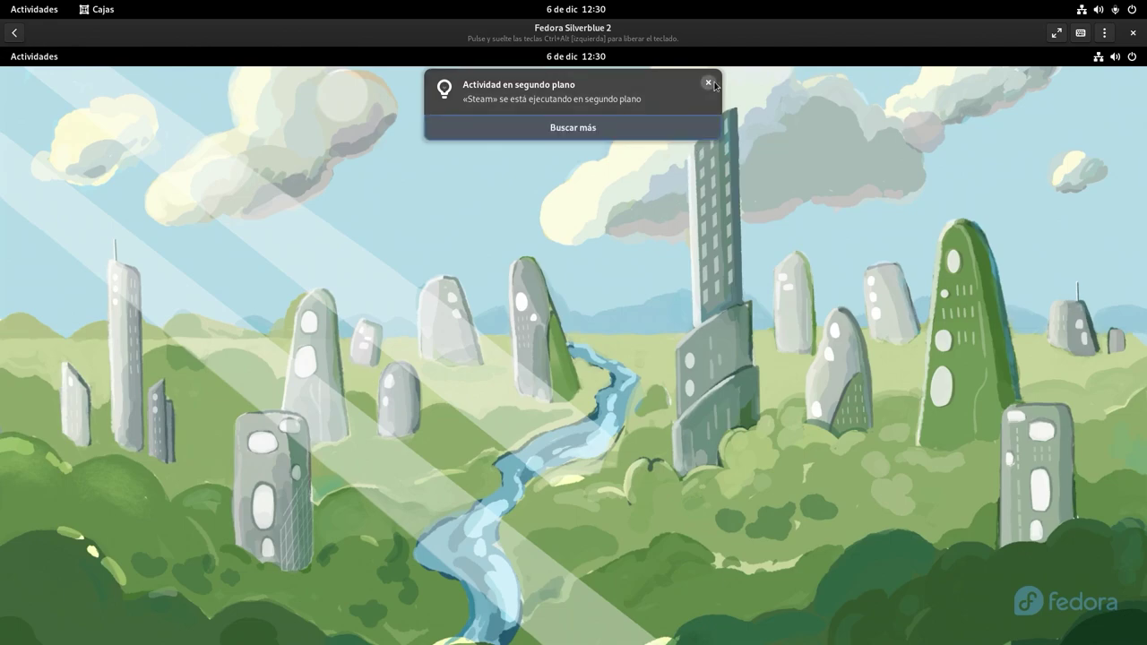
mouse_move(598, 105)
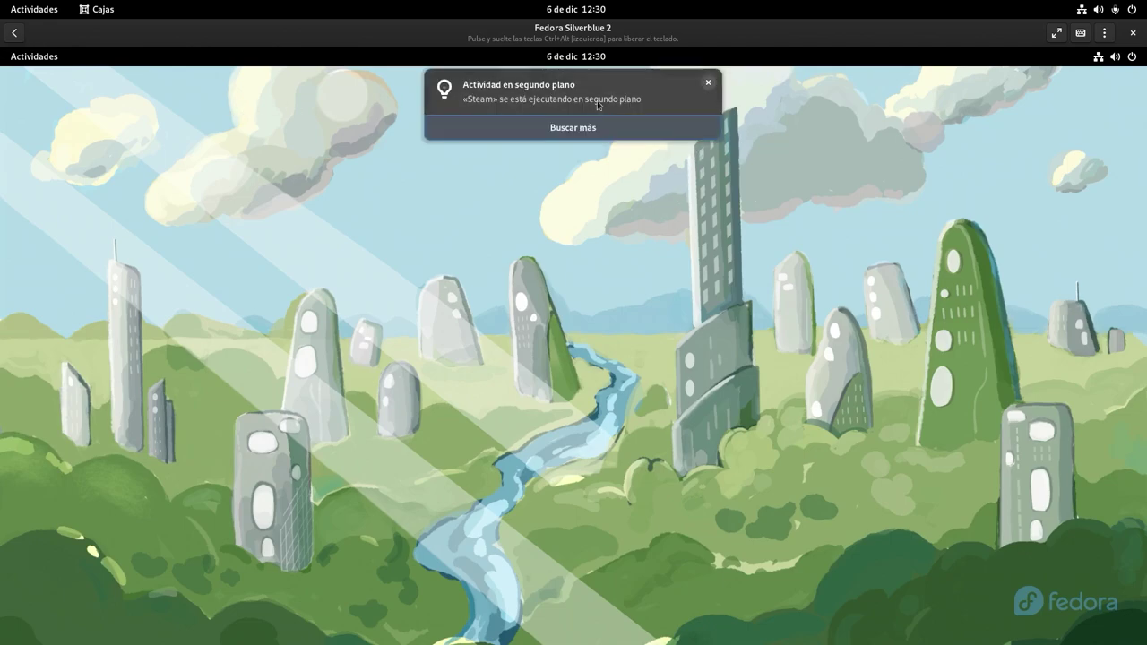
click(708, 82)
Step: Open a terminal from the virtual machine's application grid and maximize its window
click(29, 59)
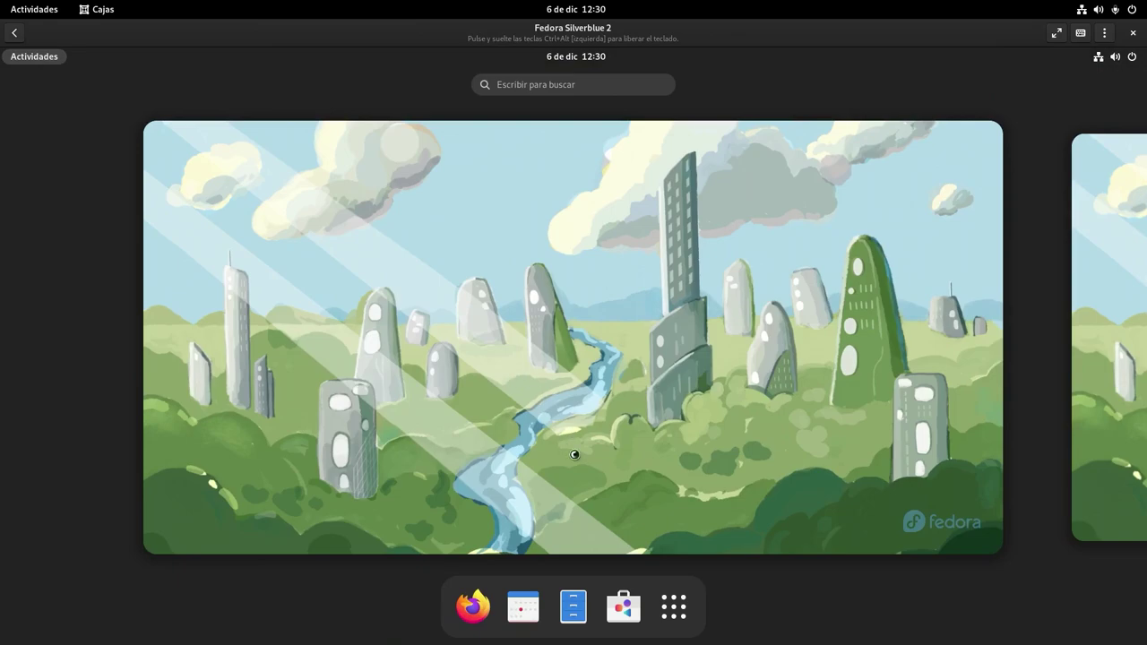
click(674, 626)
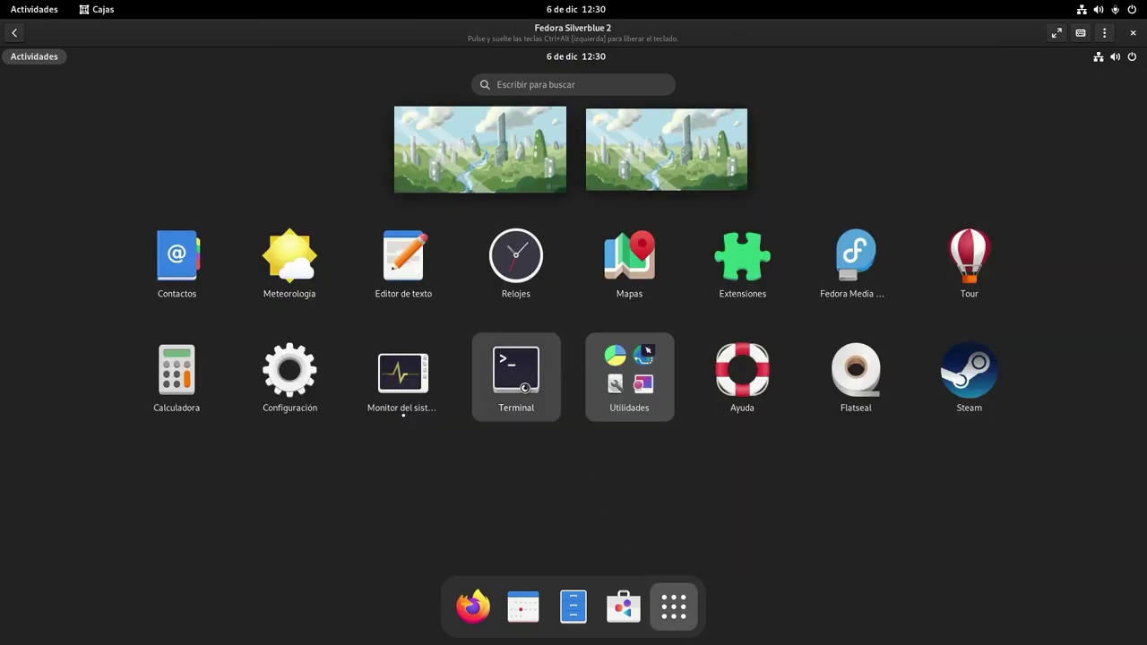
click(518, 381)
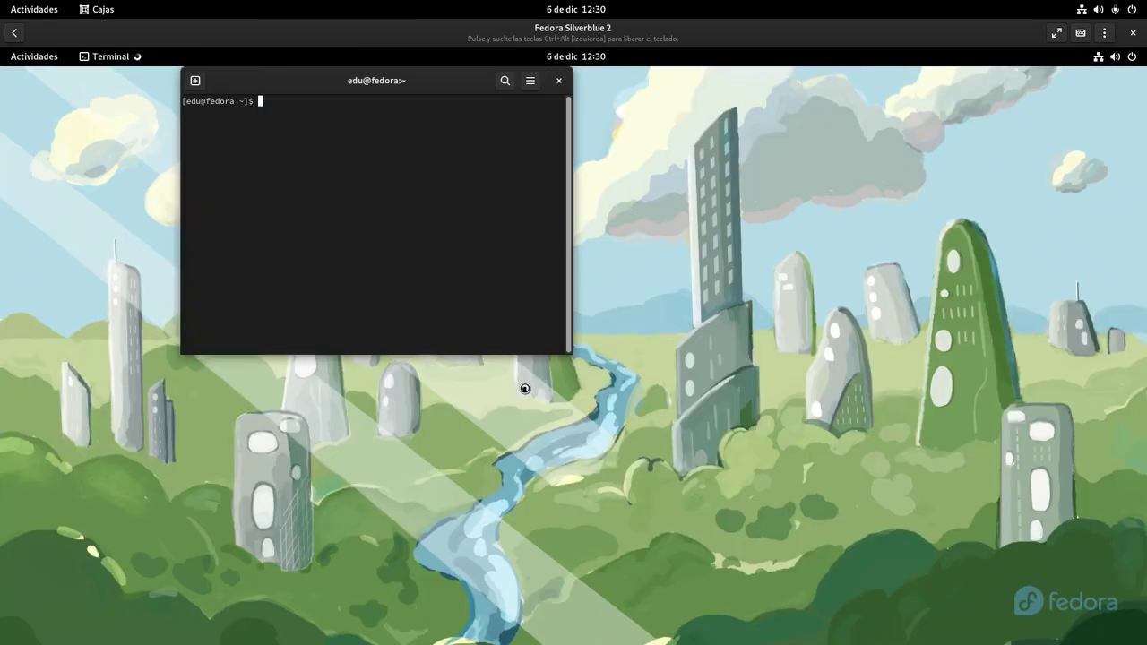
double_click(462, 79)
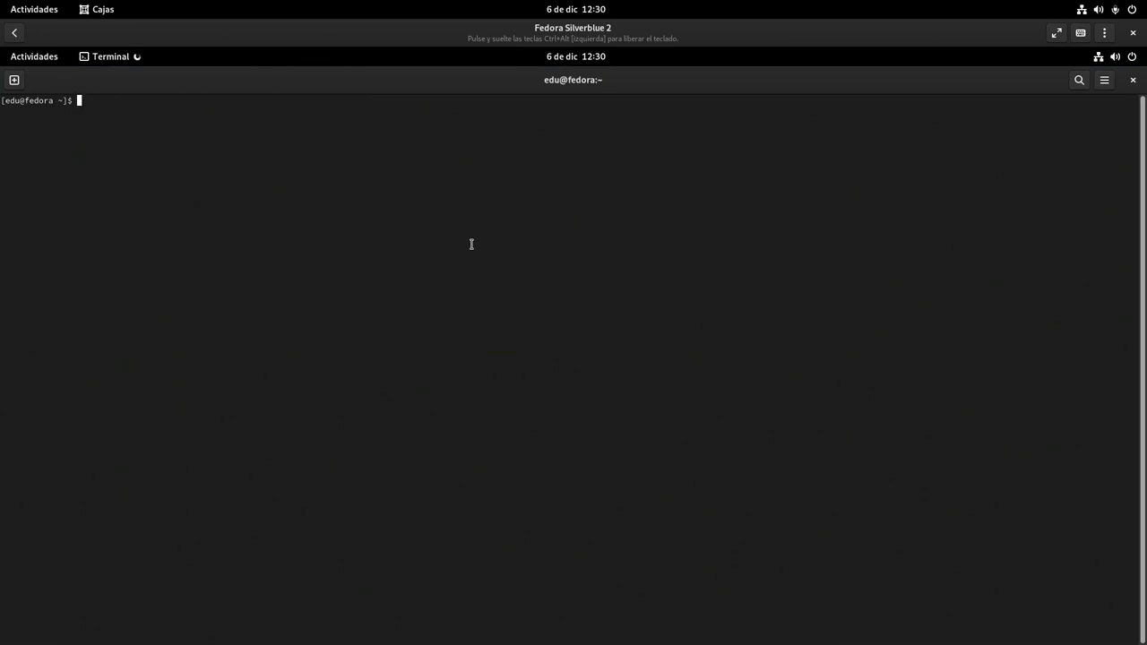
Step: Reopen the software store from the activities overview and search it for "extensio"
click(40, 58)
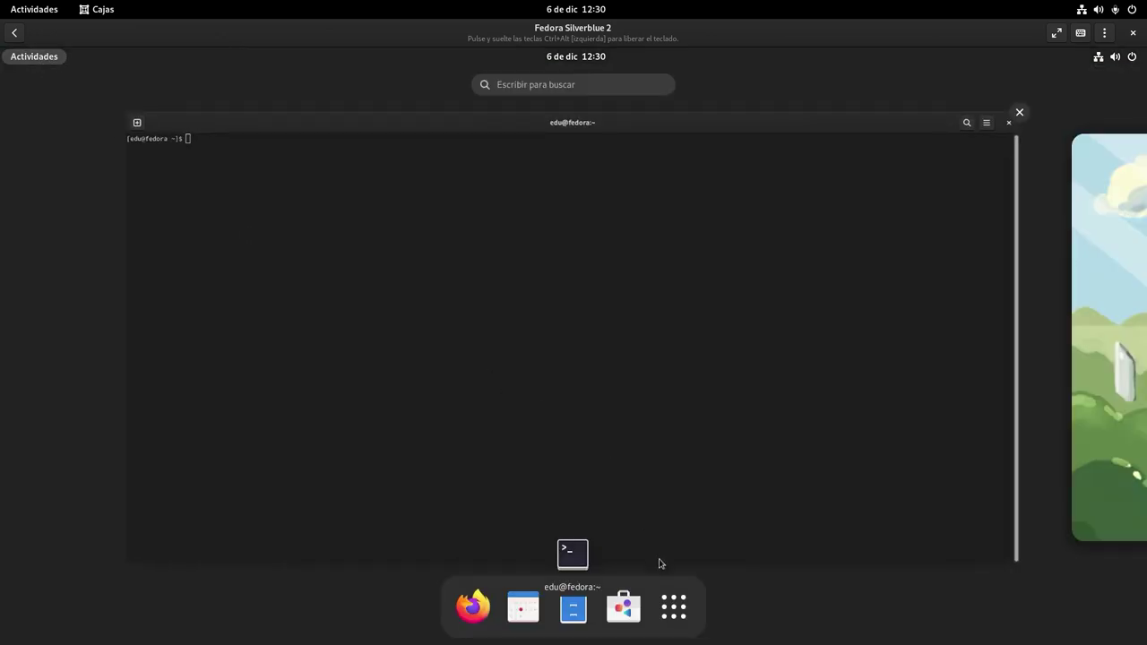
click(674, 606)
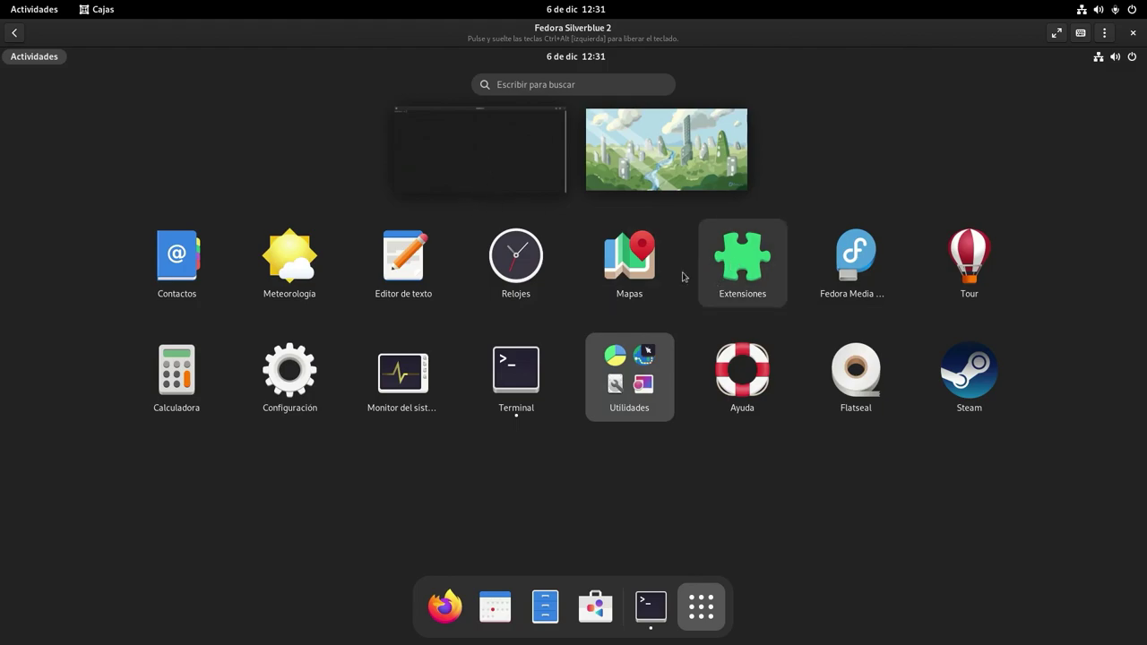
click(594, 607)
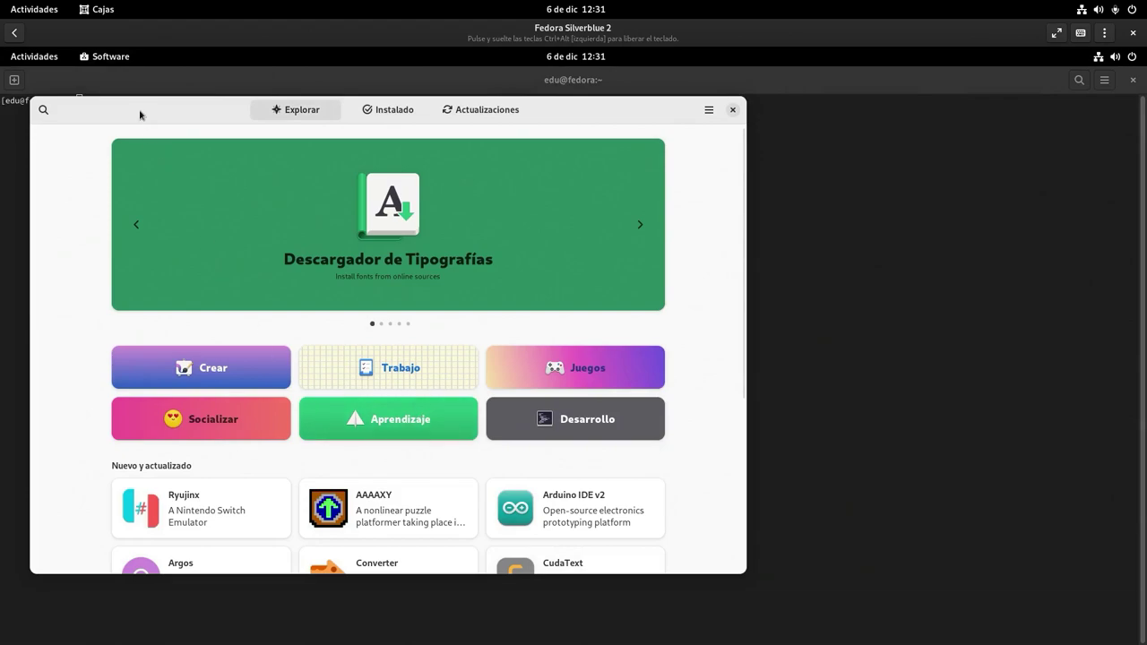
click(173, 127)
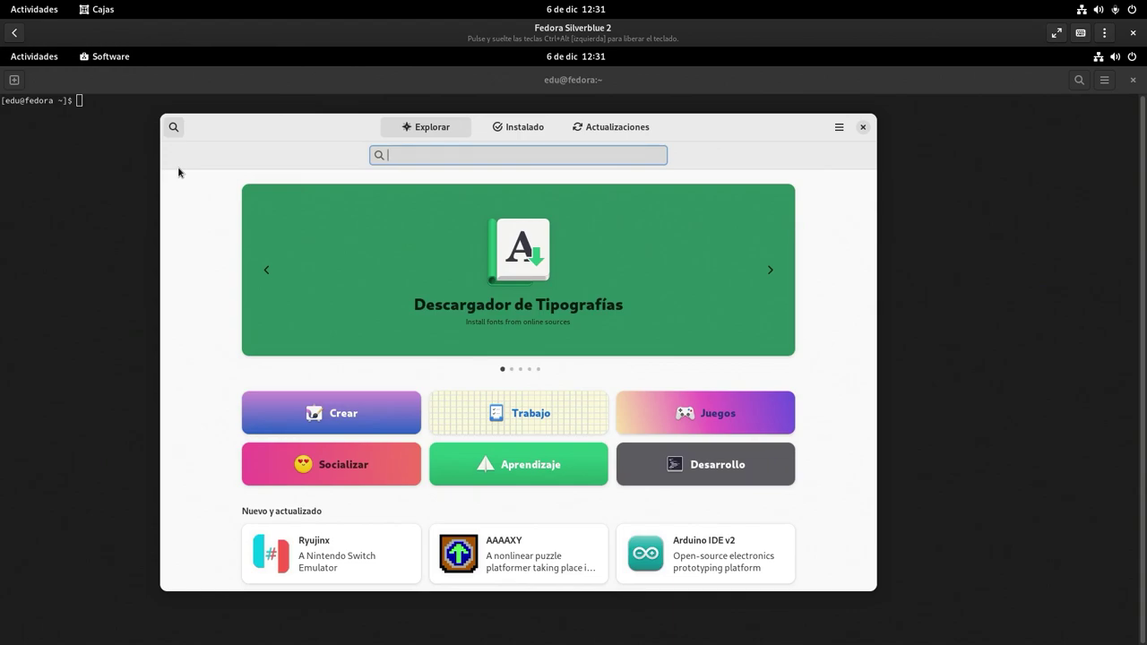
text(extens)
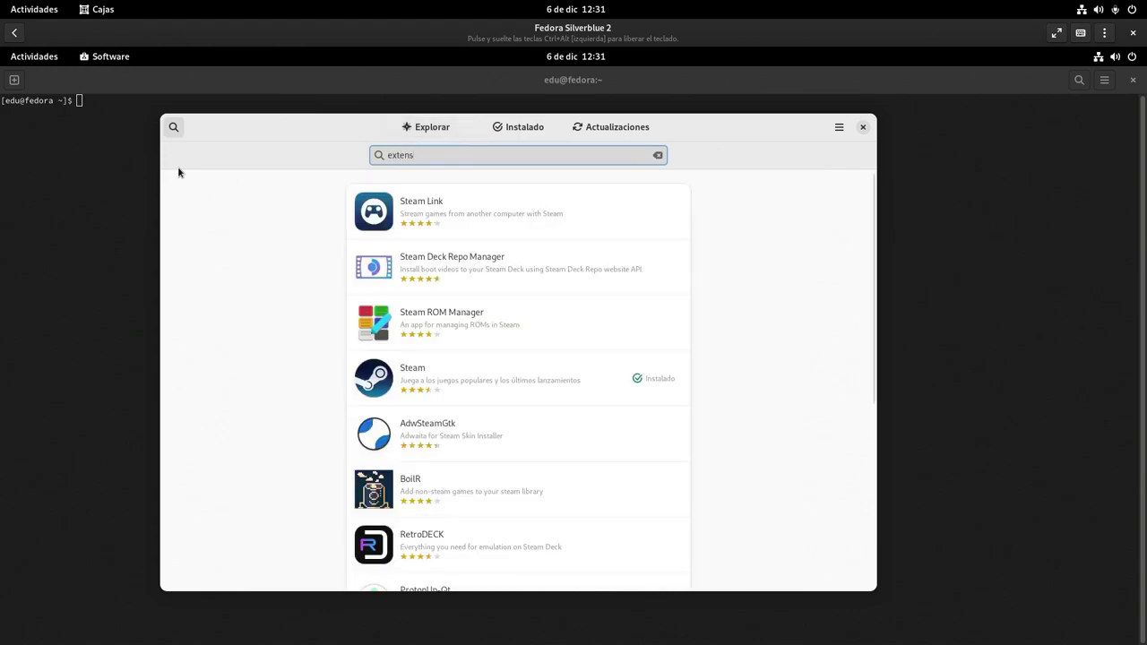
text(io)
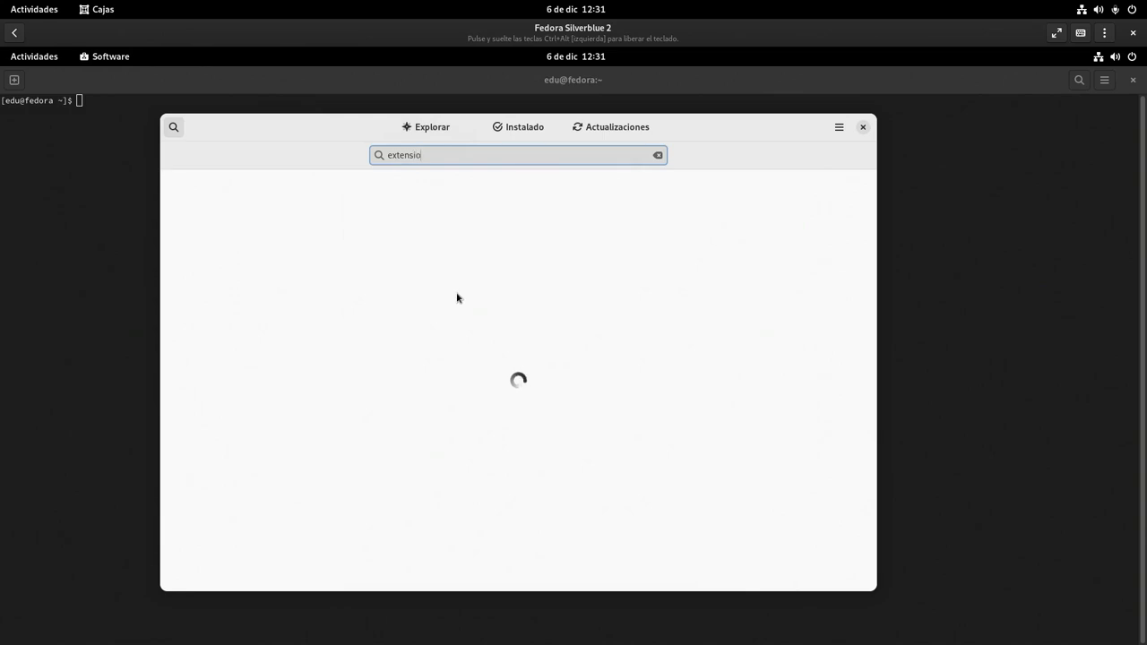
Step: Open the details page of Gestor de extensiones and install it from Flathub
scroll(457, 297, down, 2)
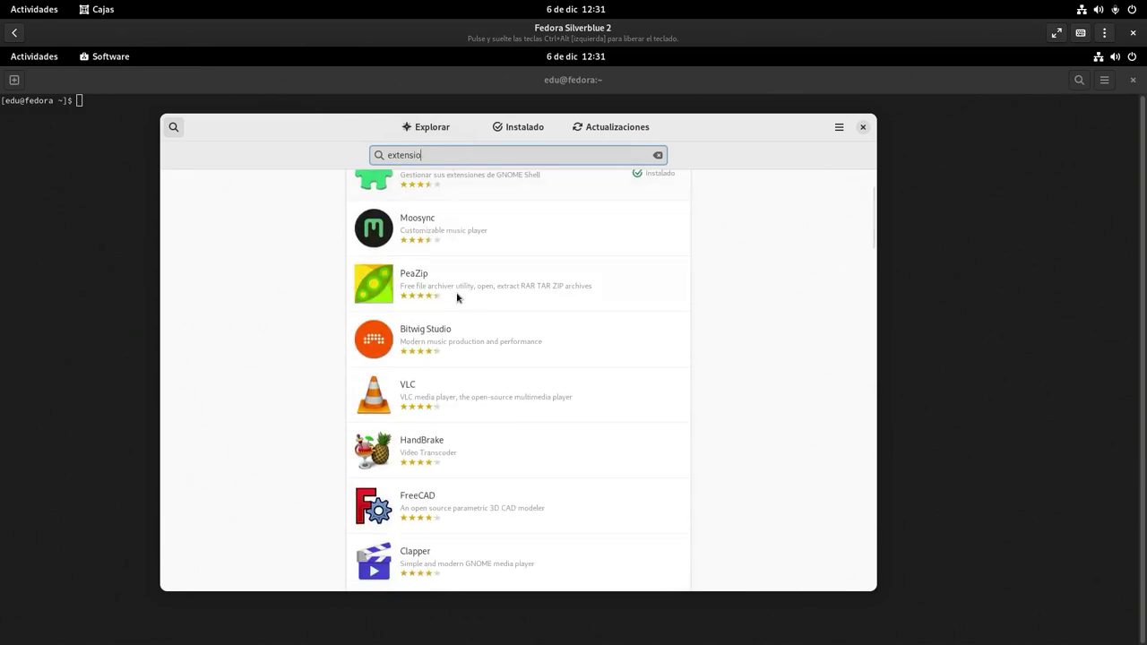
scroll(458, 298, up, 2)
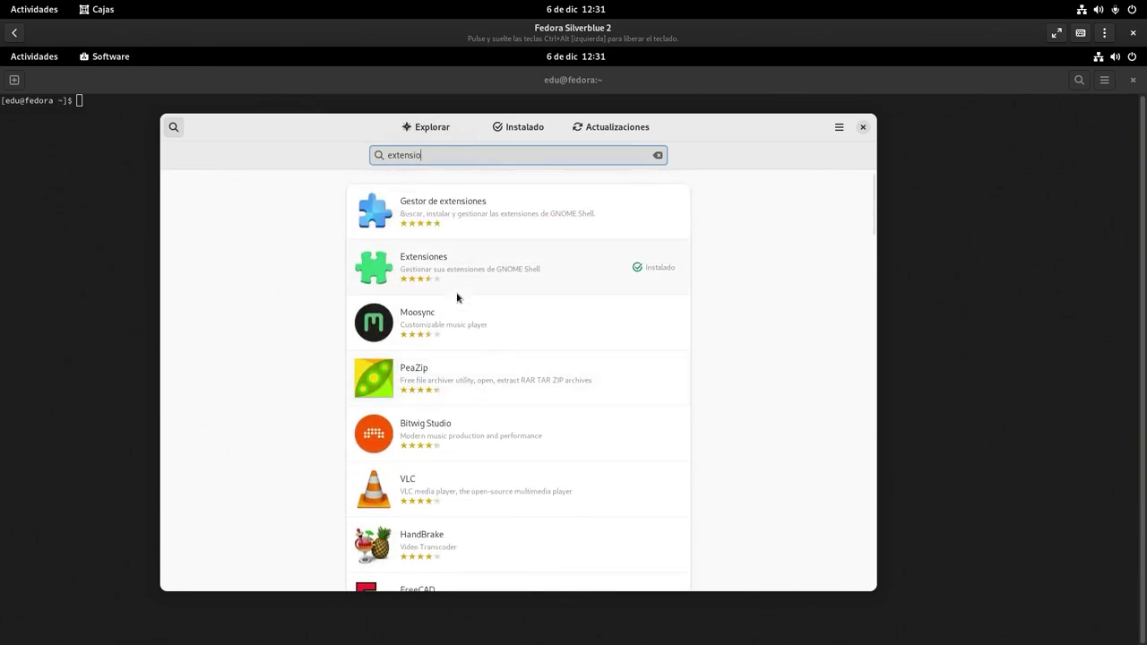
click(513, 215)
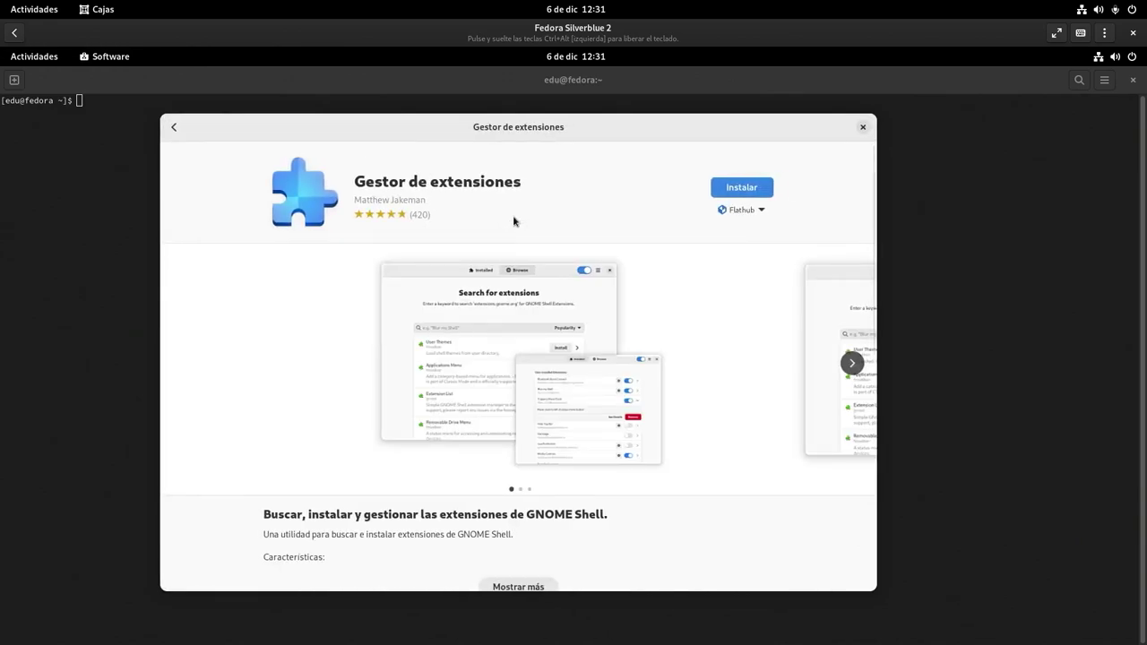
click(746, 189)
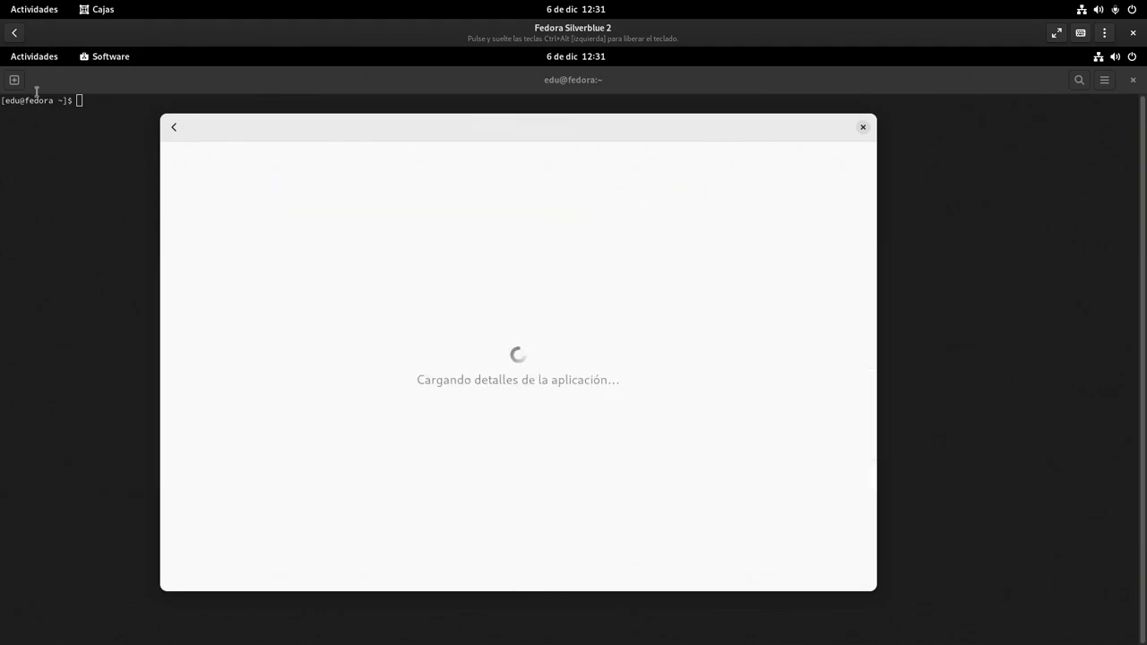
Step: Launch Gestor de extensiones from the virtual machine's application grid
click(33, 59)
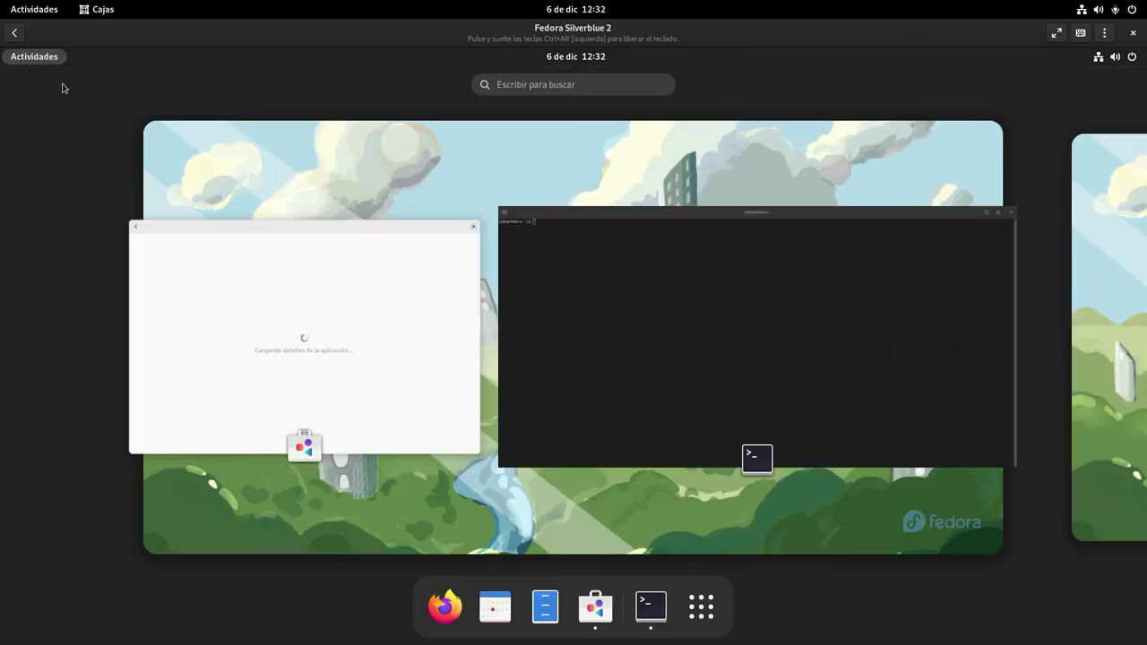
click(701, 607)
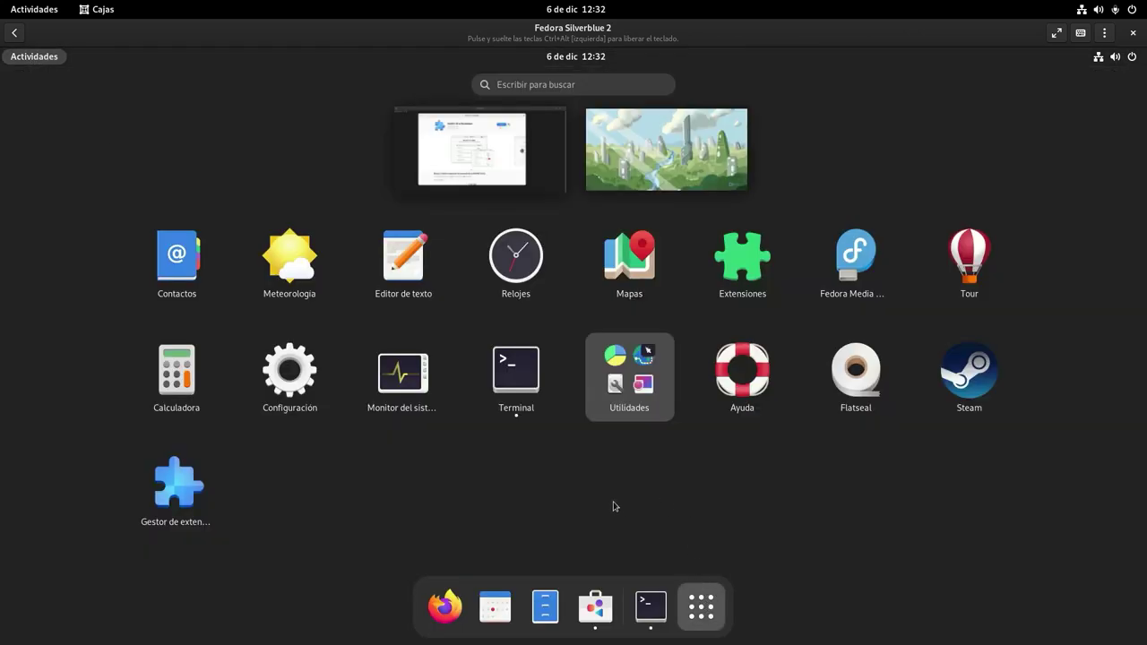
click(179, 493)
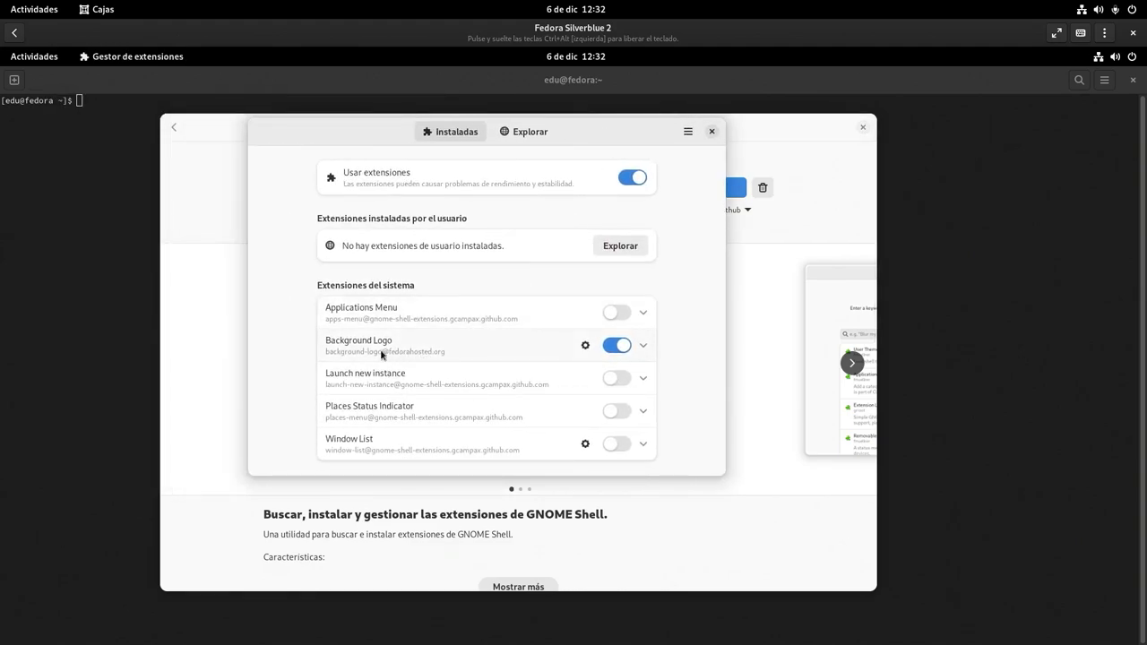
Step: Switch to the empty second workspace to view the Fedora logo on the desktop background
click(34, 57)
scroll(529, 350, down, 1)
click(705, 438)
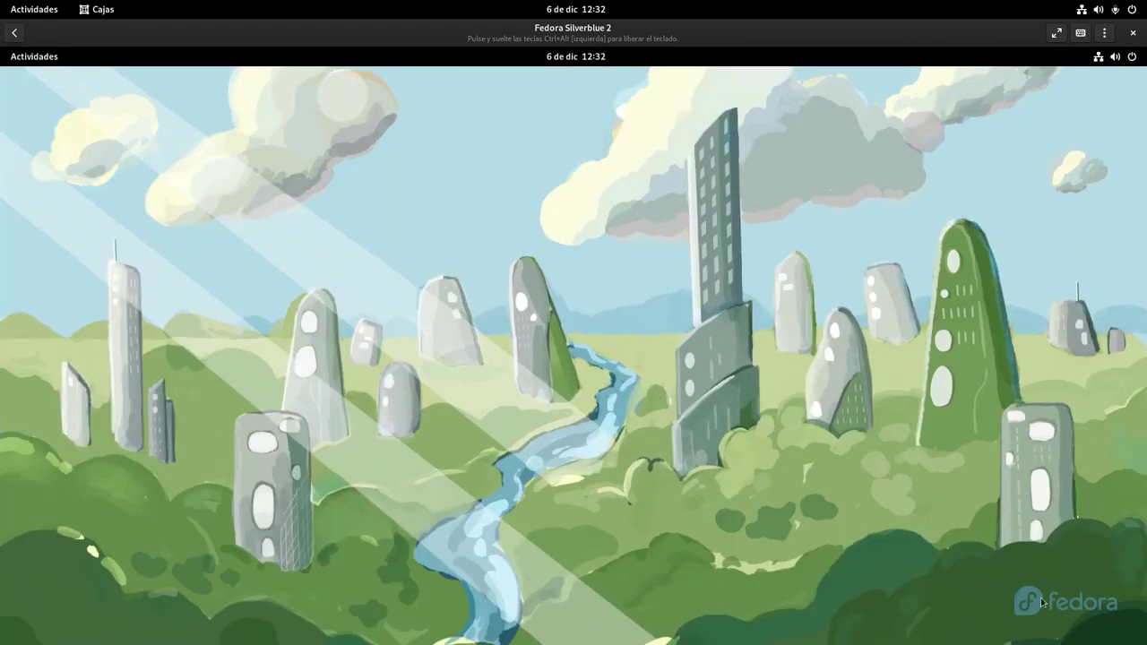
Step: Return to the first workspace and browse the extensions catalogue in Gestor de extensiones
click(22, 61)
click(408, 298)
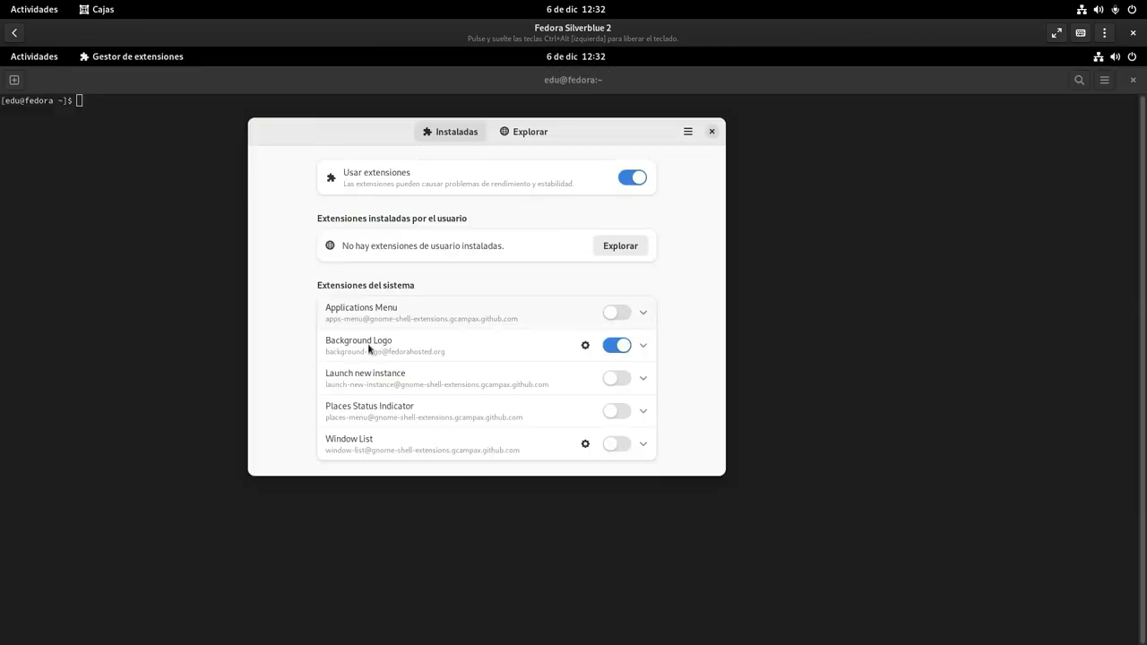
click(624, 247)
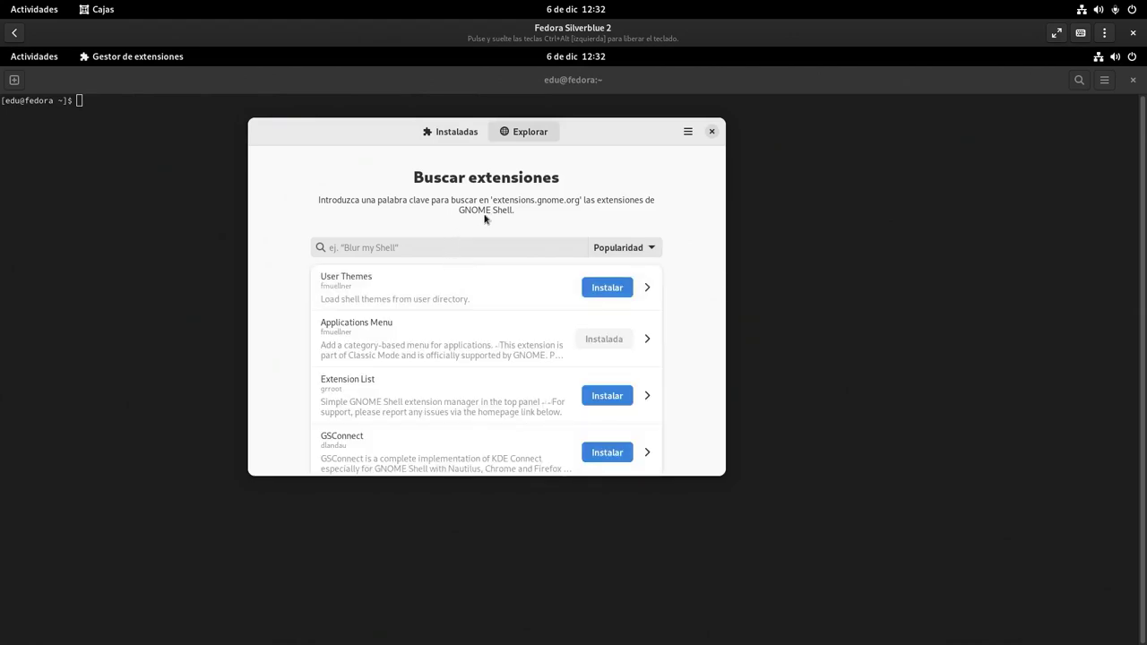
Step: Close the Gestor de extensiones and software store windows to get back to the terminal
click(712, 132)
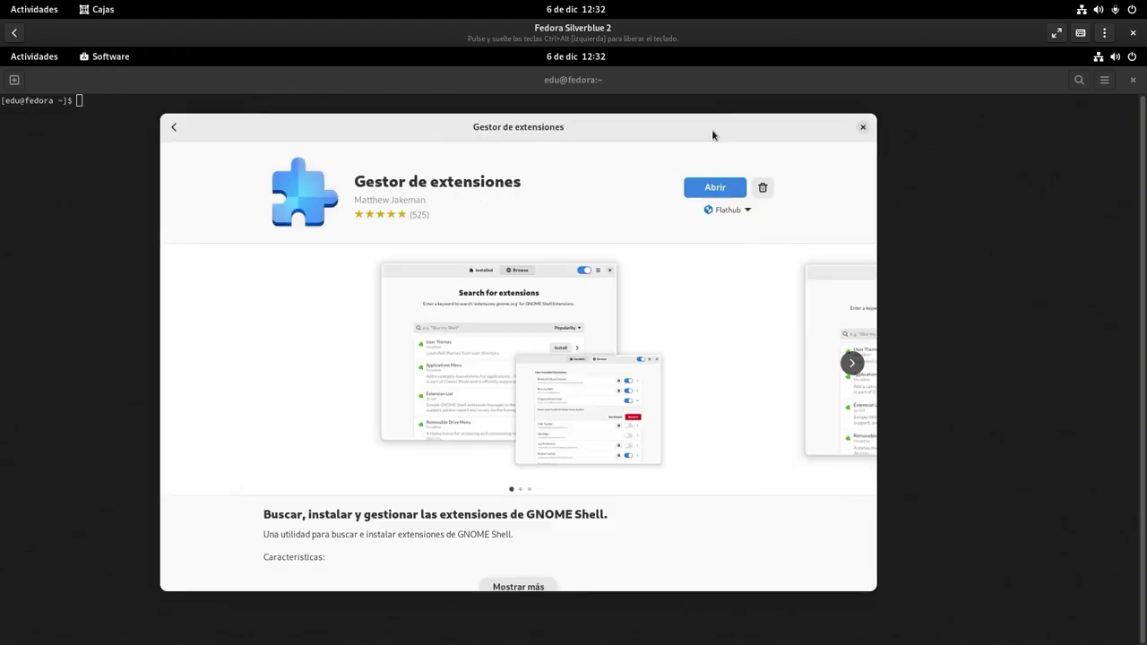
click(863, 128)
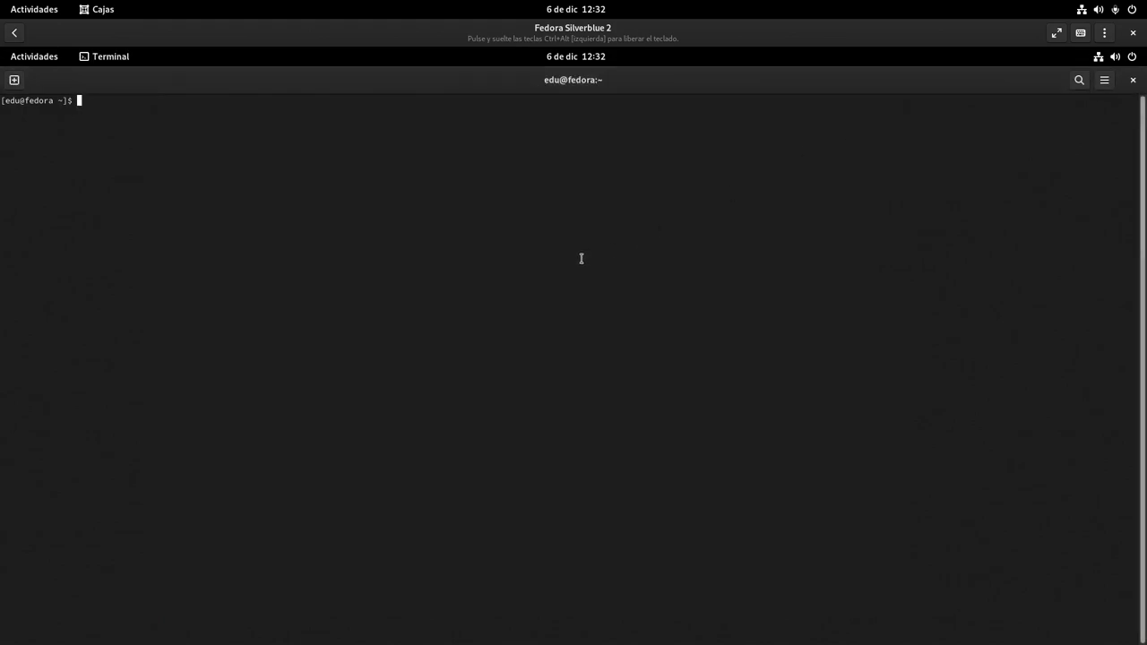
Step: Enlarge the terminal text and install the firewall-config package with rpm-ostree install
key(ctrl+plus)
key(ctrl+plus)
key(ctrl+plus)
key(ctrl+plus)
key(ctrl+plus)
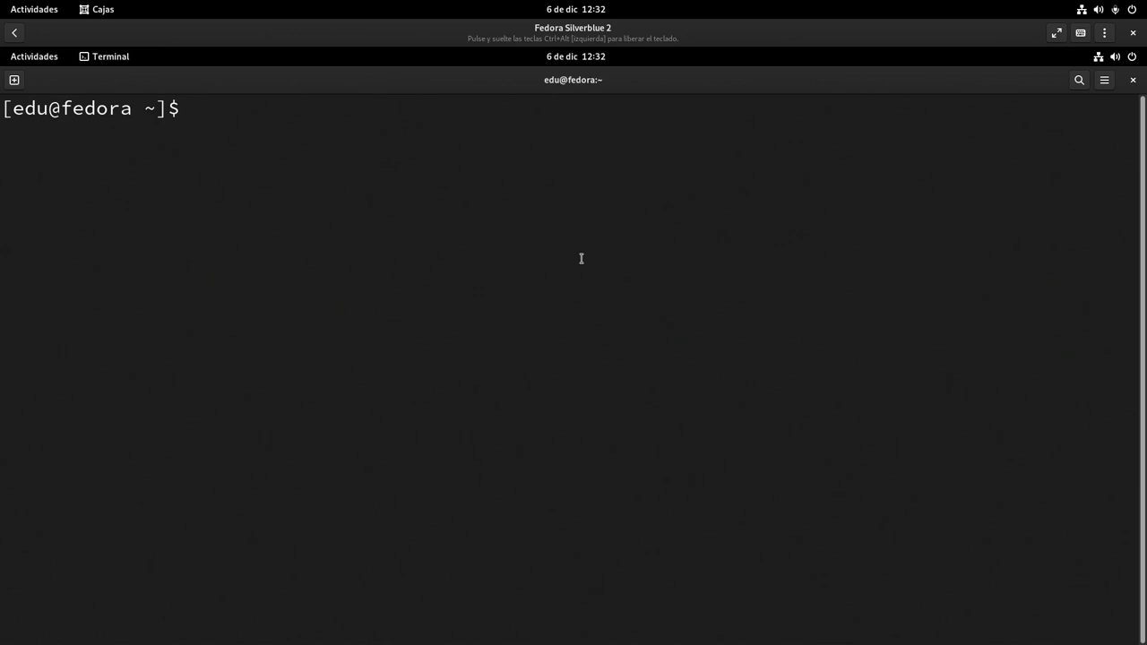
text(rpm-ost)
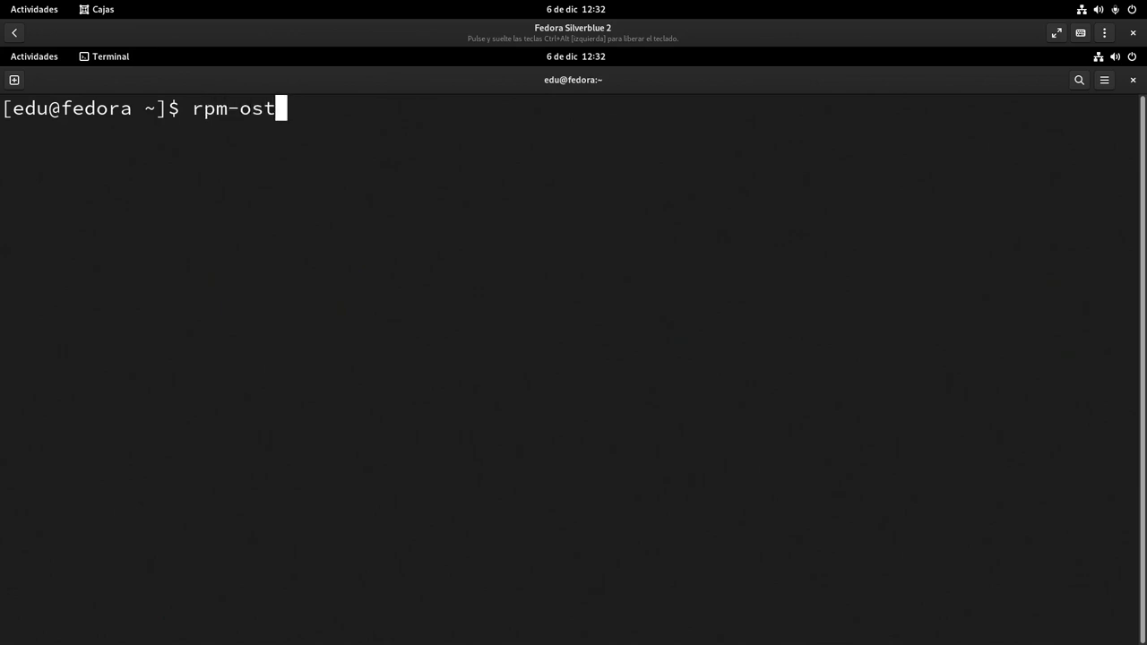
text(ree insta)
key(BackSpace)
text(tall fire)
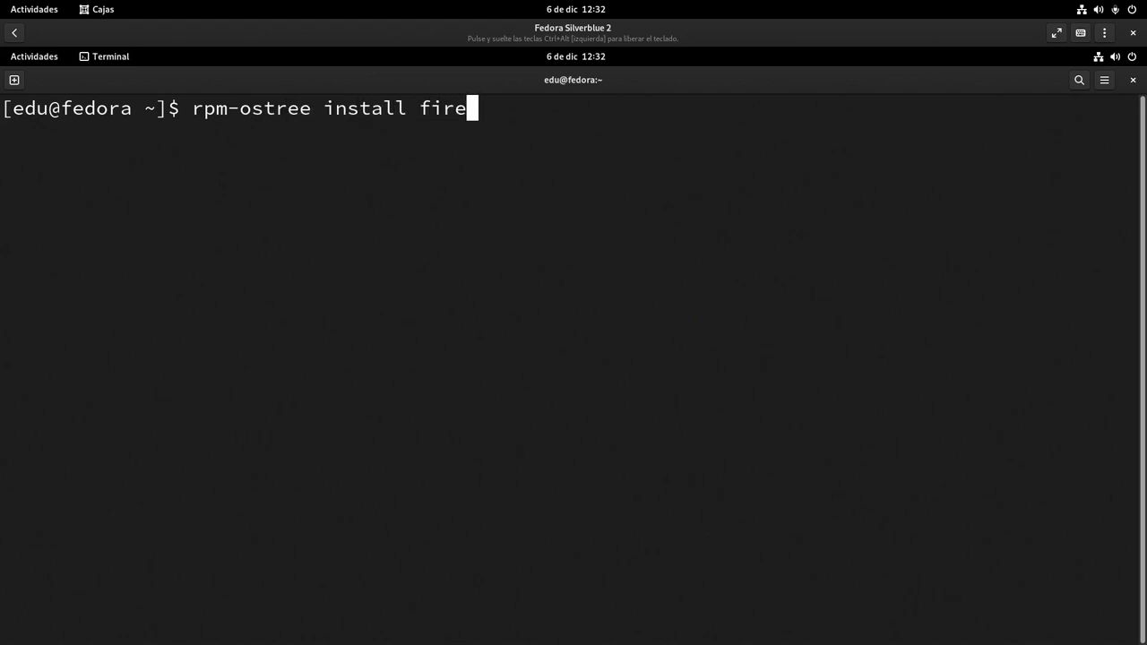
key(BackSpace)
text(ewall-config)
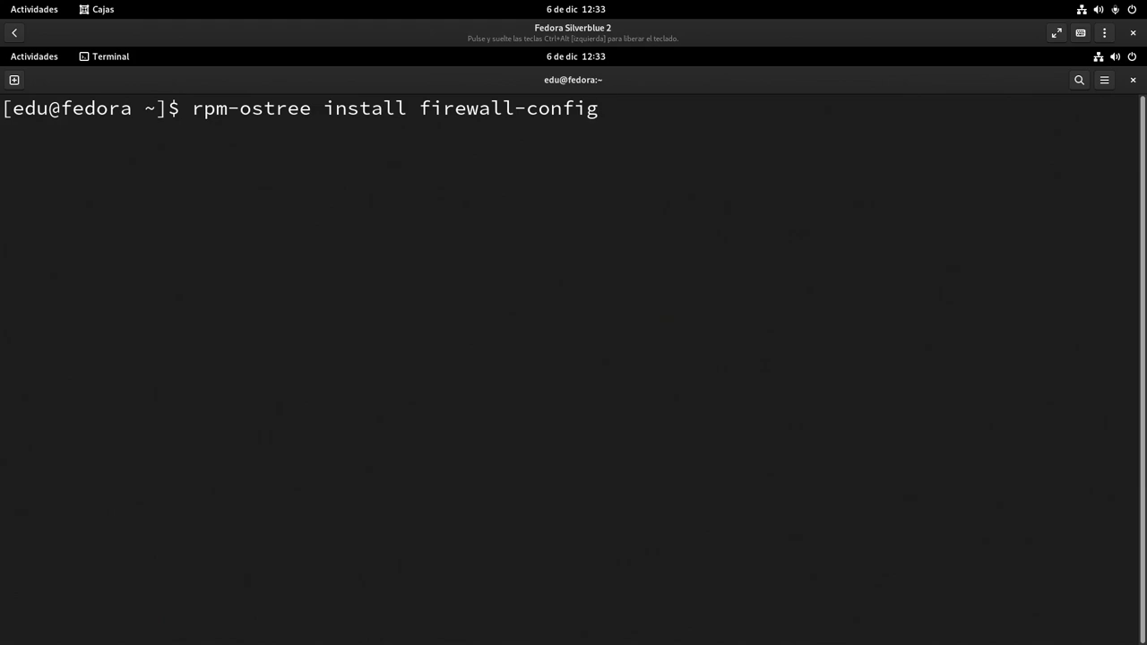
key(Return)
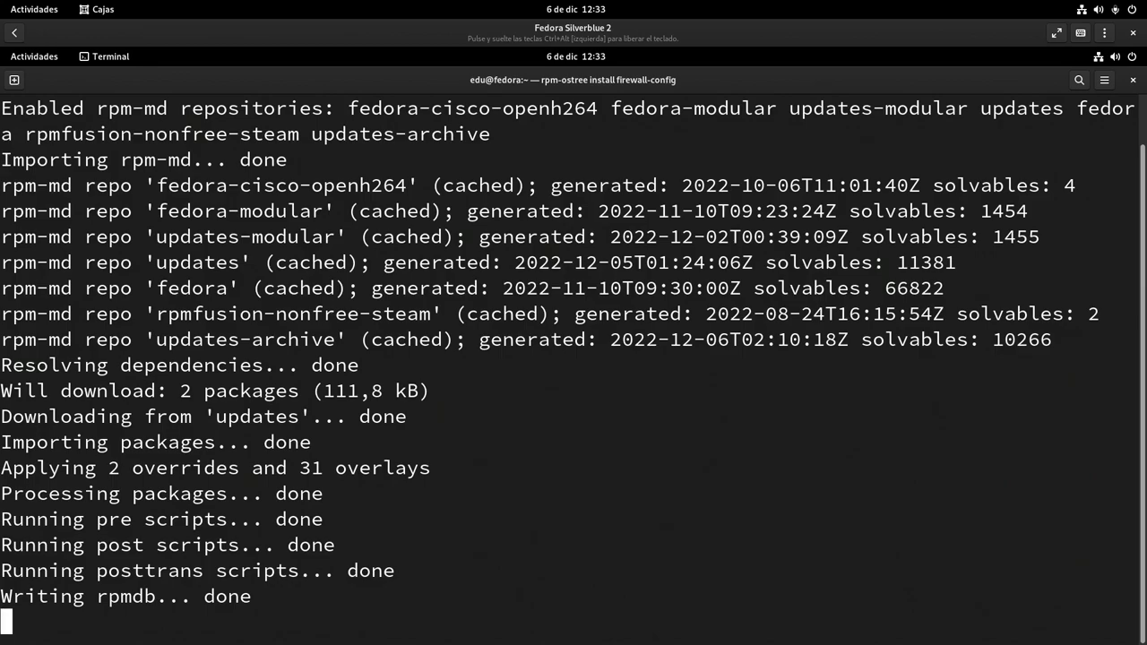
Step: Clear the terminal and write the command rpm-ostree install lm_sensors neofetch inxi without running it
text(clear)
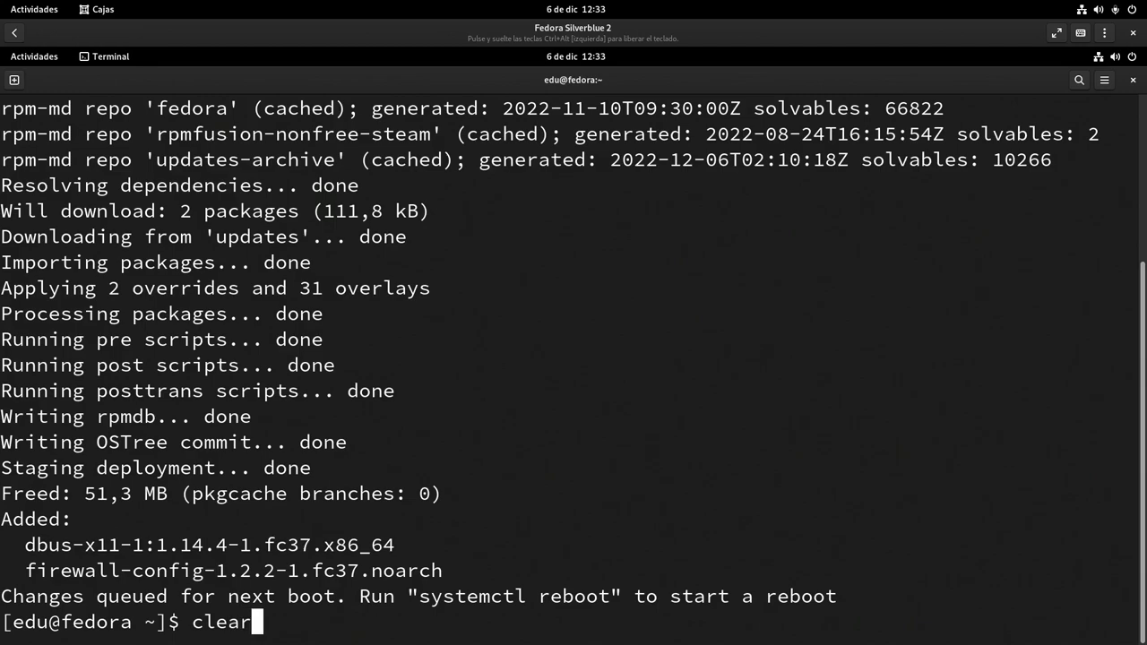
key(Return)
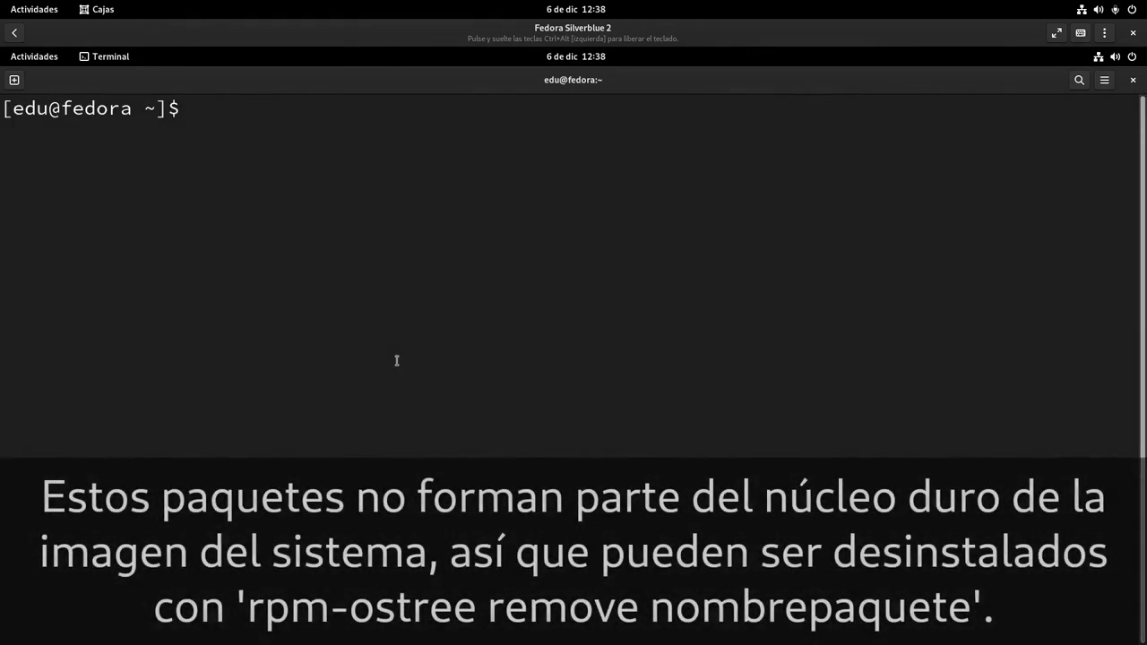
text(rpm-ostree )
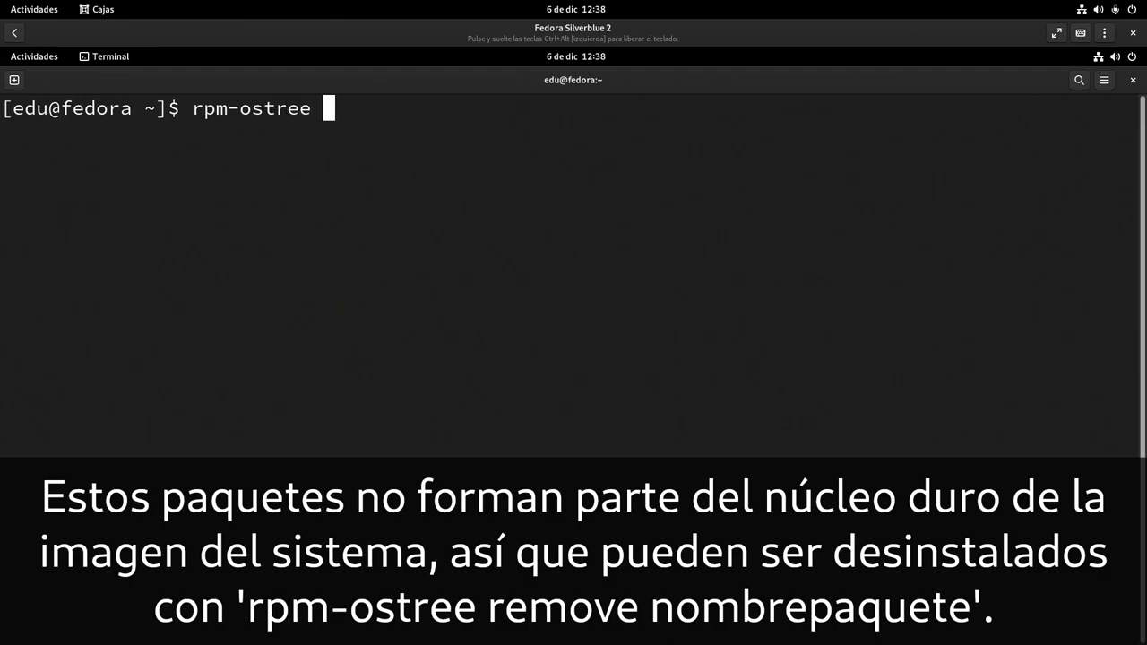
text(install lm)
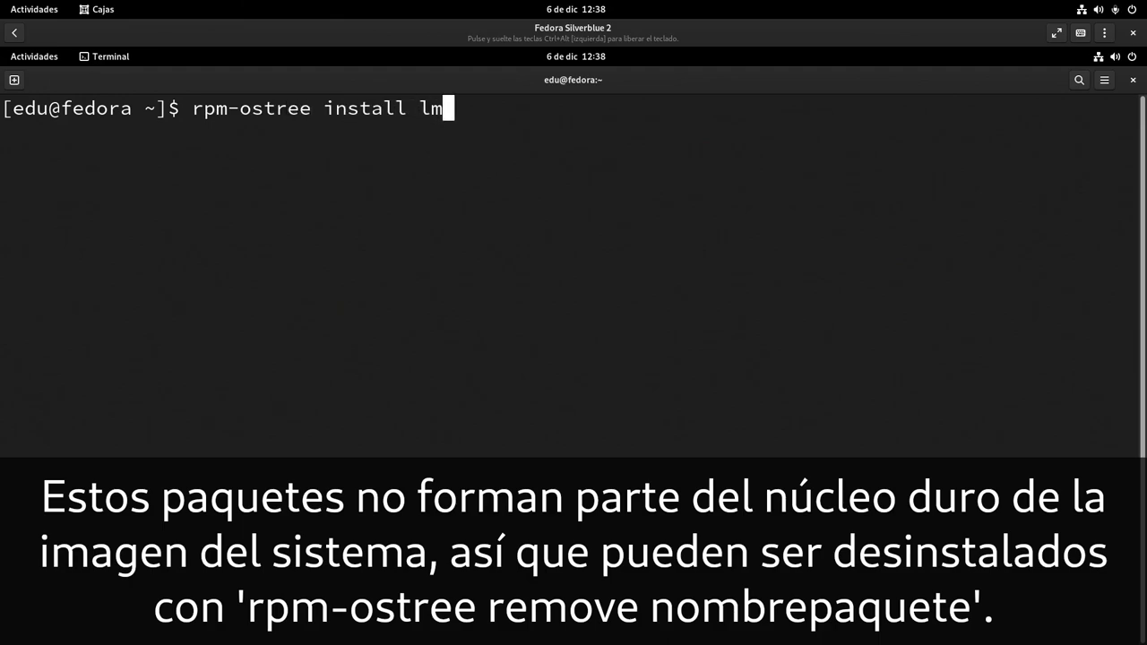
text(_sensors )
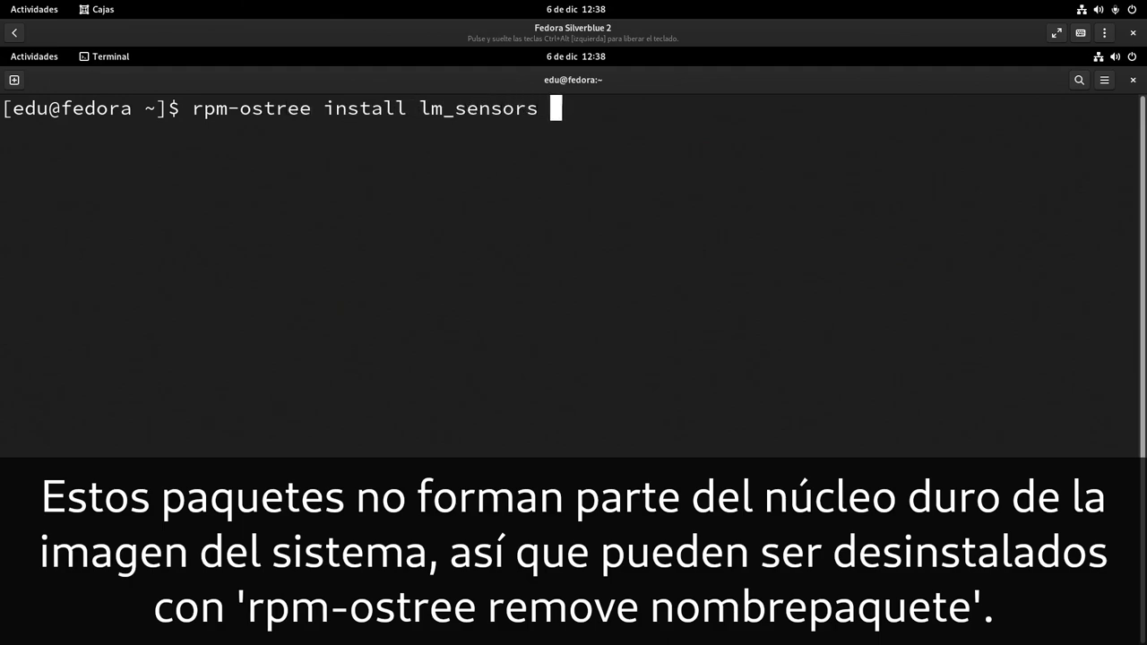
text(ne)
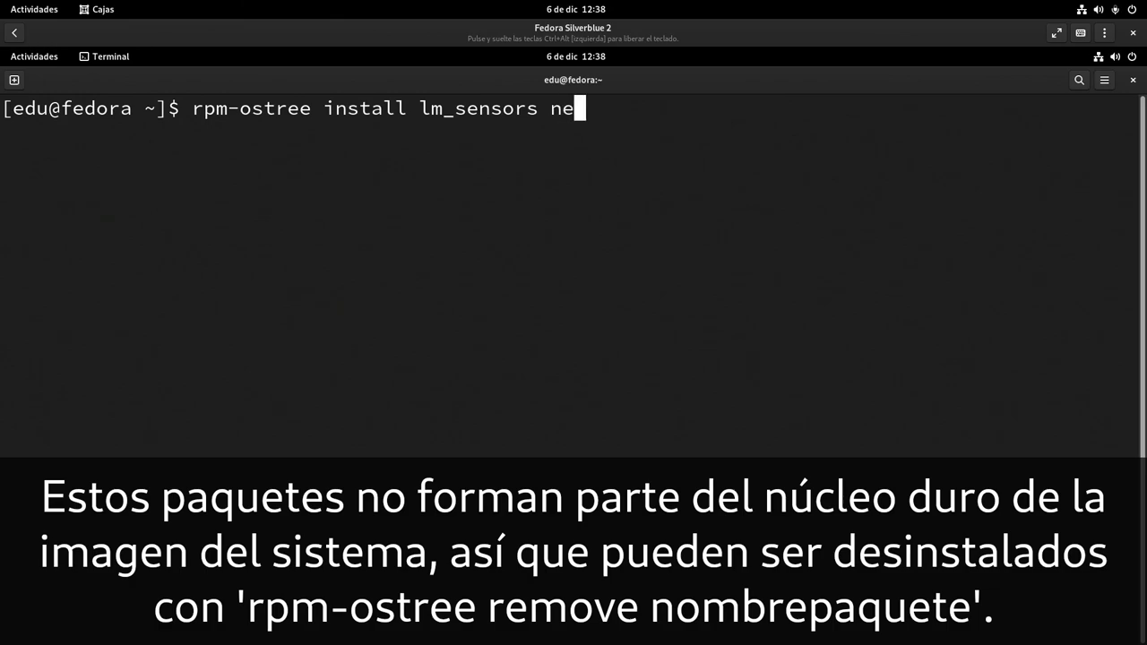
text(ofetch inxi)
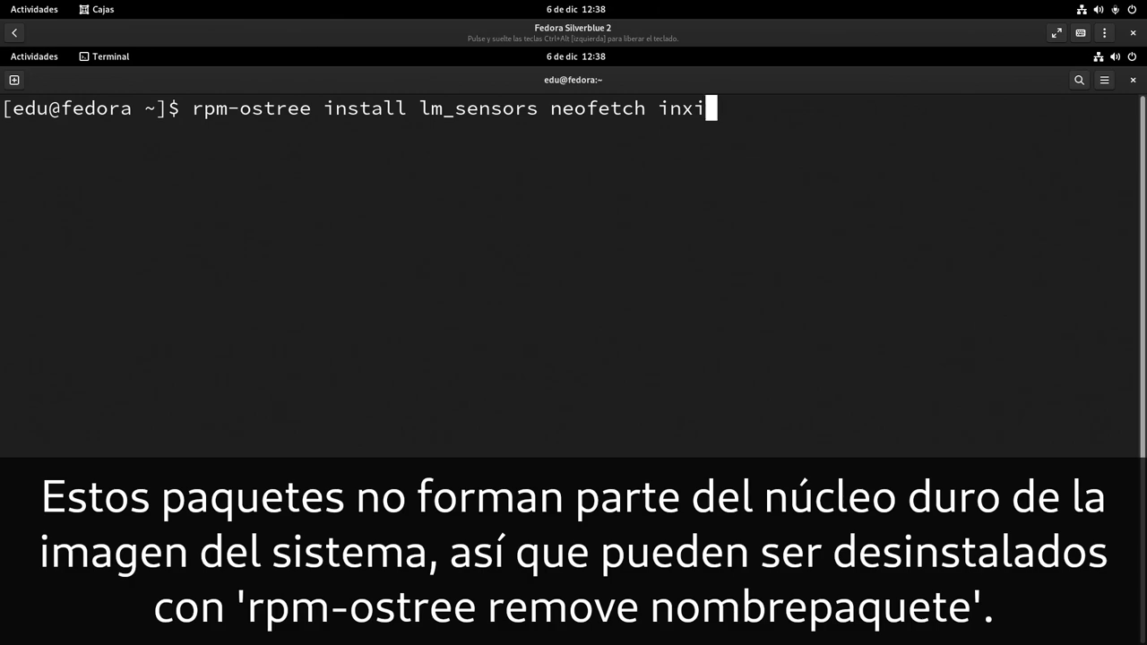
key(Left)
key(Left)
key(Left)
key(Left)
key(Left)
key(Left)
key(Left)
key(Left)
key(Left)
key(Left)
key(Left)
key(Left)
key(Left)
key(Left)
key(Left)
key(Left)
key(Left)
key(Left)
key(Left)
key(Left)
key(Left)
key(Left)
key(Left)
key(Right)
key(Right)
key(Right)
key(Right)
key(Right)
key(Right)
key(Right)
key(Right)
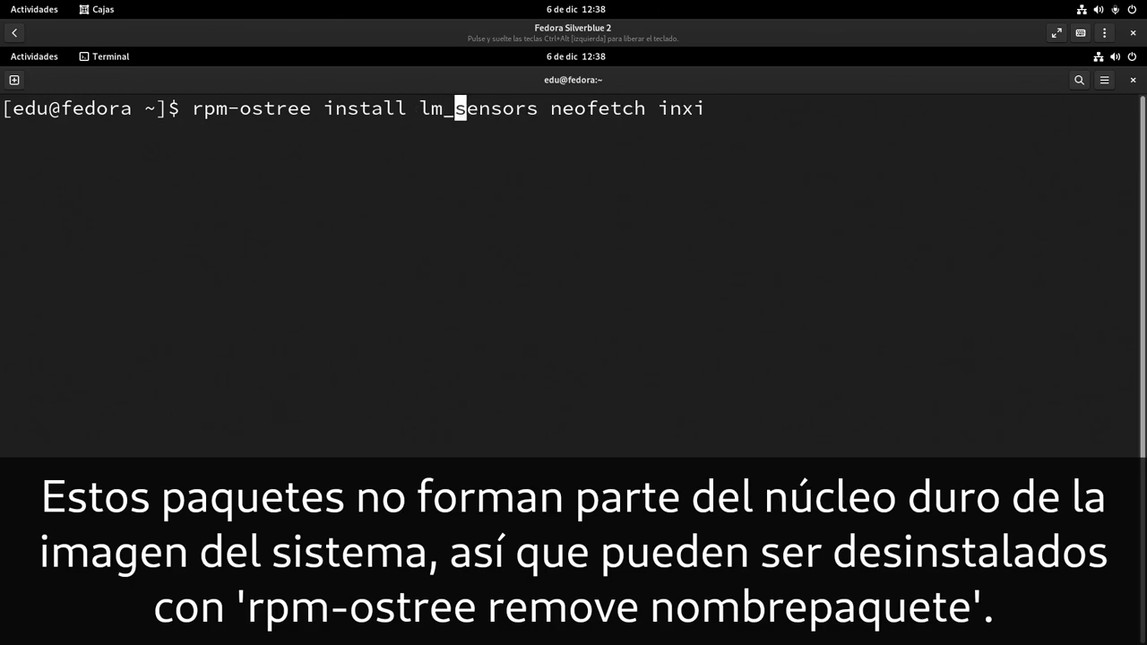
key(Right)
key(Right)
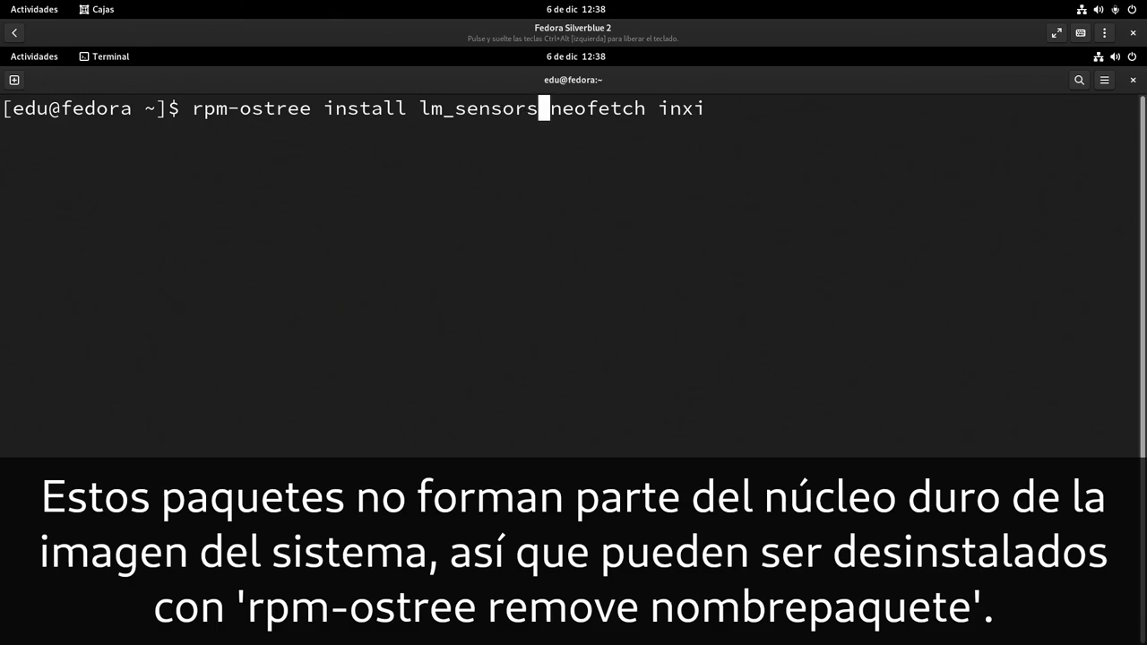
key(Left)
key(Left)
key(Right)
key(Right)
key(Right)
key(Left)
key(Left)
key(Left)
key(Left)
key(Right)
key(Right)
key(Right)
key(Left)
key(Right)
key(Right)
key(Right)
key(Right)
key(Right)
key(Right)
key(Right)
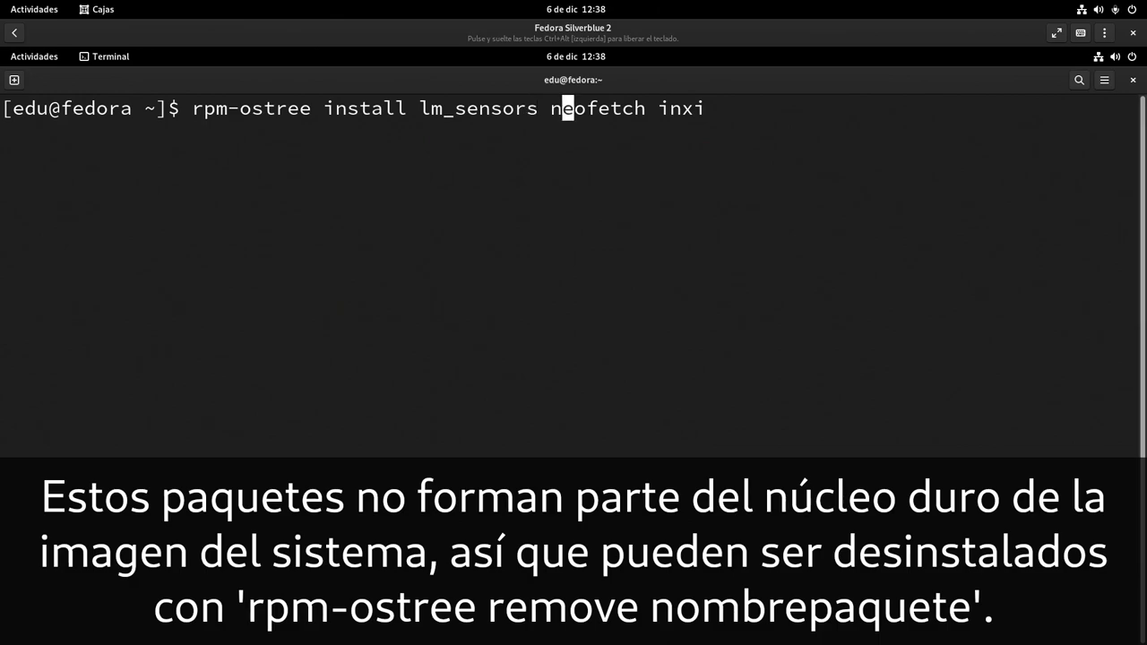
key(ctrl+plus)
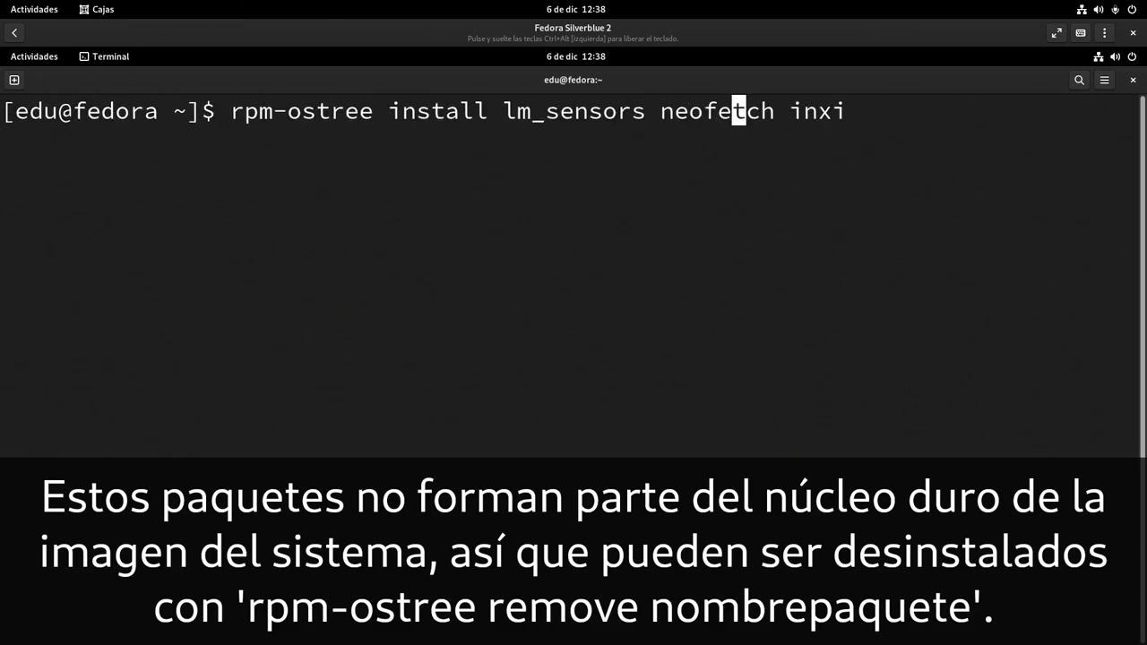
key(Right)
key(Right)
key(Right)
key(Right)
key(Right)
key(Right)
key(Right)
key(Right)
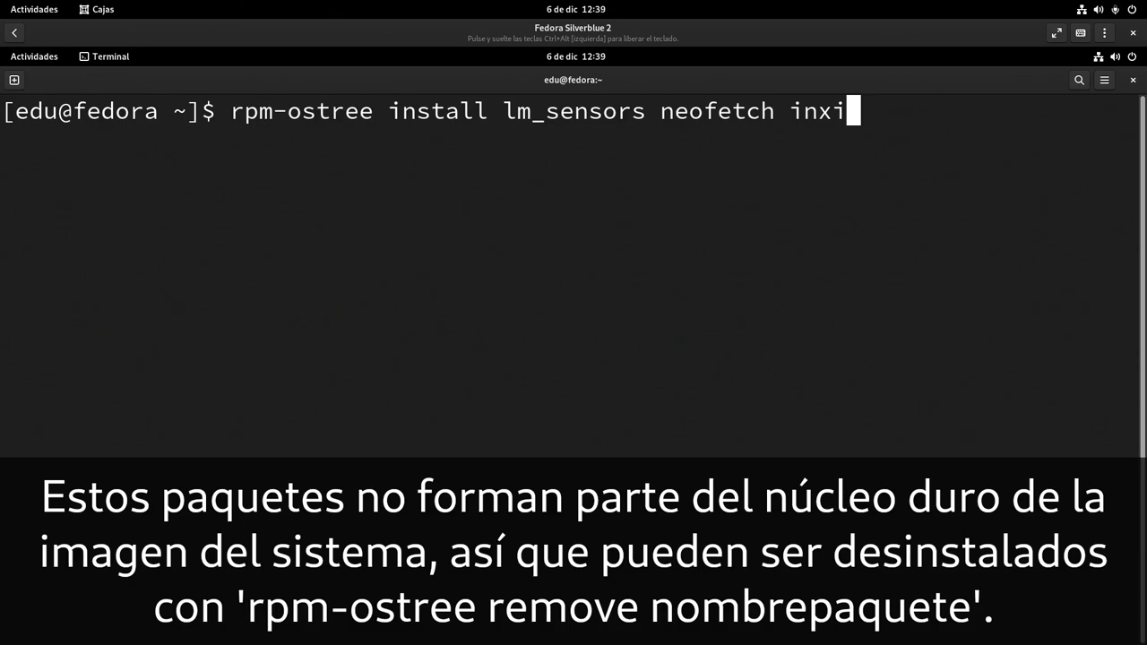
Step: Run the prepared package installation and reboot the virtual machine with systemctl reboot
key(Return)
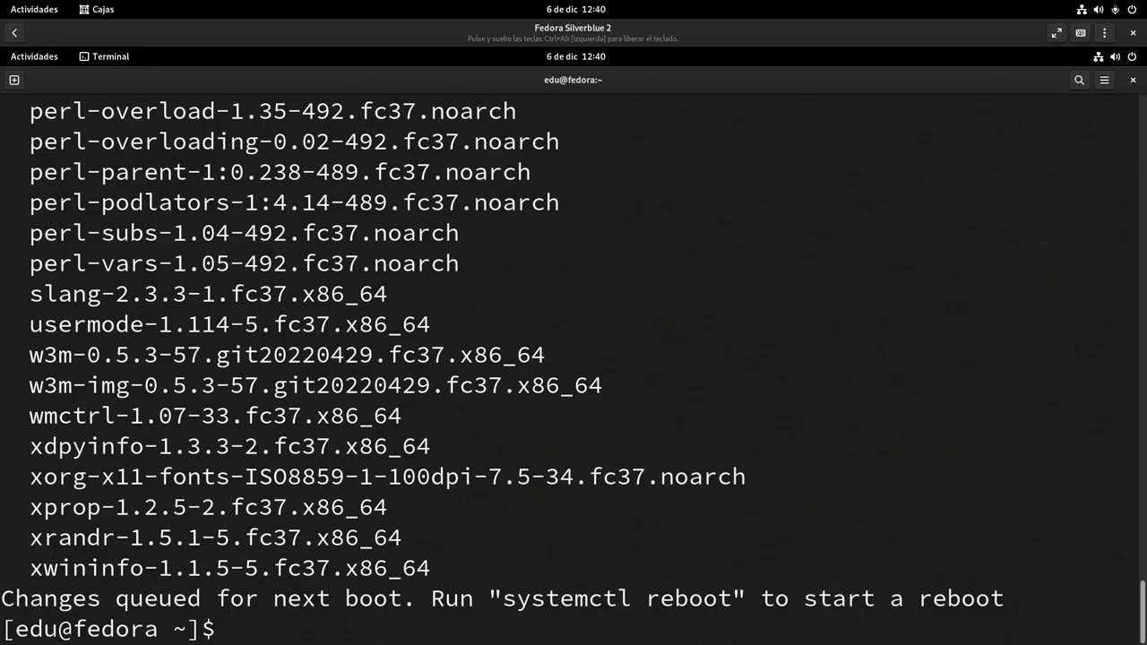
text(ys)
key(BackSpace)
key(BackSpace)
text(systemctl reboot)
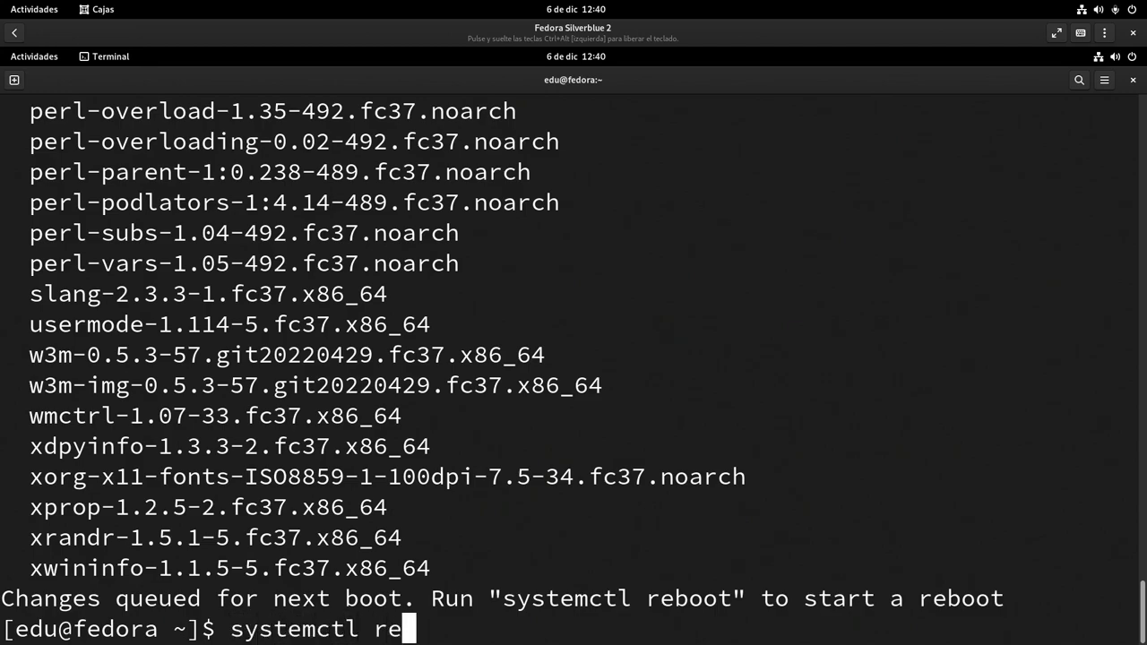
key(Return)
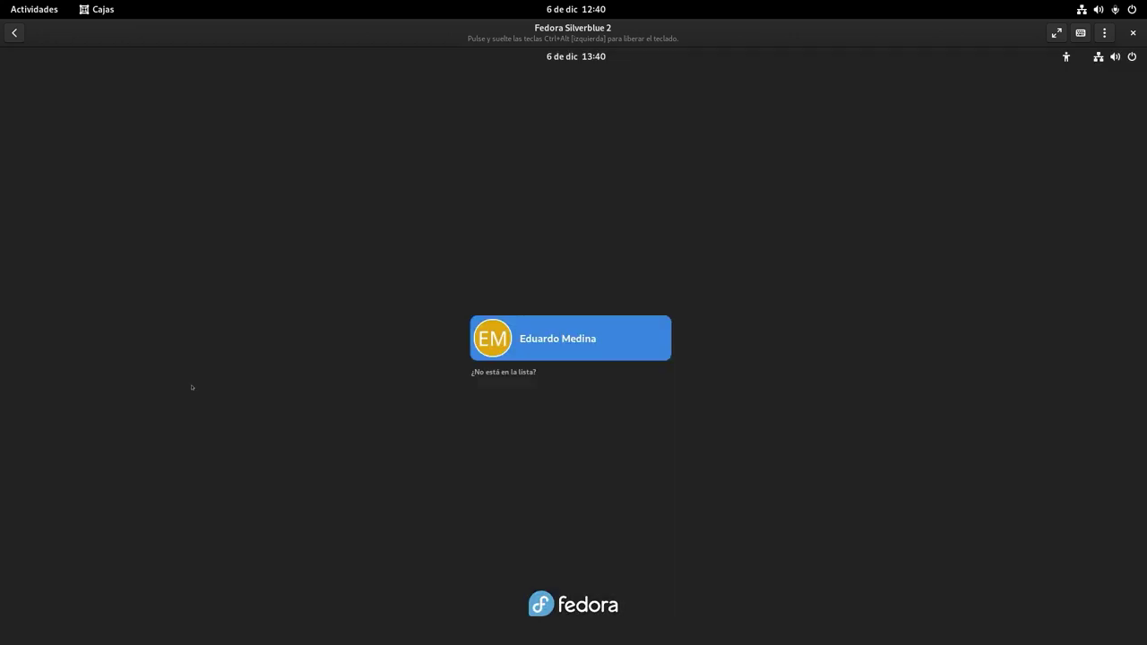
Step: Log in to the listed user account by entering the account password
key(Return)
text(*******)
key(Return)
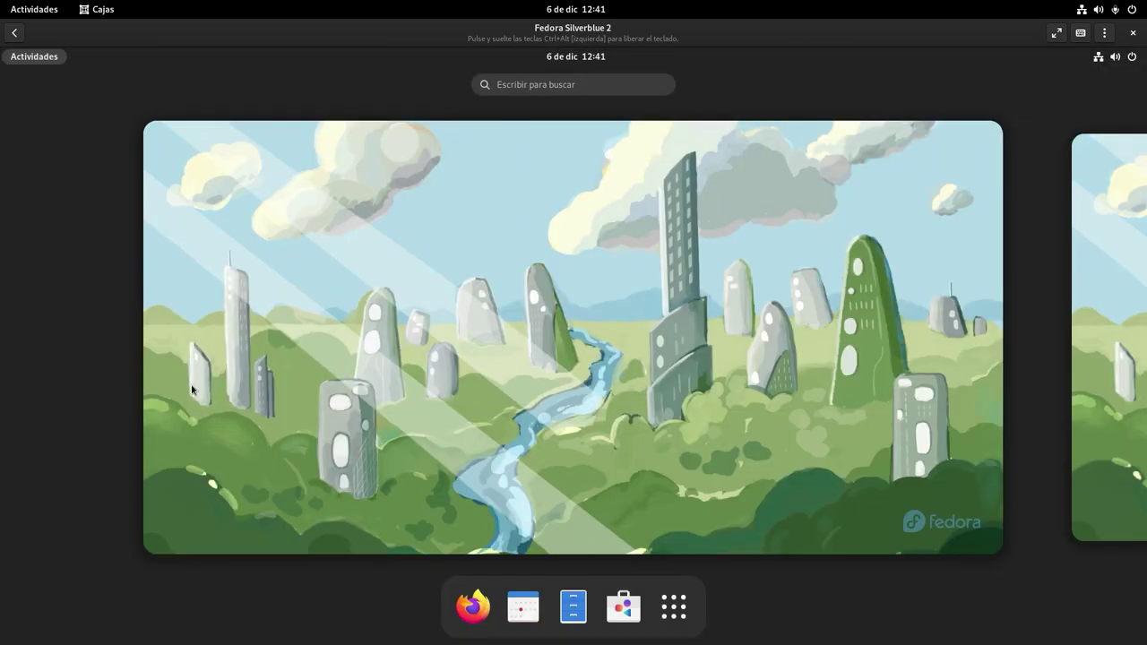
Step: Launch the terminal from the application grid and maximize its window
click(674, 607)
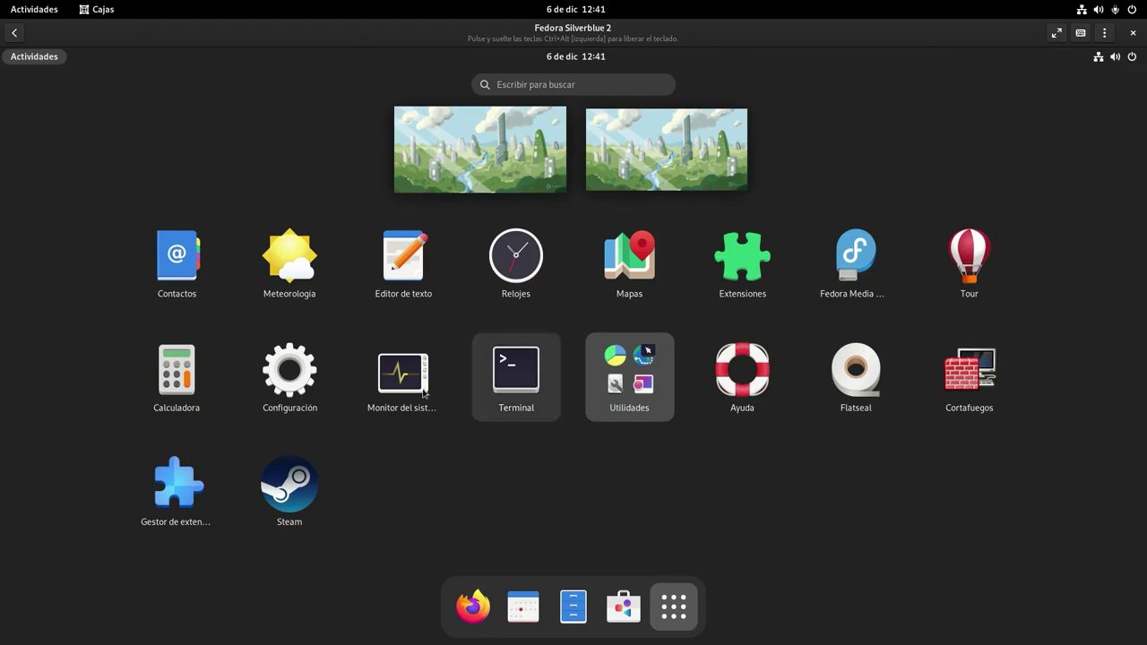
click(505, 375)
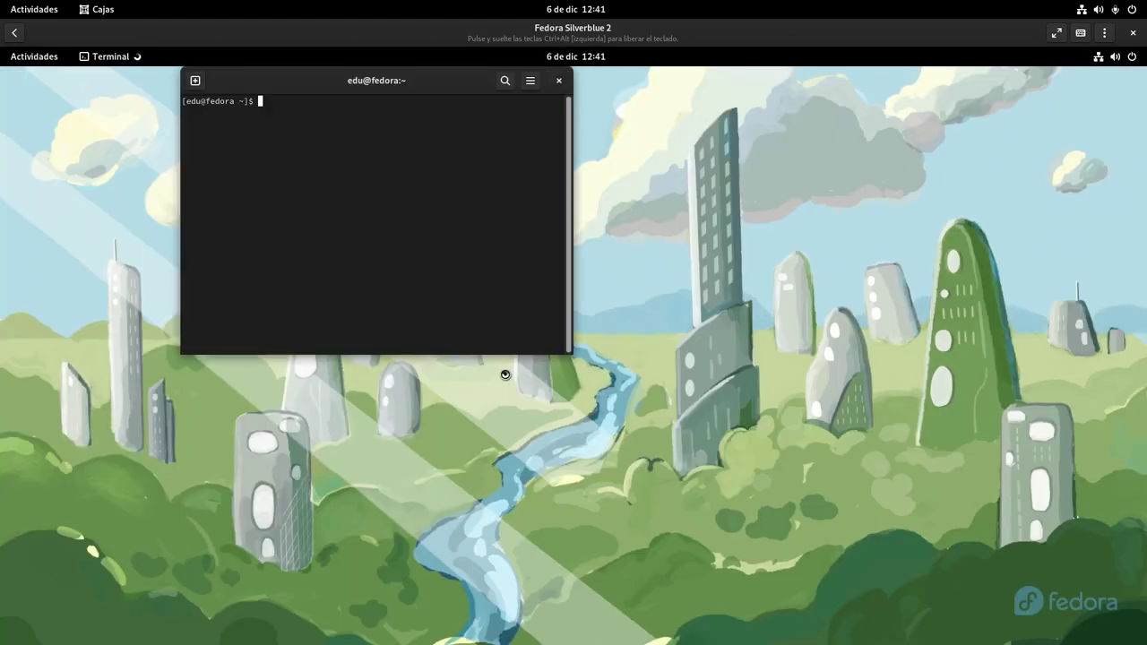
double_click(429, 90)
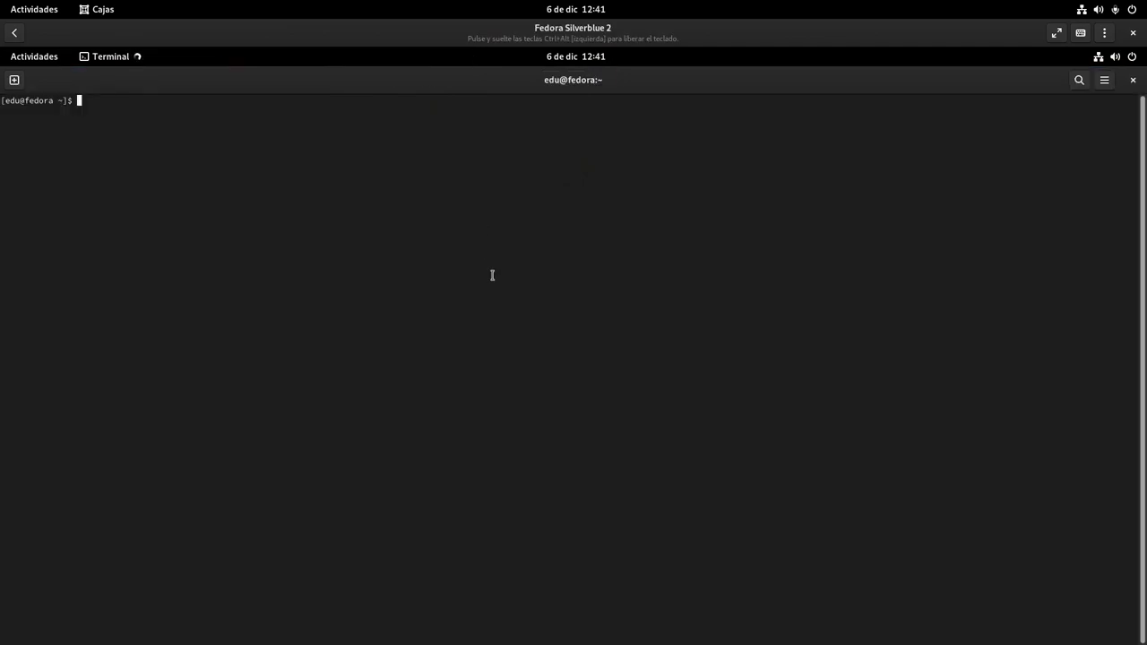
Step: Enlarge the terminal text and list the system deployments with rpm-ostree status
key(ctrl+plus)
key(ctrl+plus)
key(ctrl+plus)
key(ctrl+plus)
key(ctrl+plus)
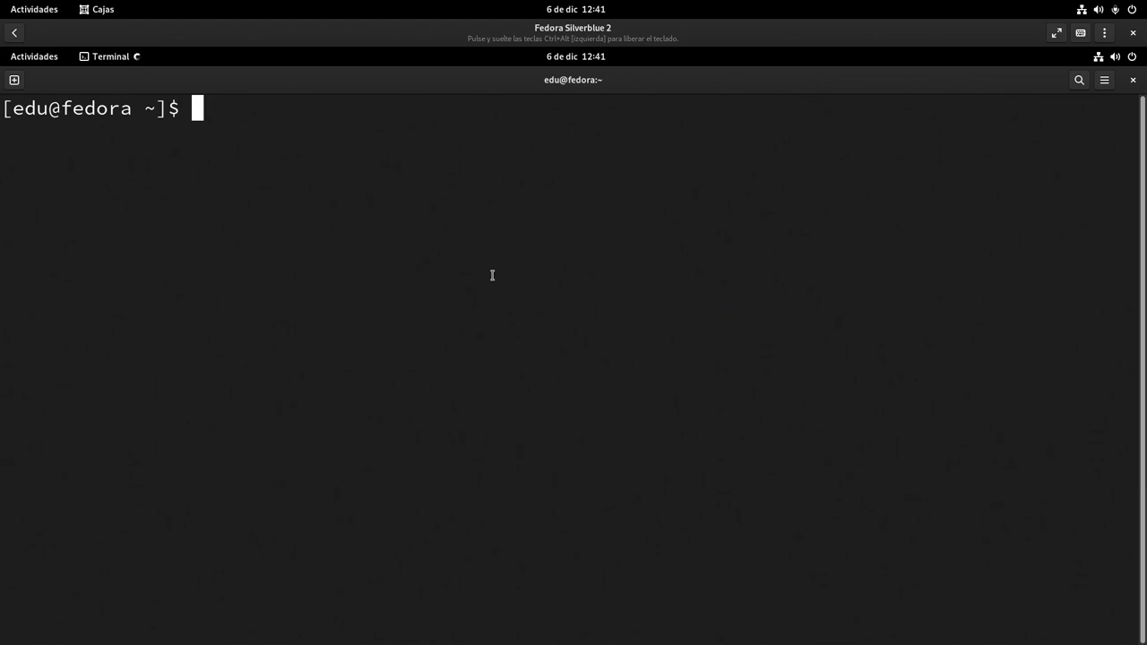
text(rpm-ostree status)
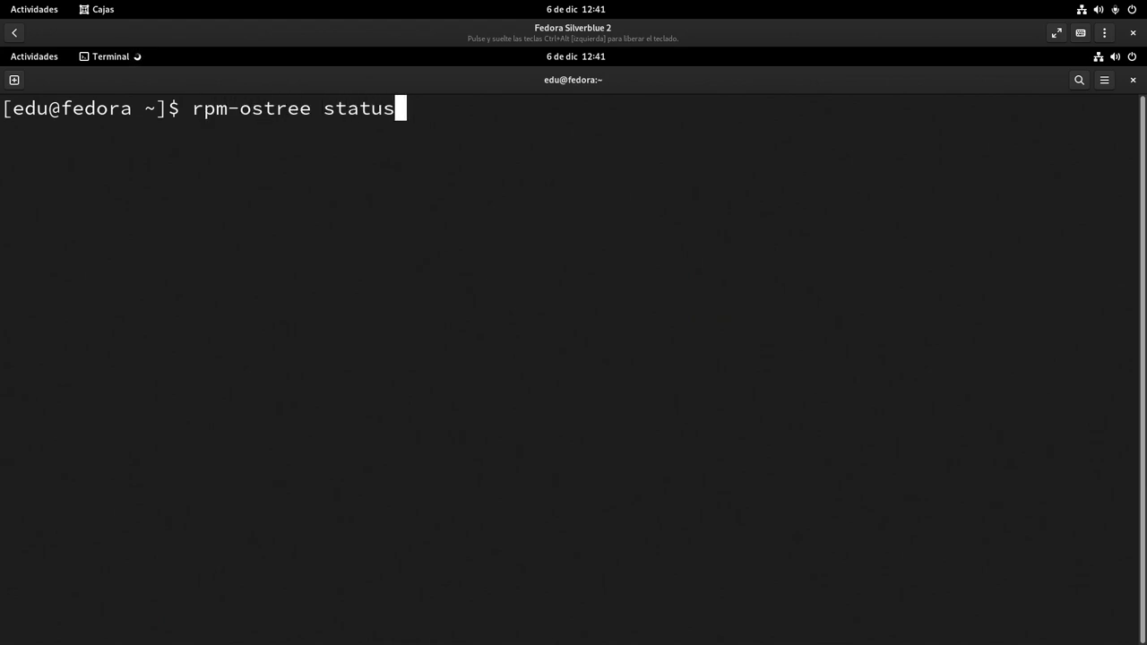
key(Return)
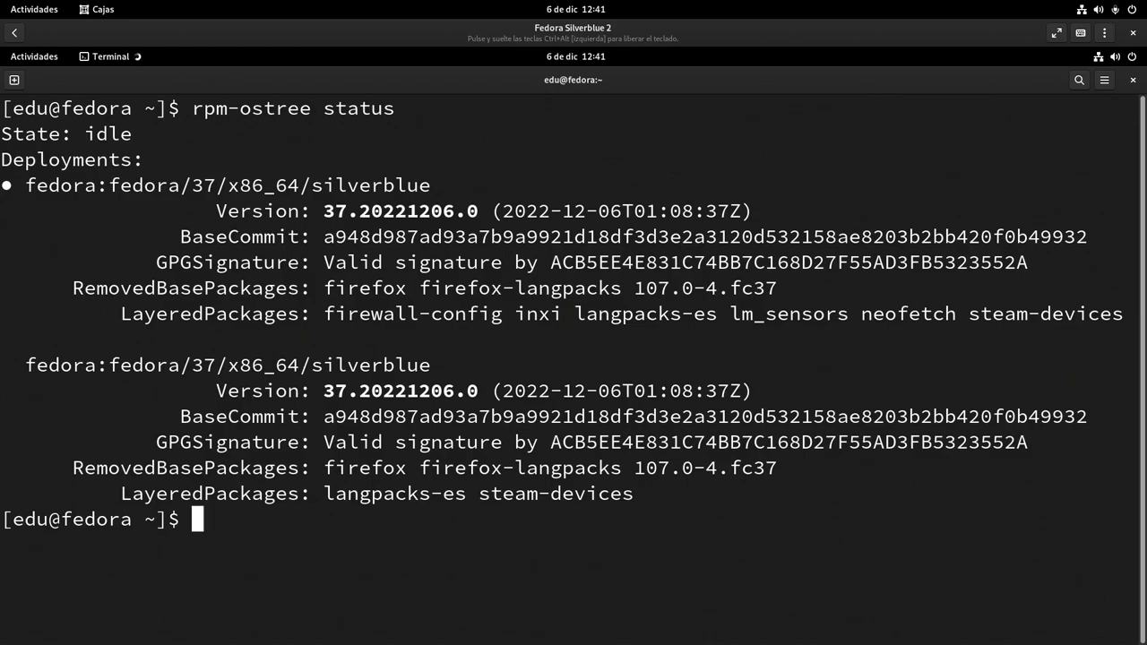
Step: Examine the removed and layered packages of both deployments in the status output, and close the terminal
key(ctrl+minus)
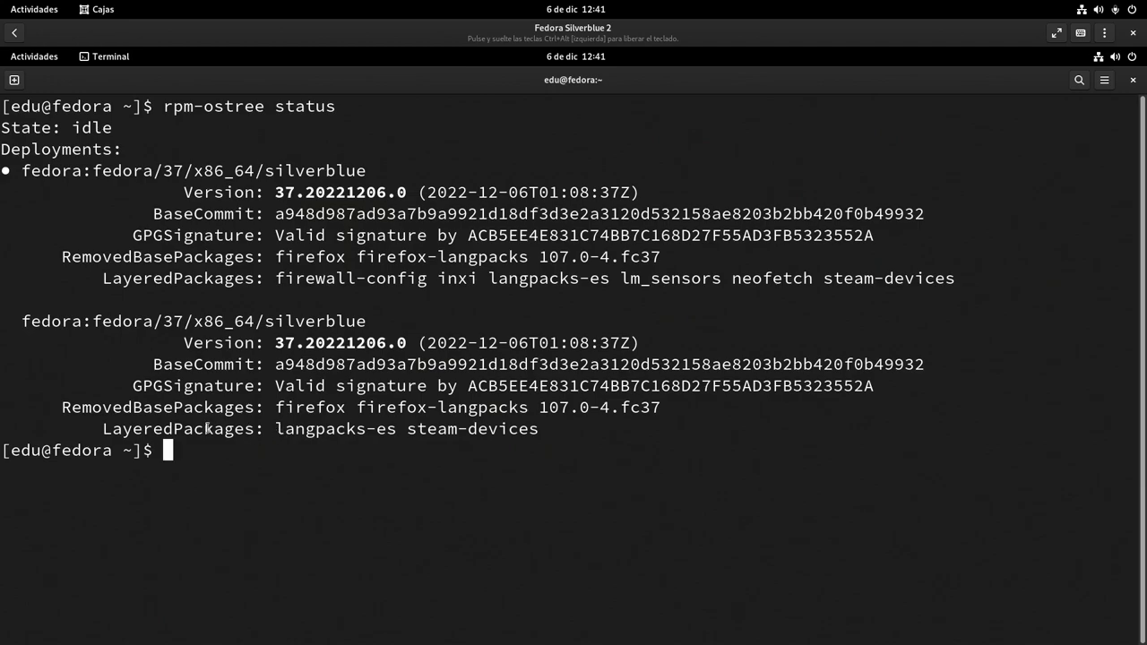
drag(256, 410, 651, 411)
click(343, 434)
drag(305, 432, 490, 431)
click(319, 432)
drag(287, 432, 518, 431)
click(420, 431)
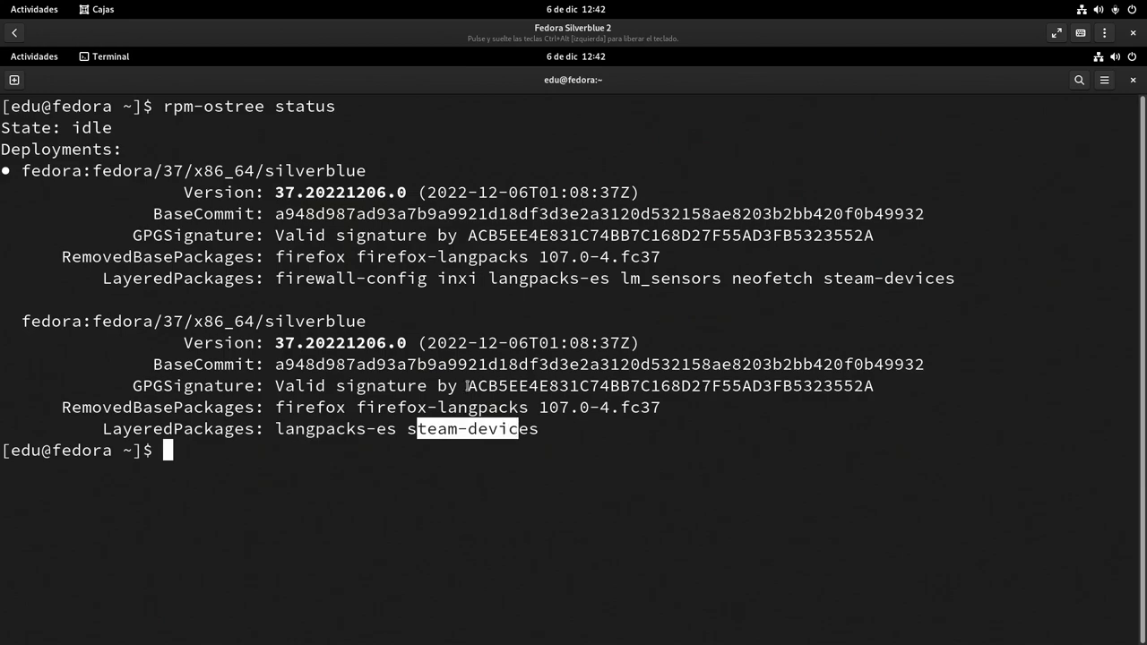
click(335, 283)
drag(276, 279, 487, 281)
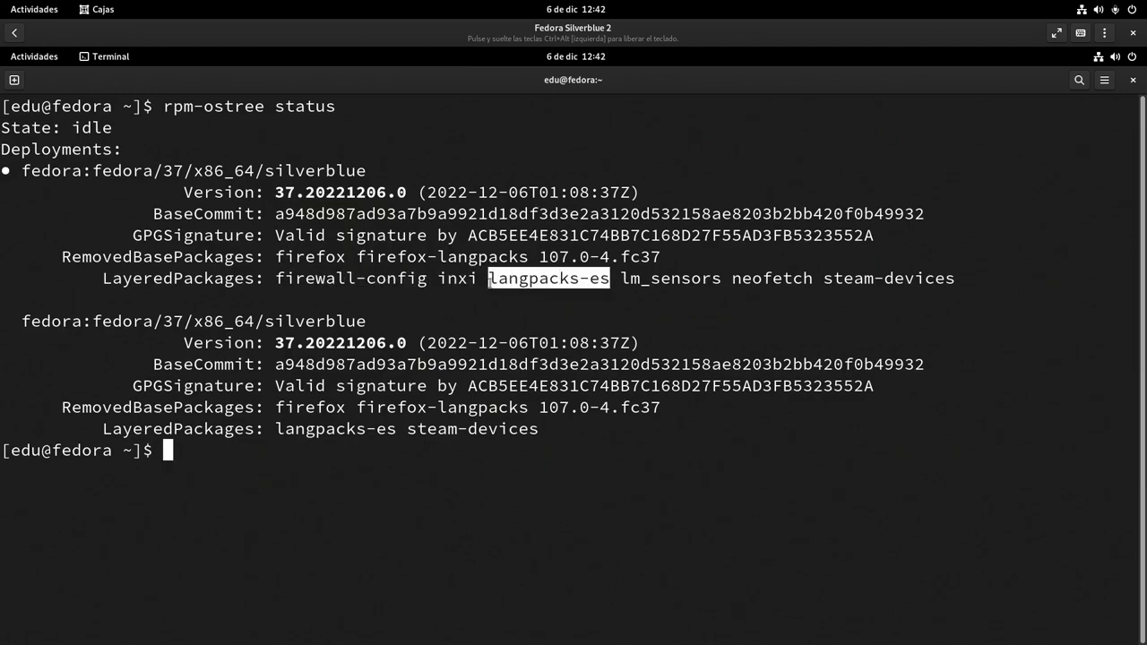
click(600, 279)
drag(611, 280, 477, 279)
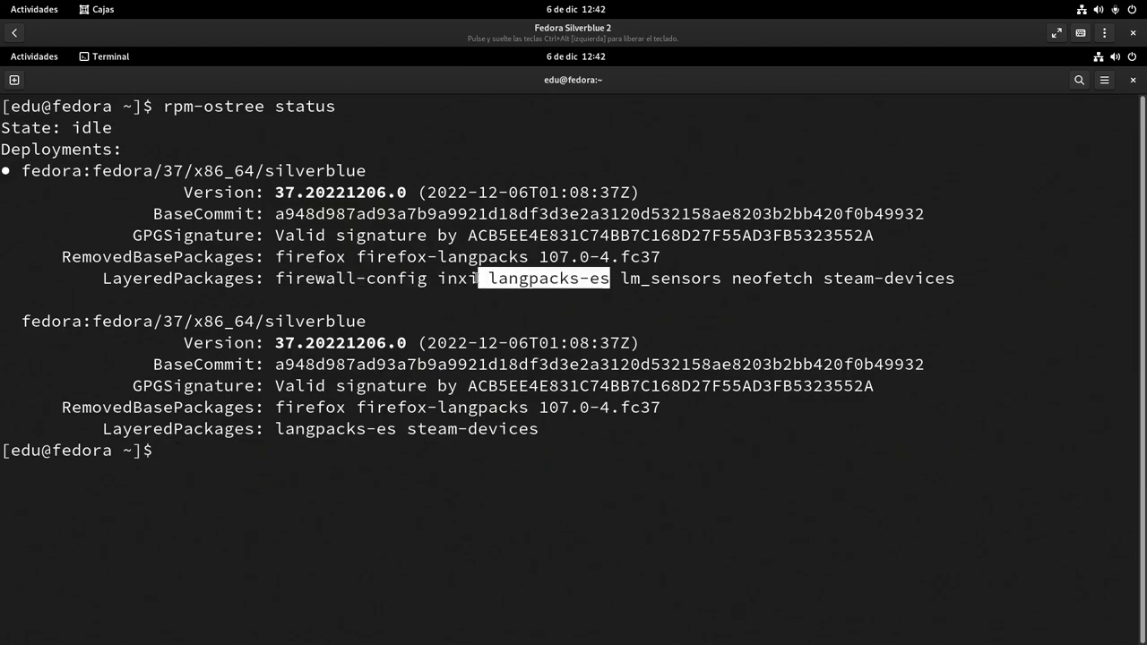
click(650, 280)
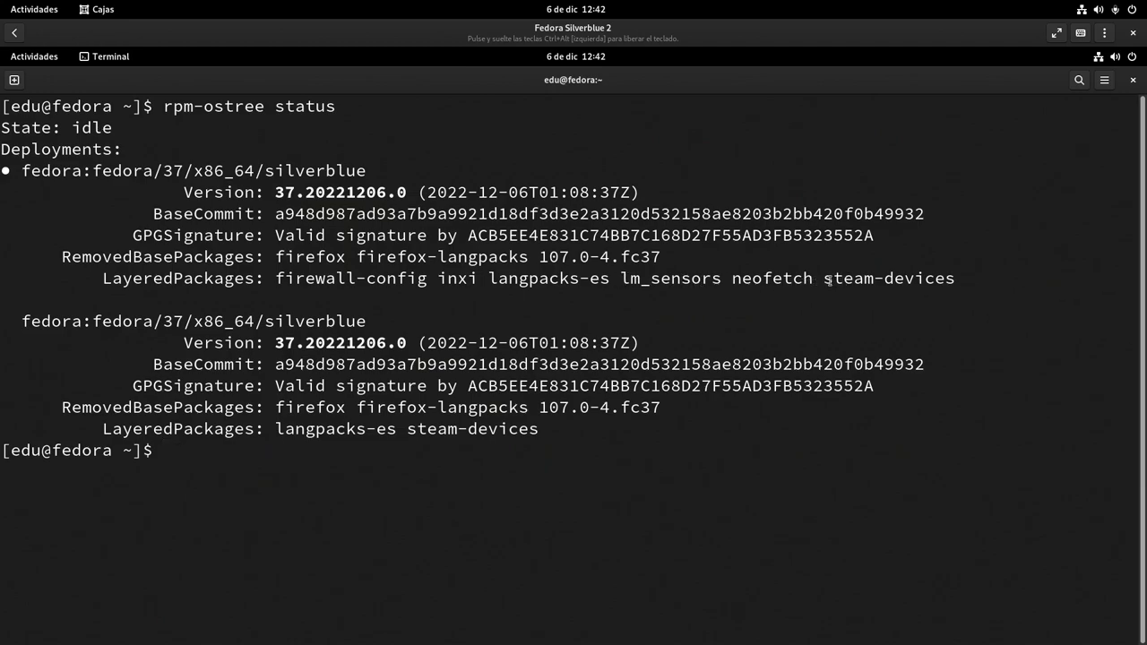
drag(823, 280, 957, 281)
click(841, 321)
click(1132, 80)
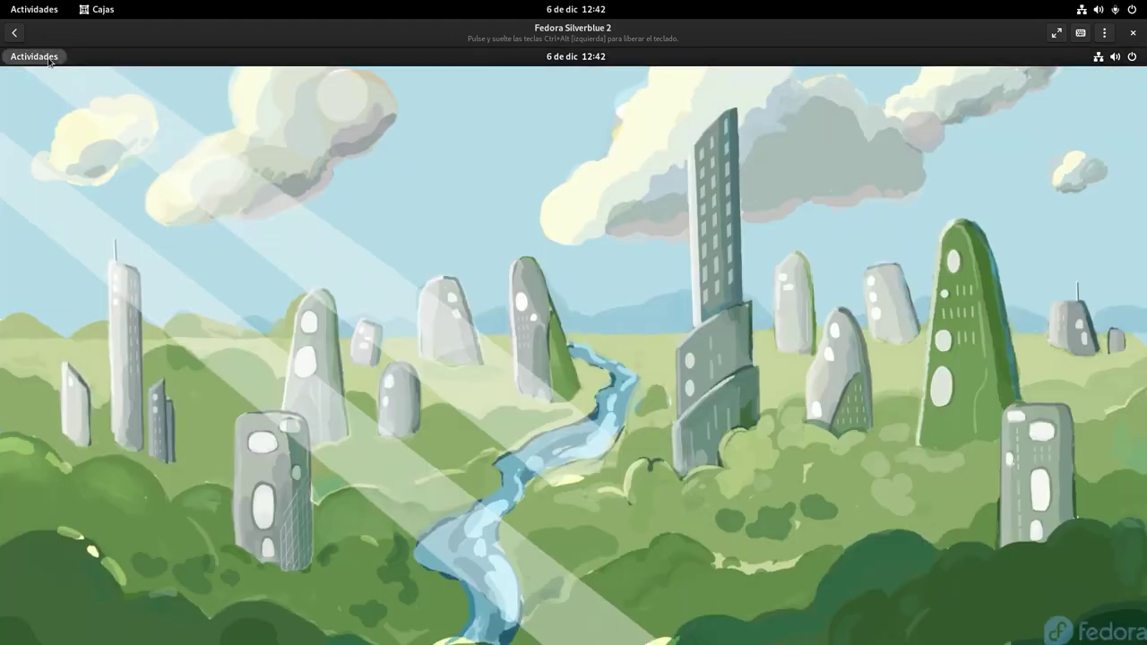
Step: Look over the installed applications in the application grid and return to the activities overview
click(50, 60)
click(673, 609)
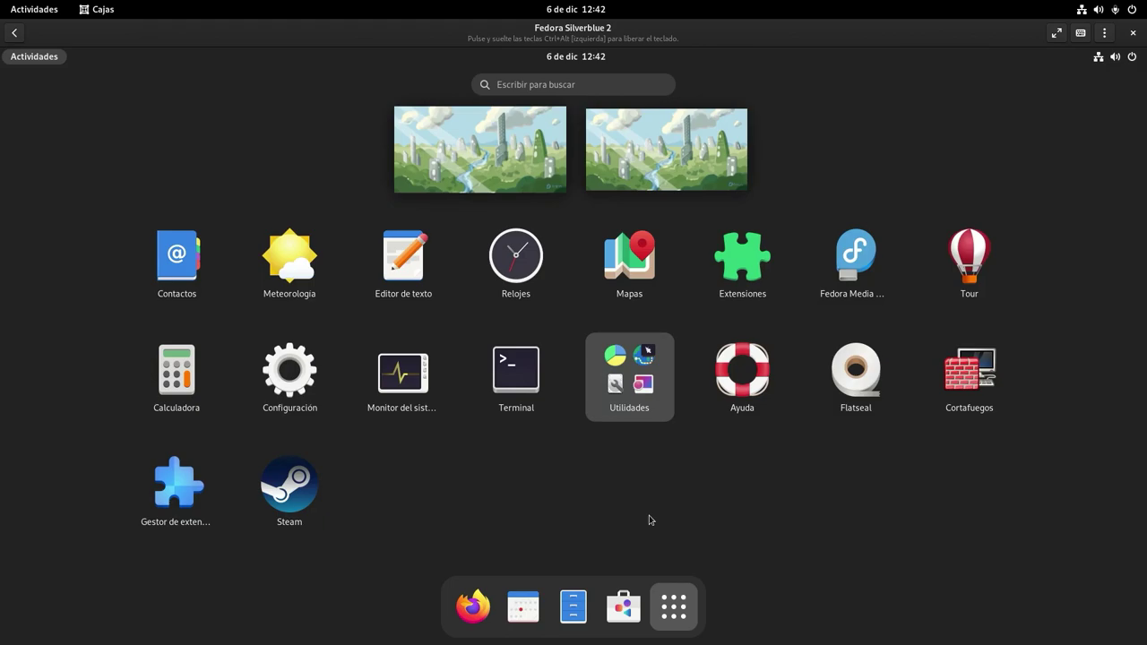
click(674, 607)
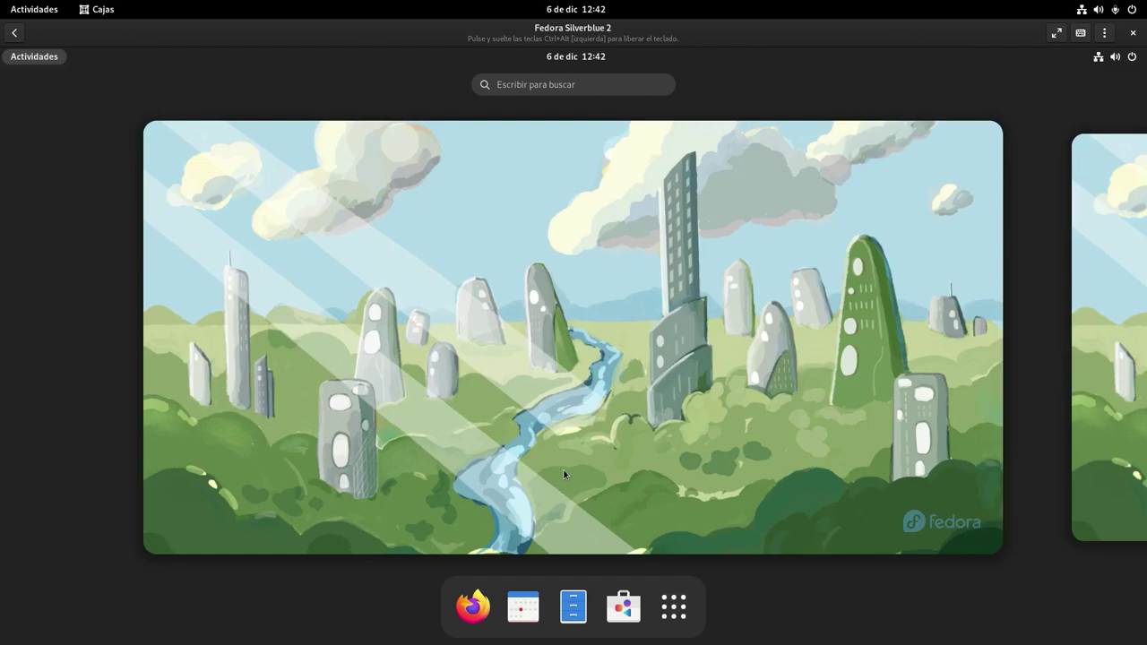